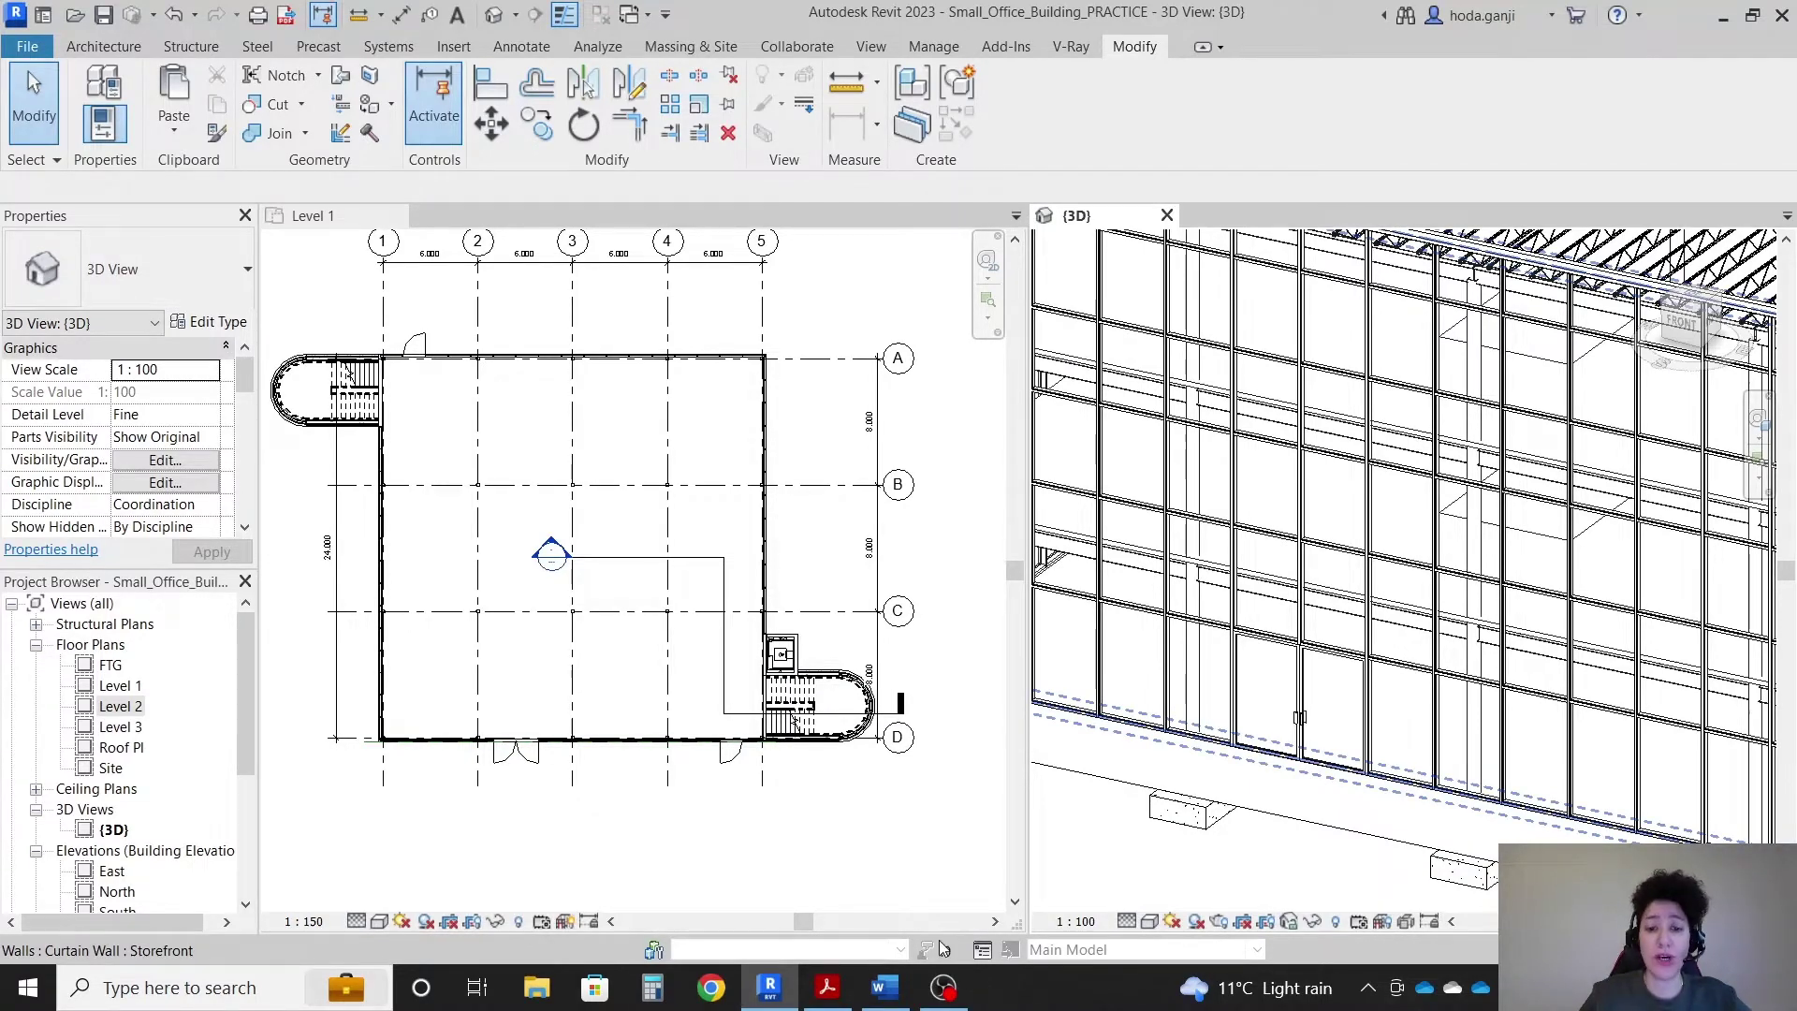
Step: Review the project scope PDF, then return to the Revit model
left_click(827, 987)
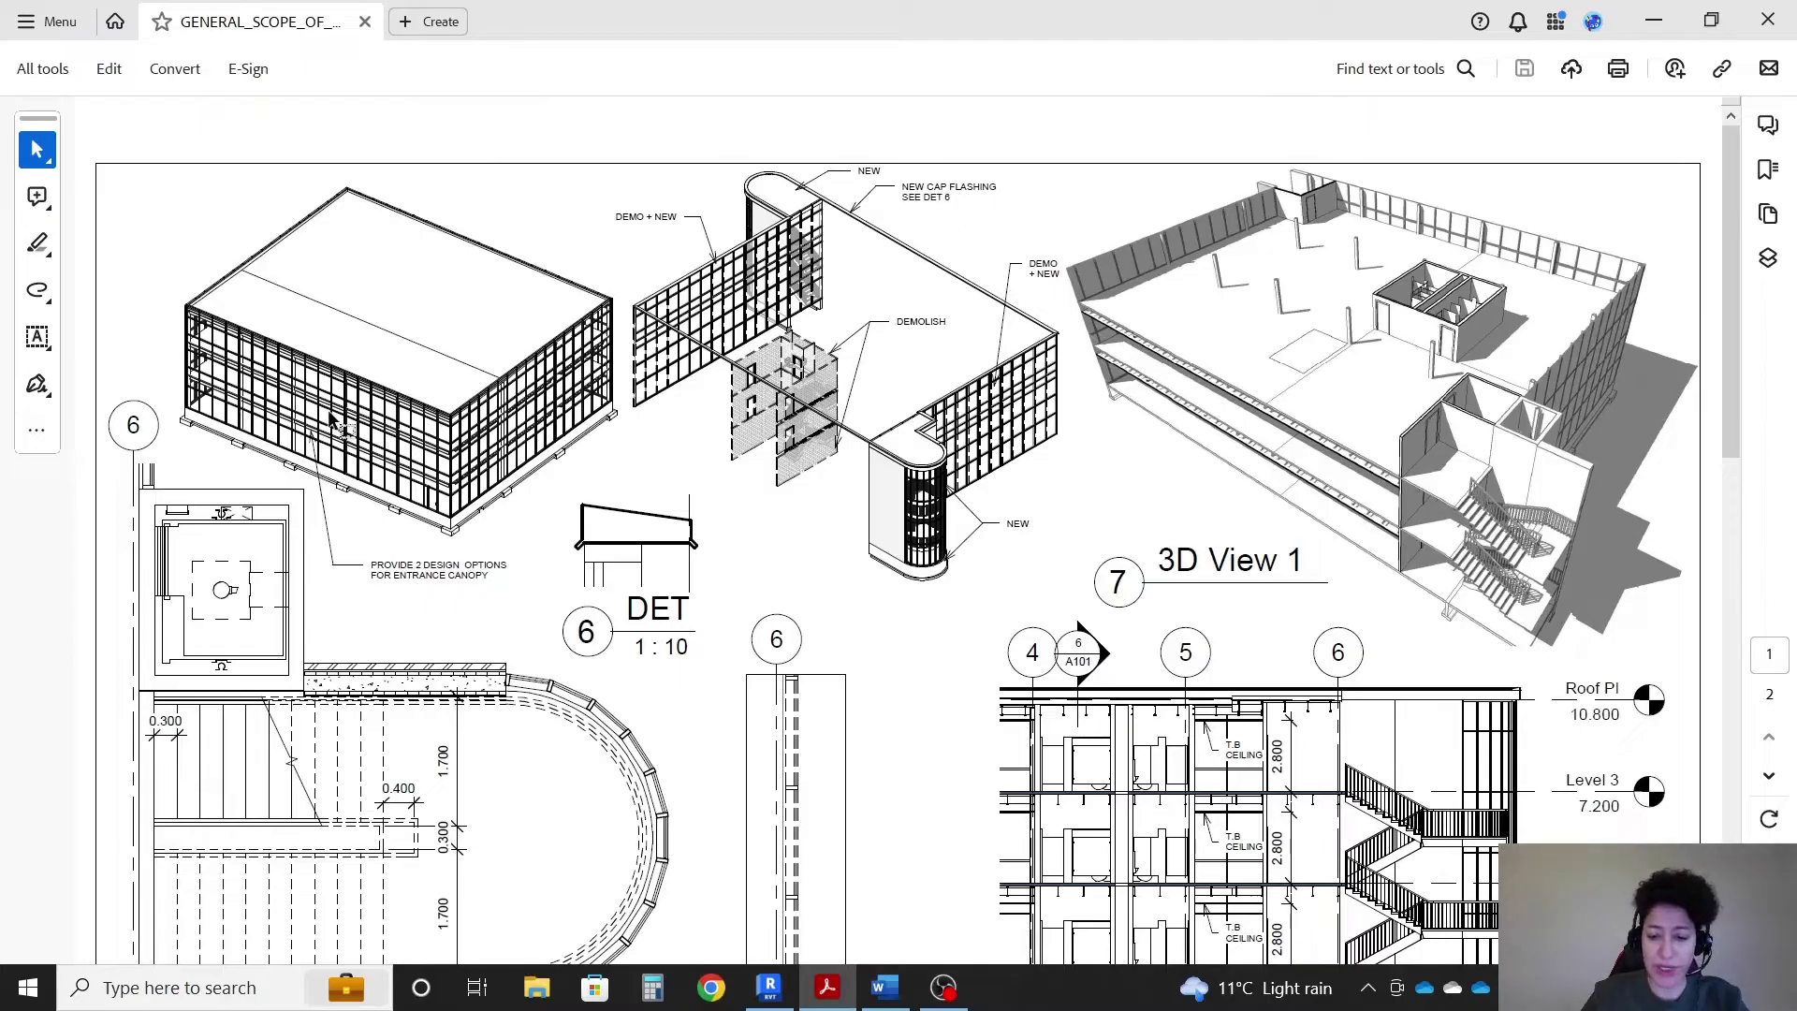
scroll(324, 522, "up", 2, "ctrl")
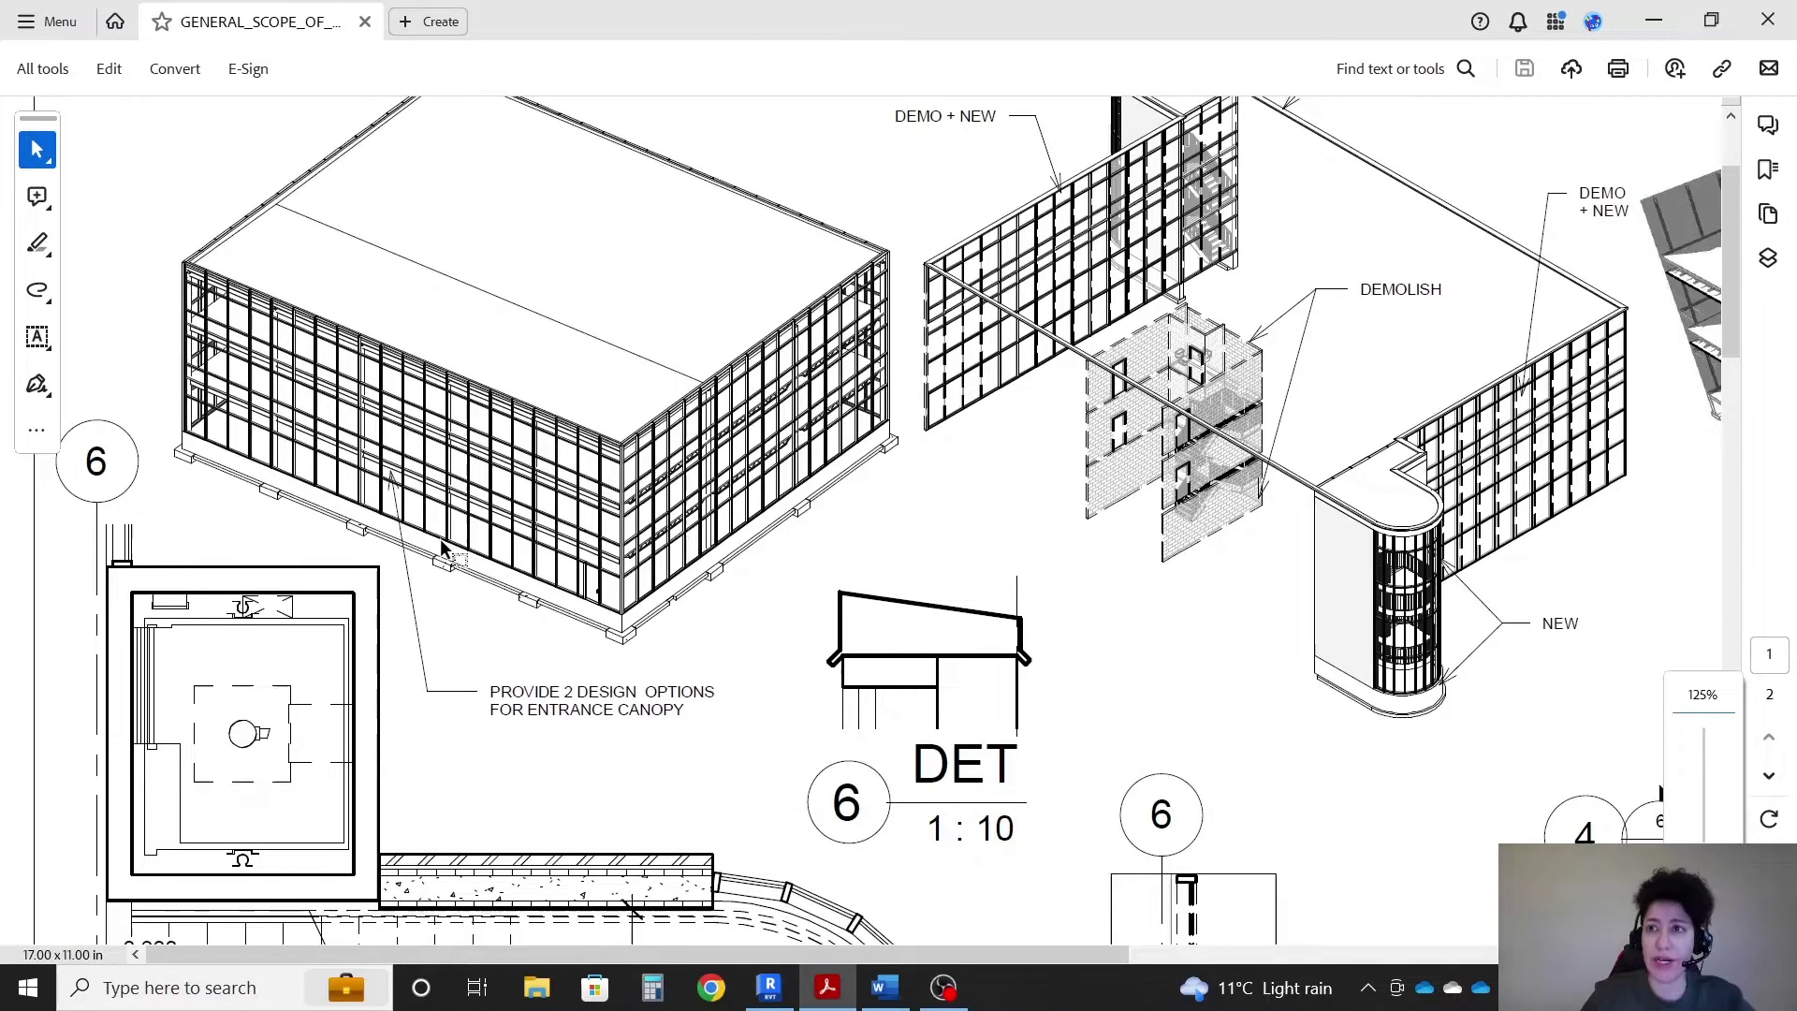
left_click(1654, 20)
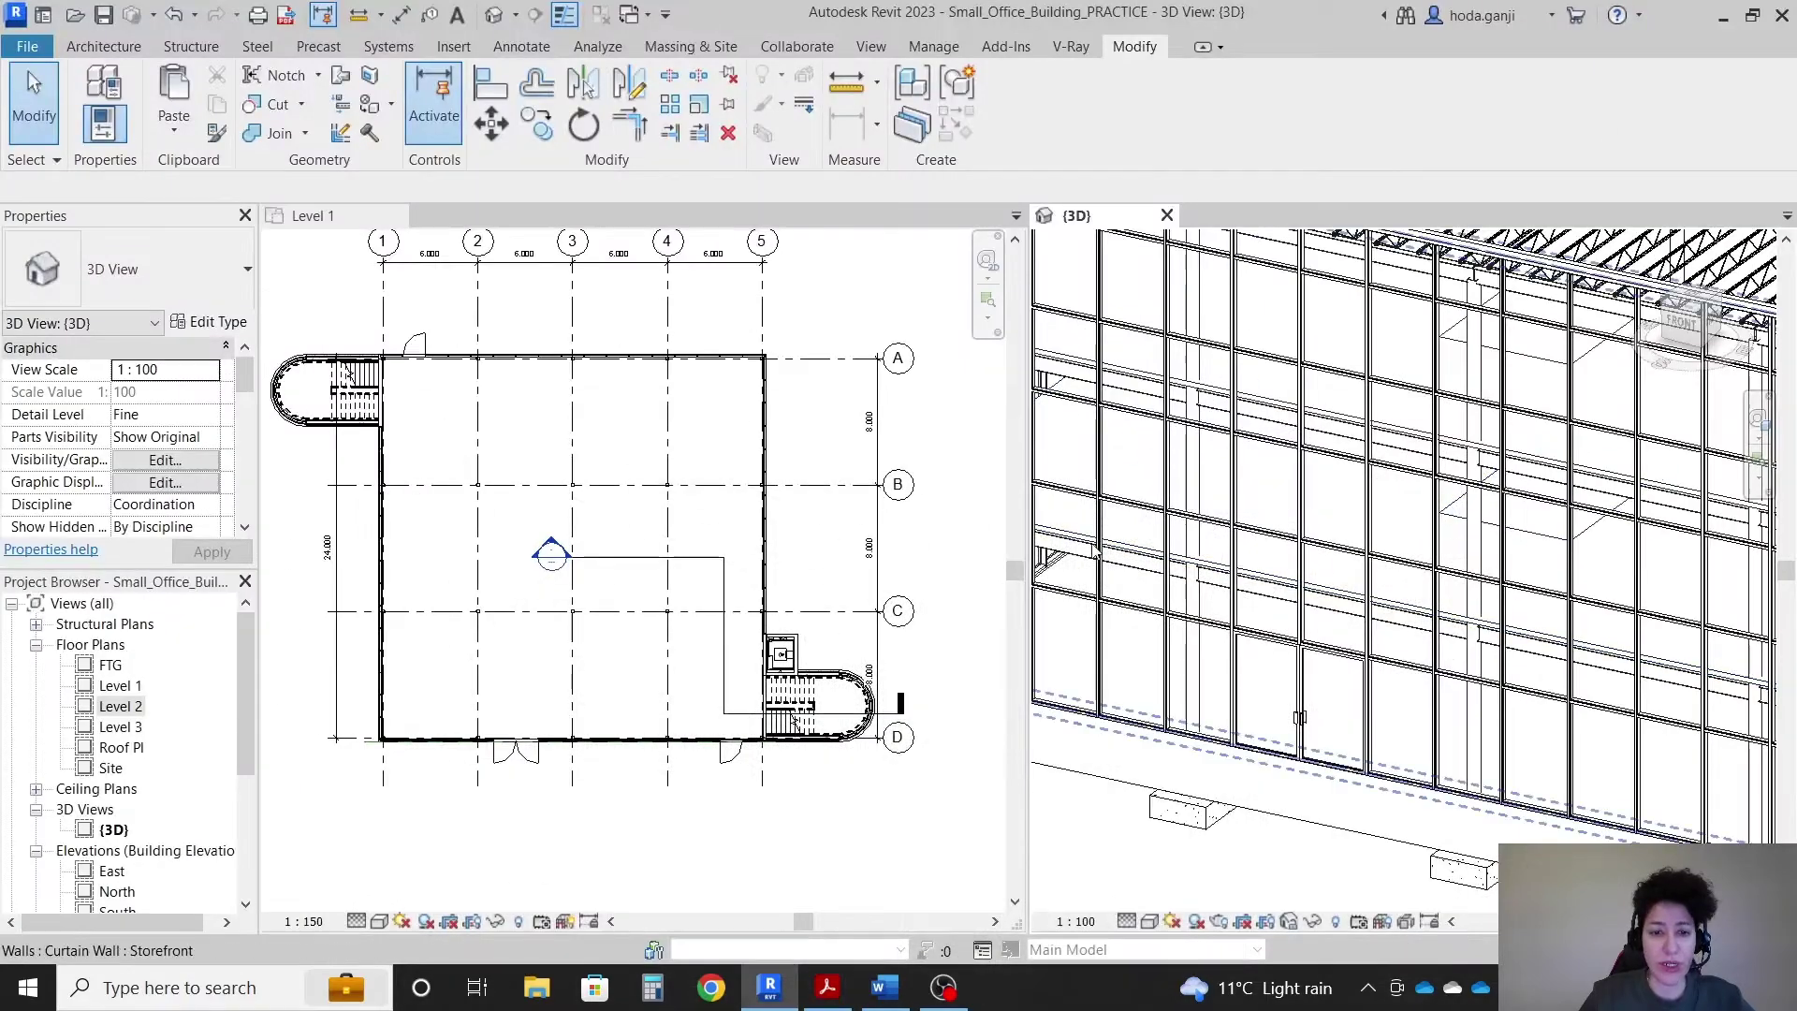
Step: Create a new design option set named Canopy Options
left_click(982, 951)
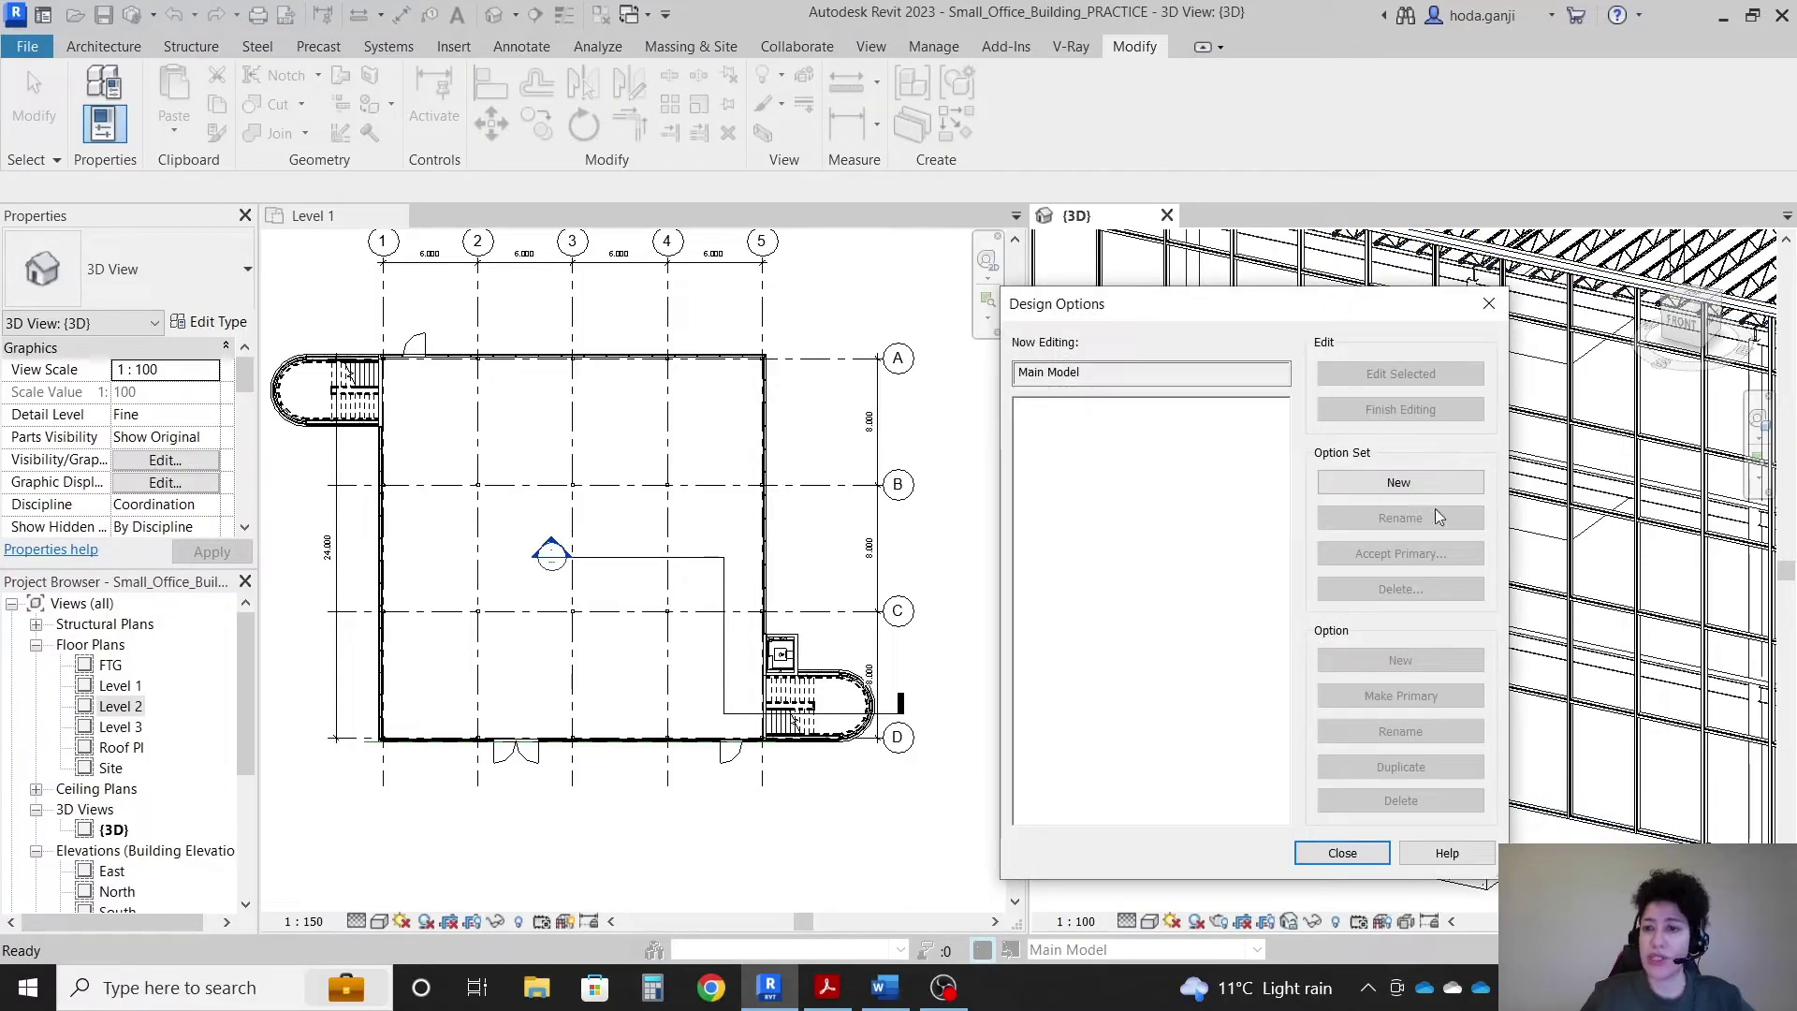
left_click(1386, 482)
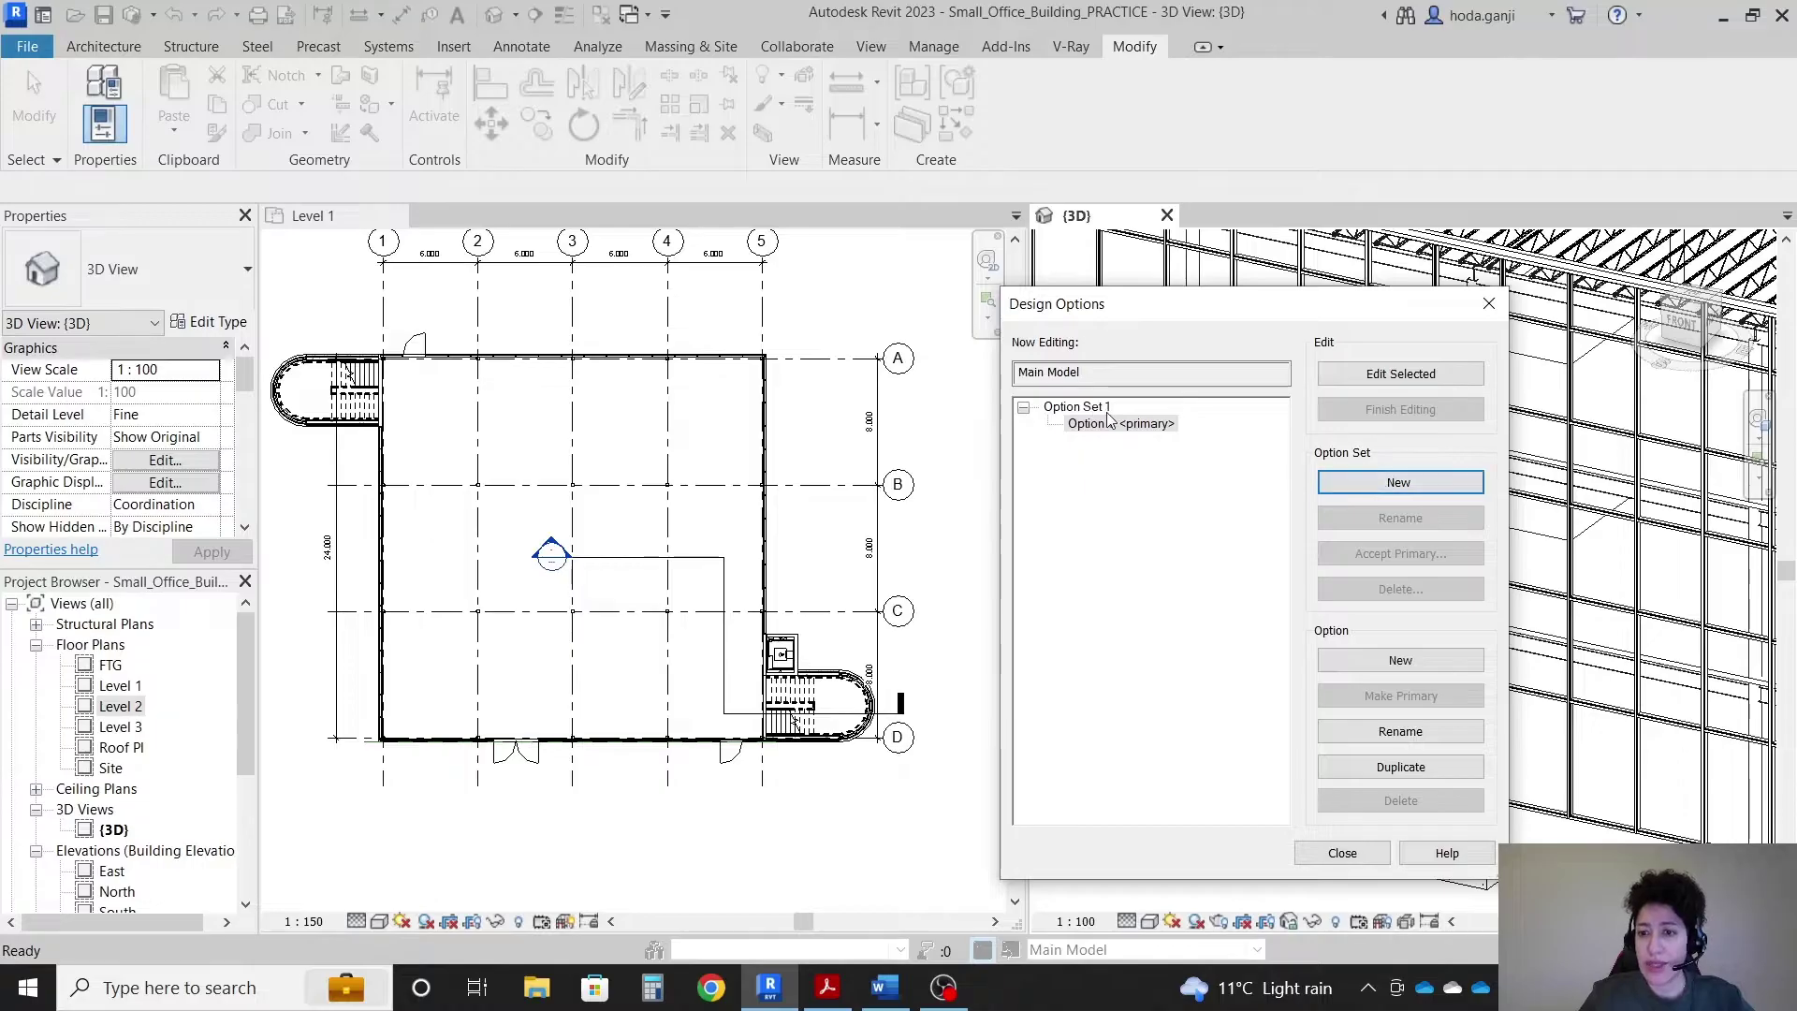
left_click(1058, 408)
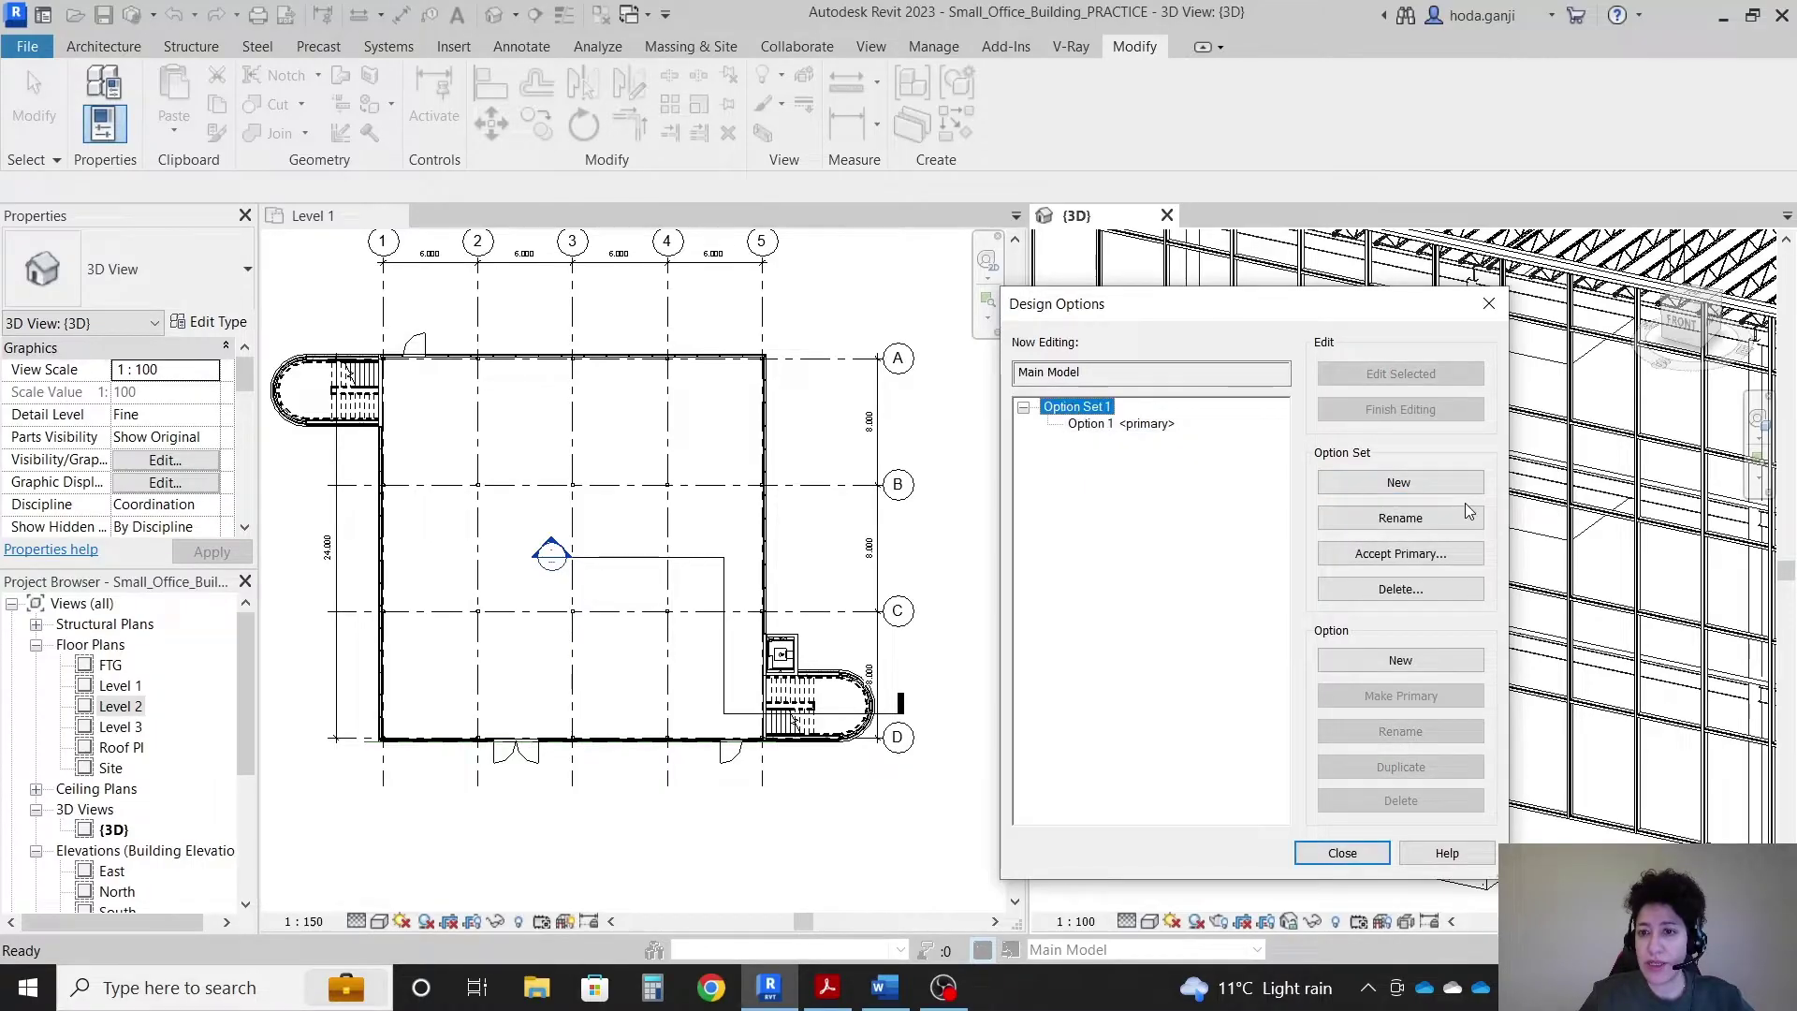
left_click(1445, 518)
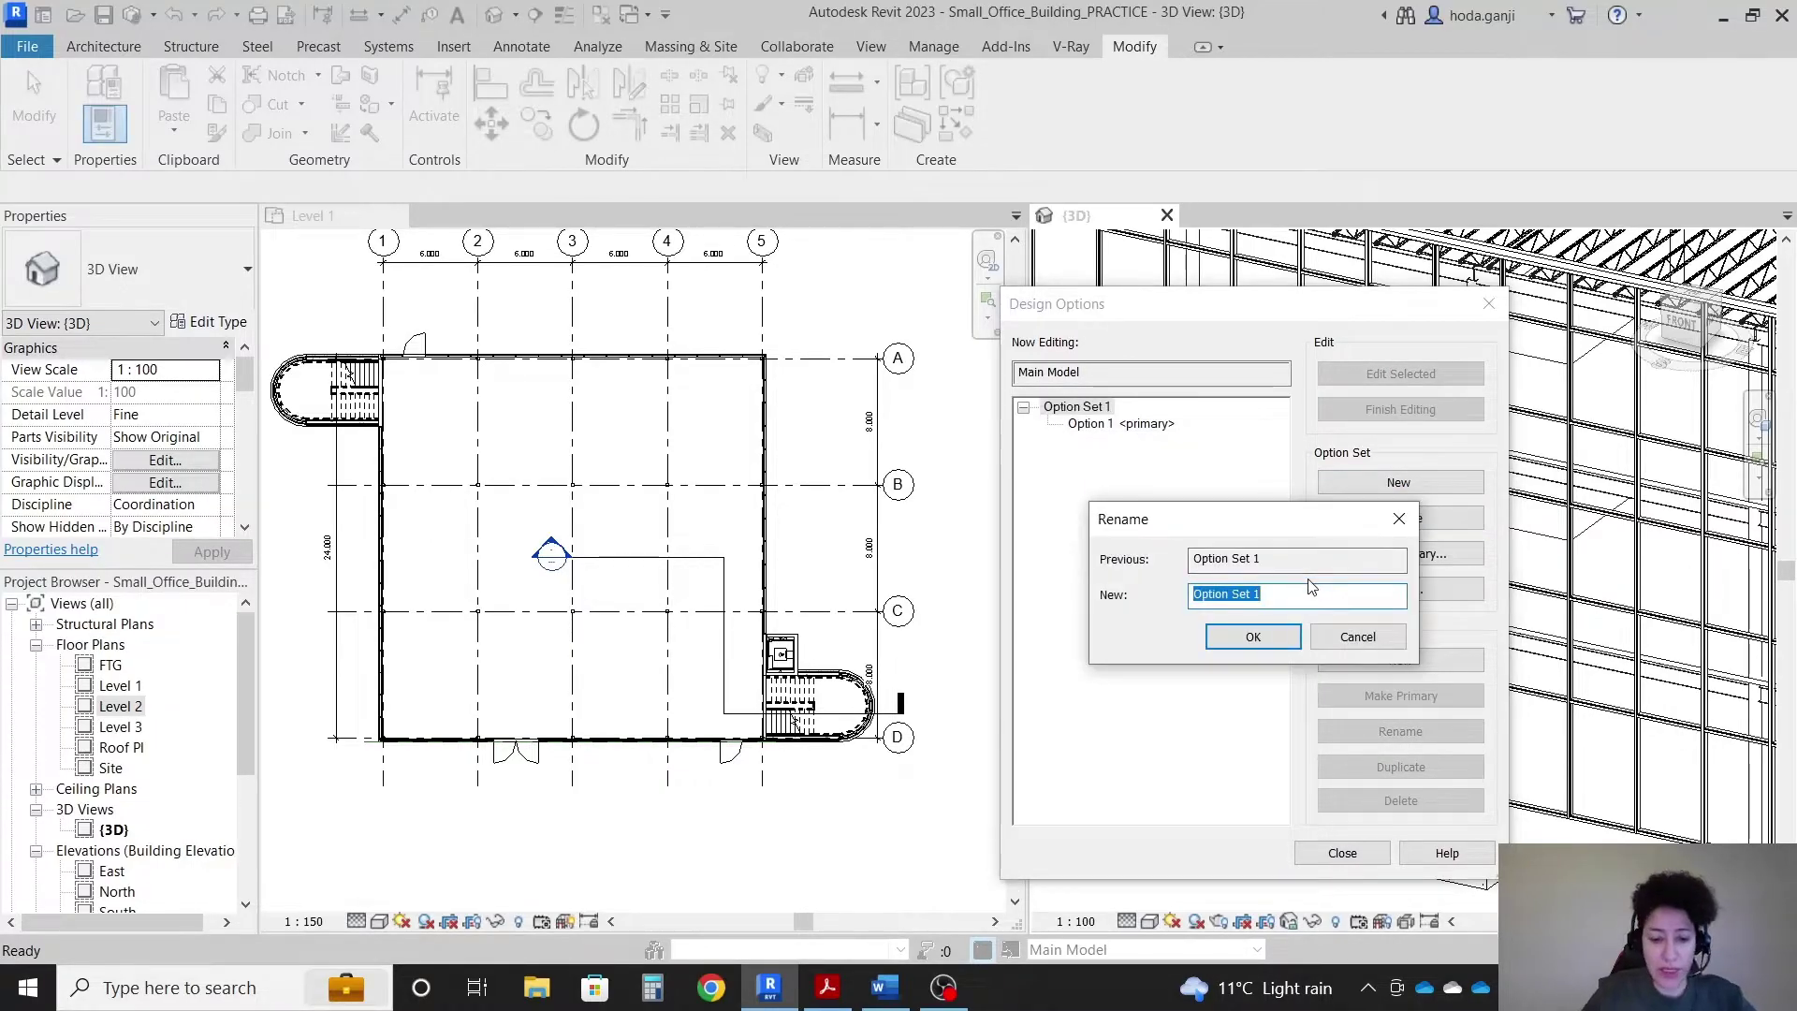
type("Canopy")
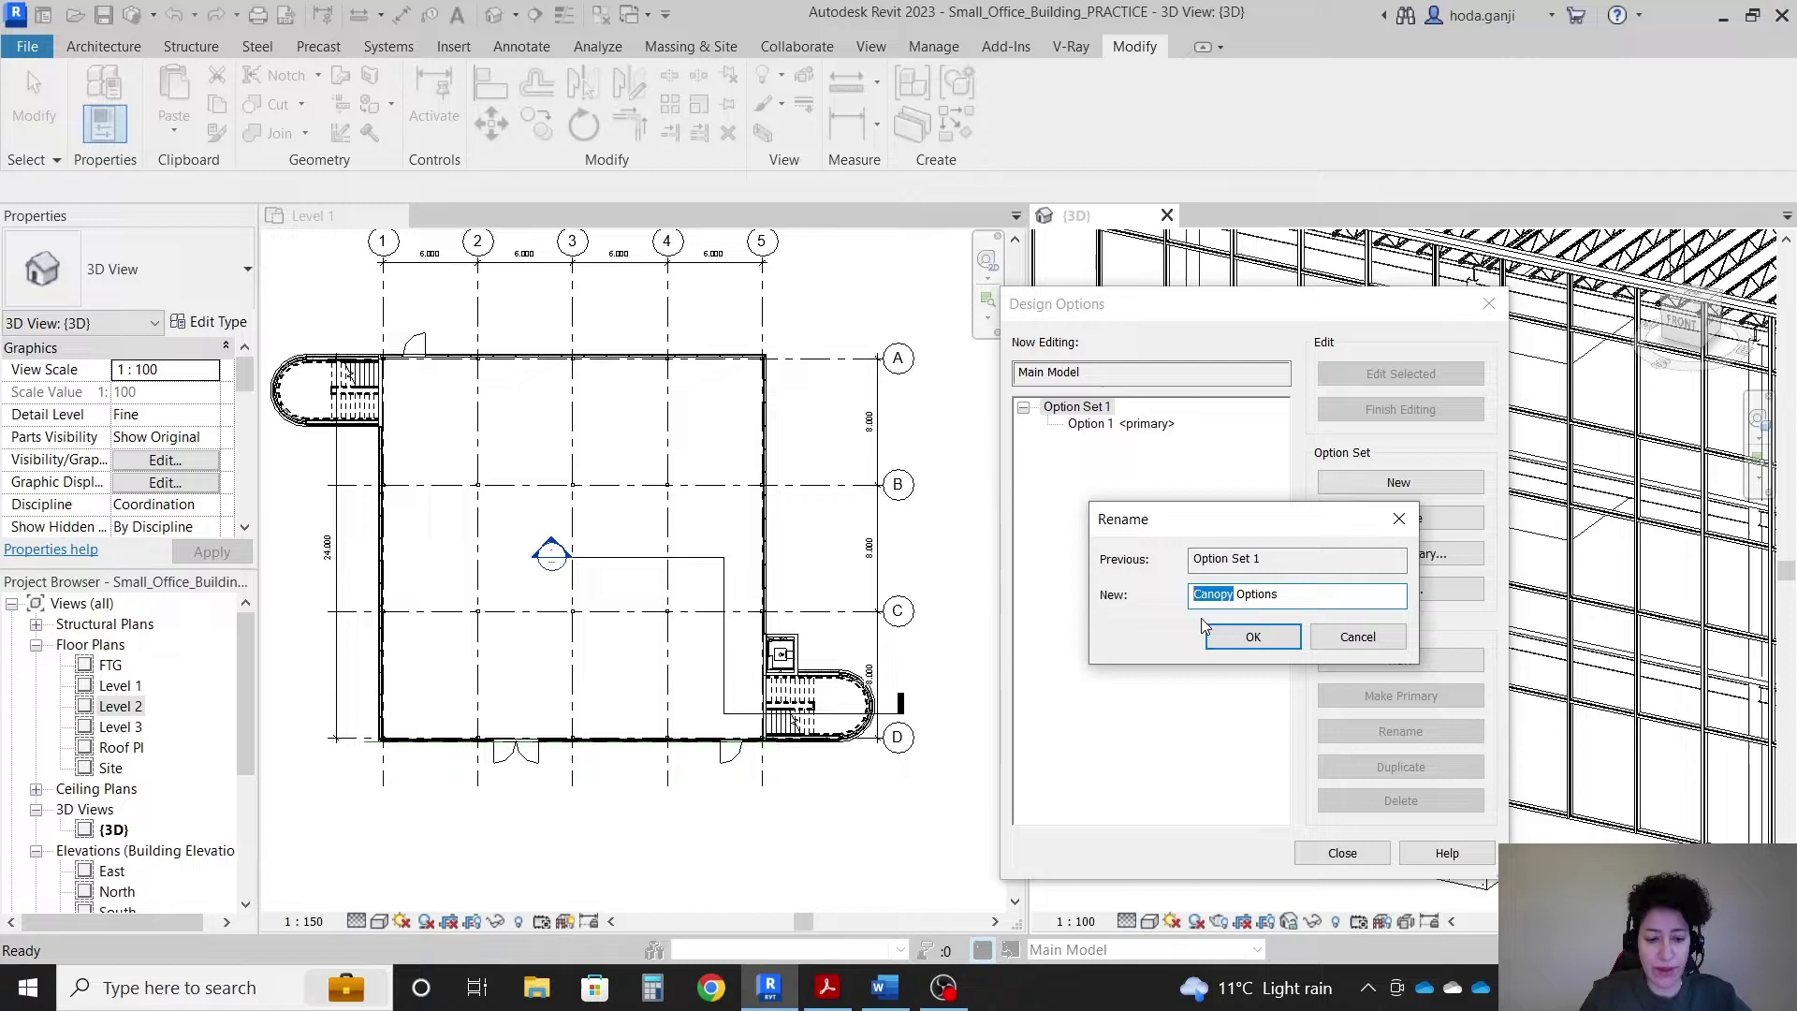
left_click(1253, 636)
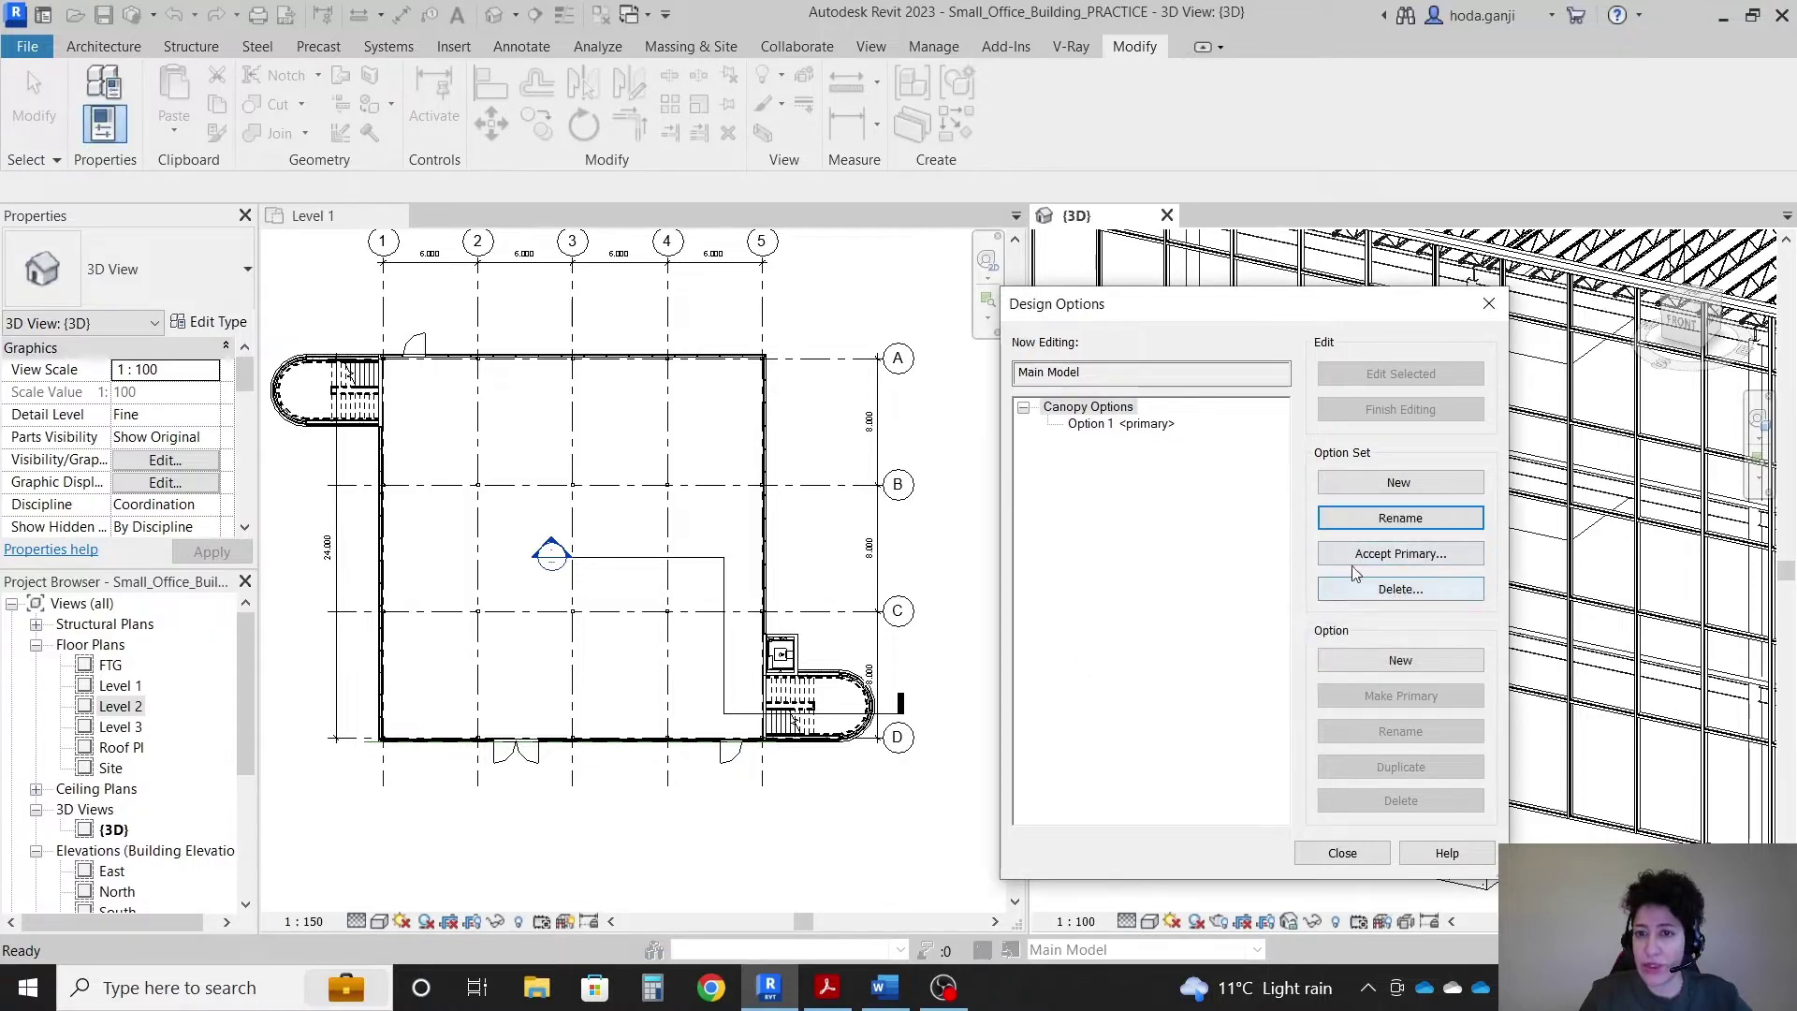
Step: Rename the primary option Option 1 to Canopy 1
left_click(1151, 425)
left_click(1398, 730)
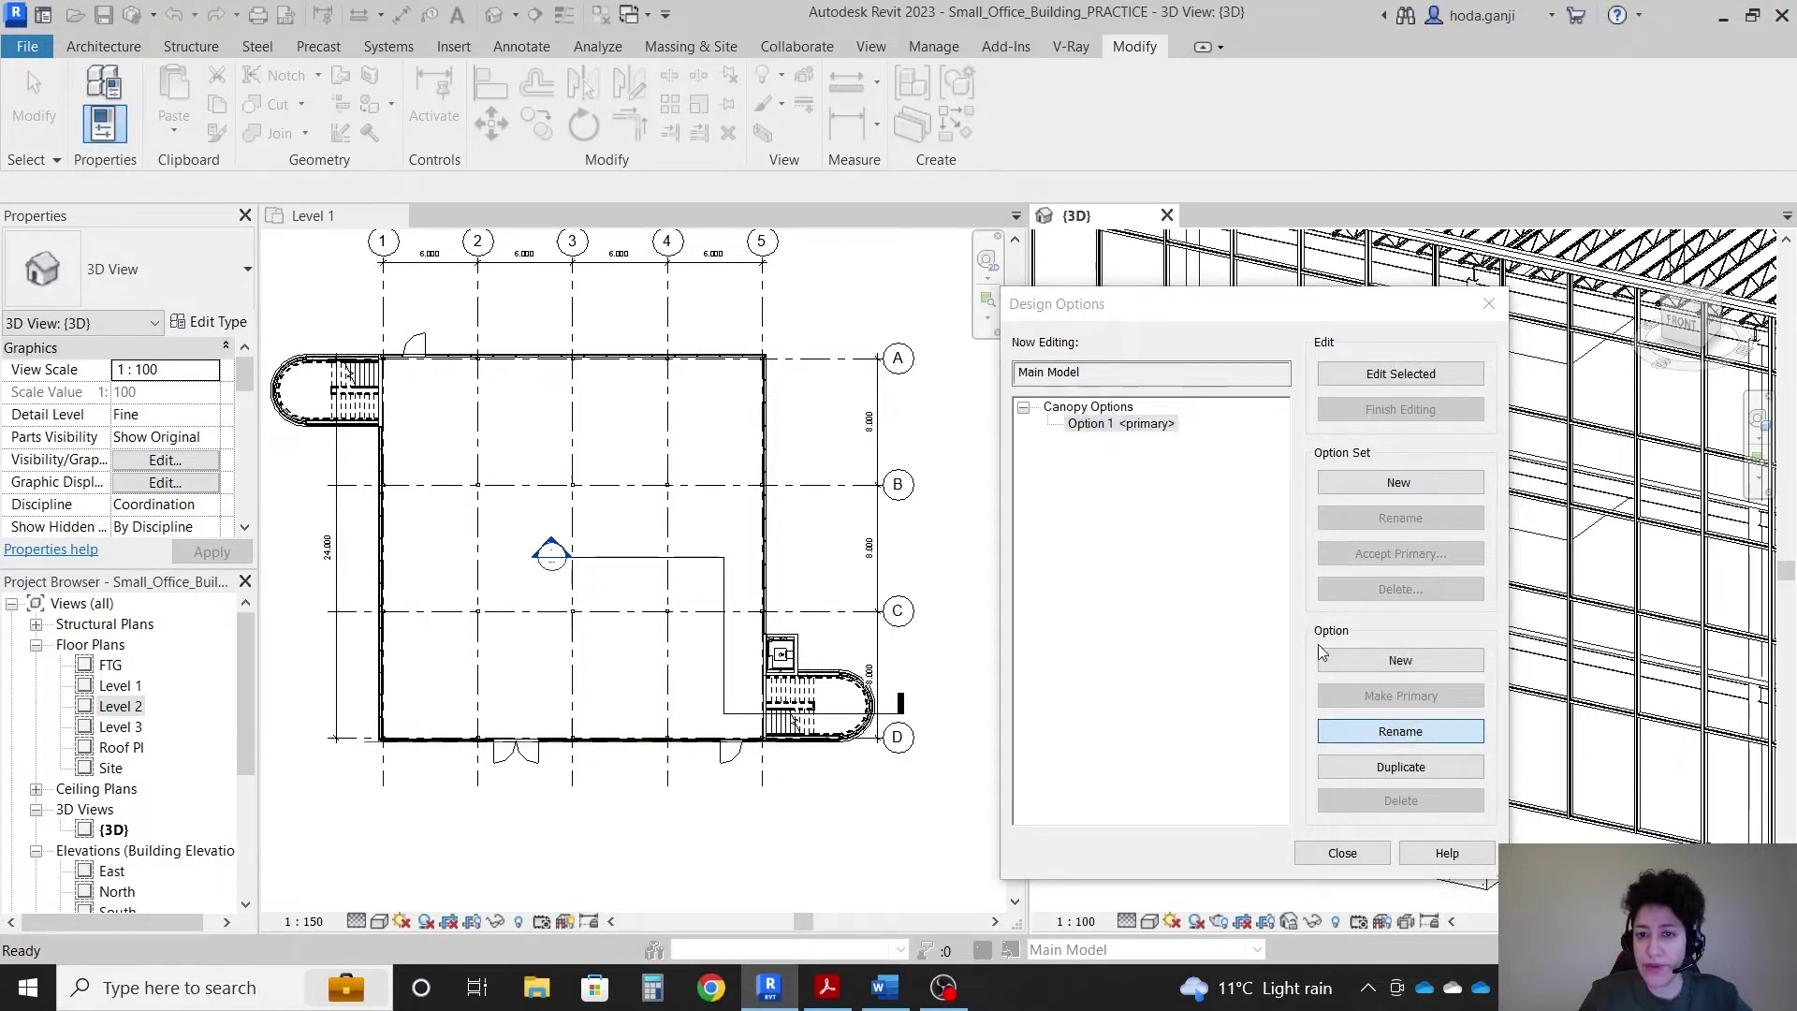
type("Canopy 1")
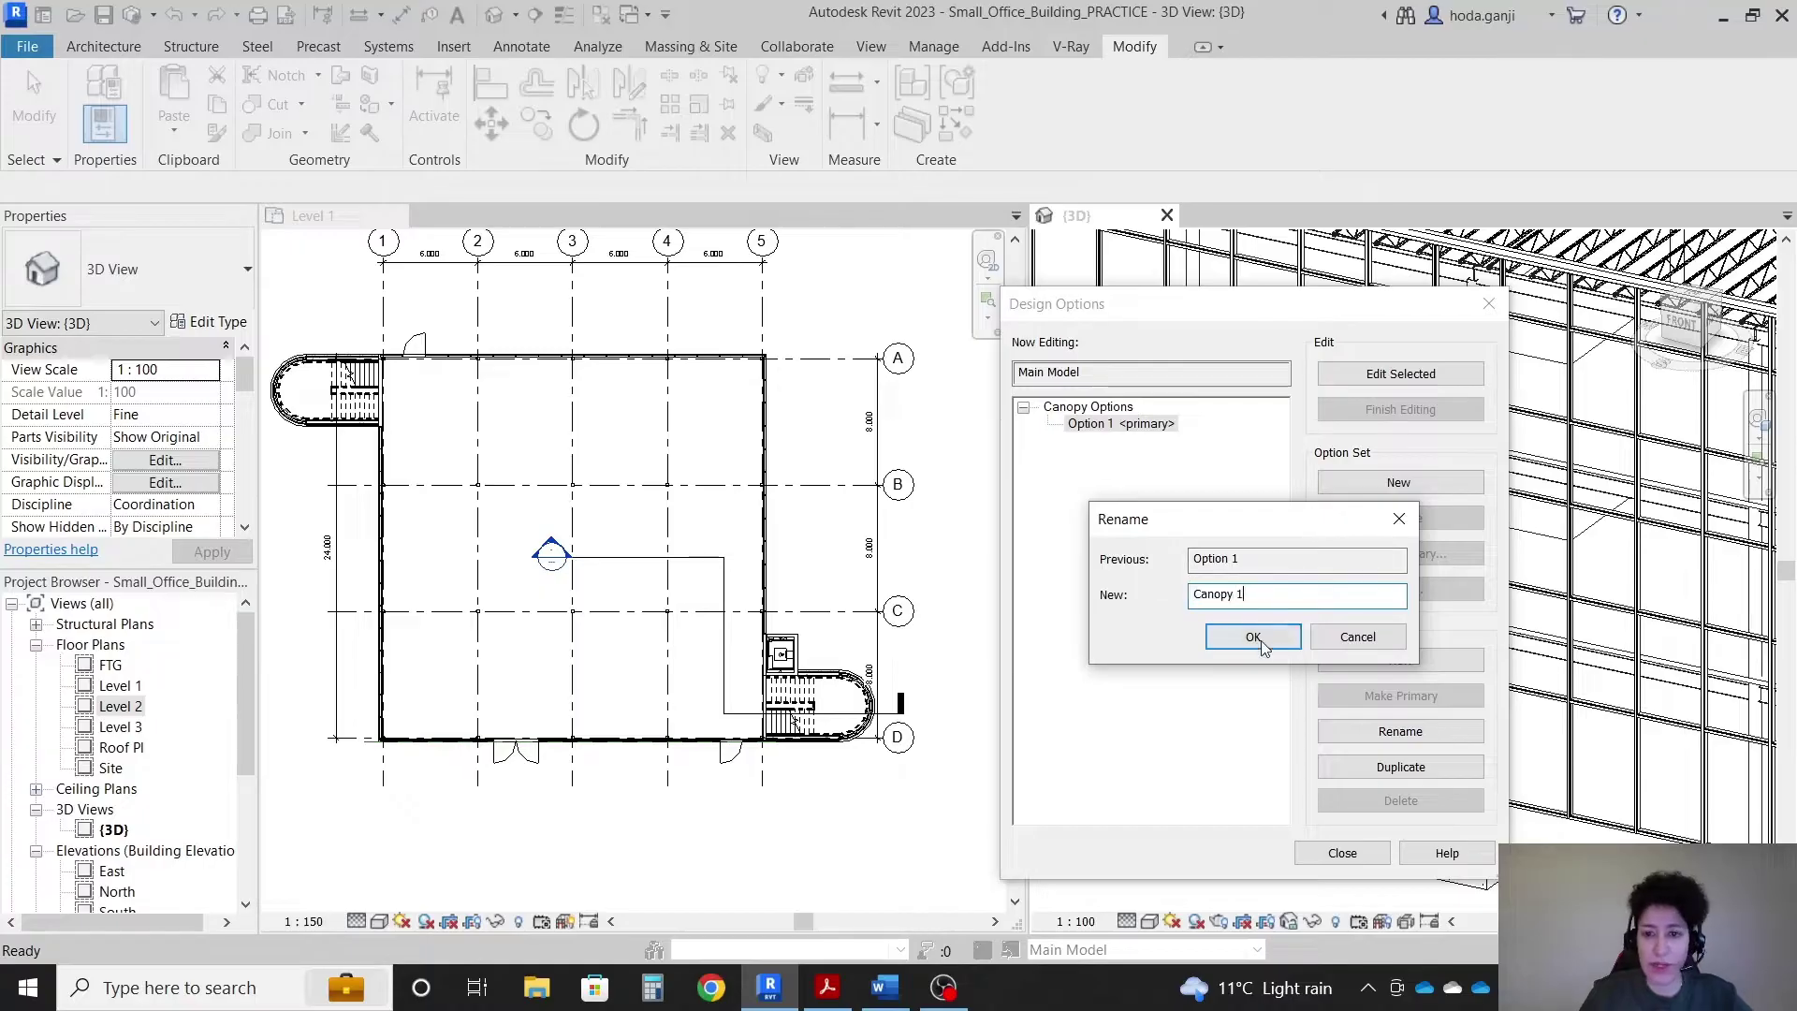
left_click(1259, 640)
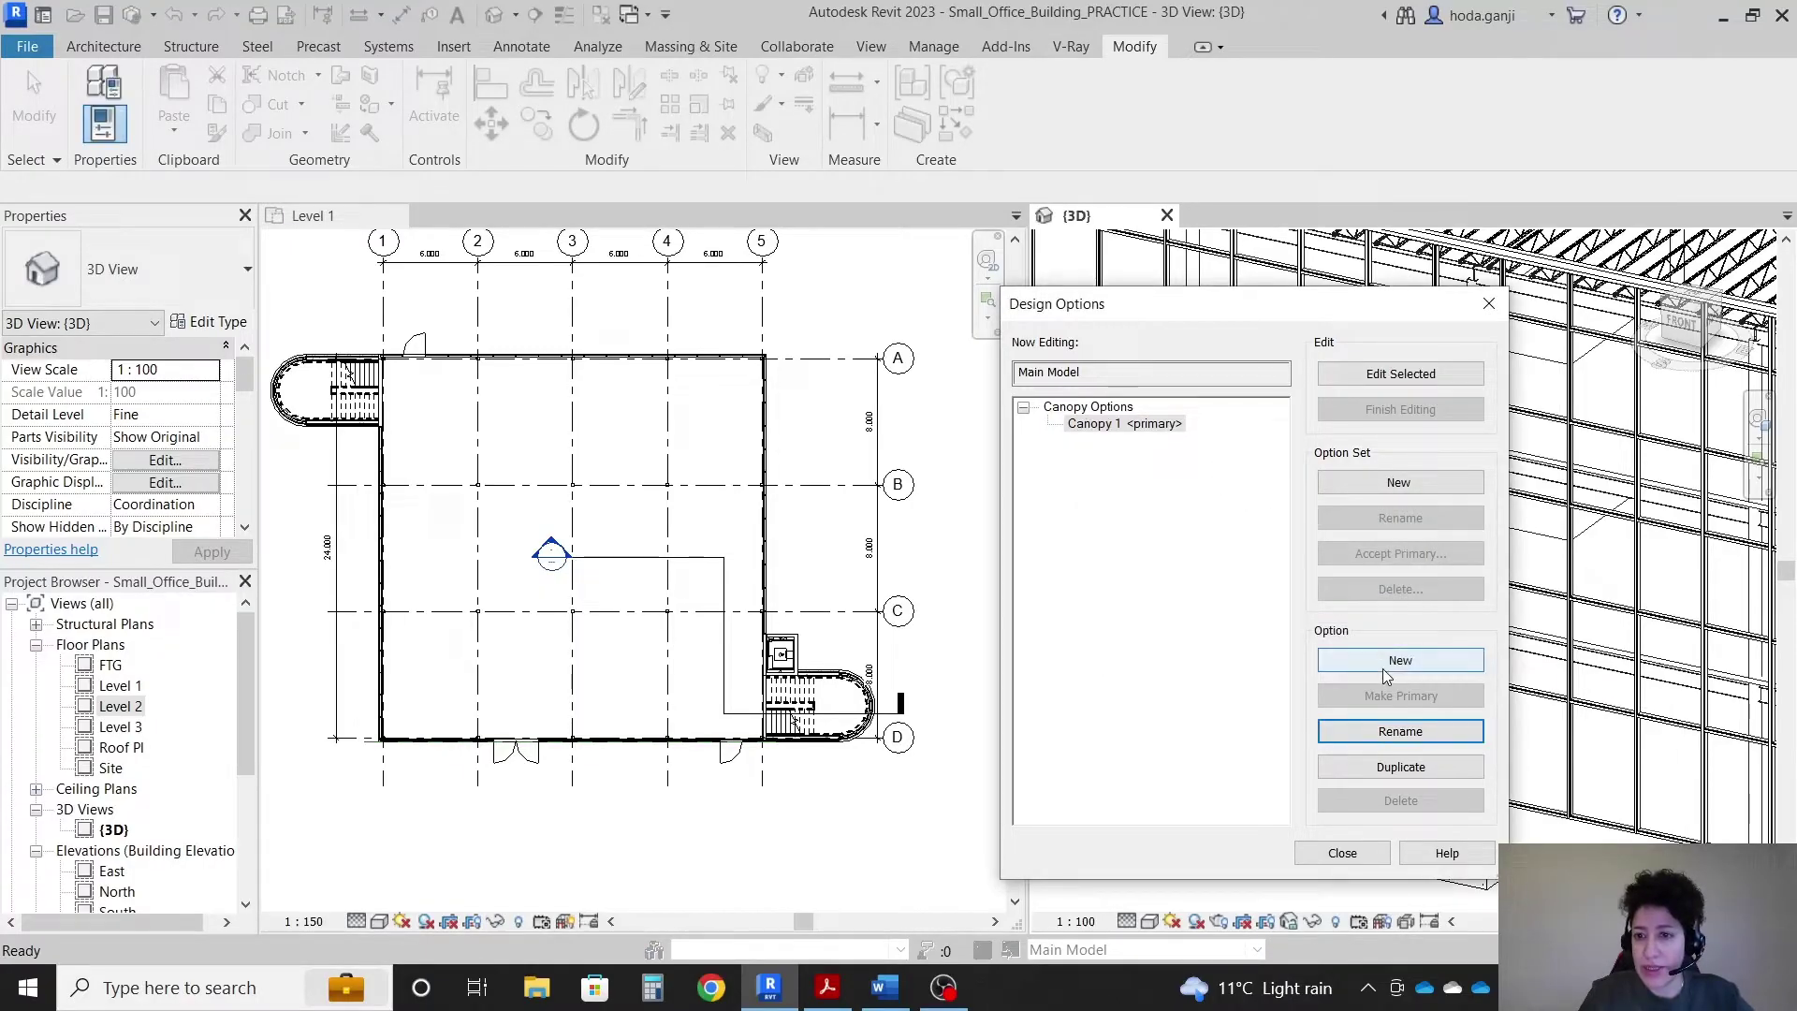
Step: Add a second option named Canopy 2 and close the Design Options dialog
left_click(1367, 661)
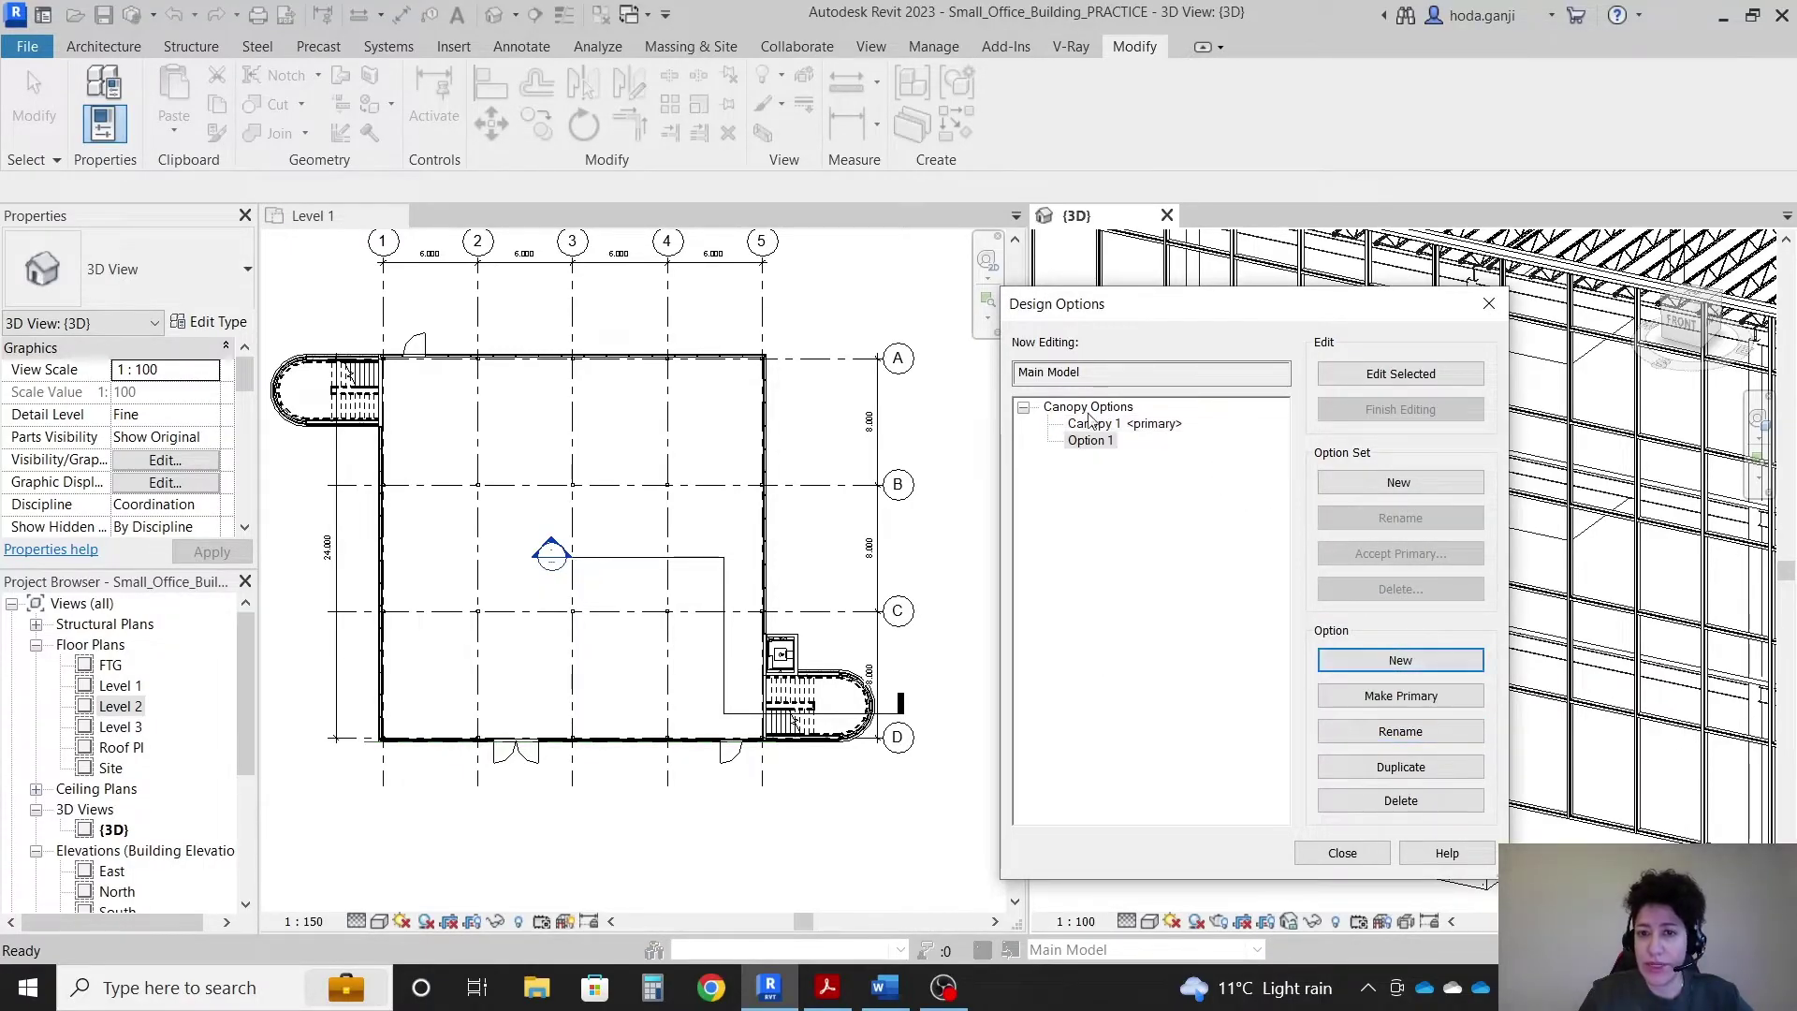
left_click(1356, 731)
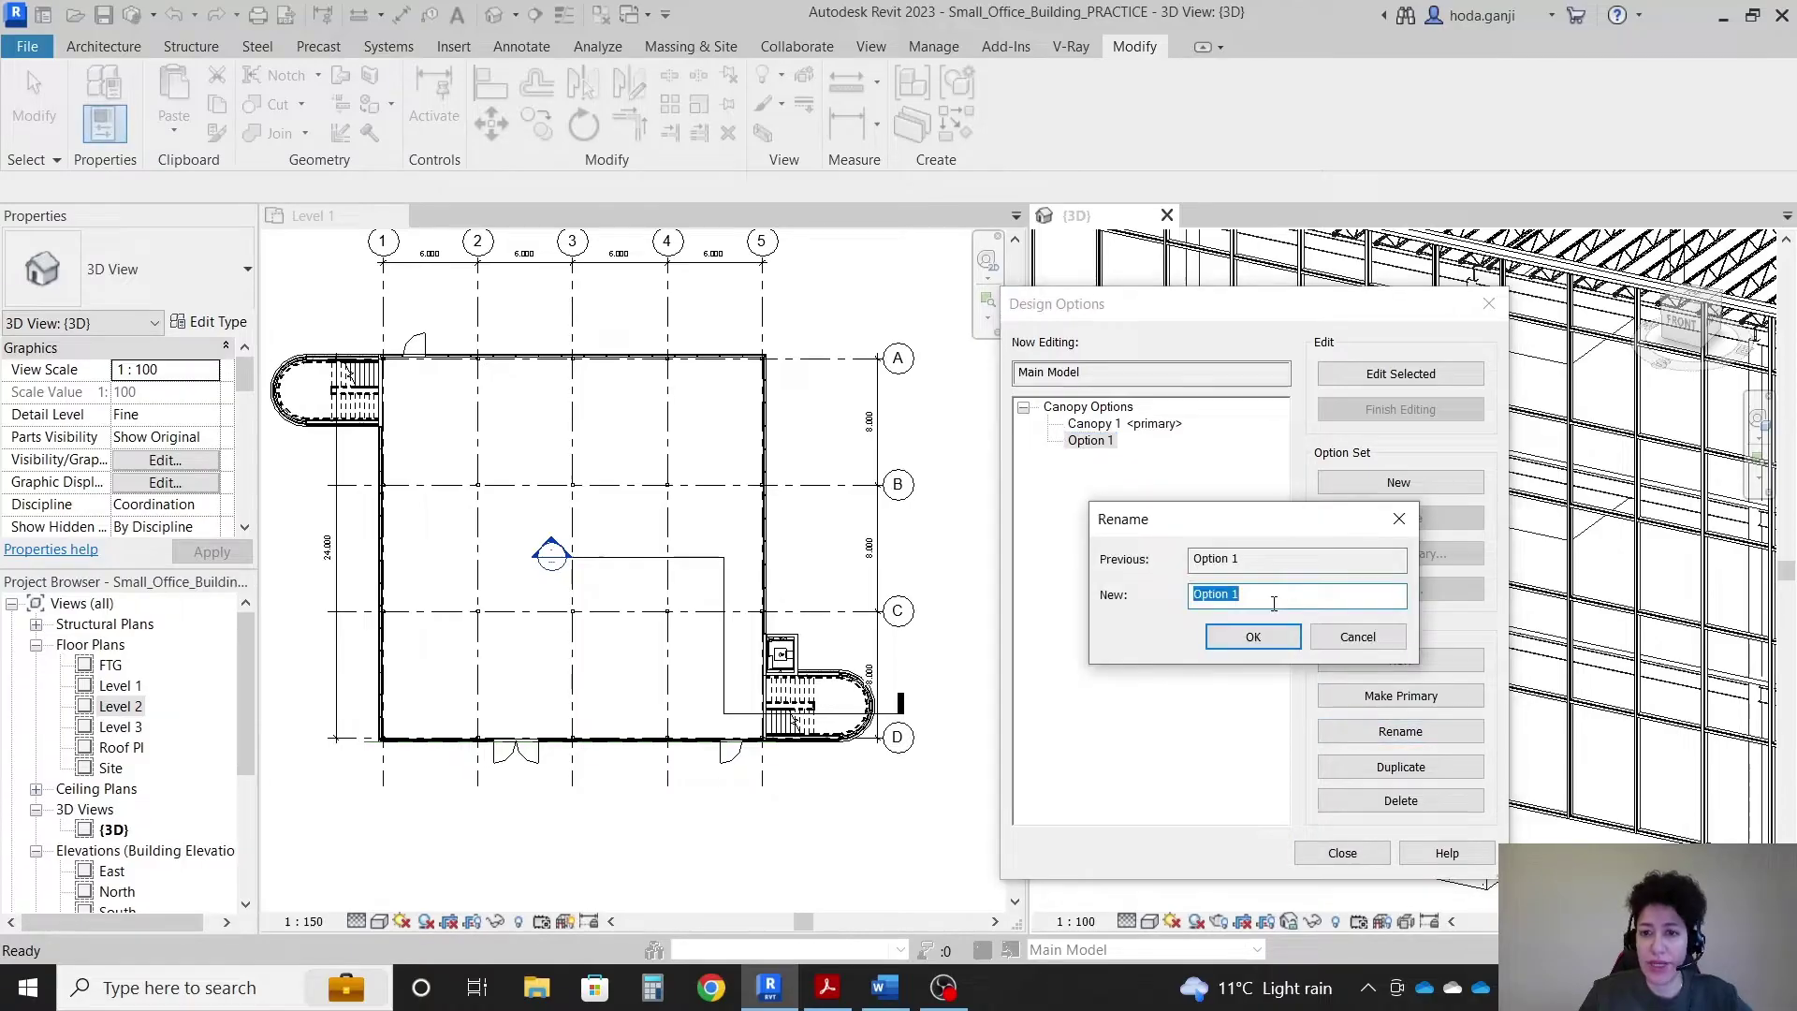
type("Canopy ")
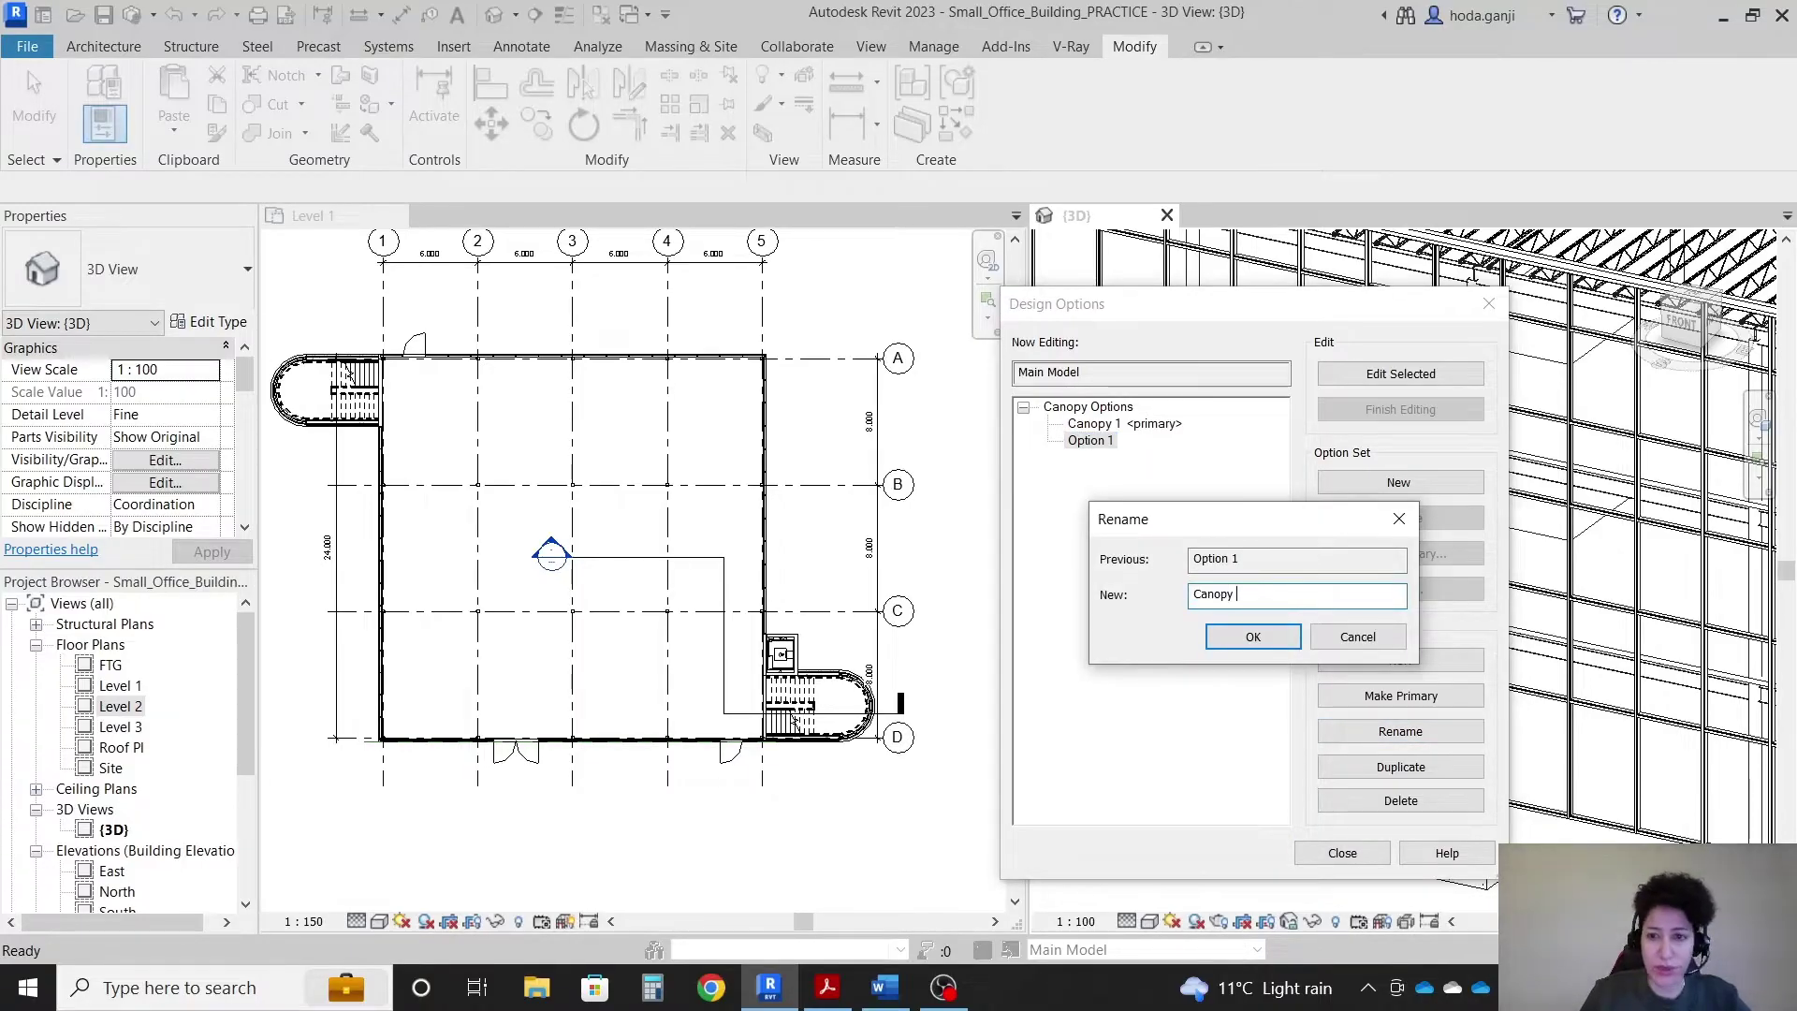
type("2")
key("Return")
left_click(1165, 427)
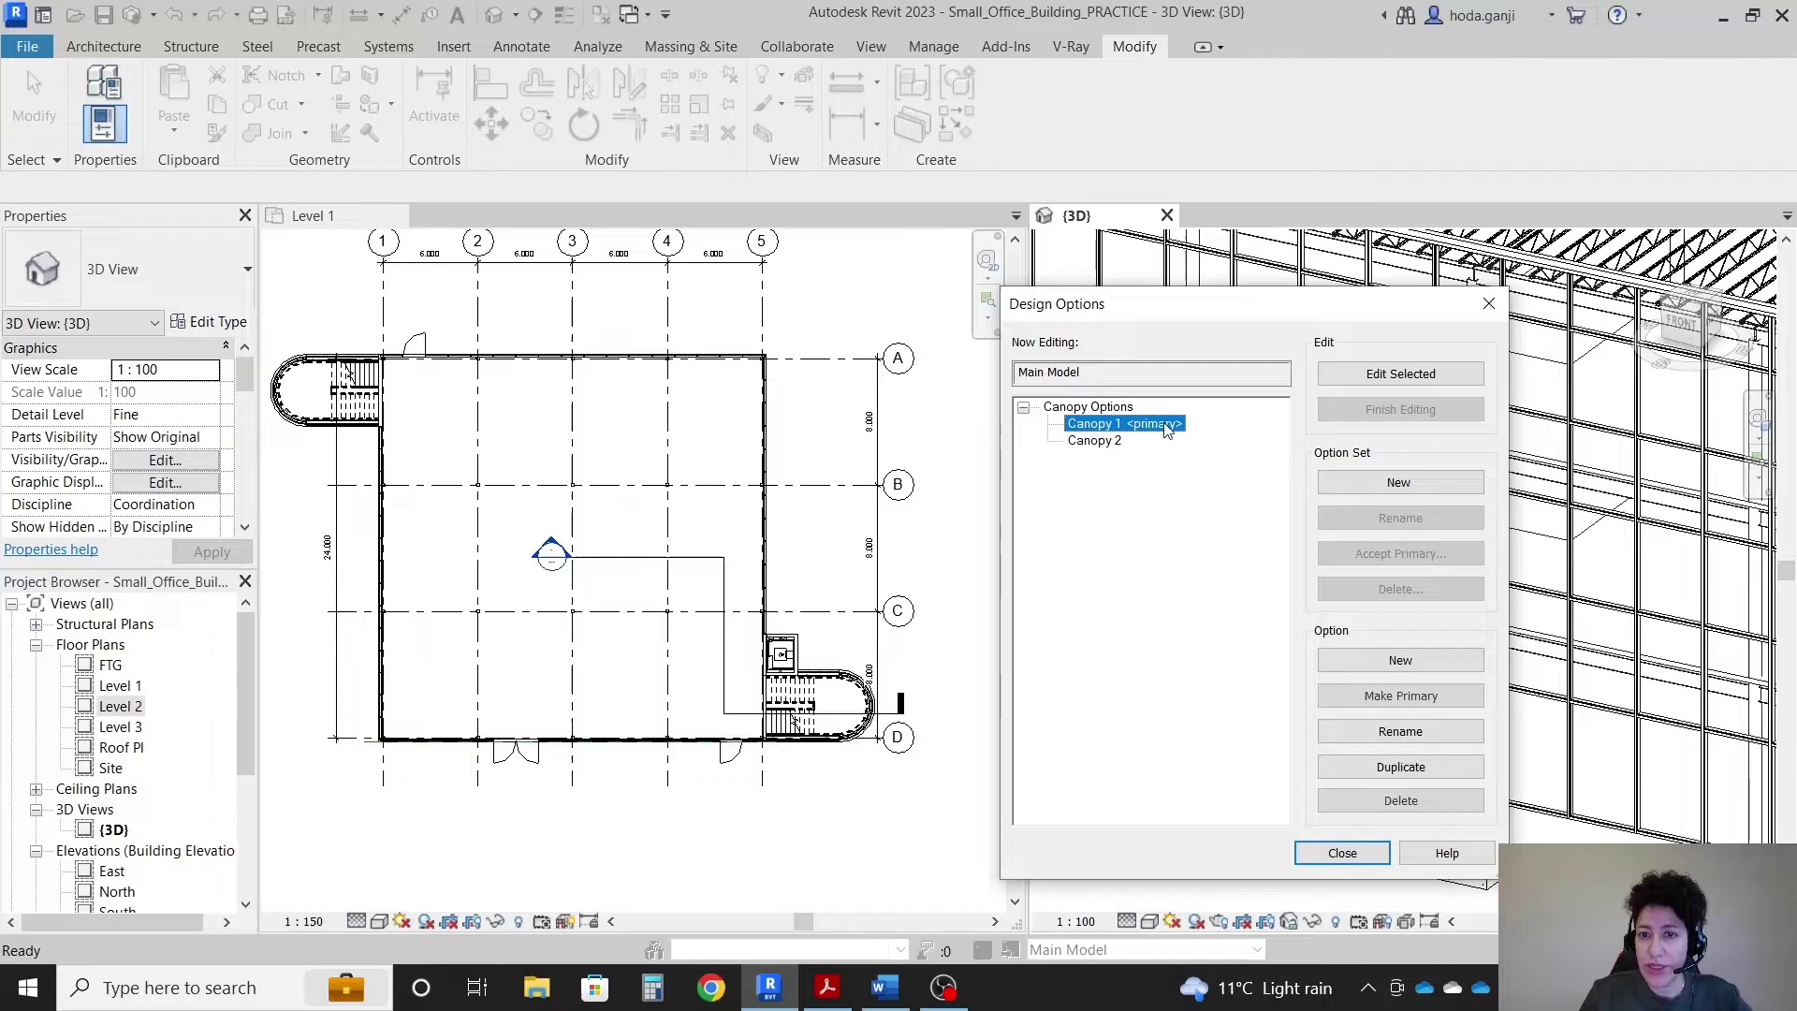
left_click(1354, 853)
Step: Open the West elevation from the Project Browser
left_click(506, 802)
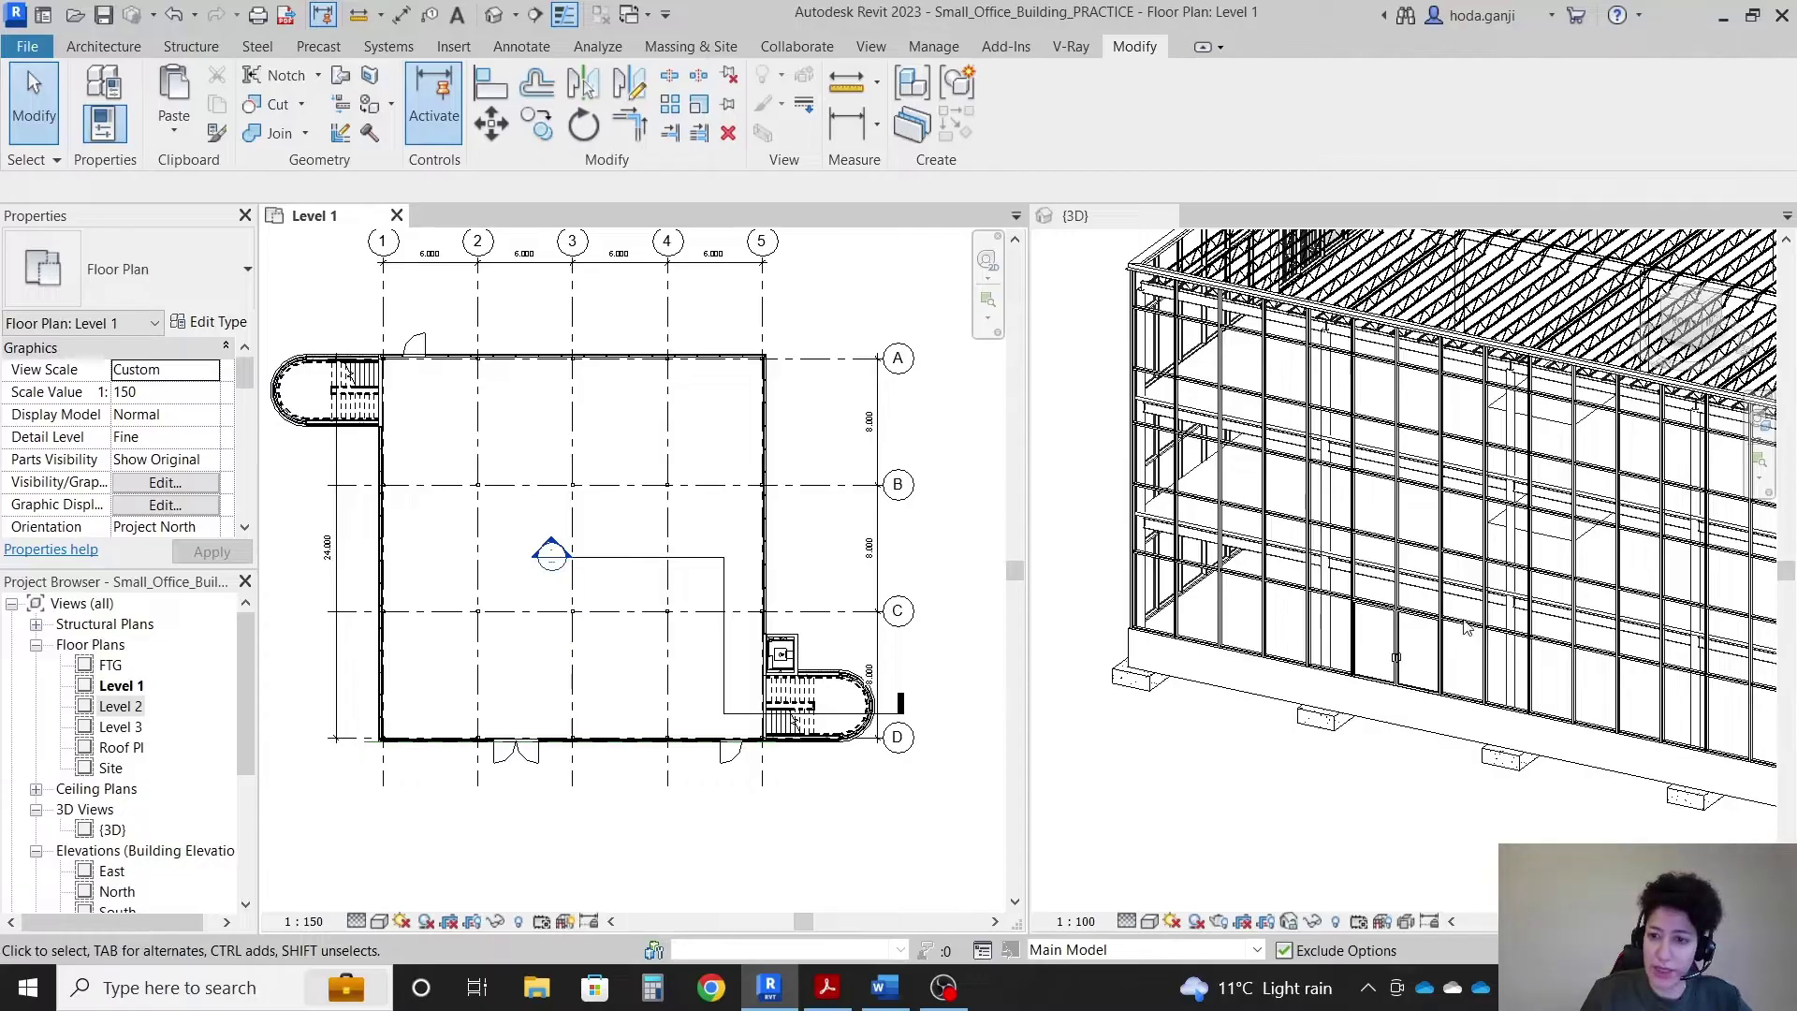
scroll(103, 795, "down", 2)
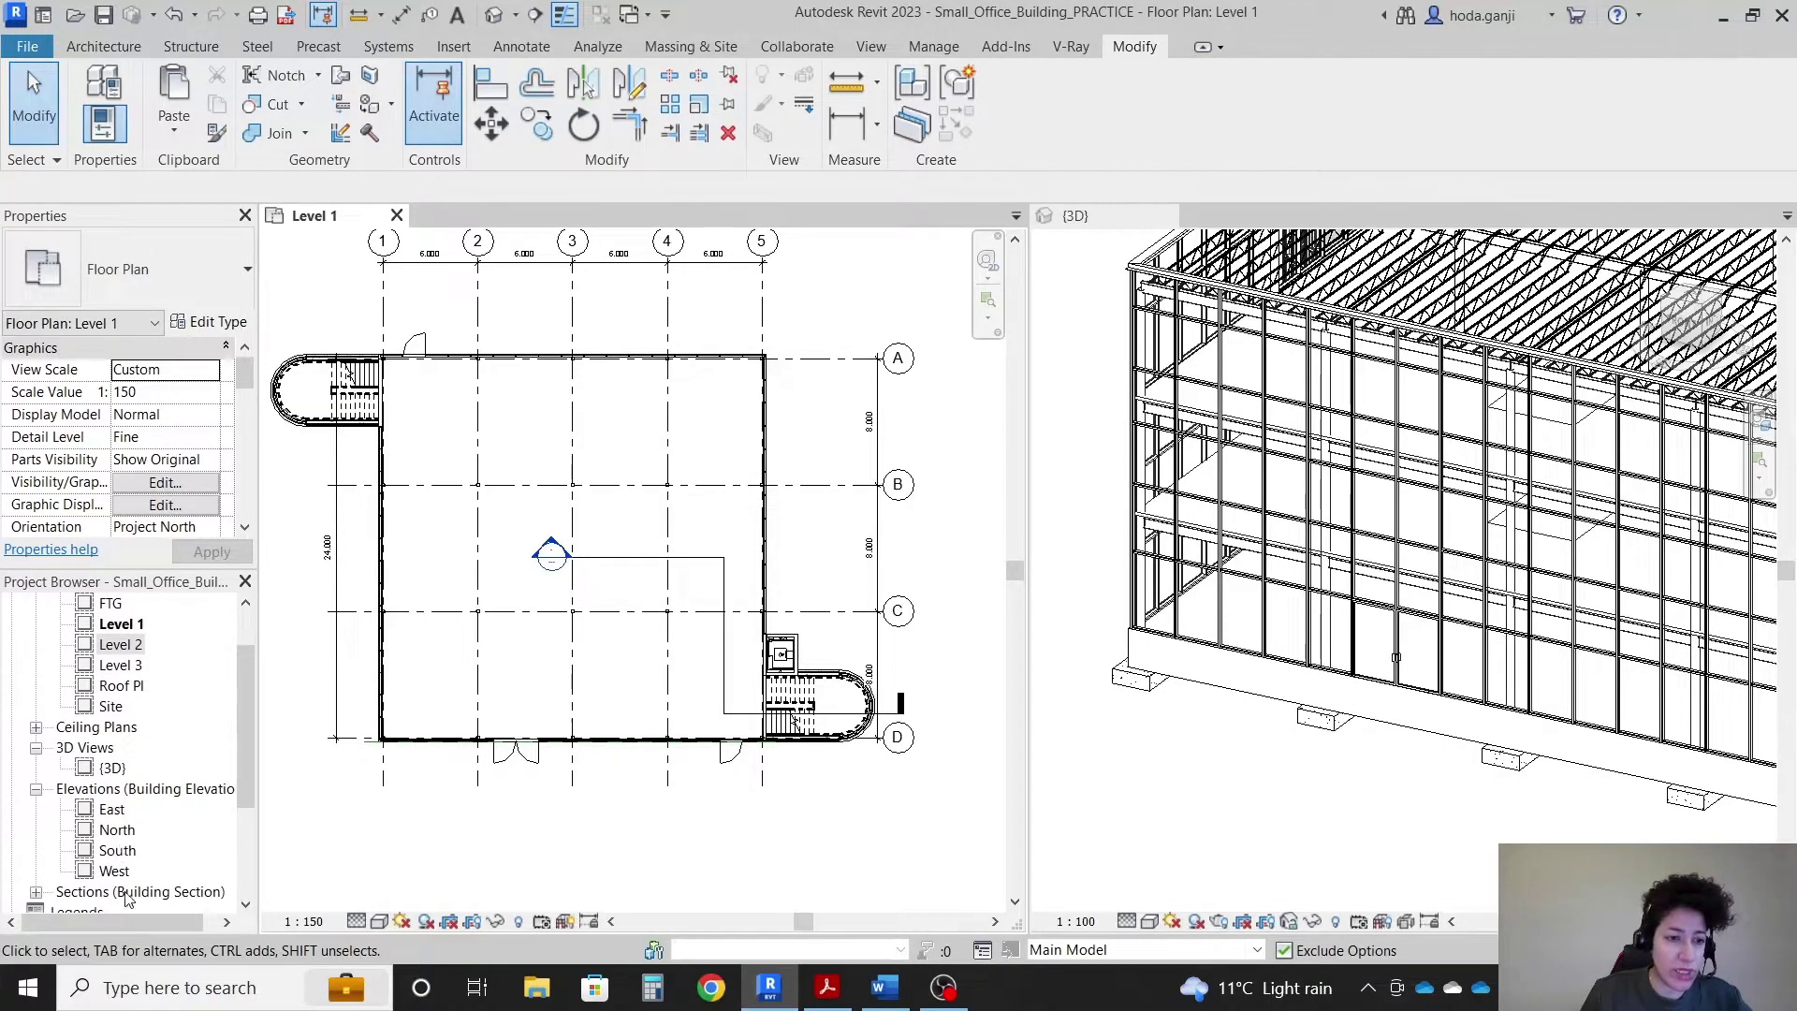
double_click(115, 872)
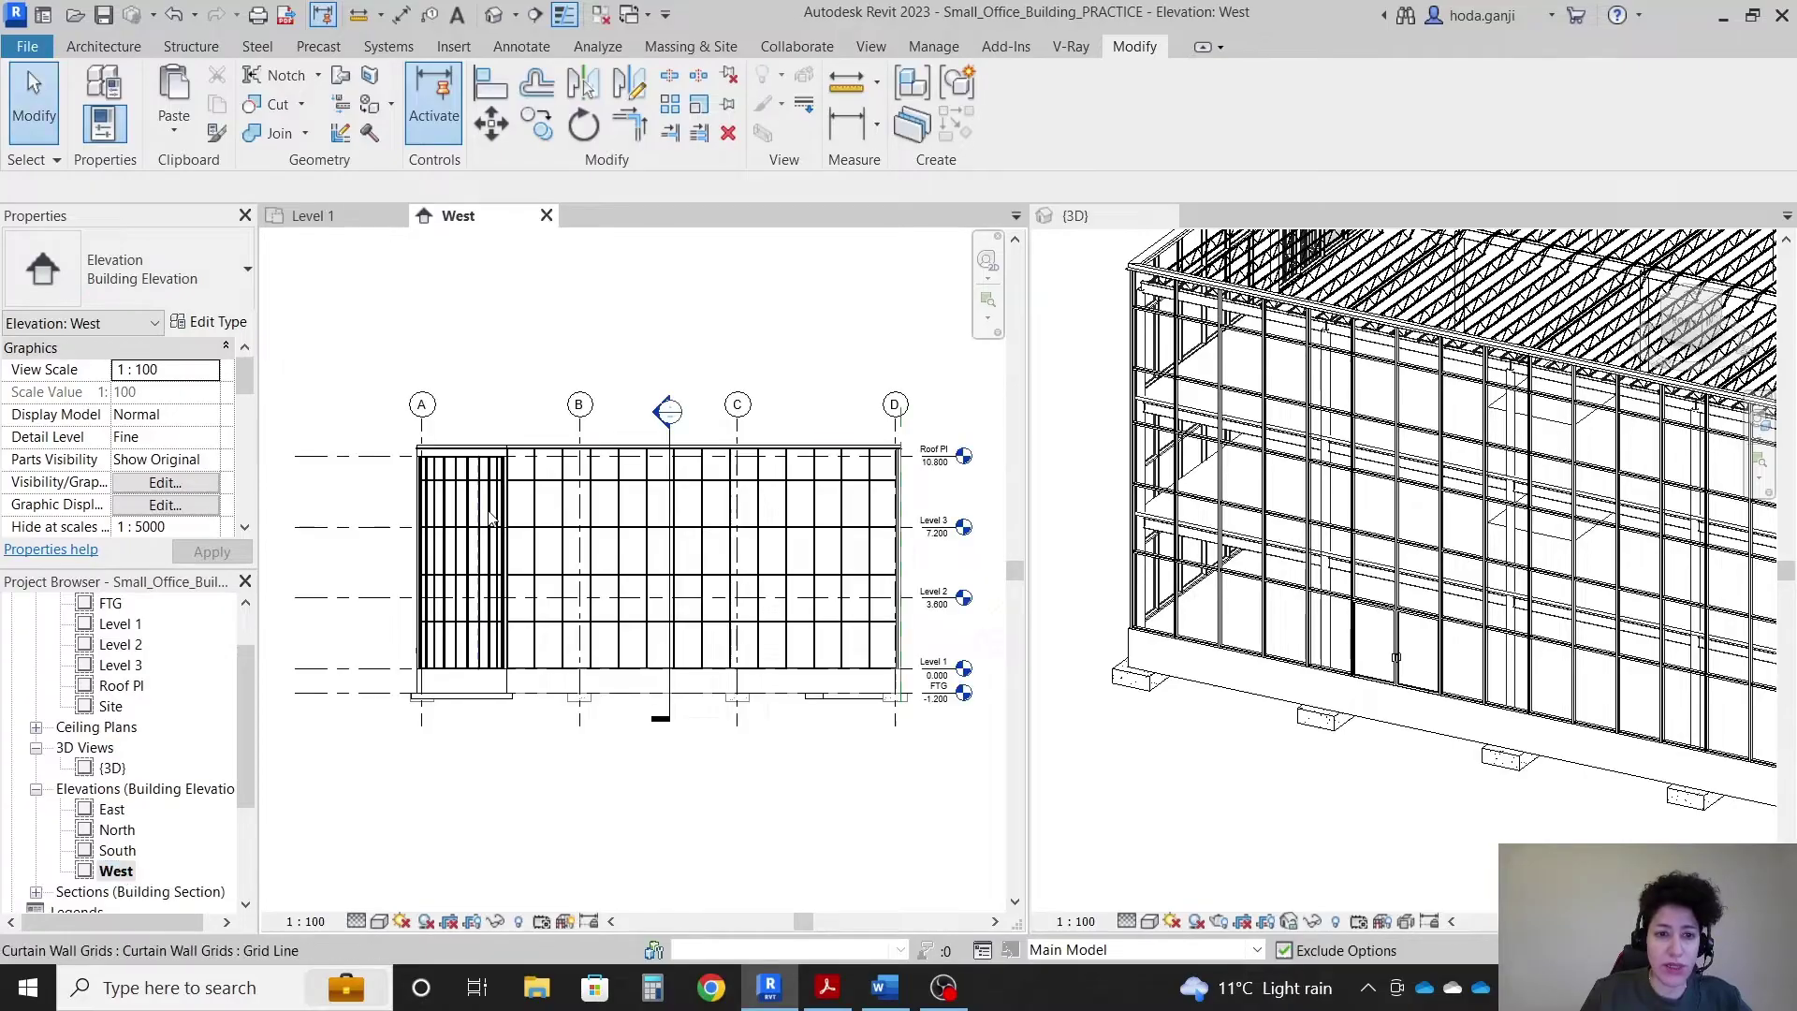
scroll(991, 655, "up", 4)
Step: Tile the Level 1 plan, West elevation and 3D view side by side with WT
left_click(309, 216)
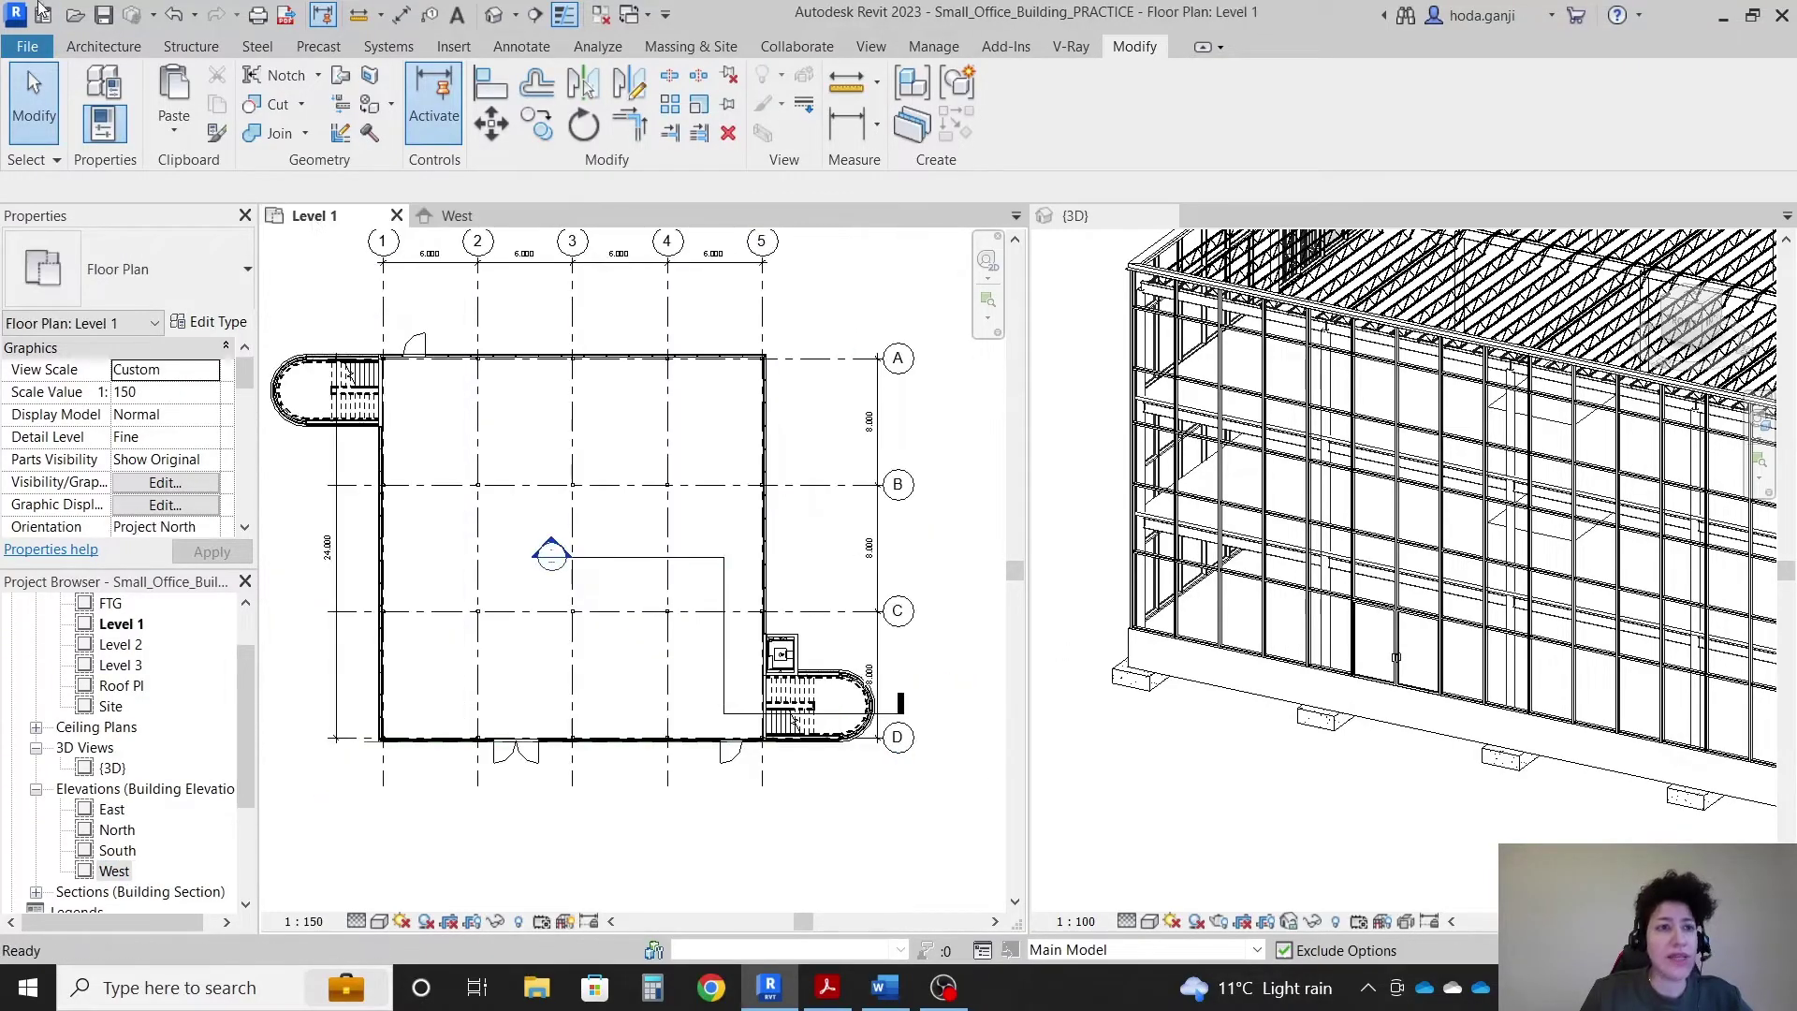
key("w")
key("t")
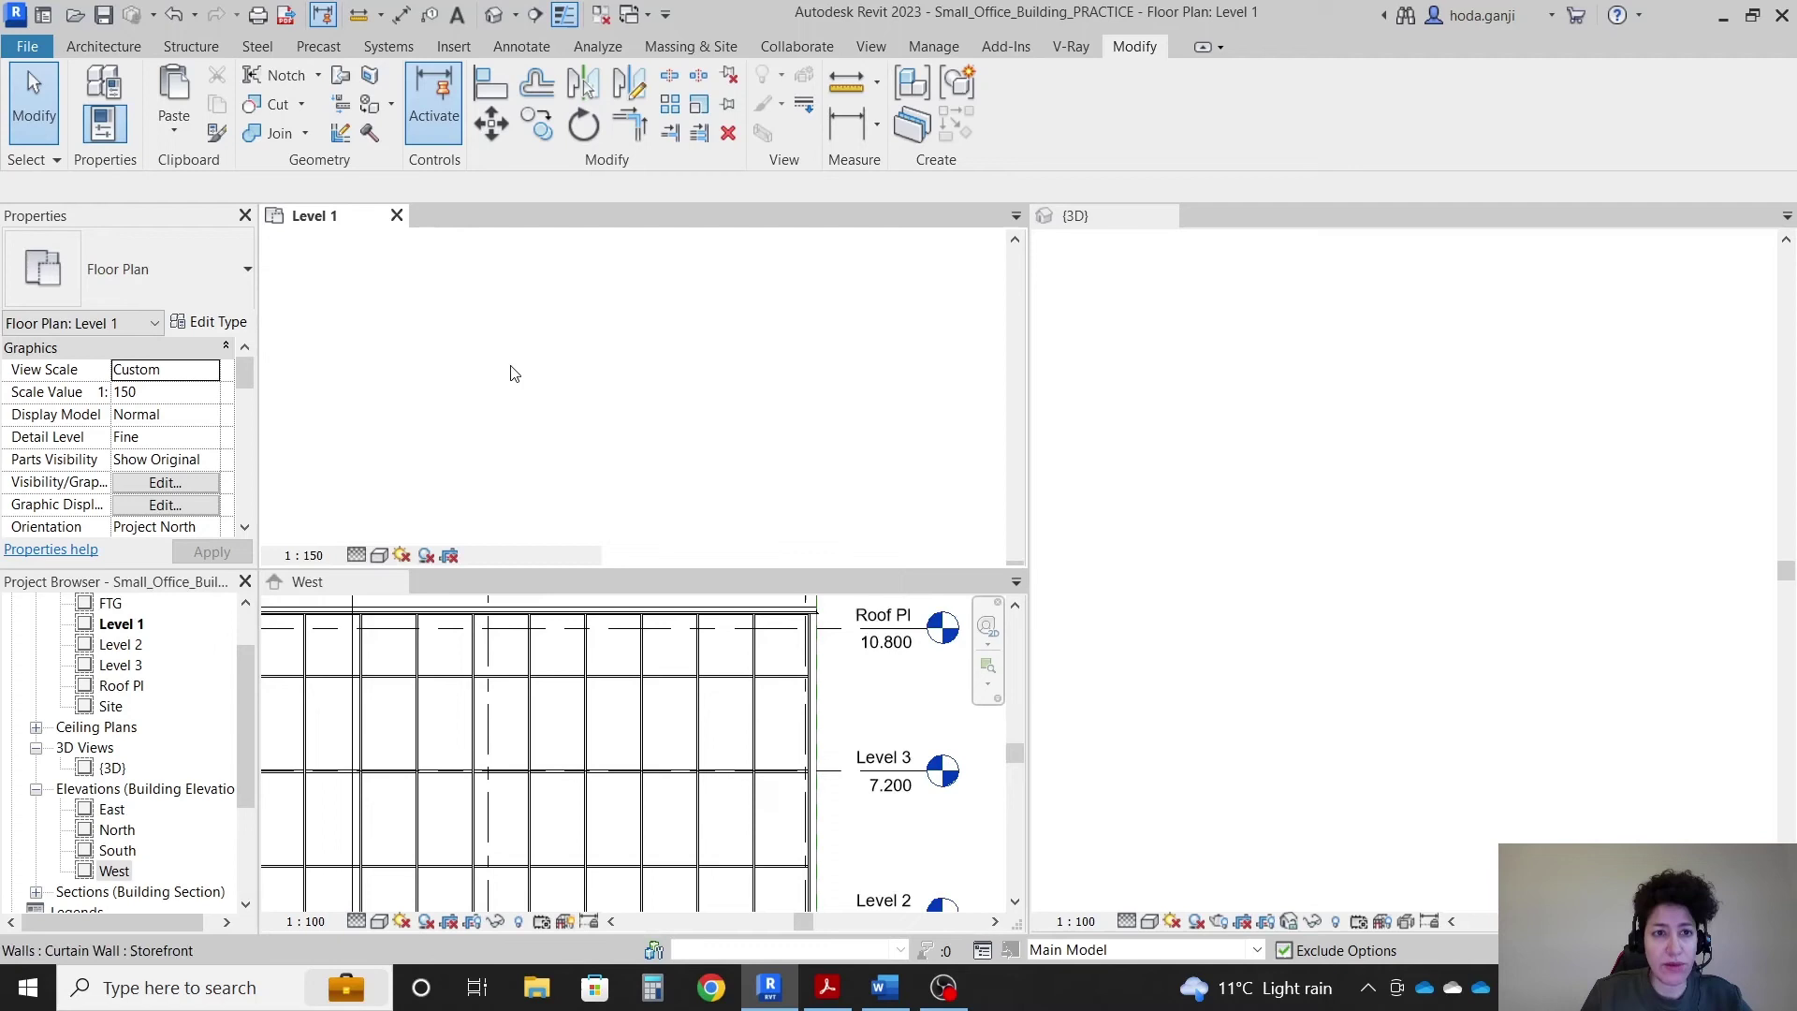
scroll(598, 435, "down", 4)
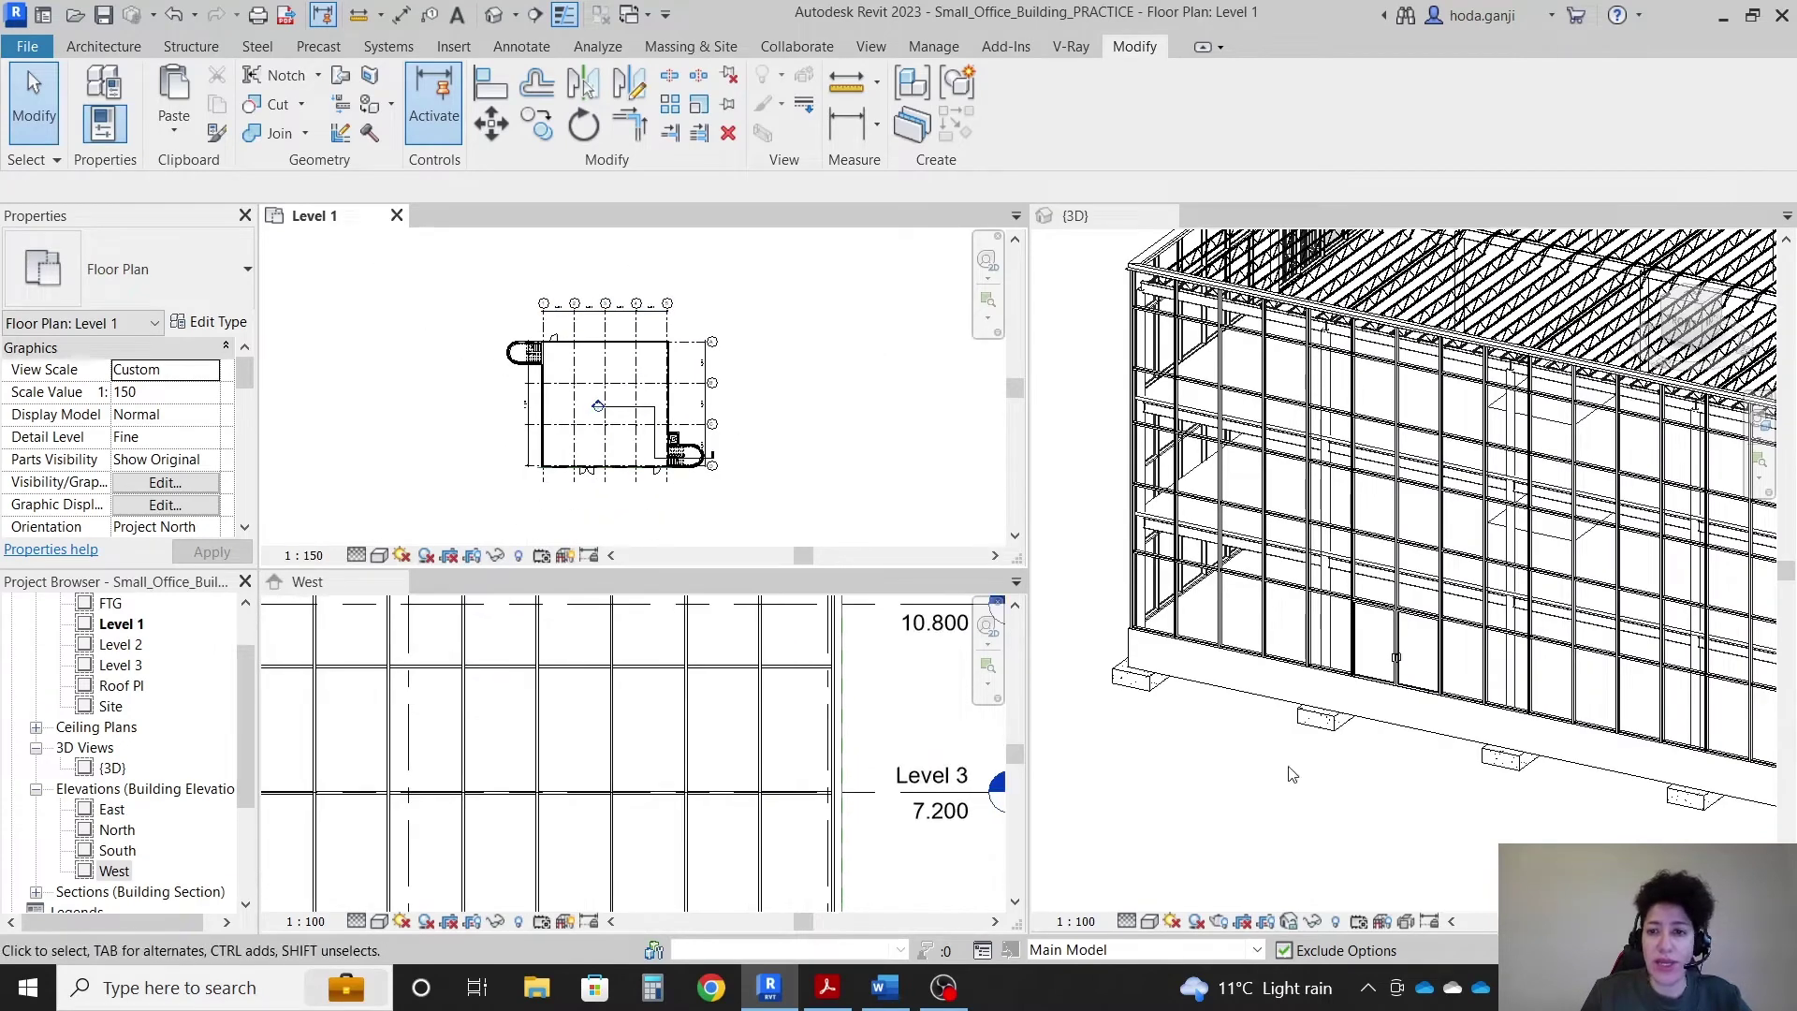
scroll(665, 440, "up", 3)
left_click(102, 45)
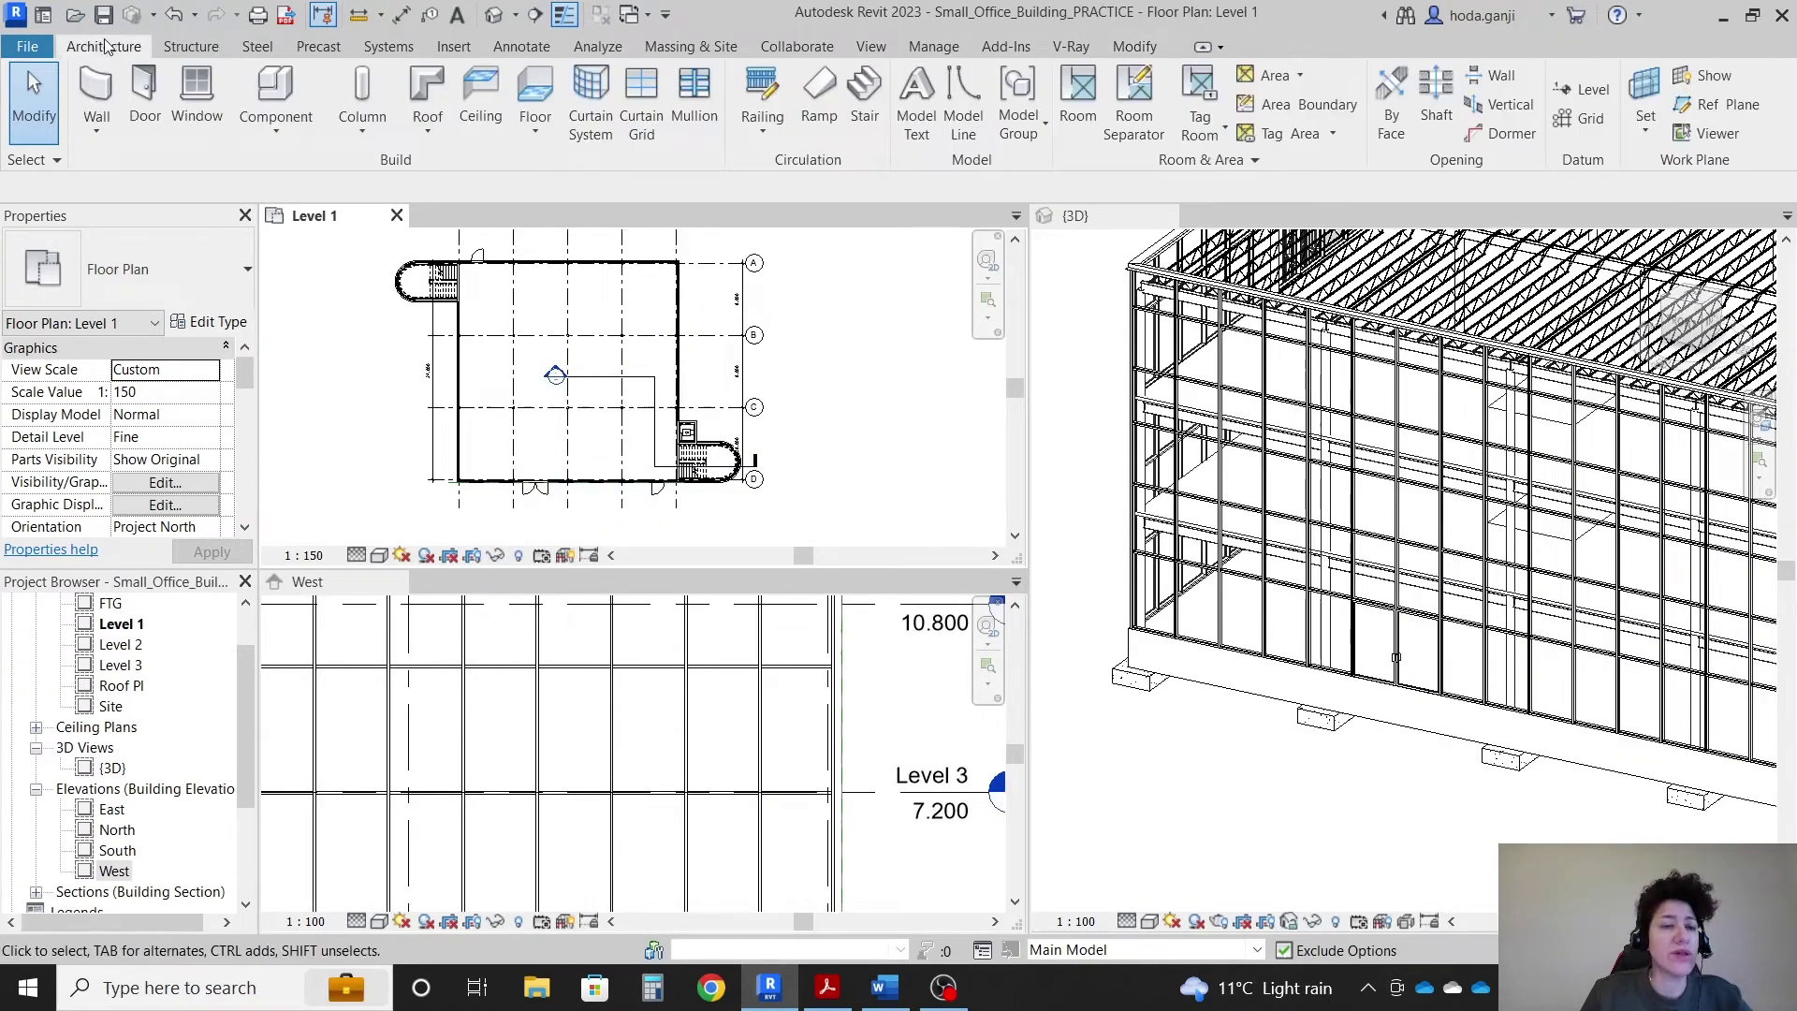
Step: Create a Model In-Place element in the Roofs category, accepting its default name
left_click(281, 123)
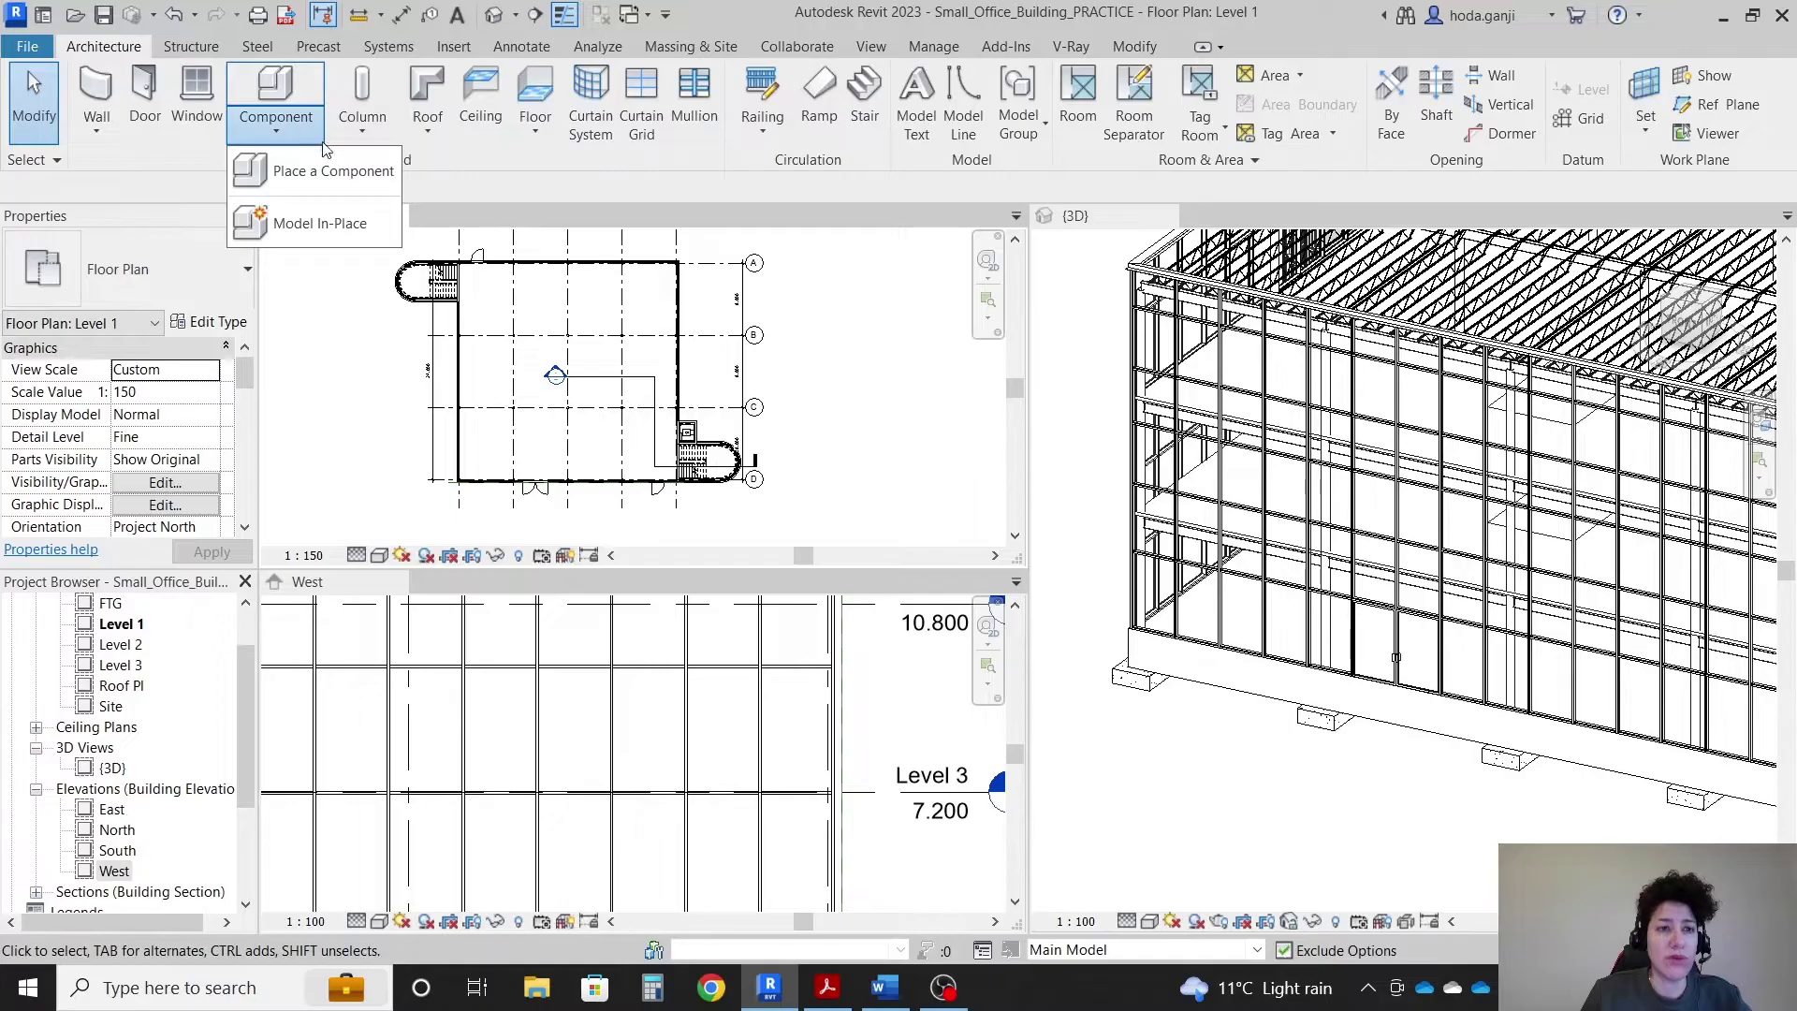
left_click(351, 224)
left_click(865, 405)
key("r")
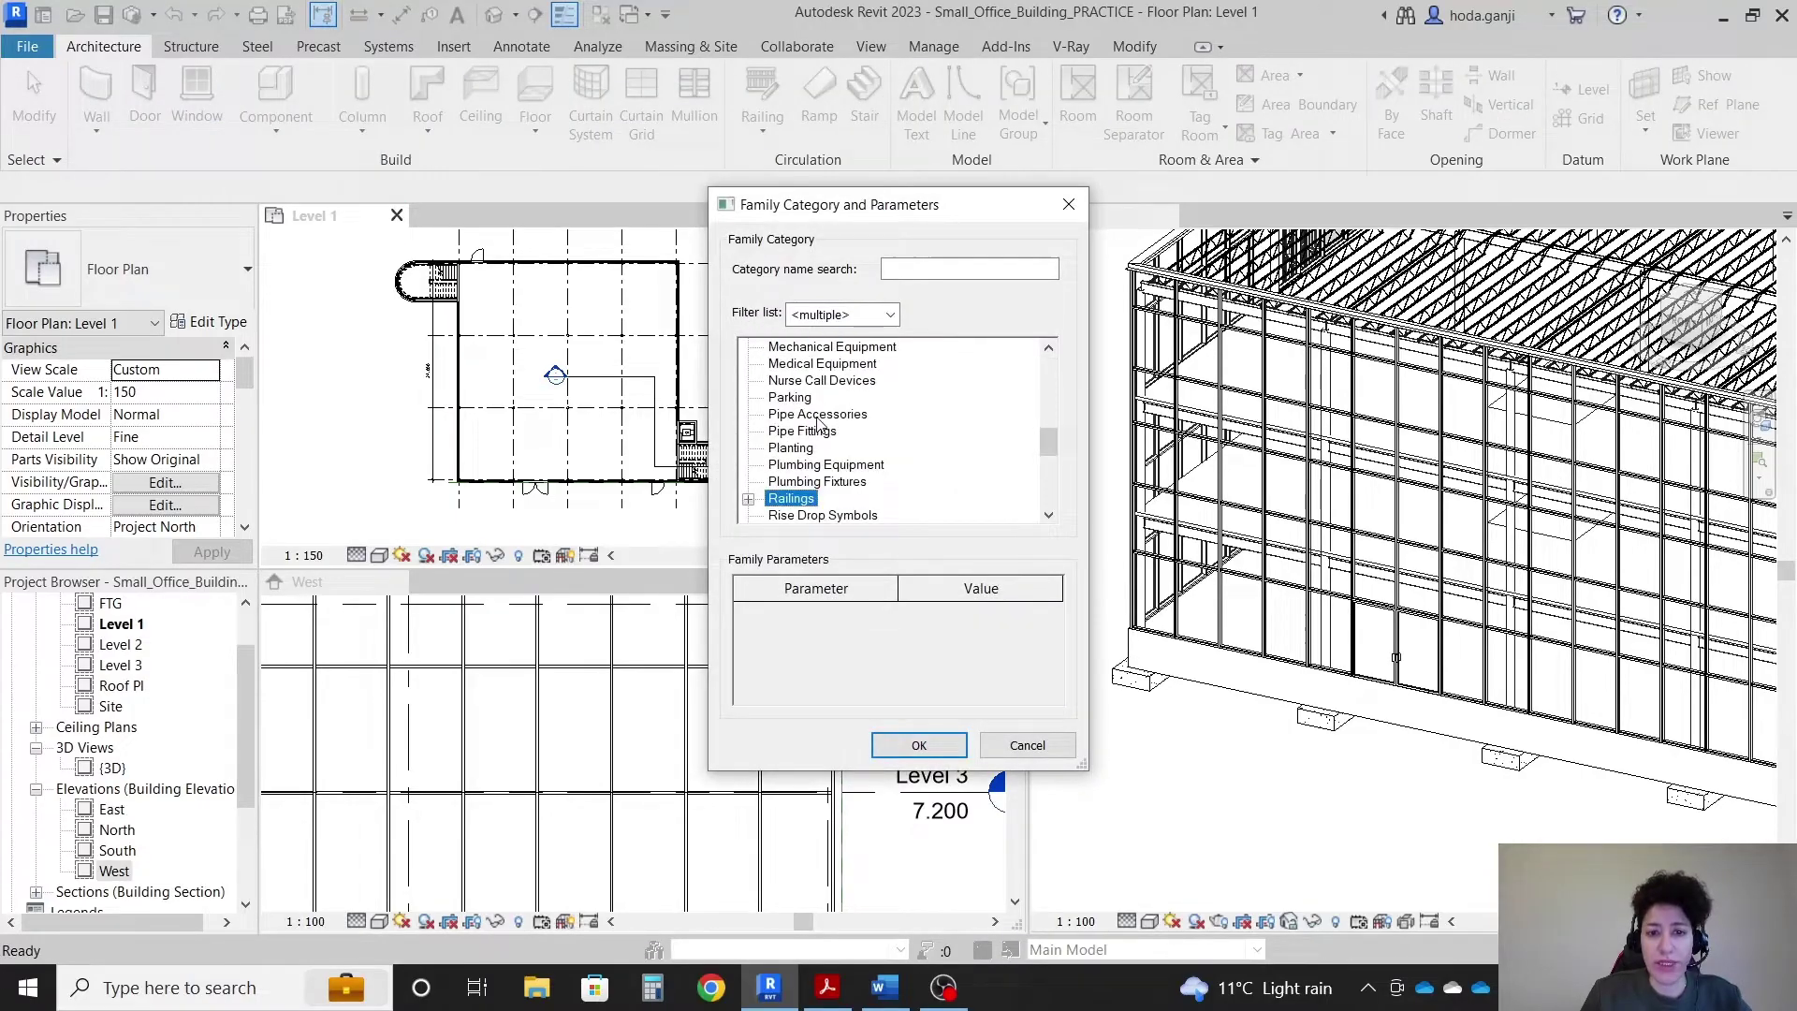
scroll(818, 424, "down", 2)
left_click(786, 448)
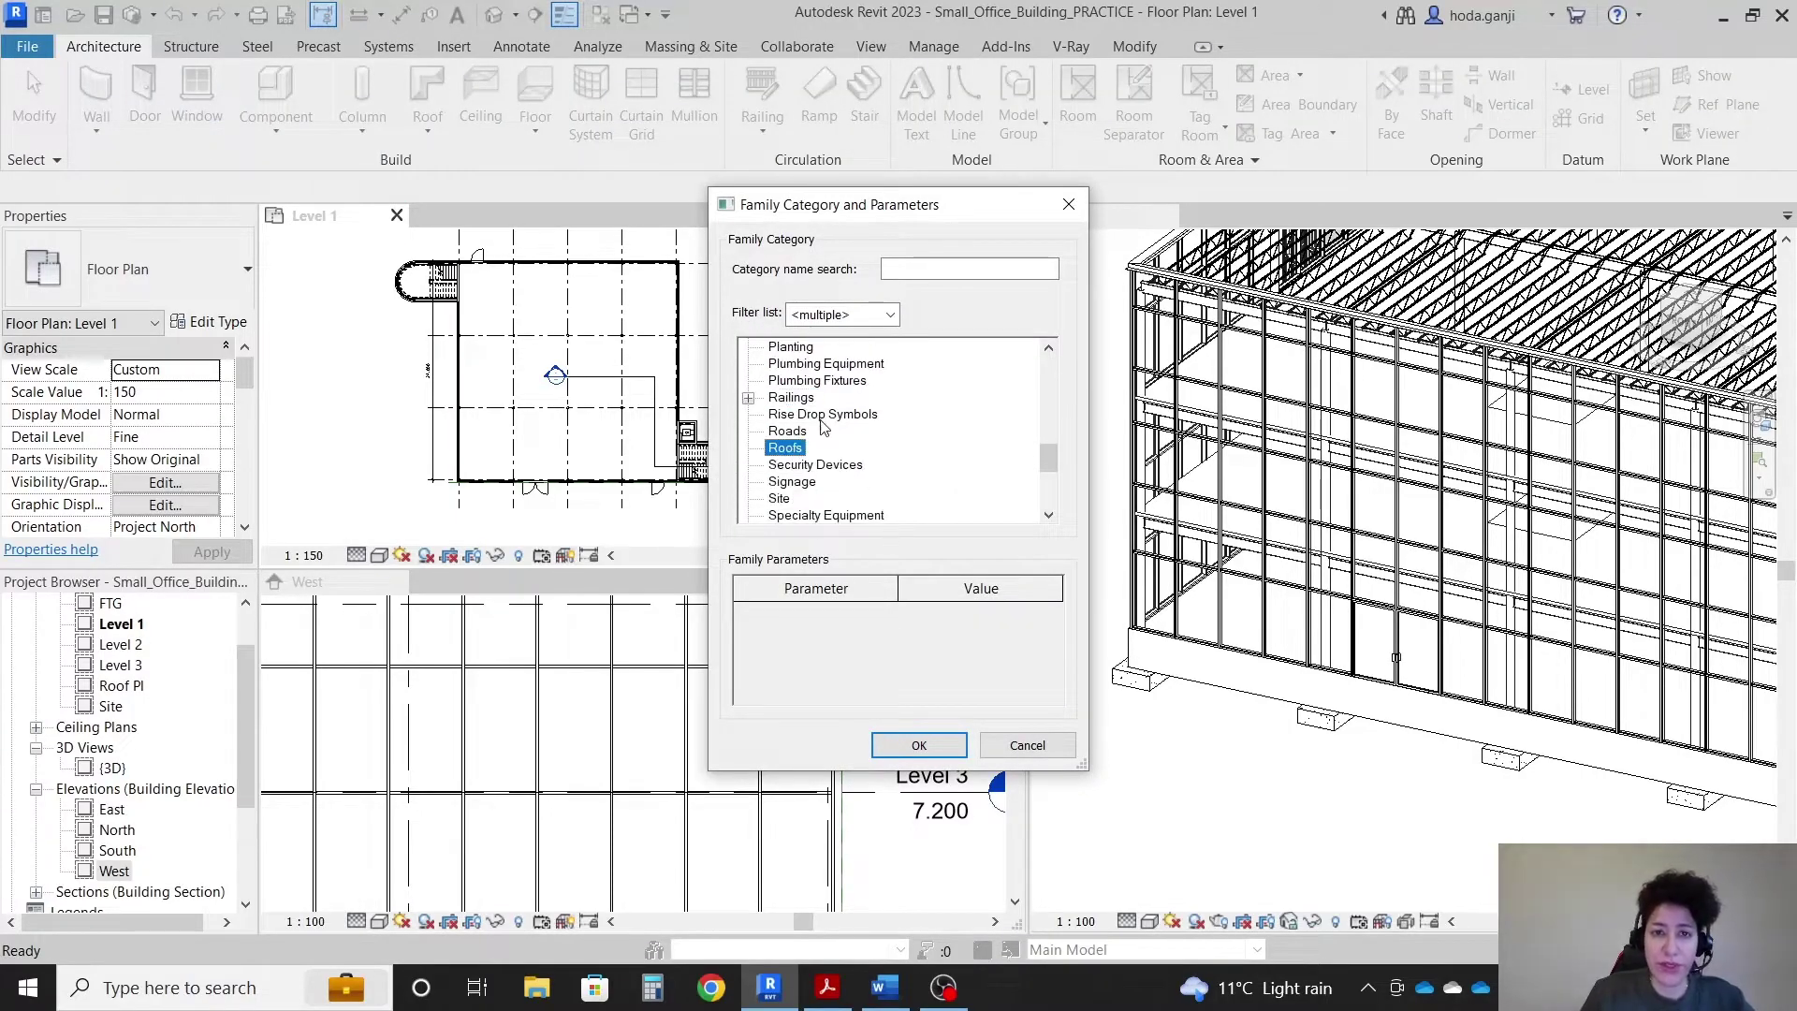
left_click(918, 745)
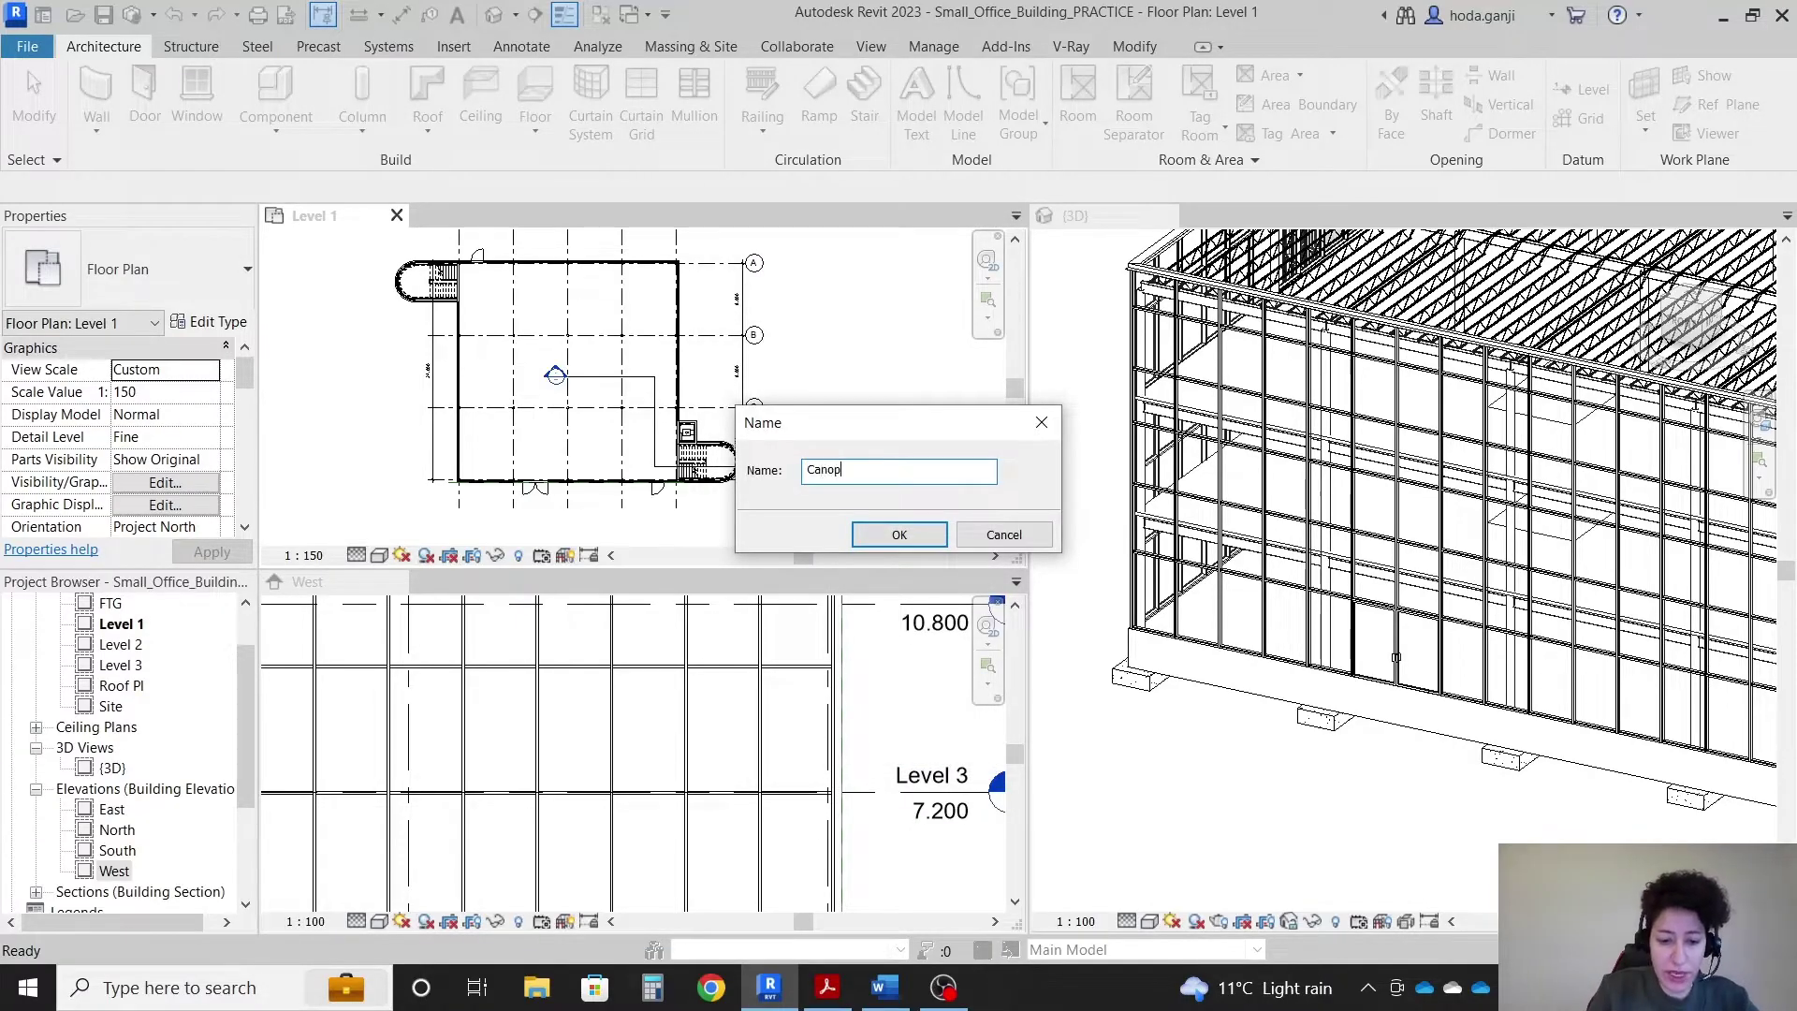
left_click(918, 534)
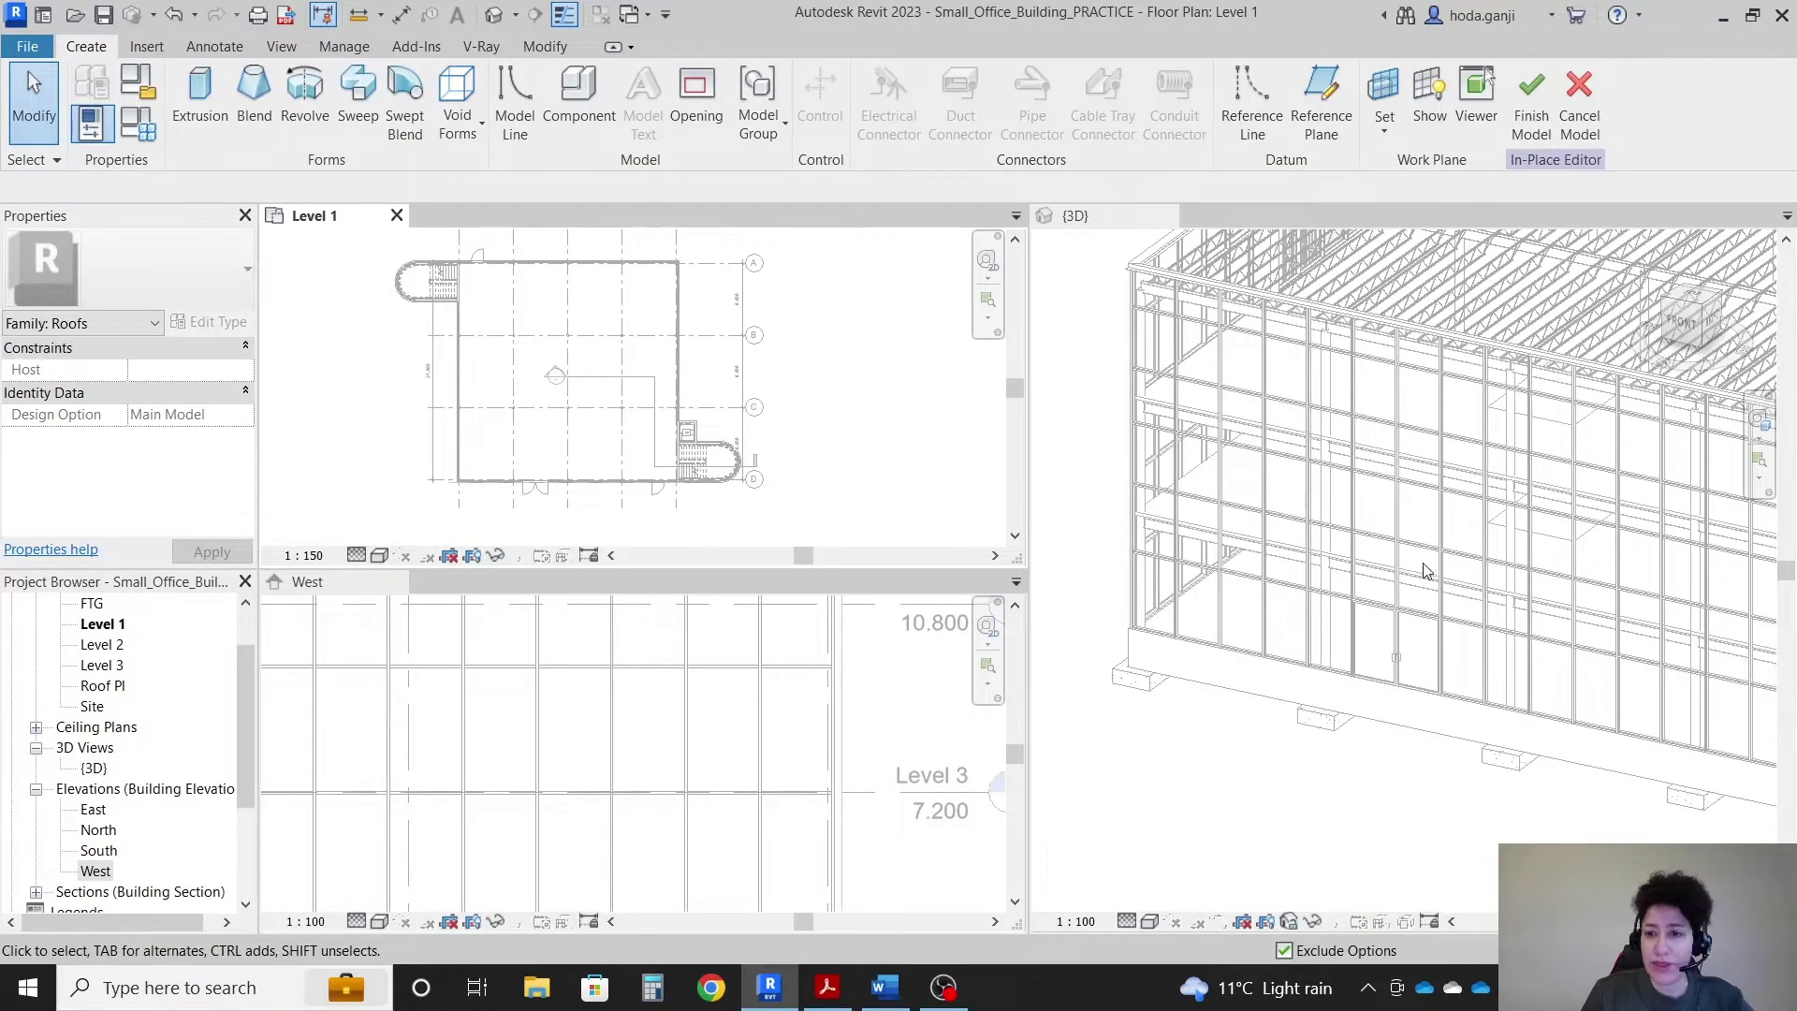
Step: Begin an extrusion with its work plane set to Grid : 3
scroll(1424, 571, "down", 1)
scroll(824, 739, "down", 5)
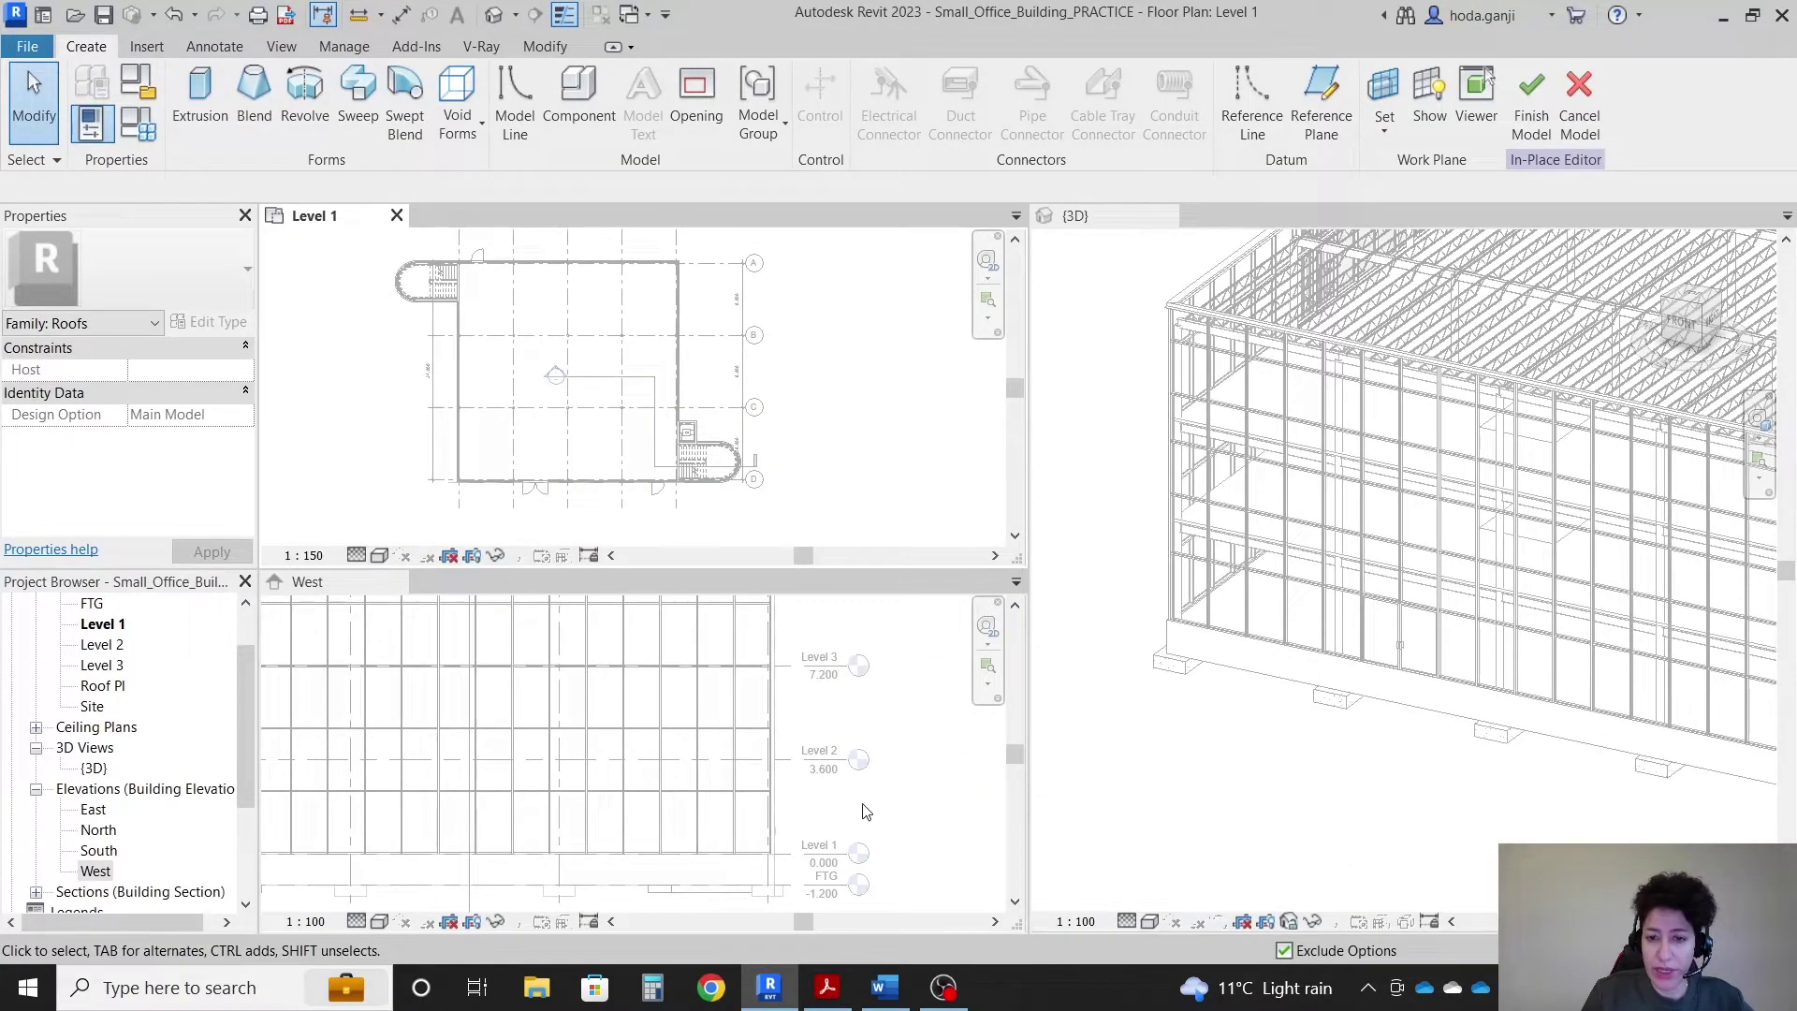
scroll(866, 779, "up", 1)
left_click(200, 94)
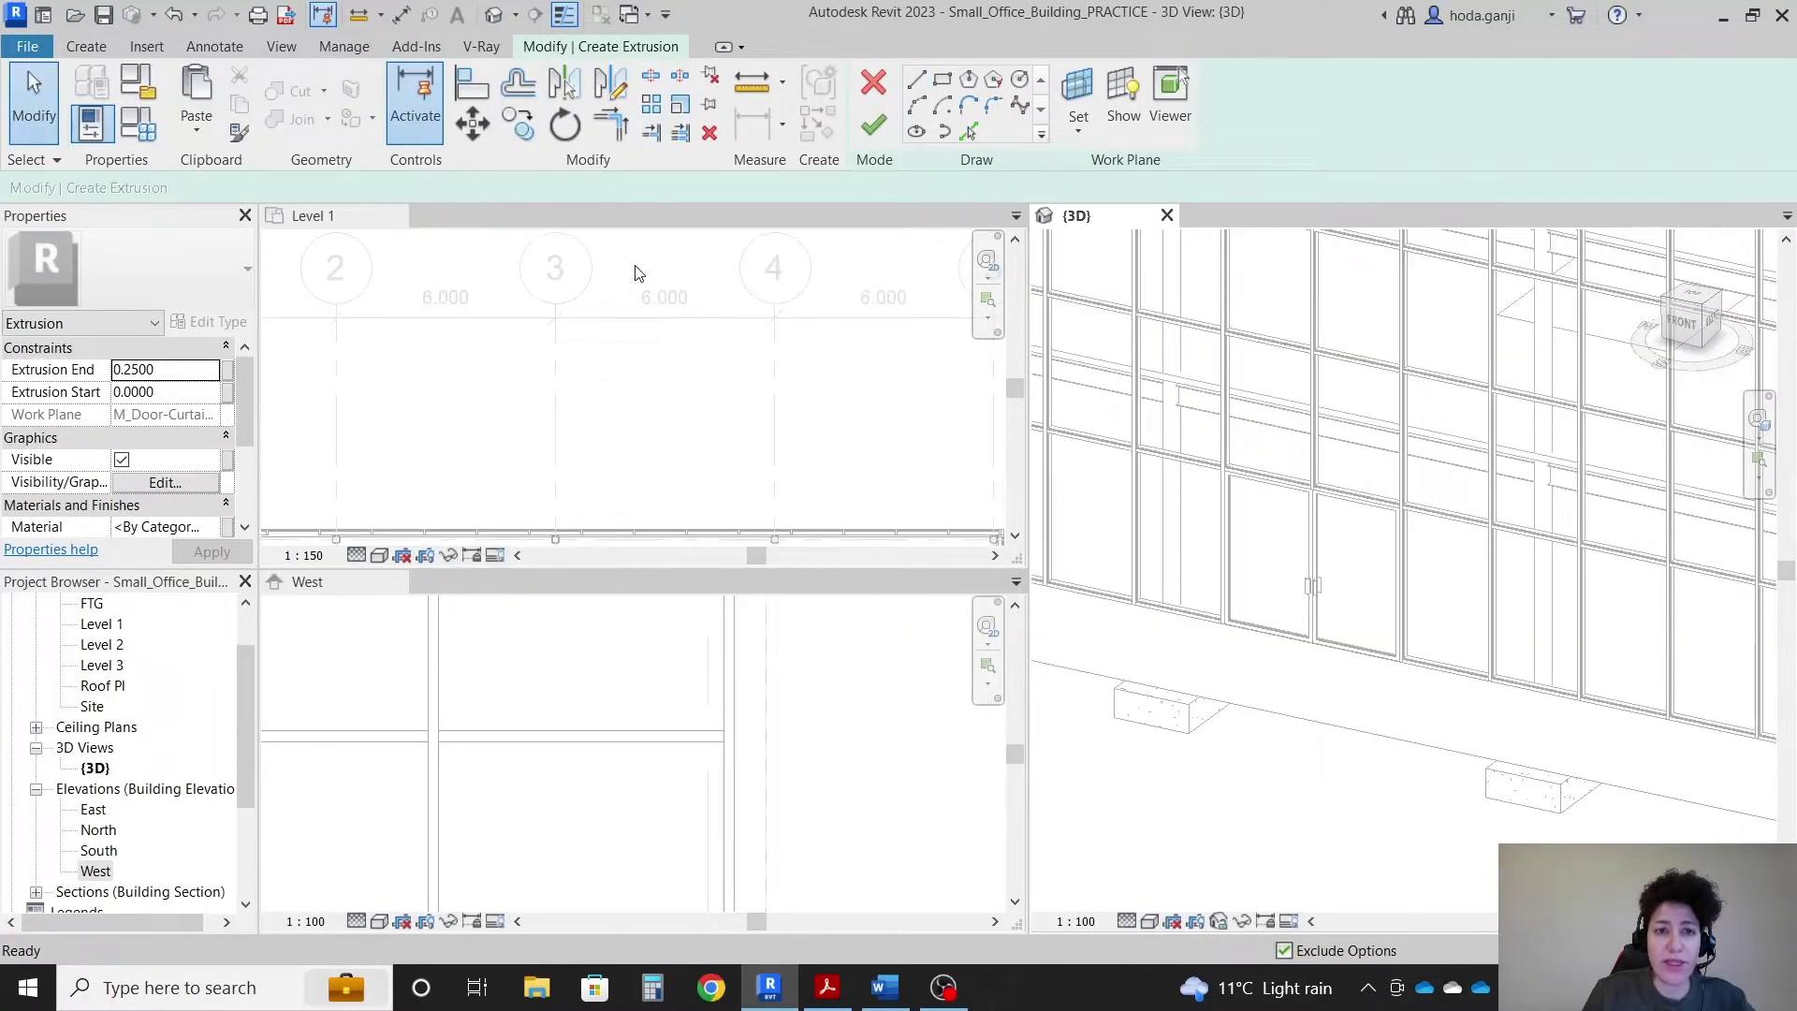
scroll(573, 270, "down", 5)
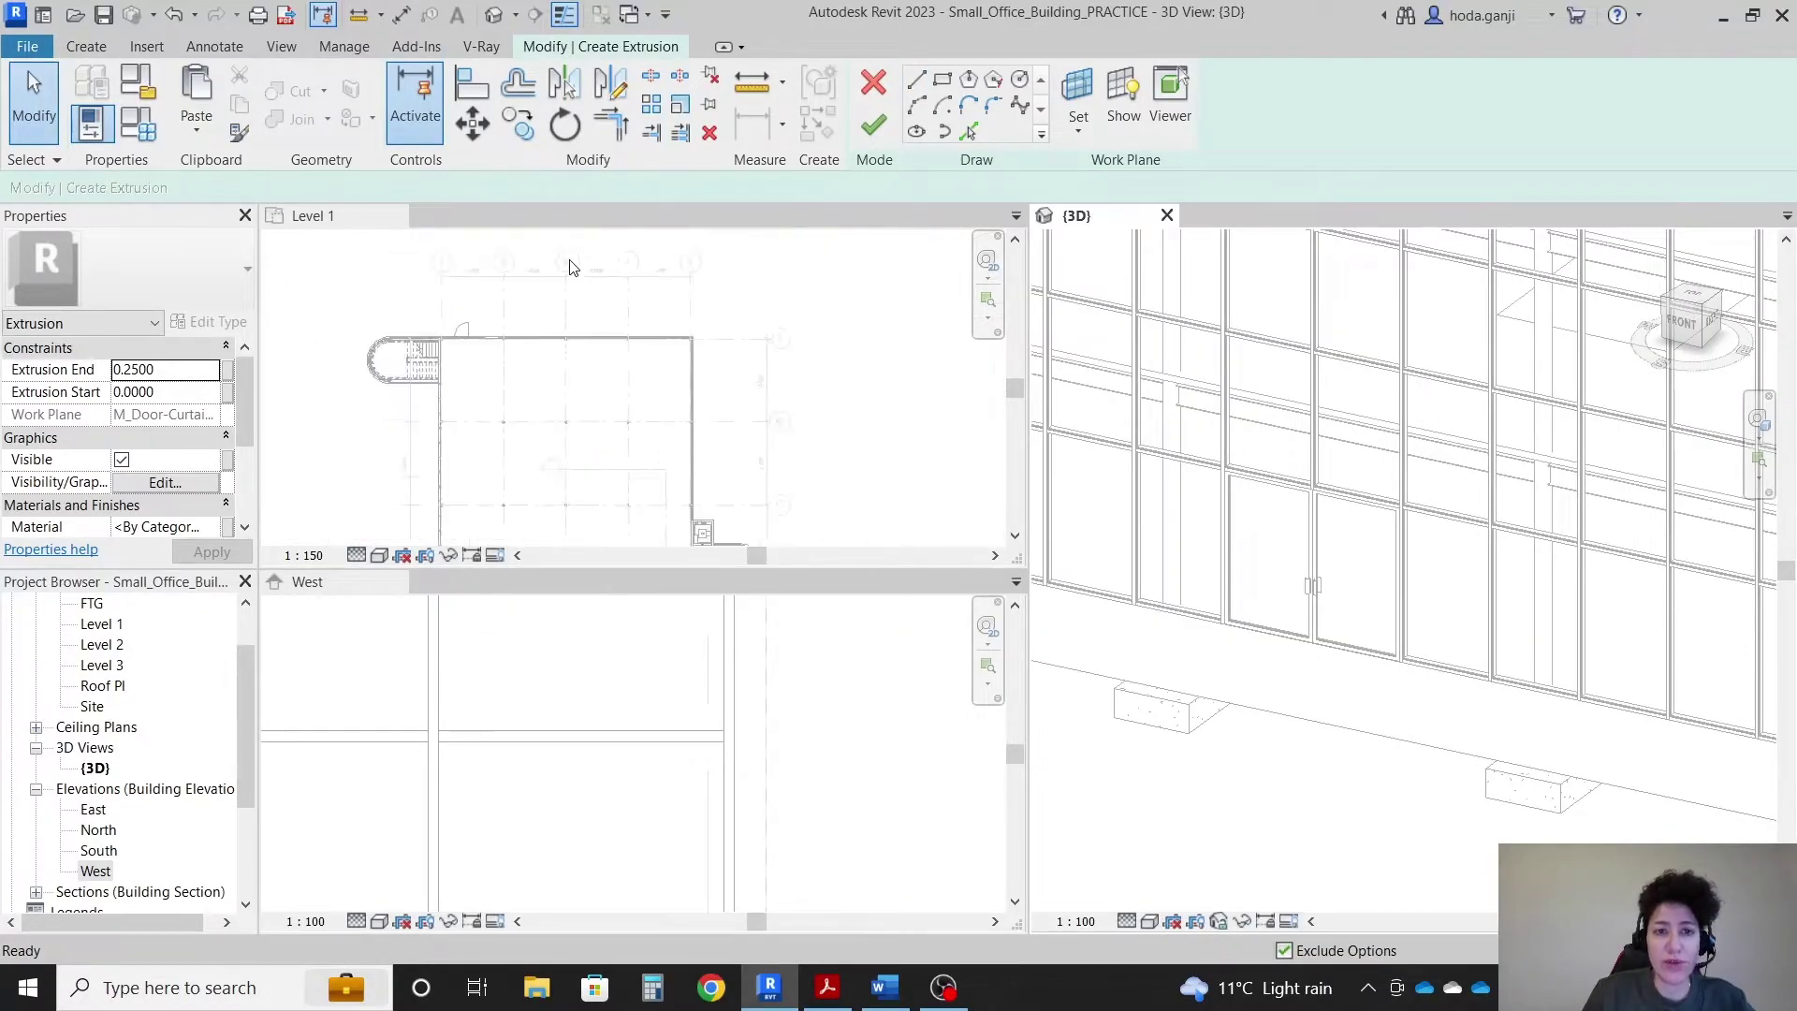
scroll(1353, 575, "up", 1)
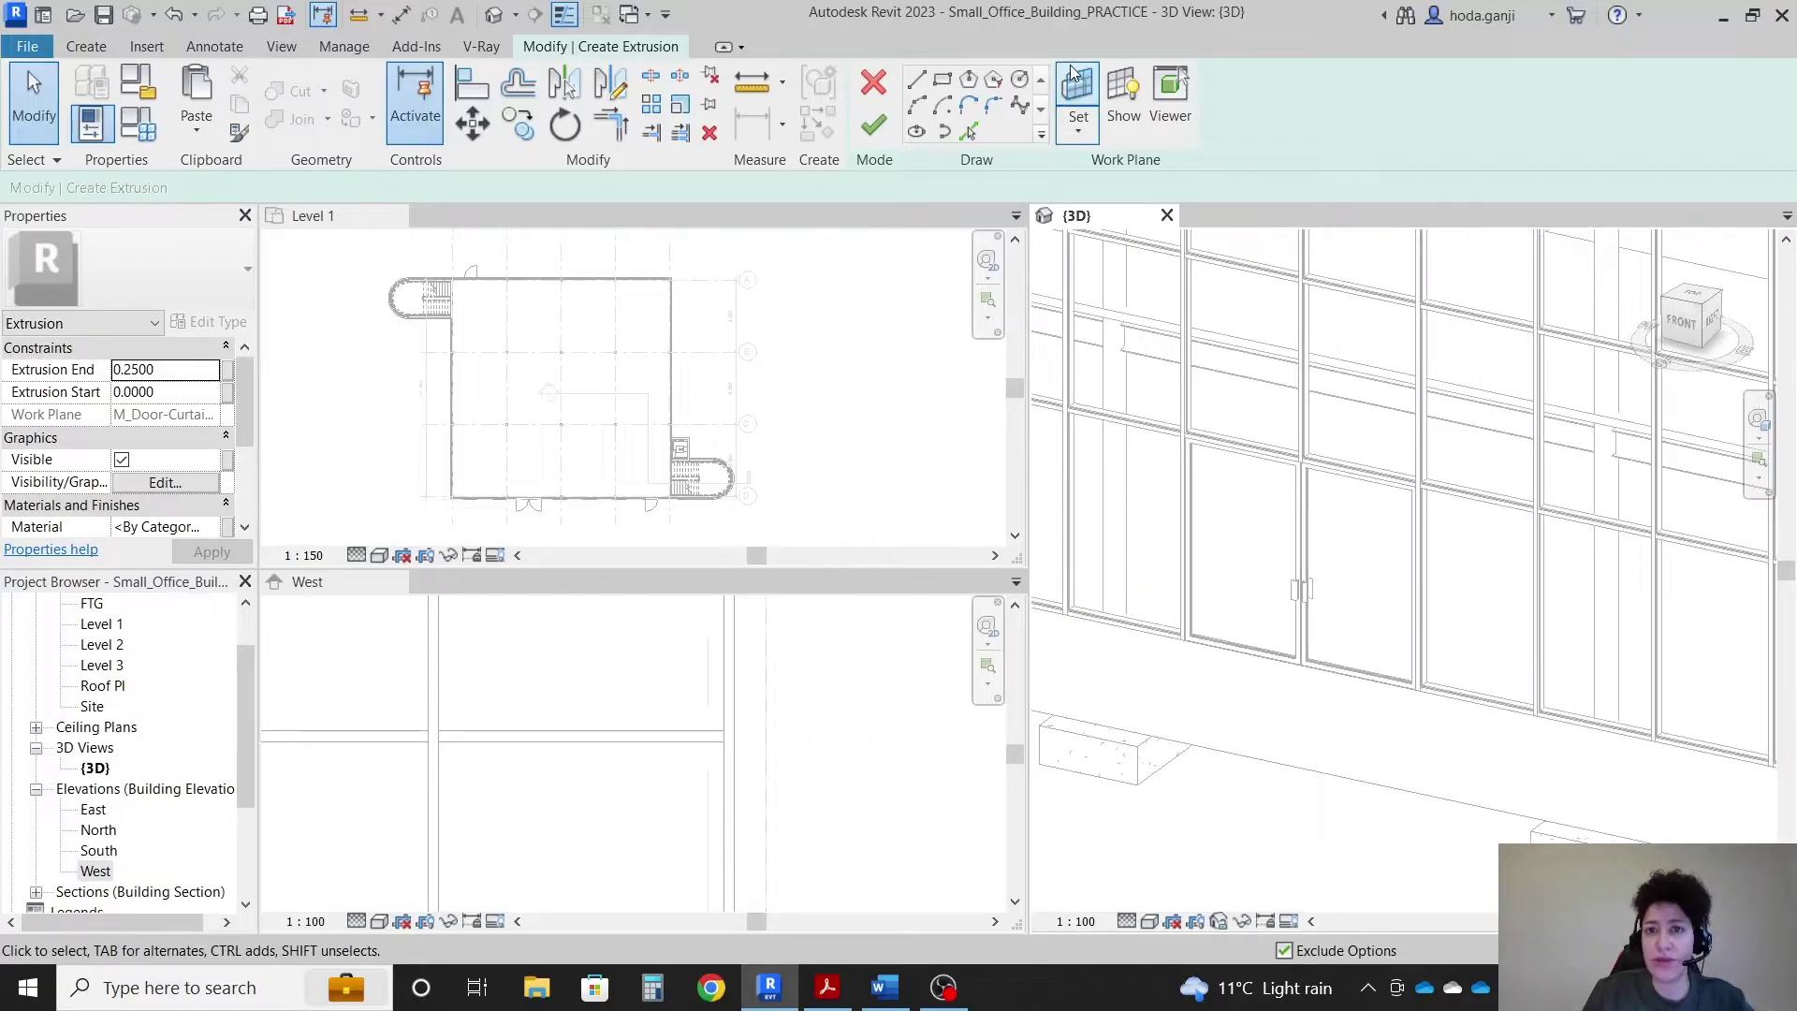
left_click(1077, 94)
left_click(673, 475)
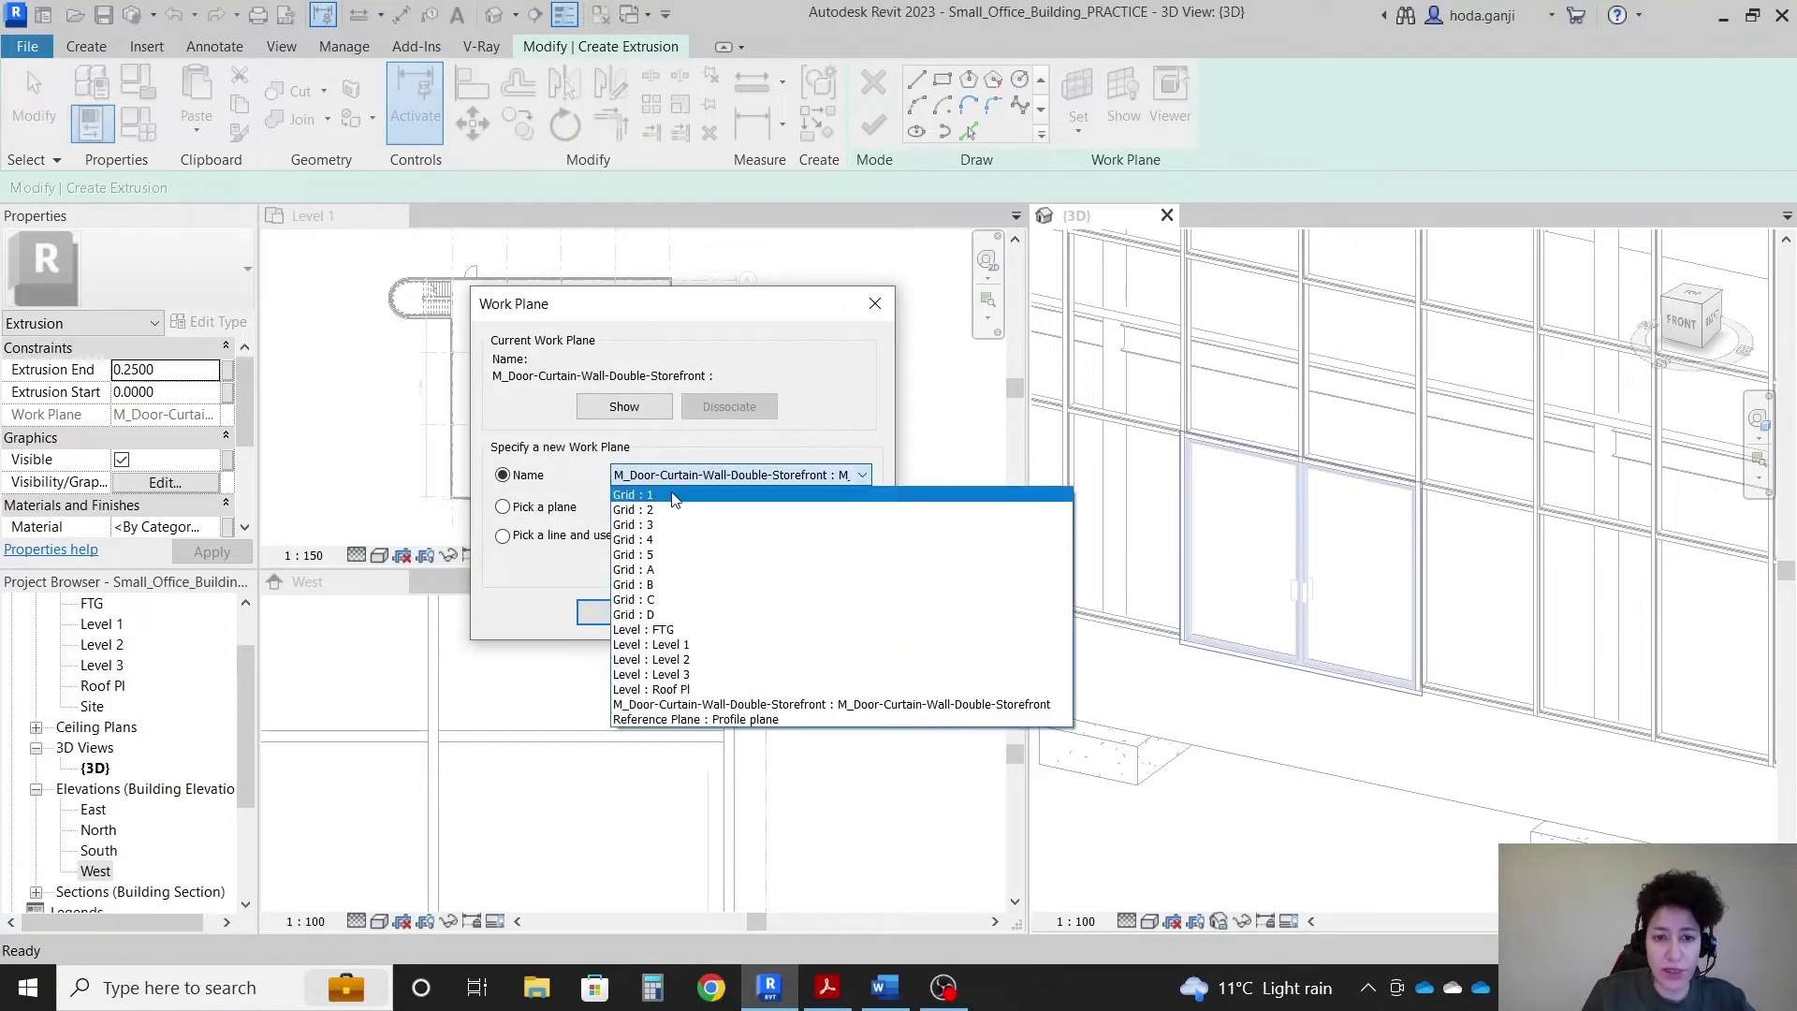
left_click(633, 524)
left_click(622, 611)
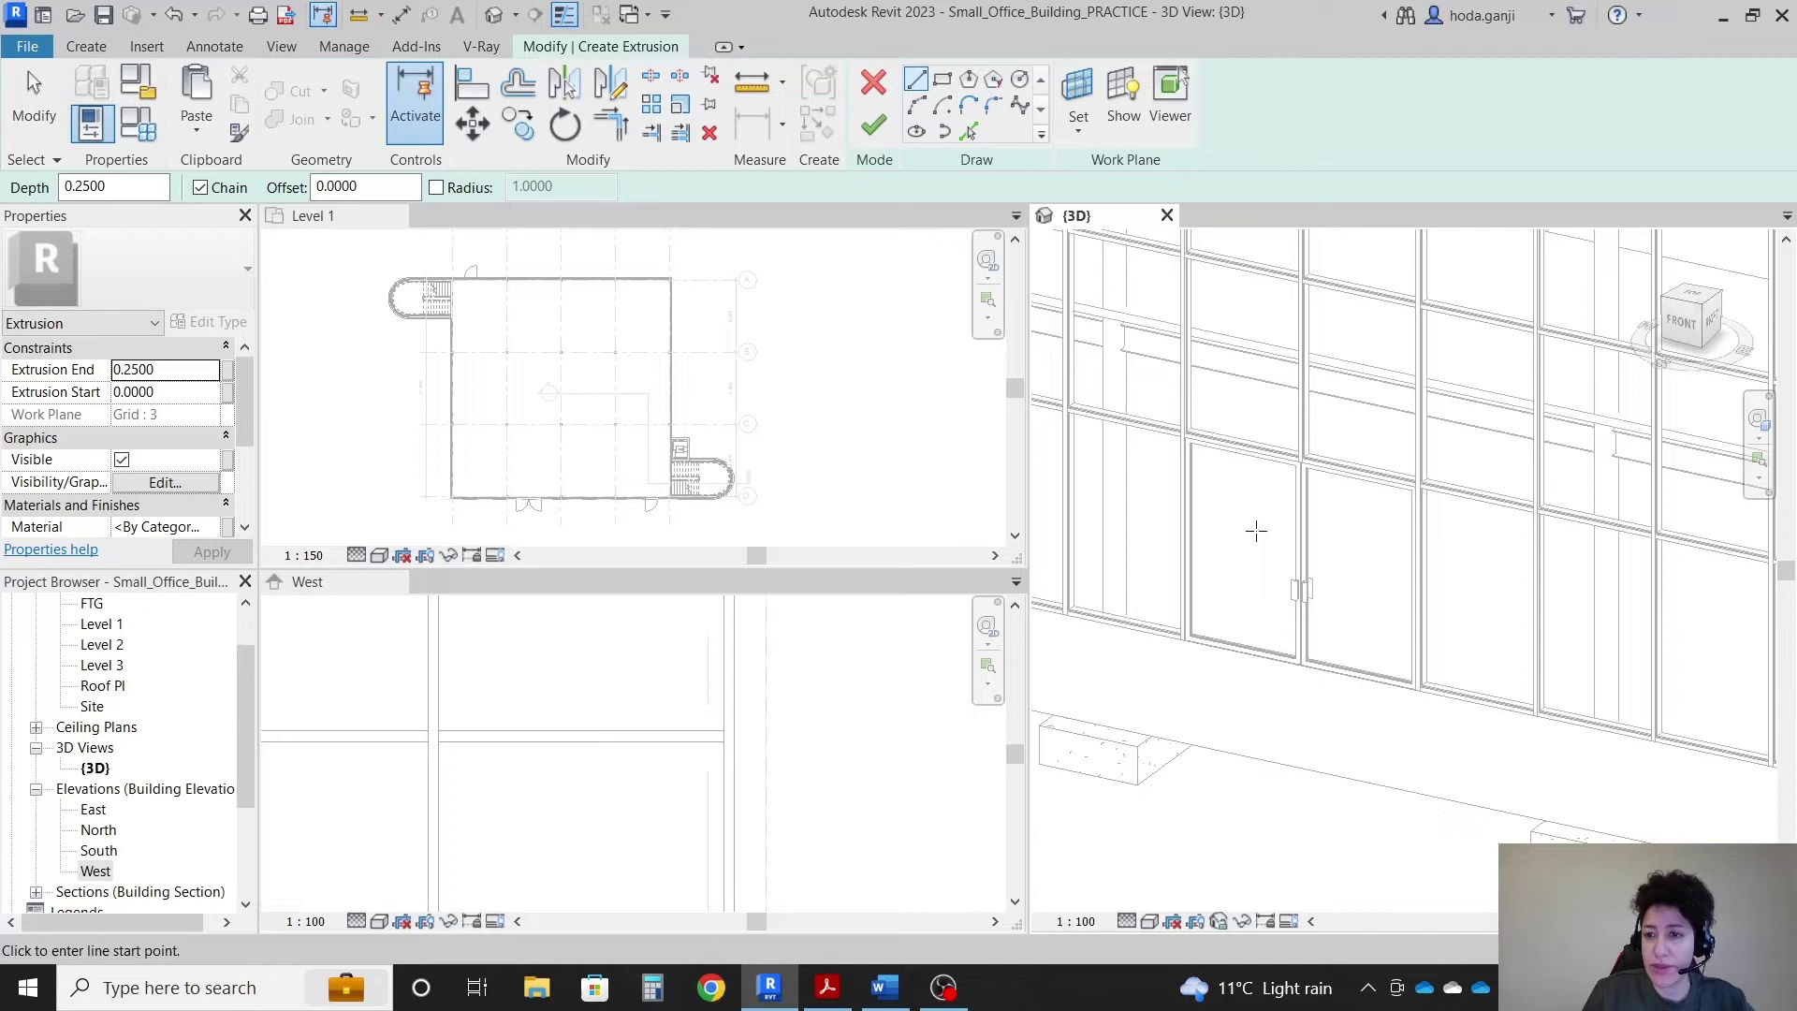
Step: In the West elevation, sketch the wedge canopy profile: 0.5 outward, 0.05 rise, back up the wall
scroll(1255, 530, "down", 2)
left_click(773, 745)
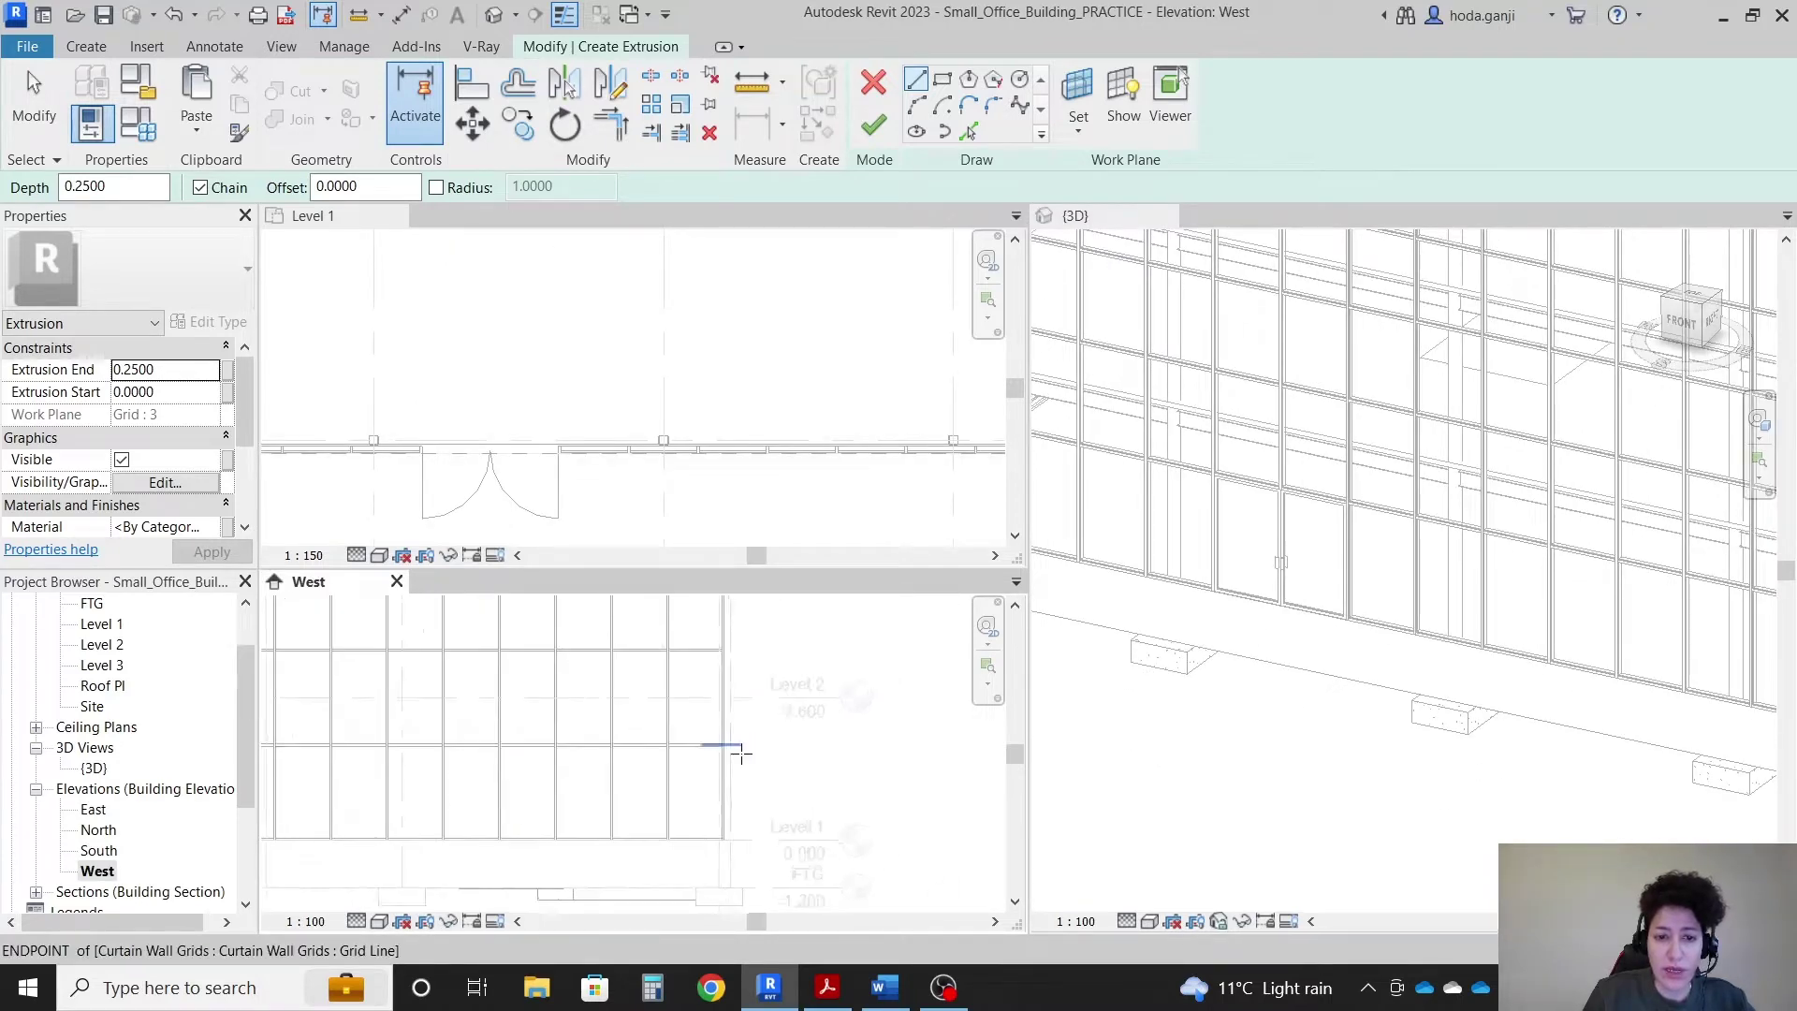
scroll(725, 744, "up", 3)
scroll(724, 702, "up", 2)
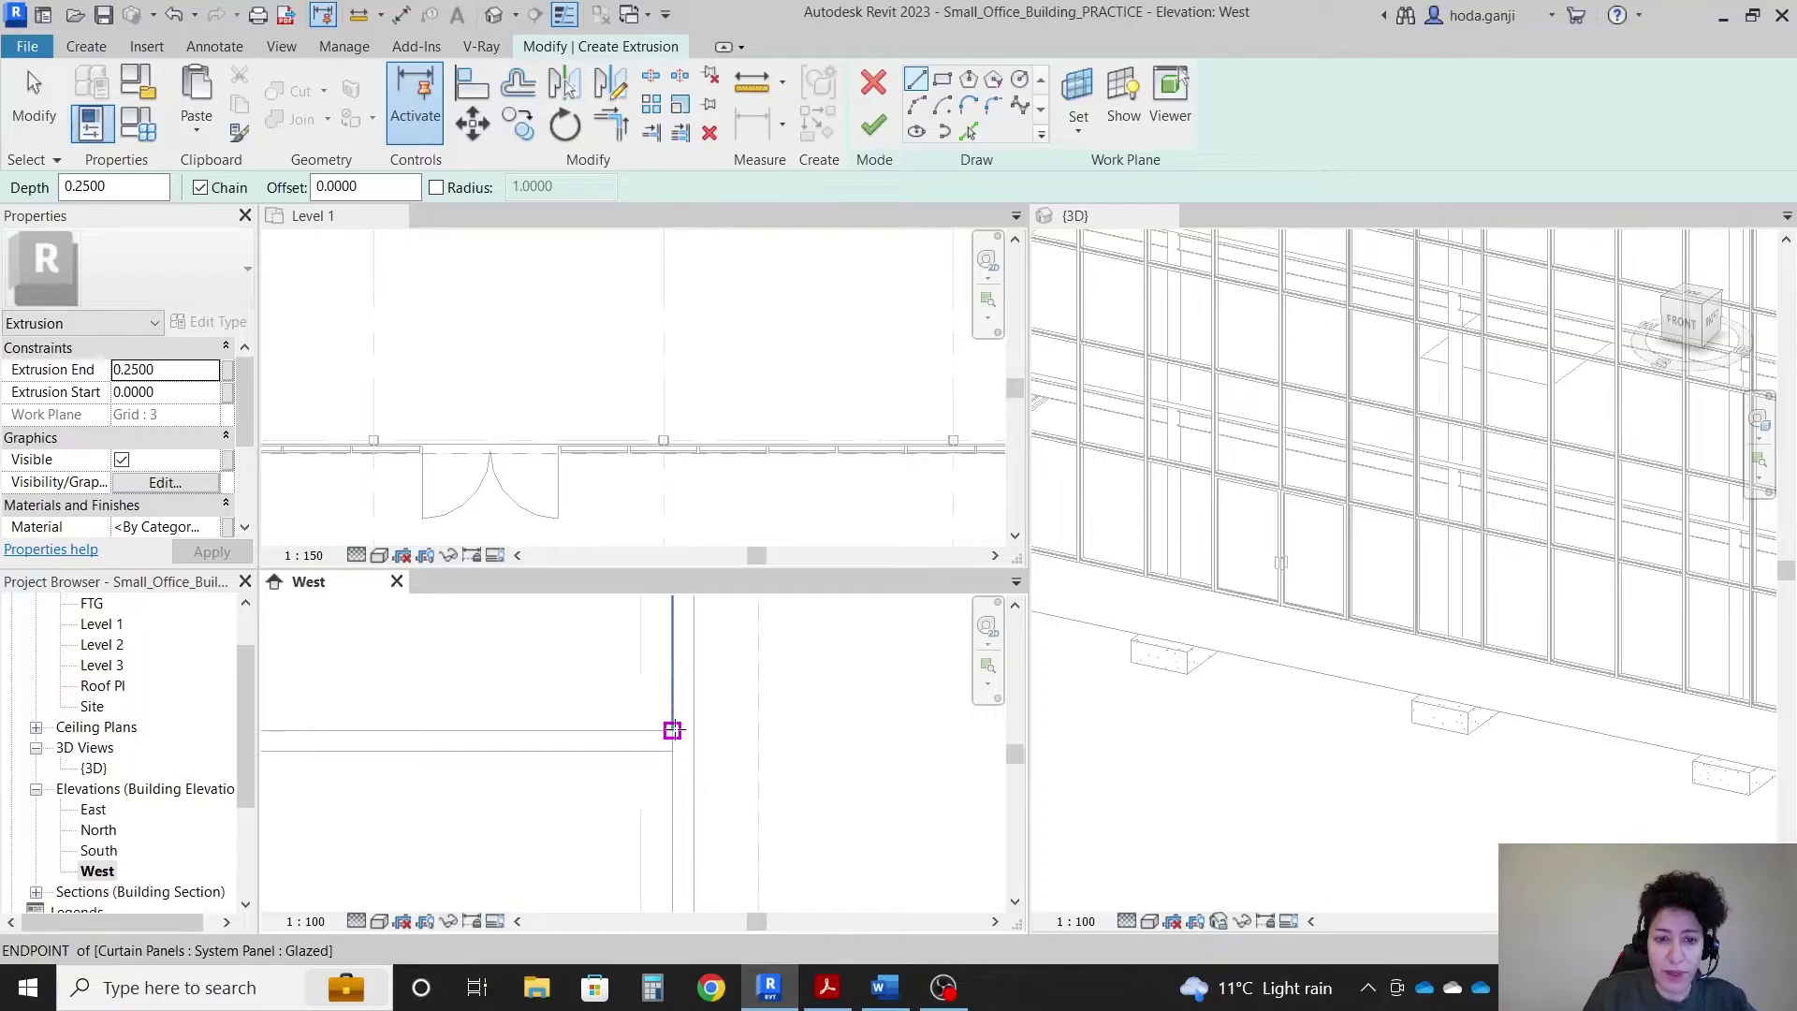
left_click(672, 729)
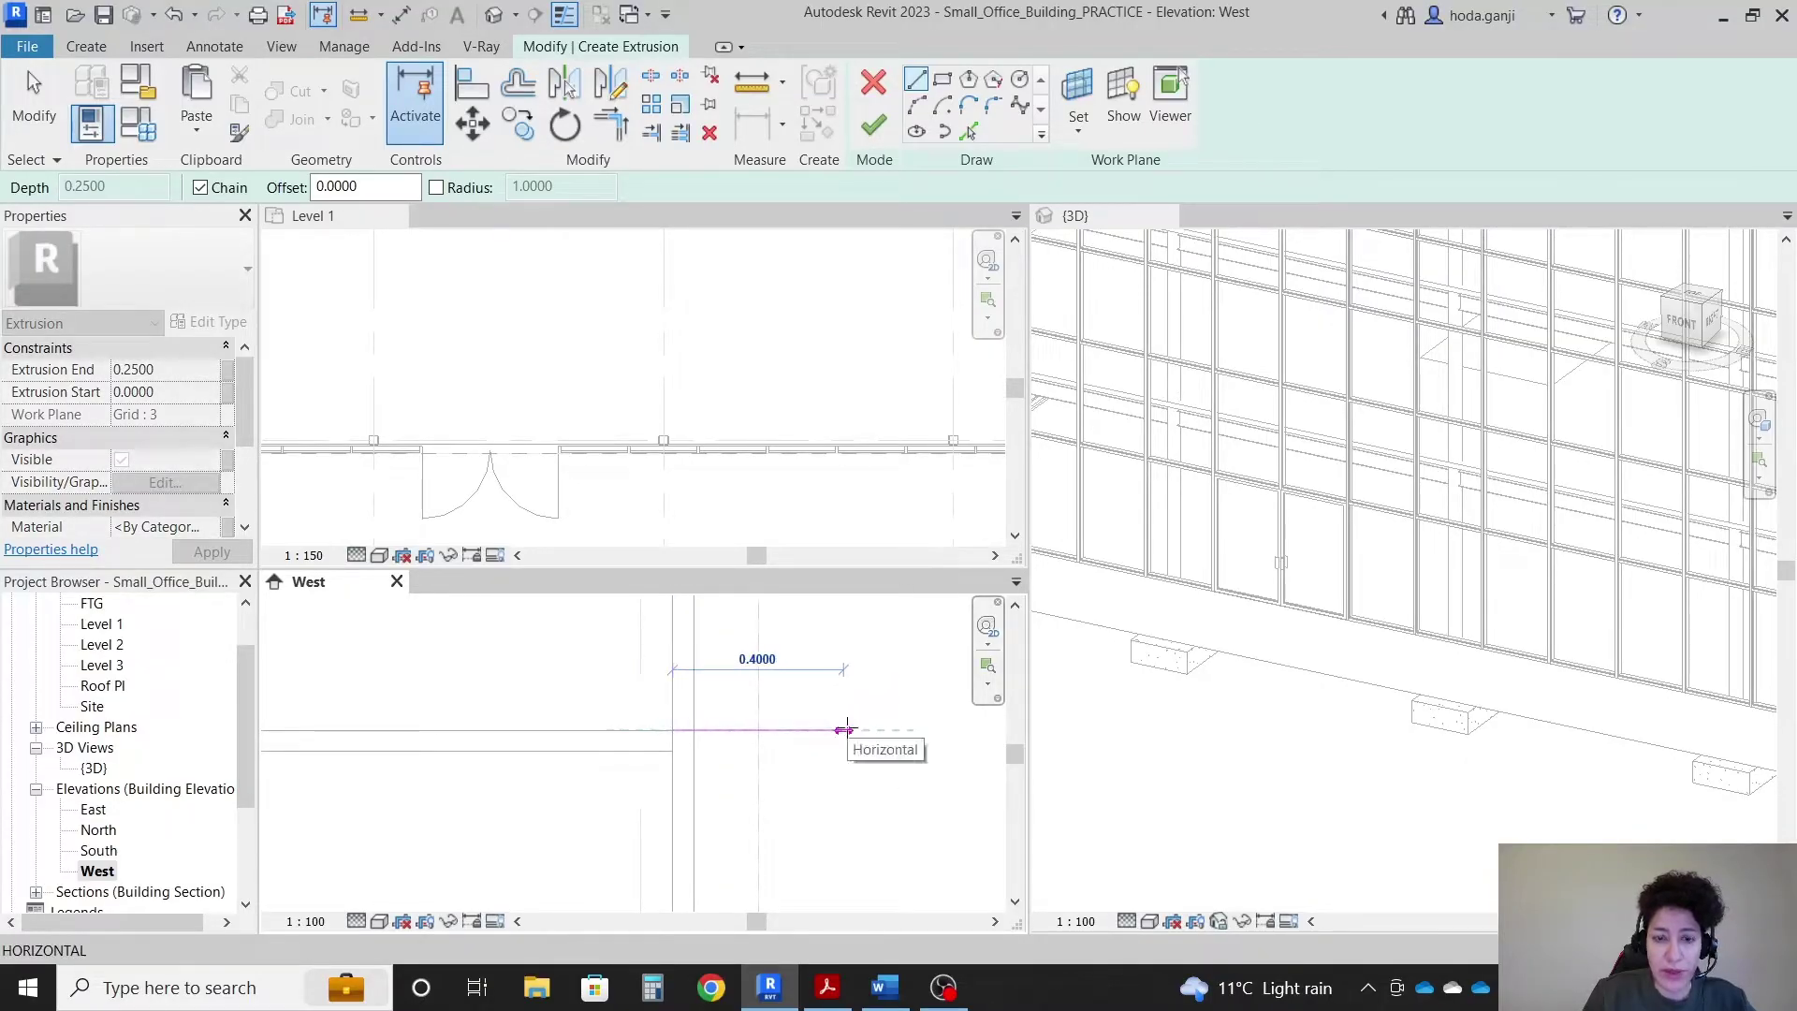
left_click(884, 729)
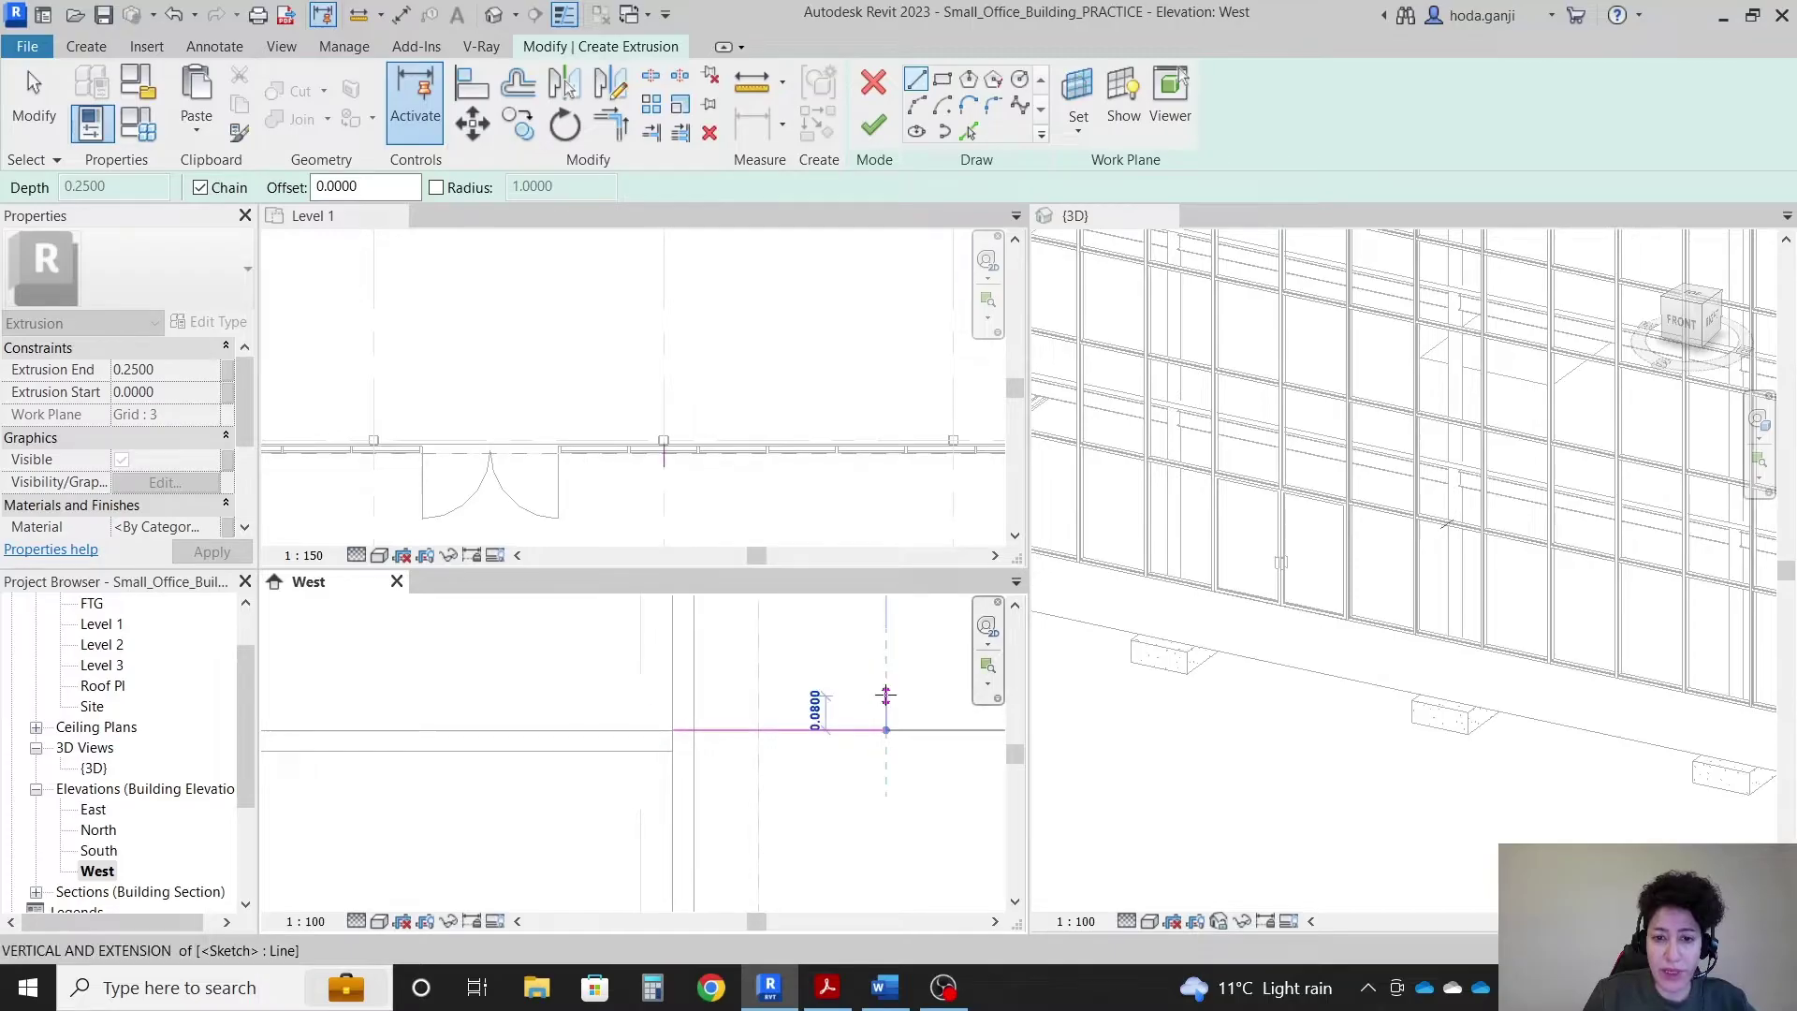
scroll(885, 722, "up", 2)
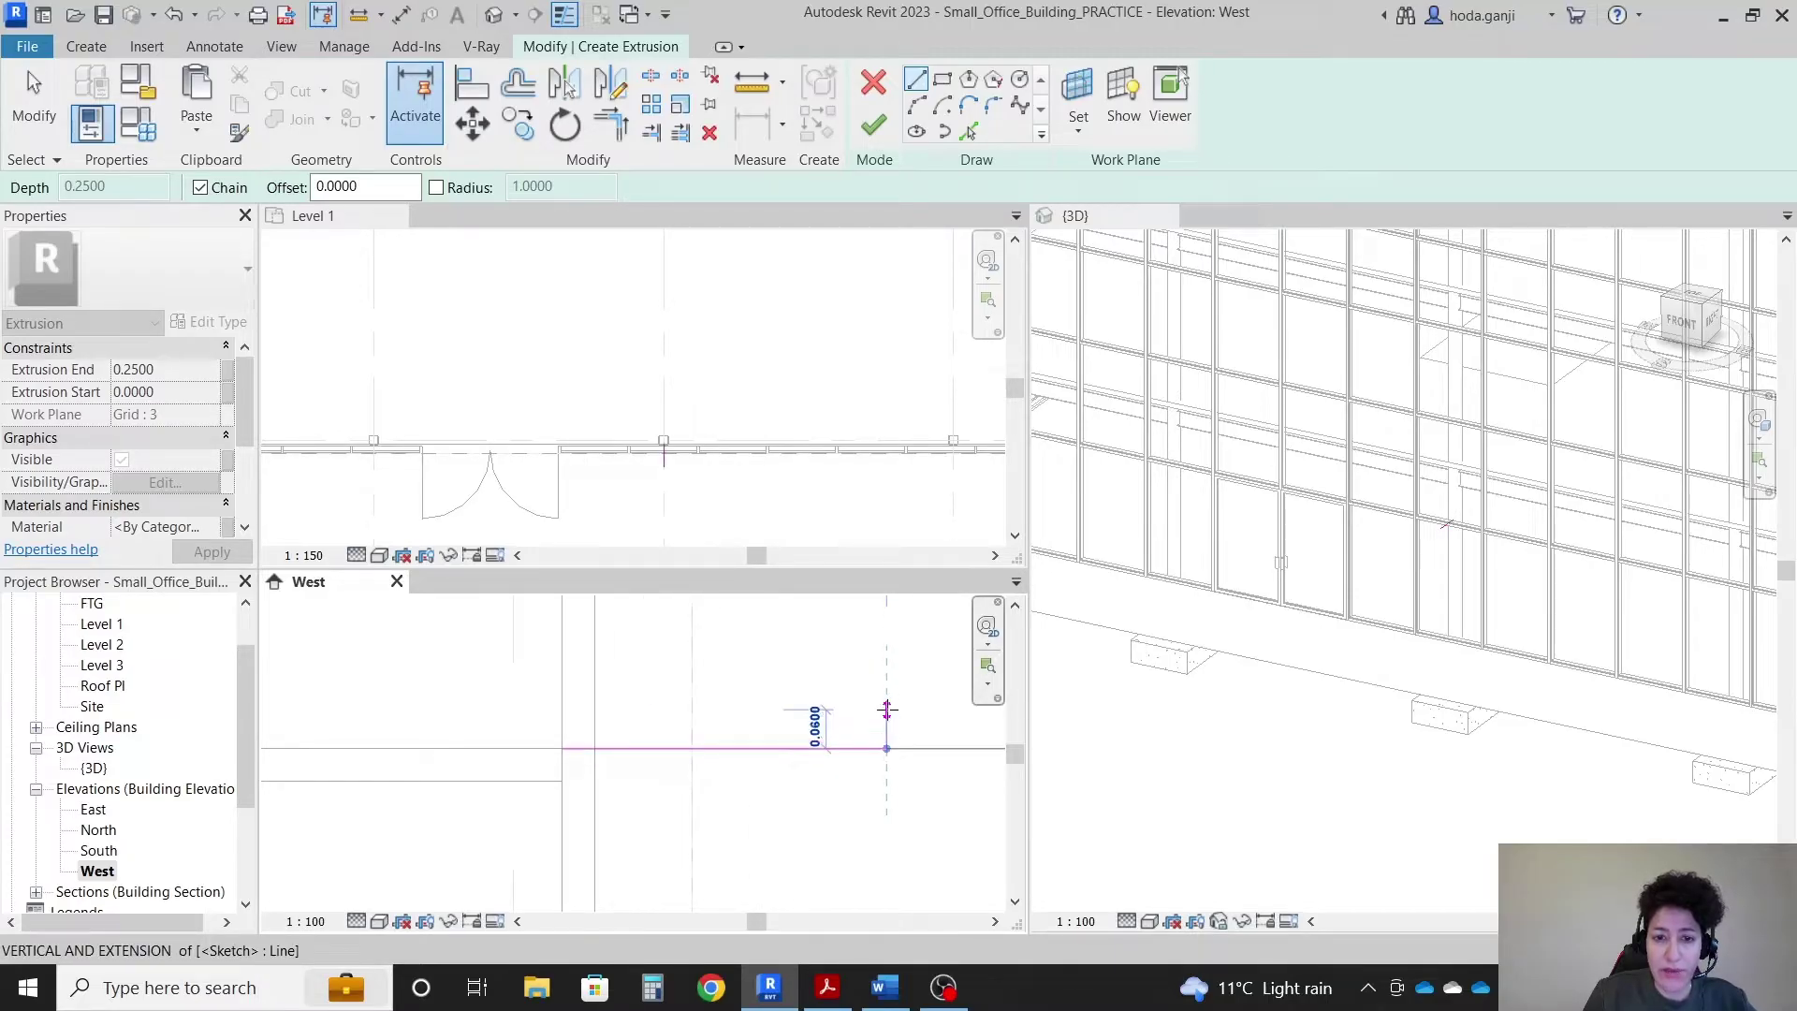
scroll(886, 713, "up", 2)
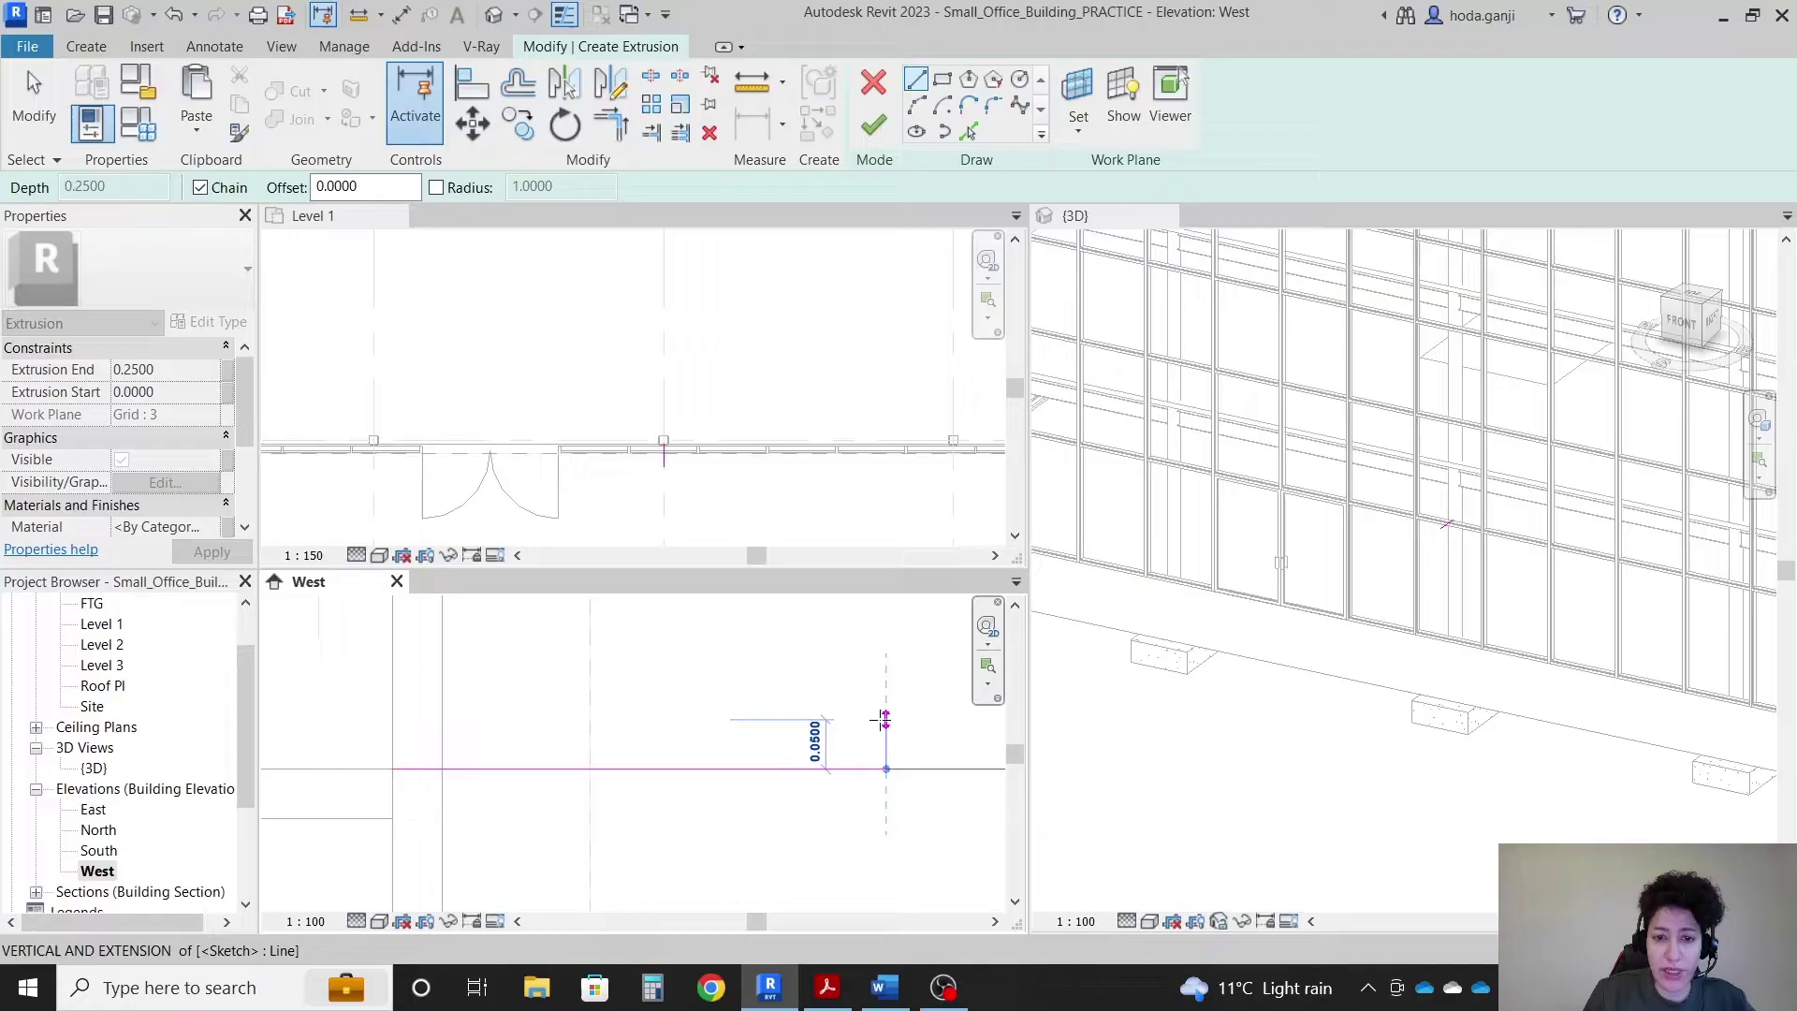
left_click(885, 720)
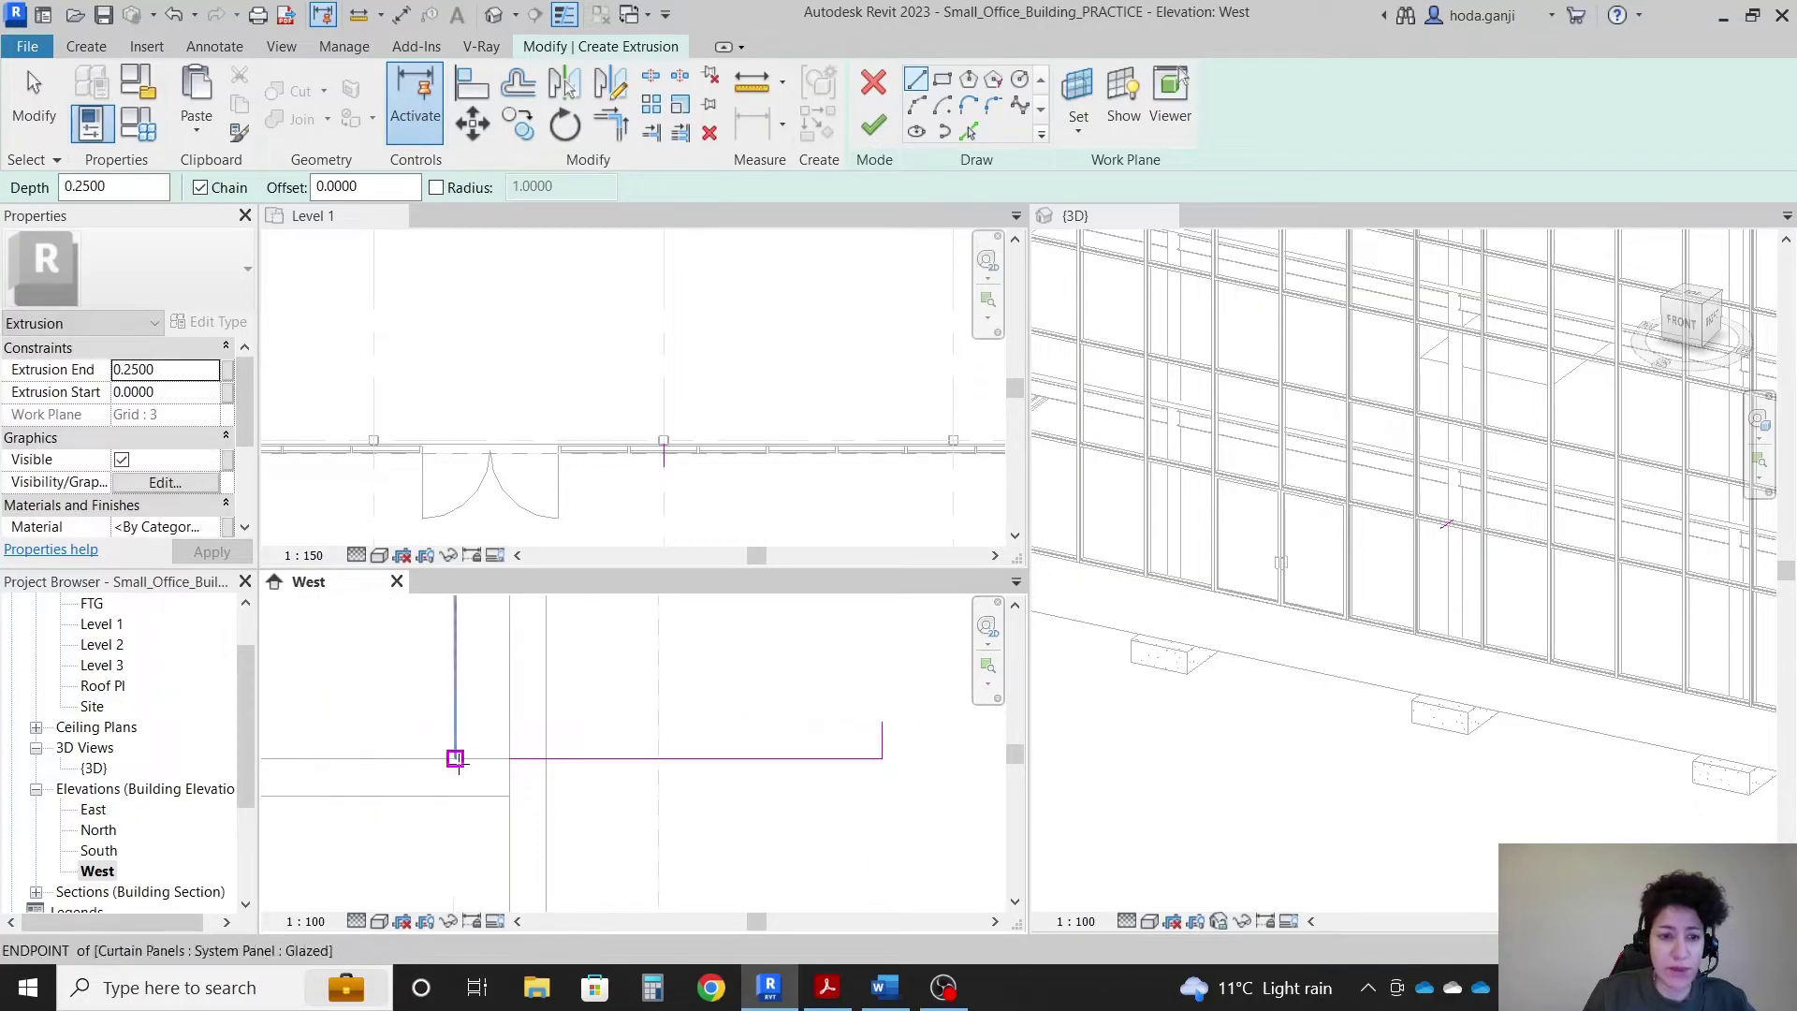
scroll(508, 740, "up", 3)
left_click(509, 755)
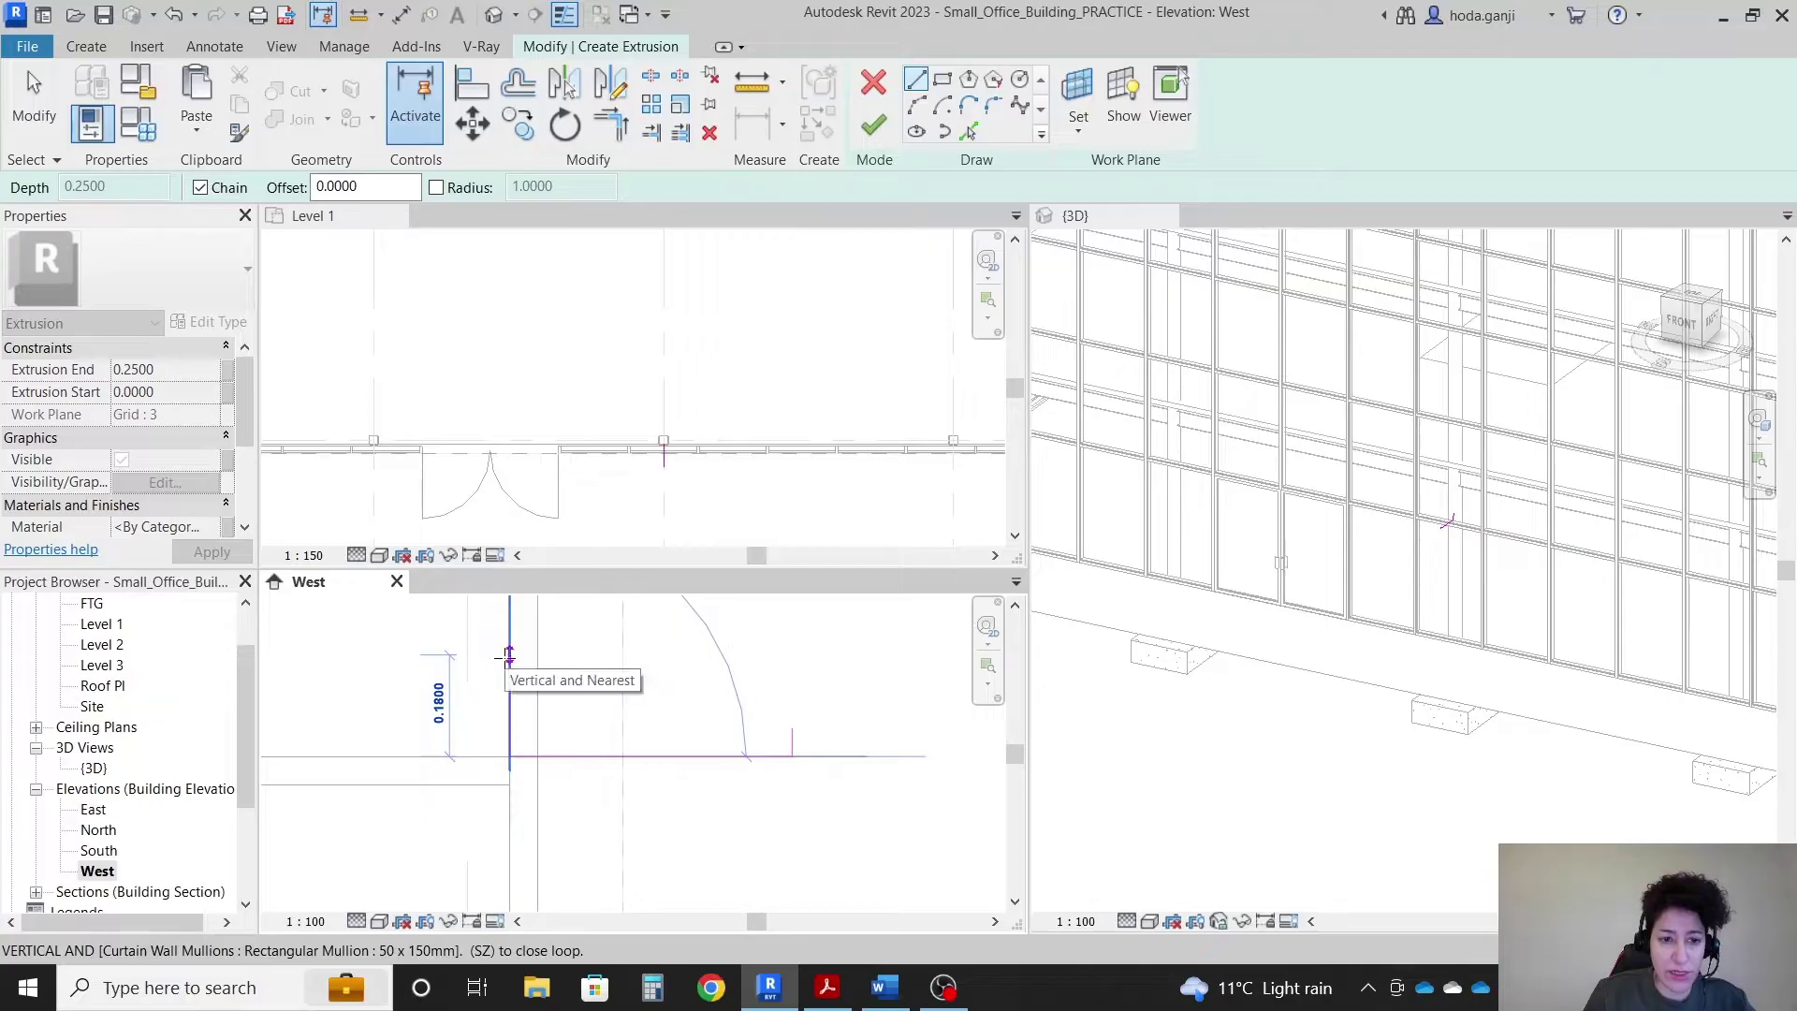
left_click(509, 642)
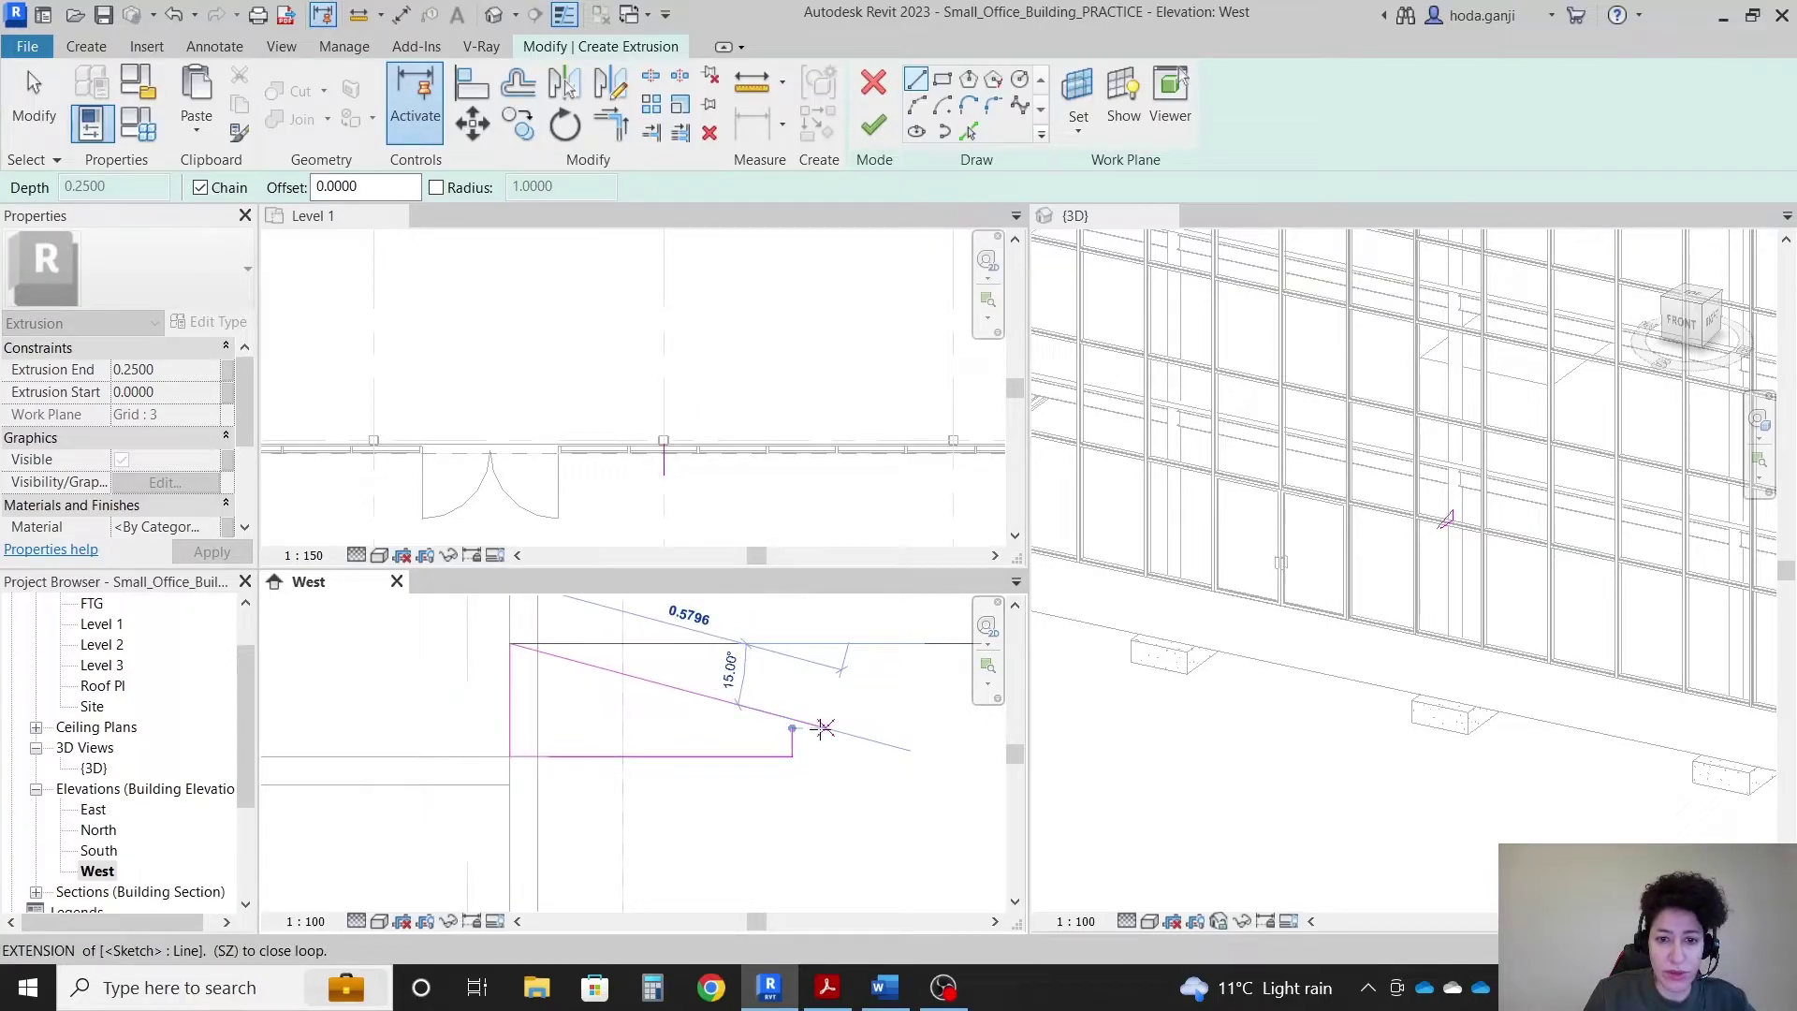
left_click(791, 728)
scroll(792, 726, "up", 3)
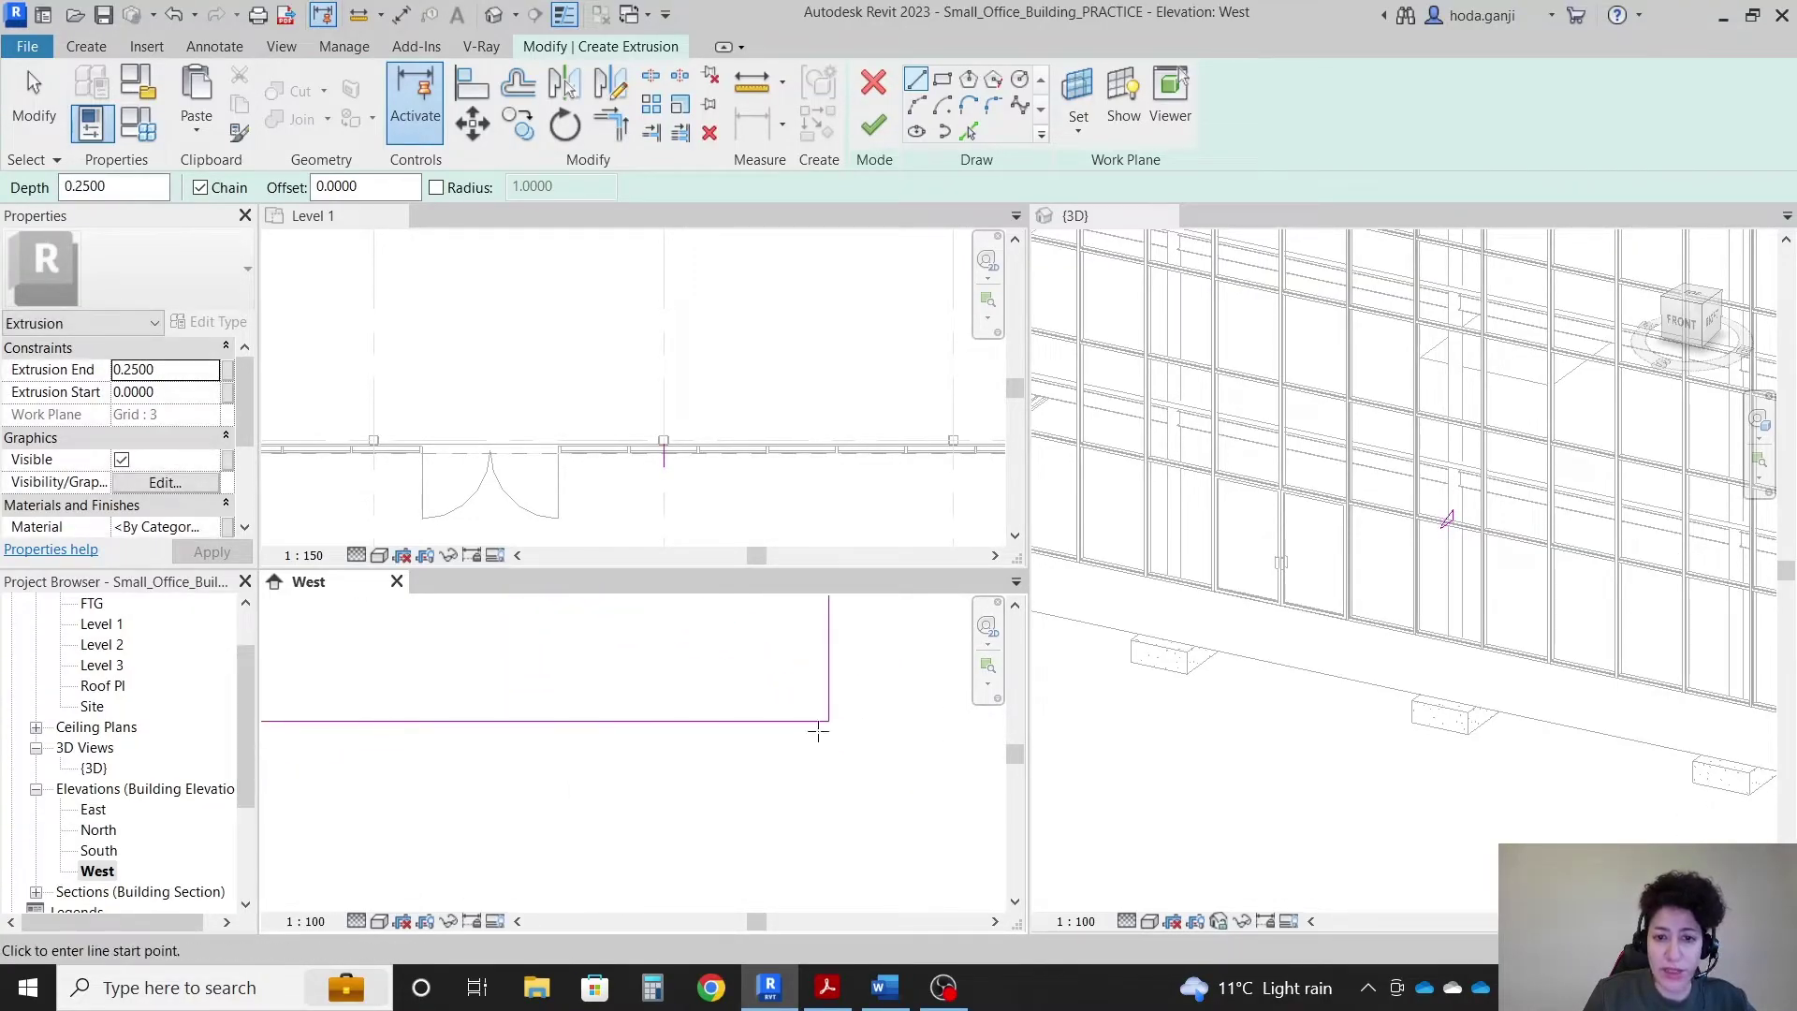
Step: Clean up the profile's bottom edge by shortening a line and redrawing the gap
left_click(789, 722)
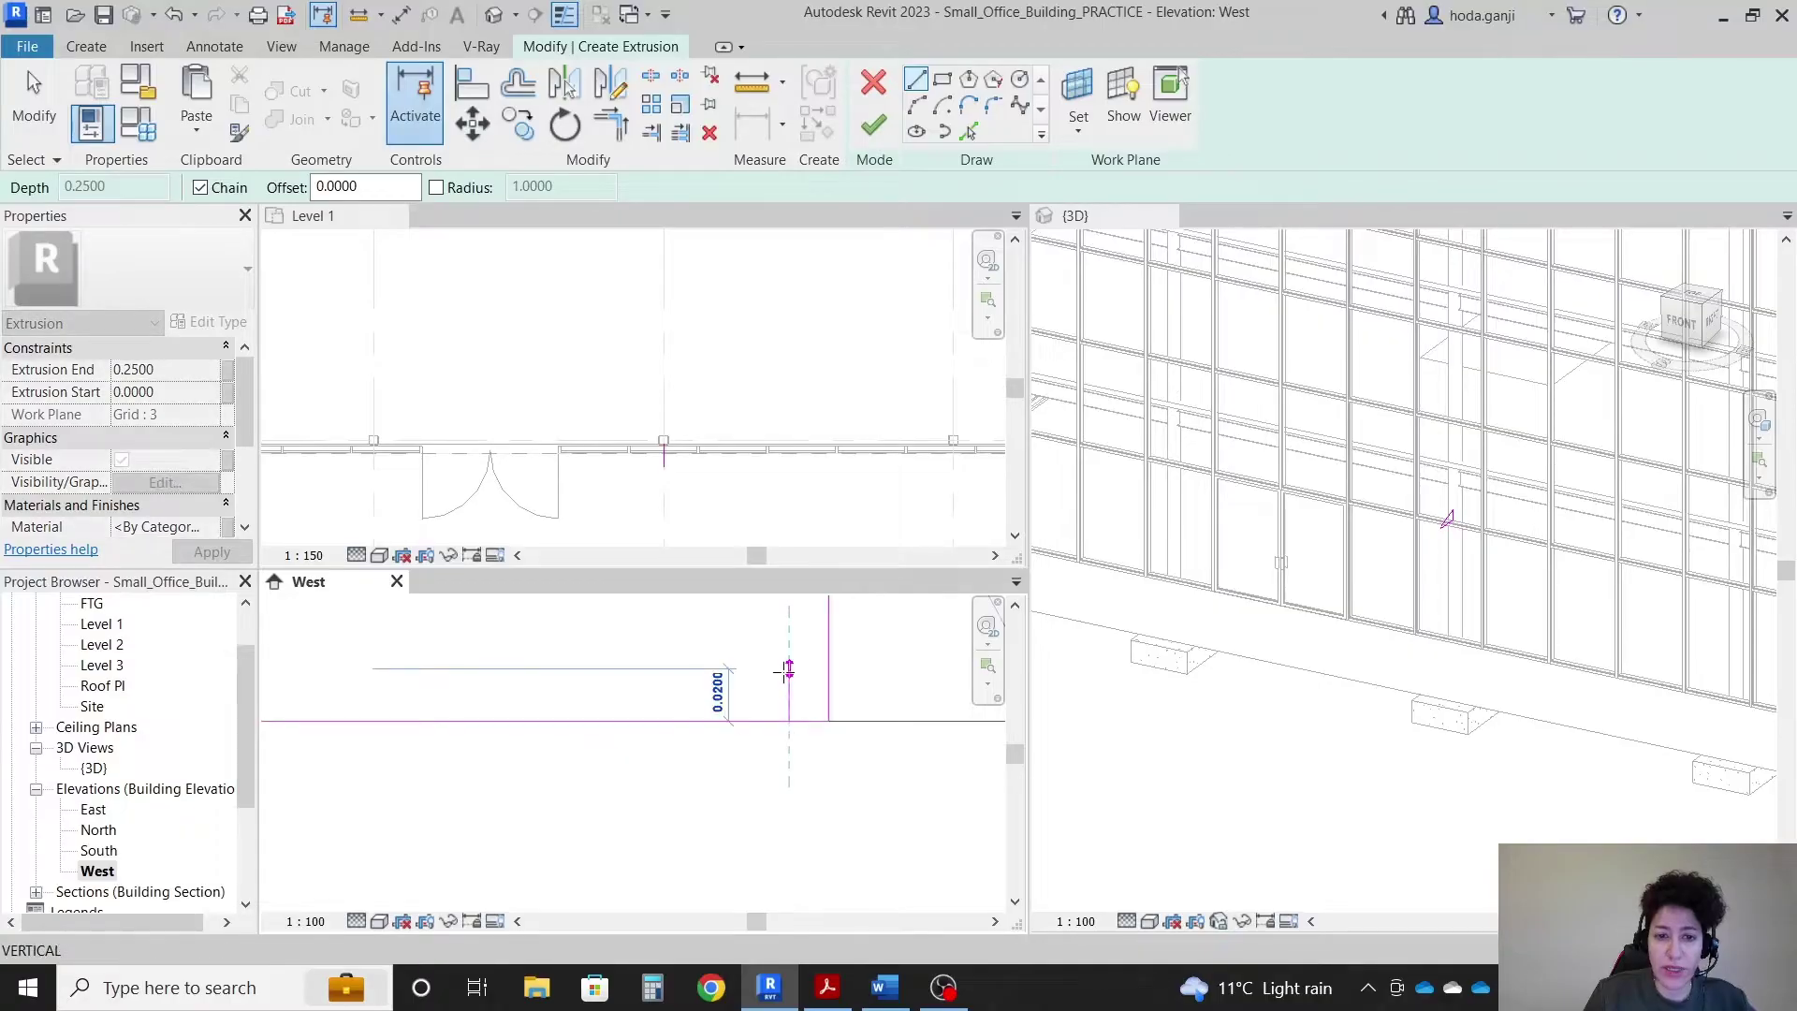
left_click(789, 681)
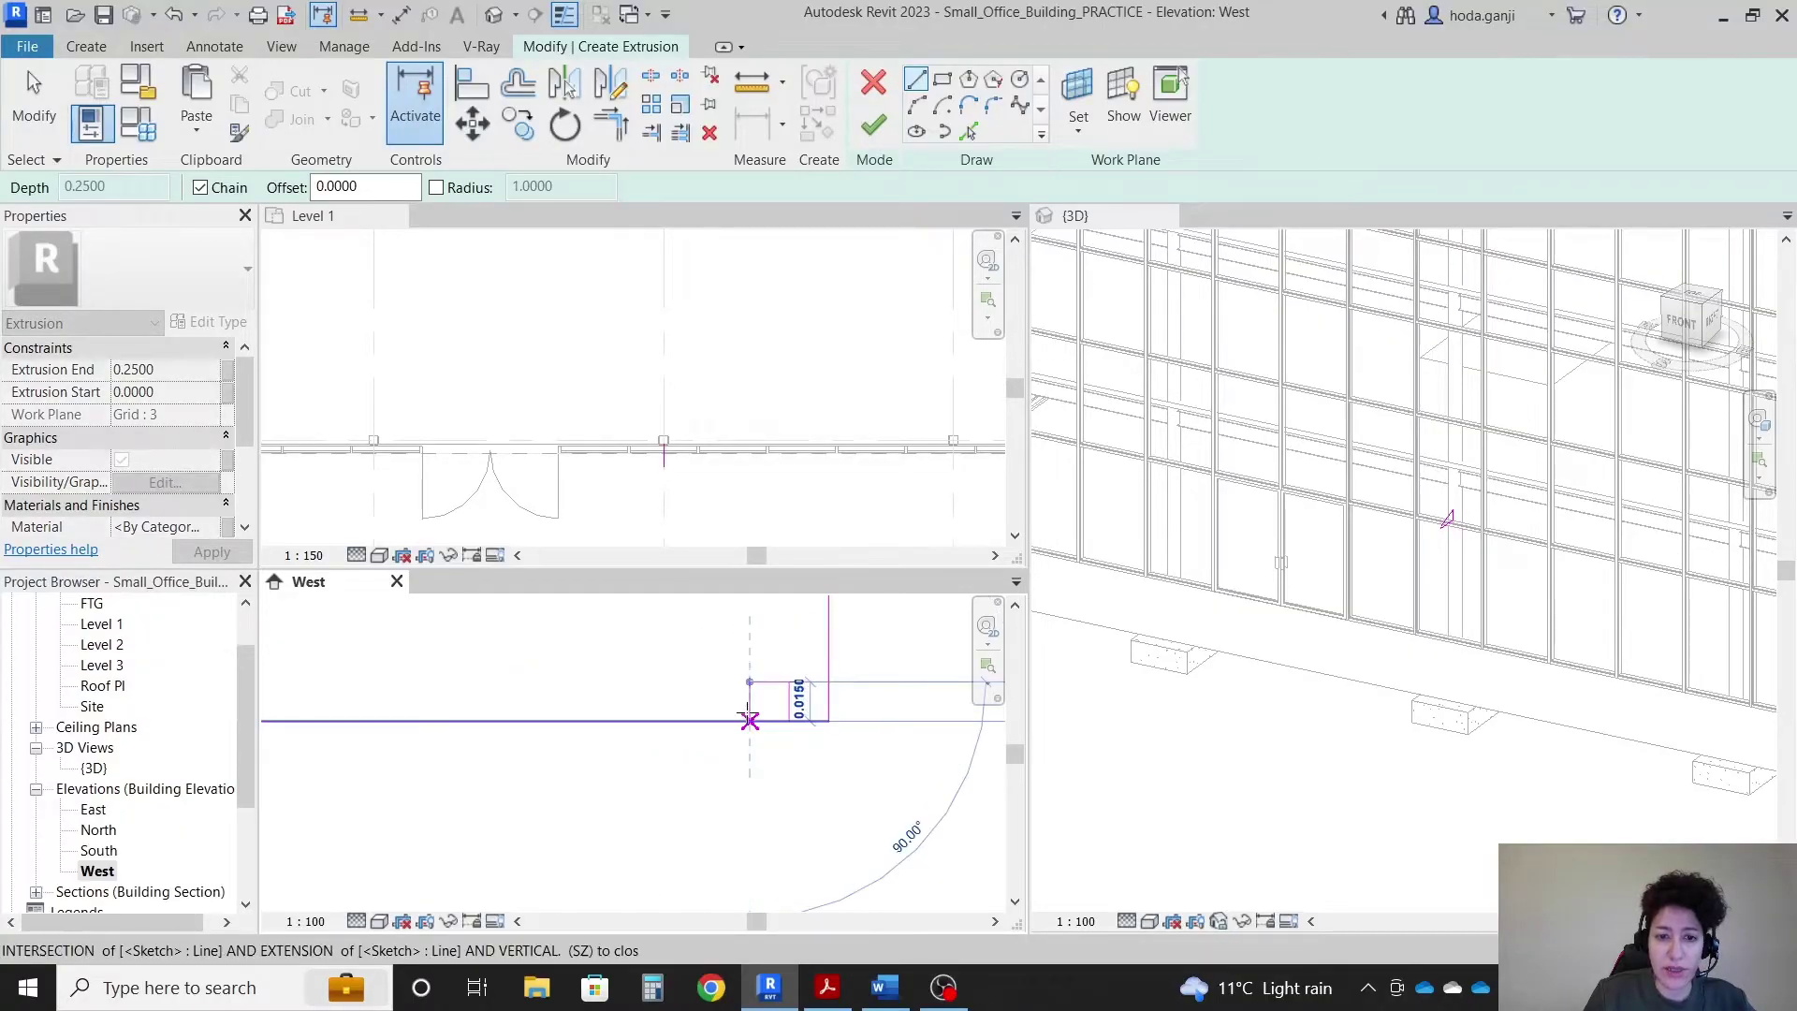
key("Escape")
key("Escape")
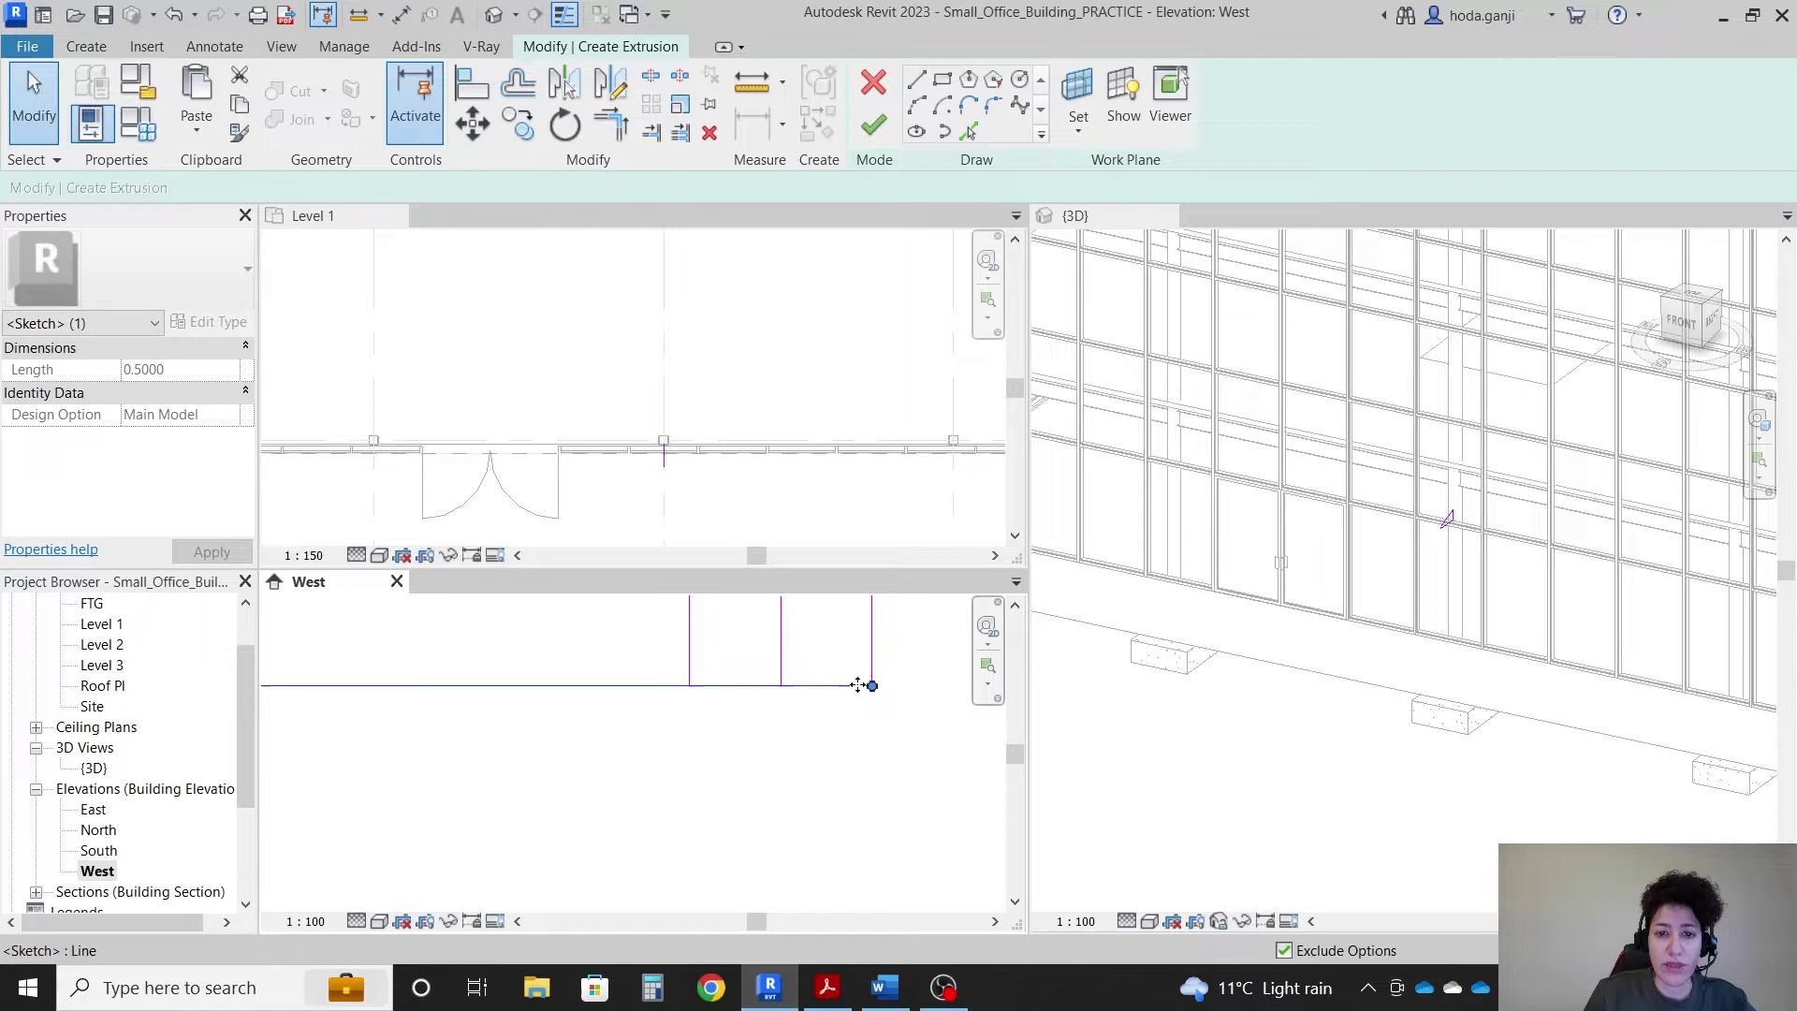
left_click_drag(871, 686, 689, 685)
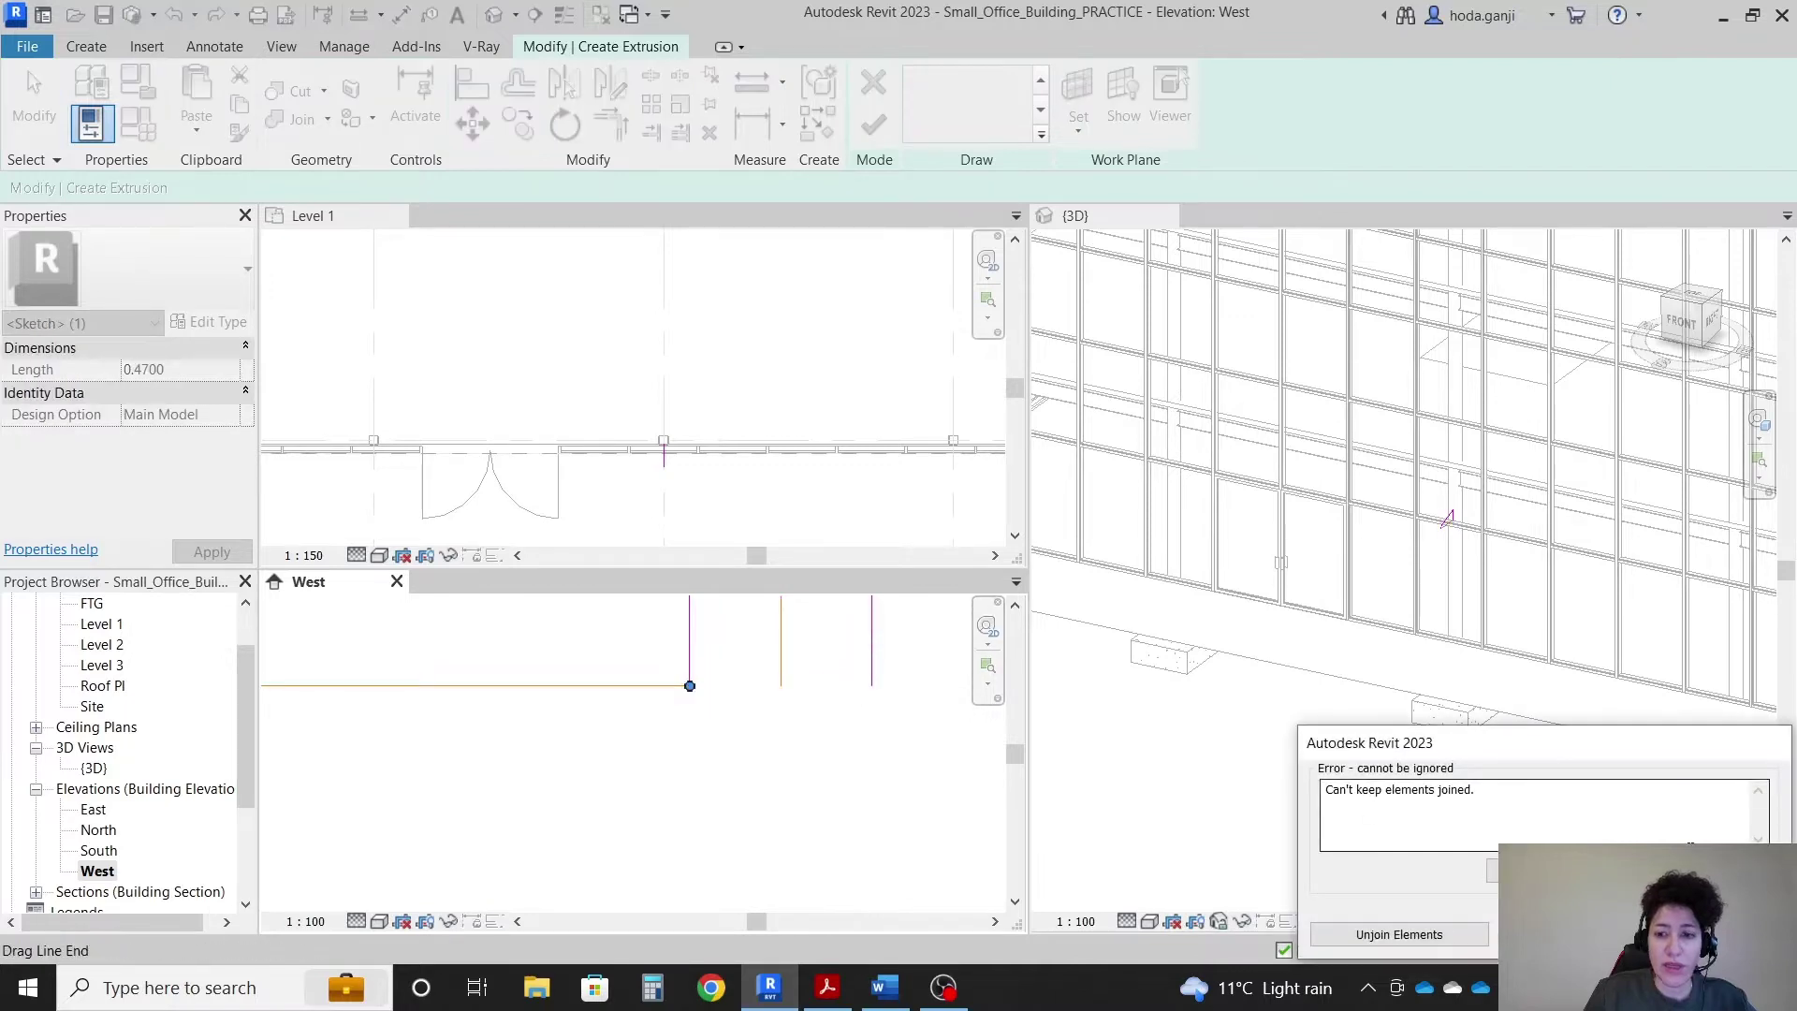
left_click(1488, 936)
key("l")
key("i")
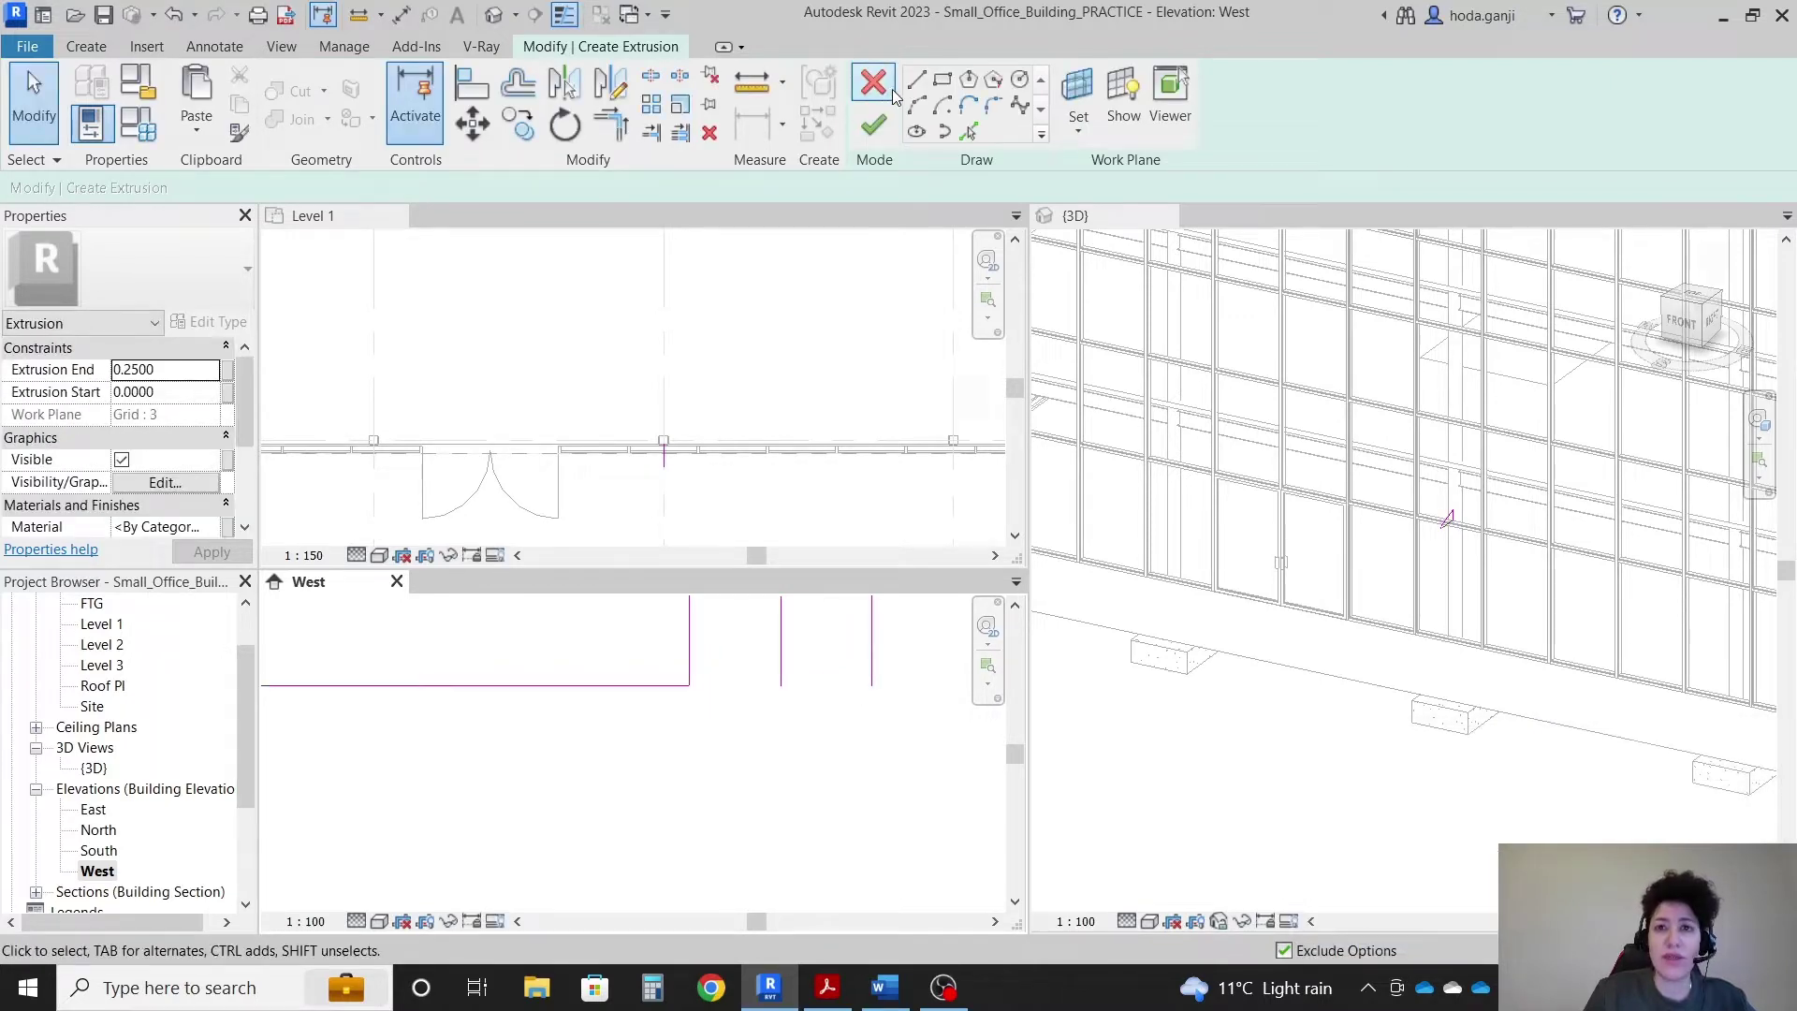
left_click(781, 686)
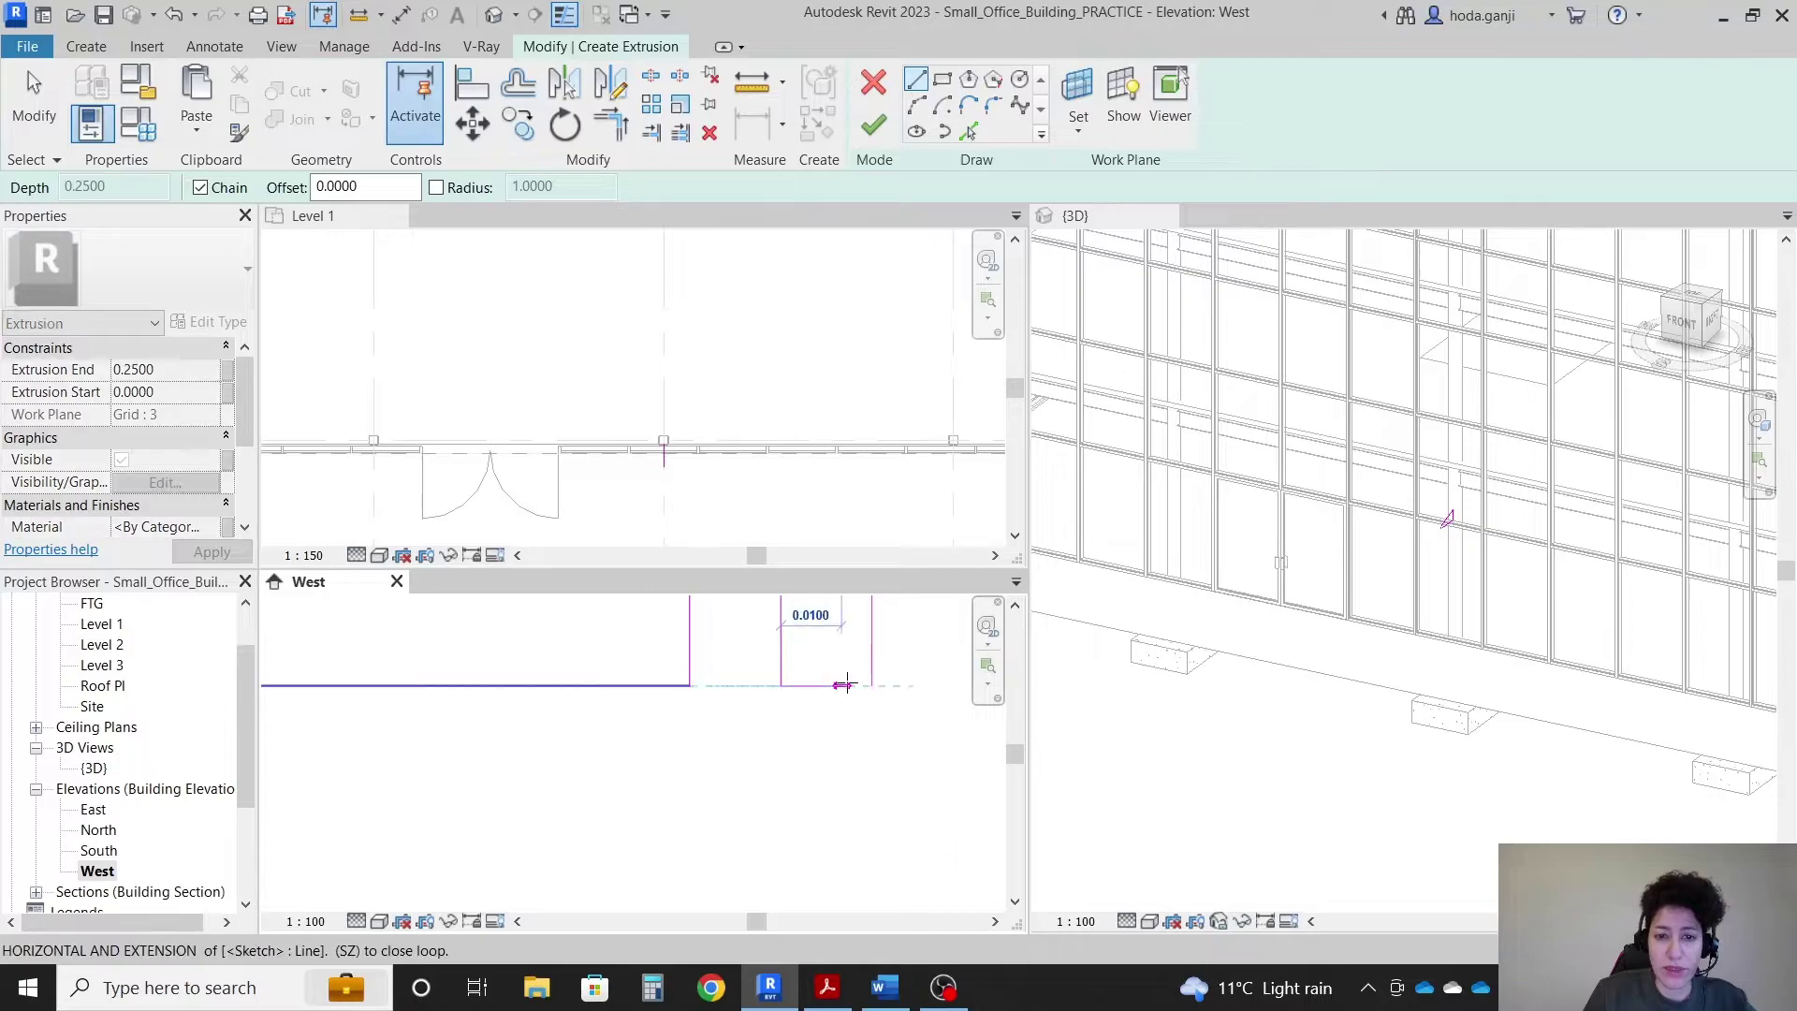
left_click(871, 685)
scroll(727, 772, "down", 4)
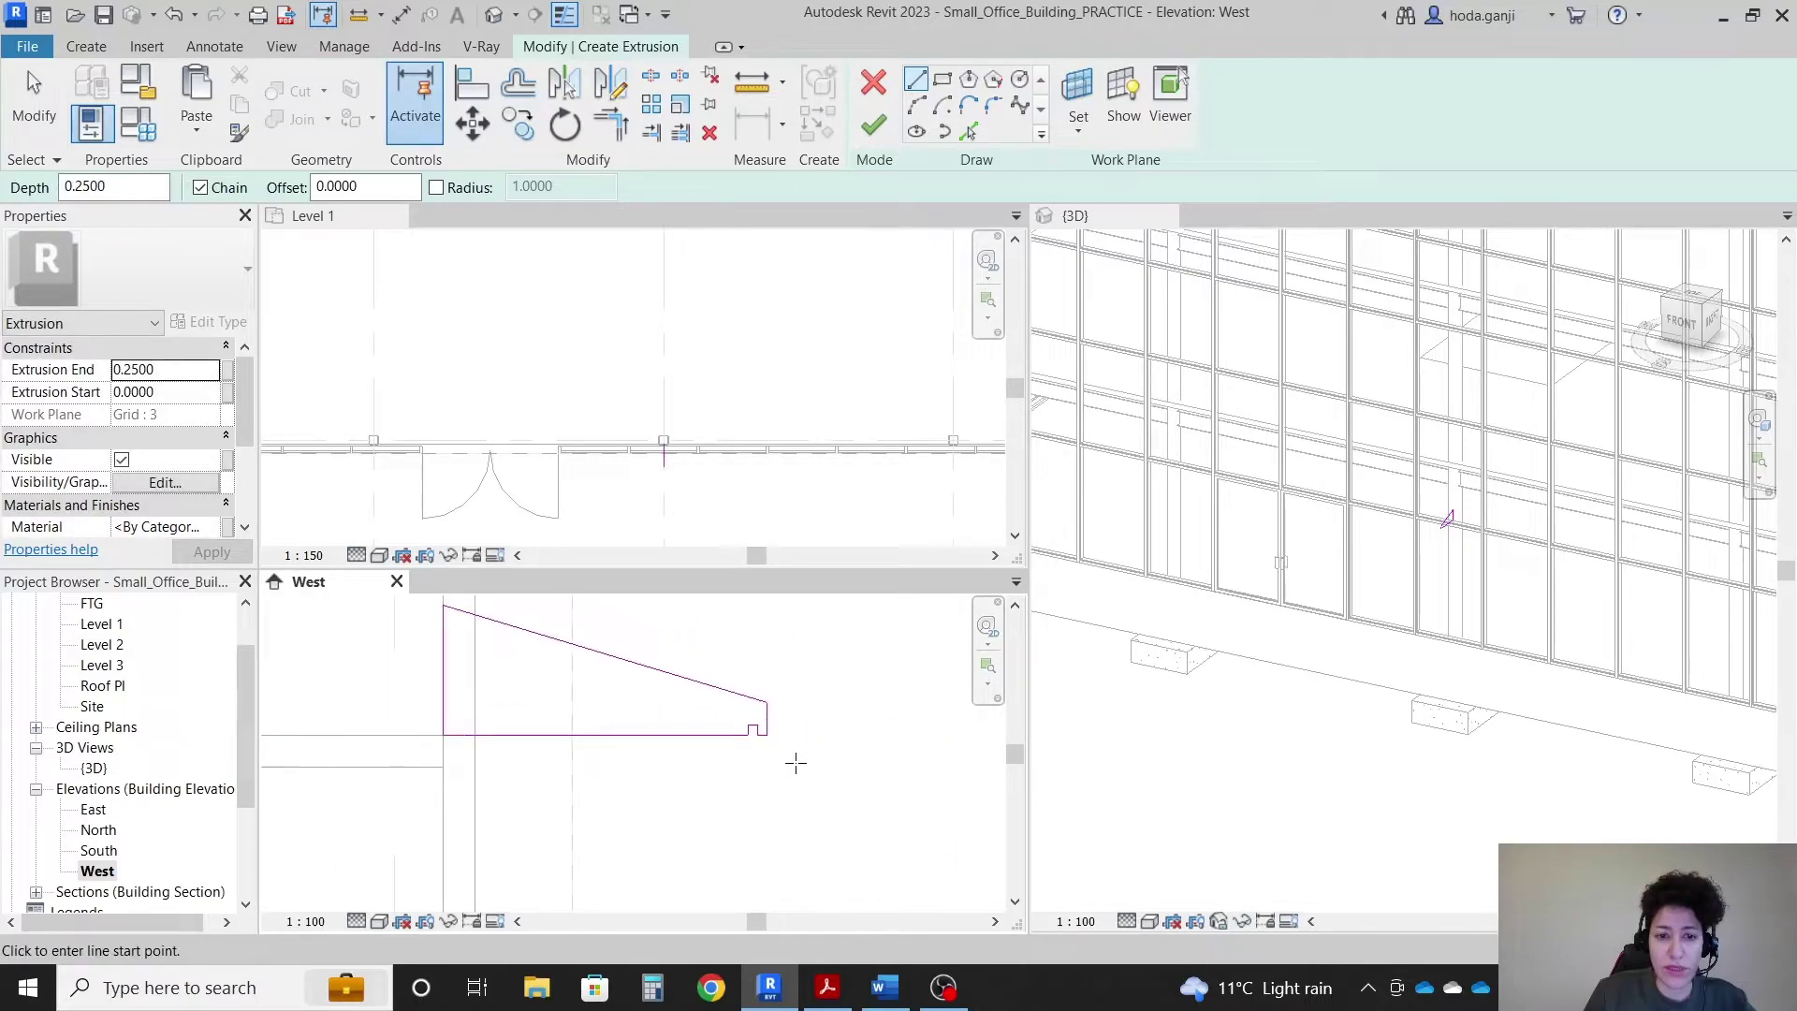
key("Escape")
scroll(1441, 510, "up", 5)
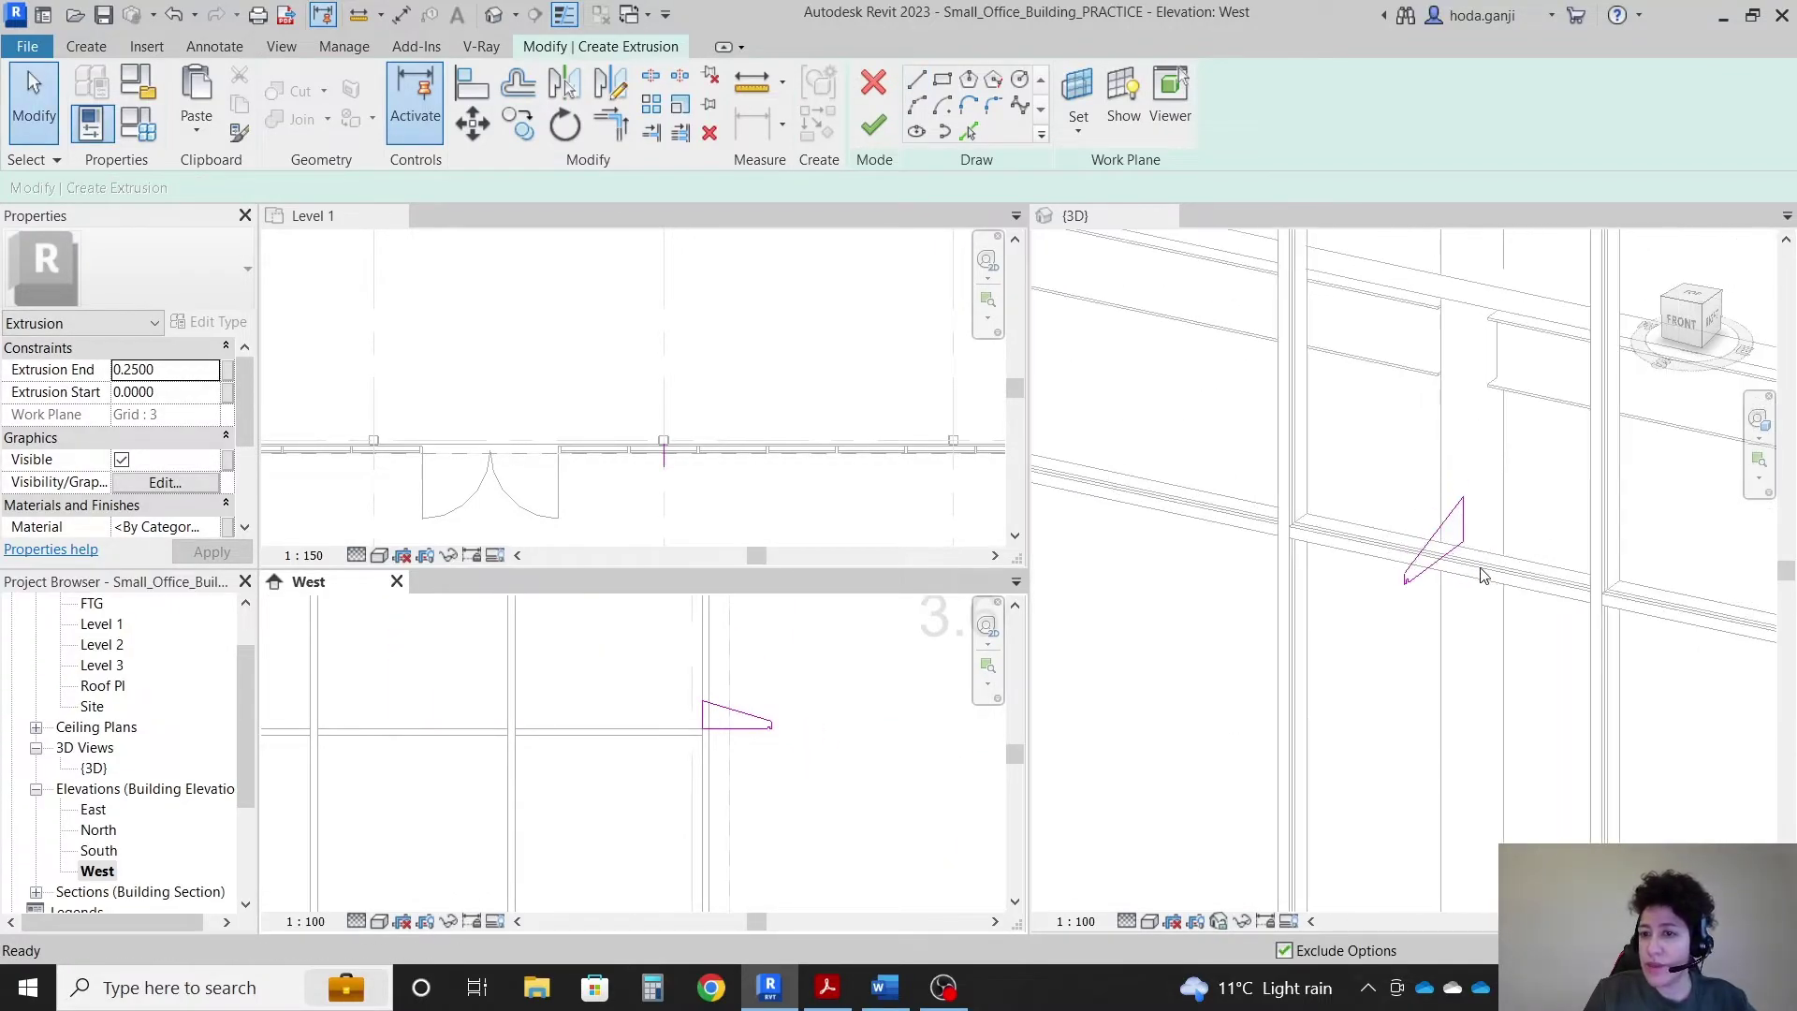
scroll(1490, 576, "down", 1)
Step: Finish the extrusion sketch and the in-place canopy model
left_click(873, 127)
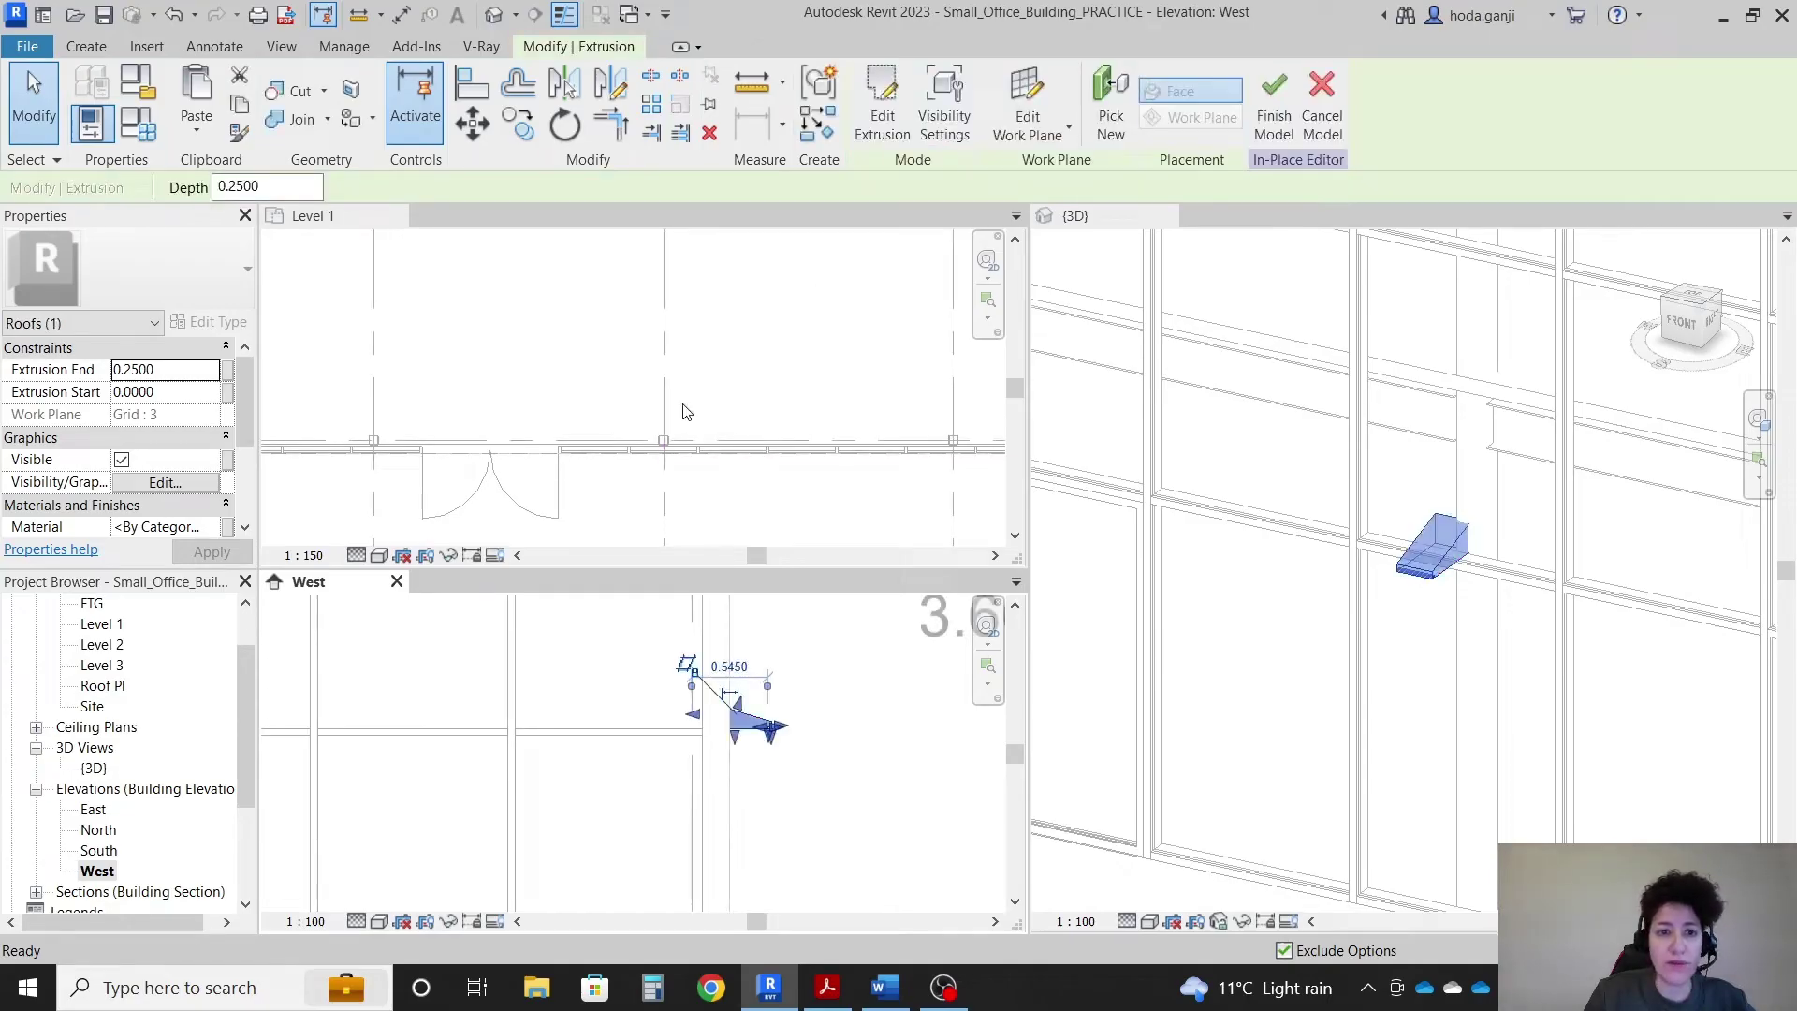
scroll(1467, 540, "down", 1)
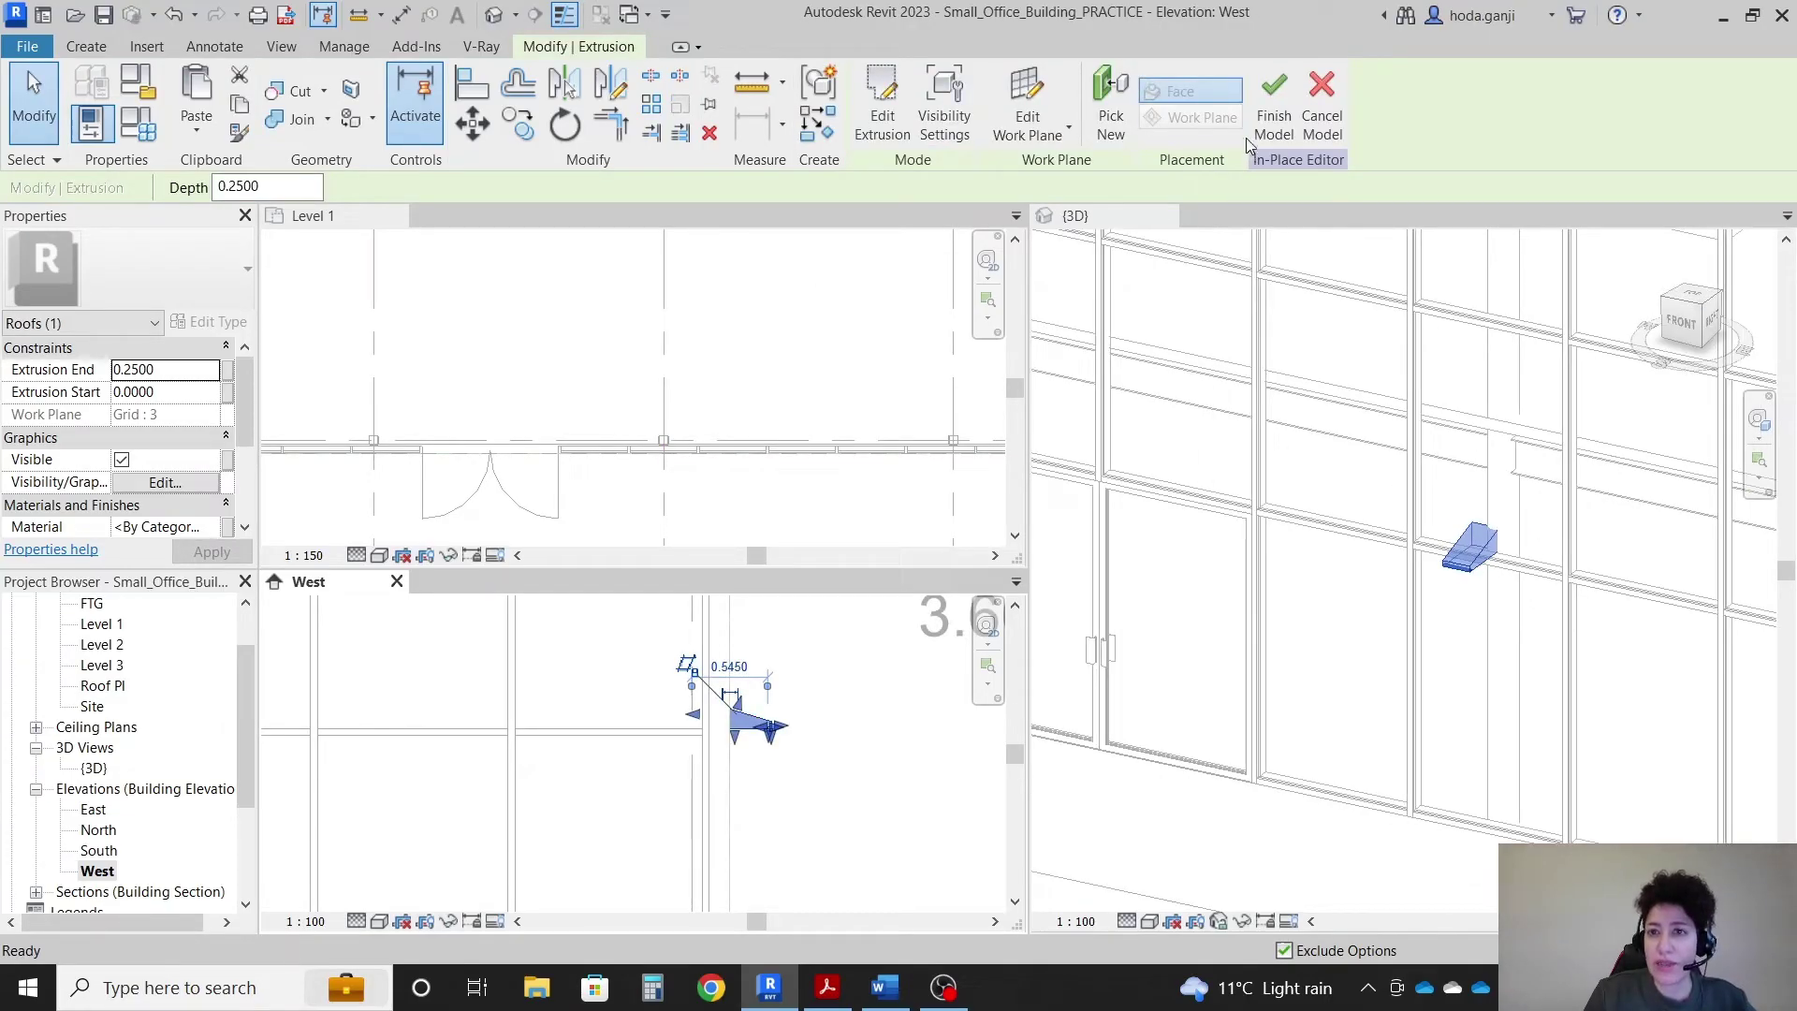
left_click(1274, 103)
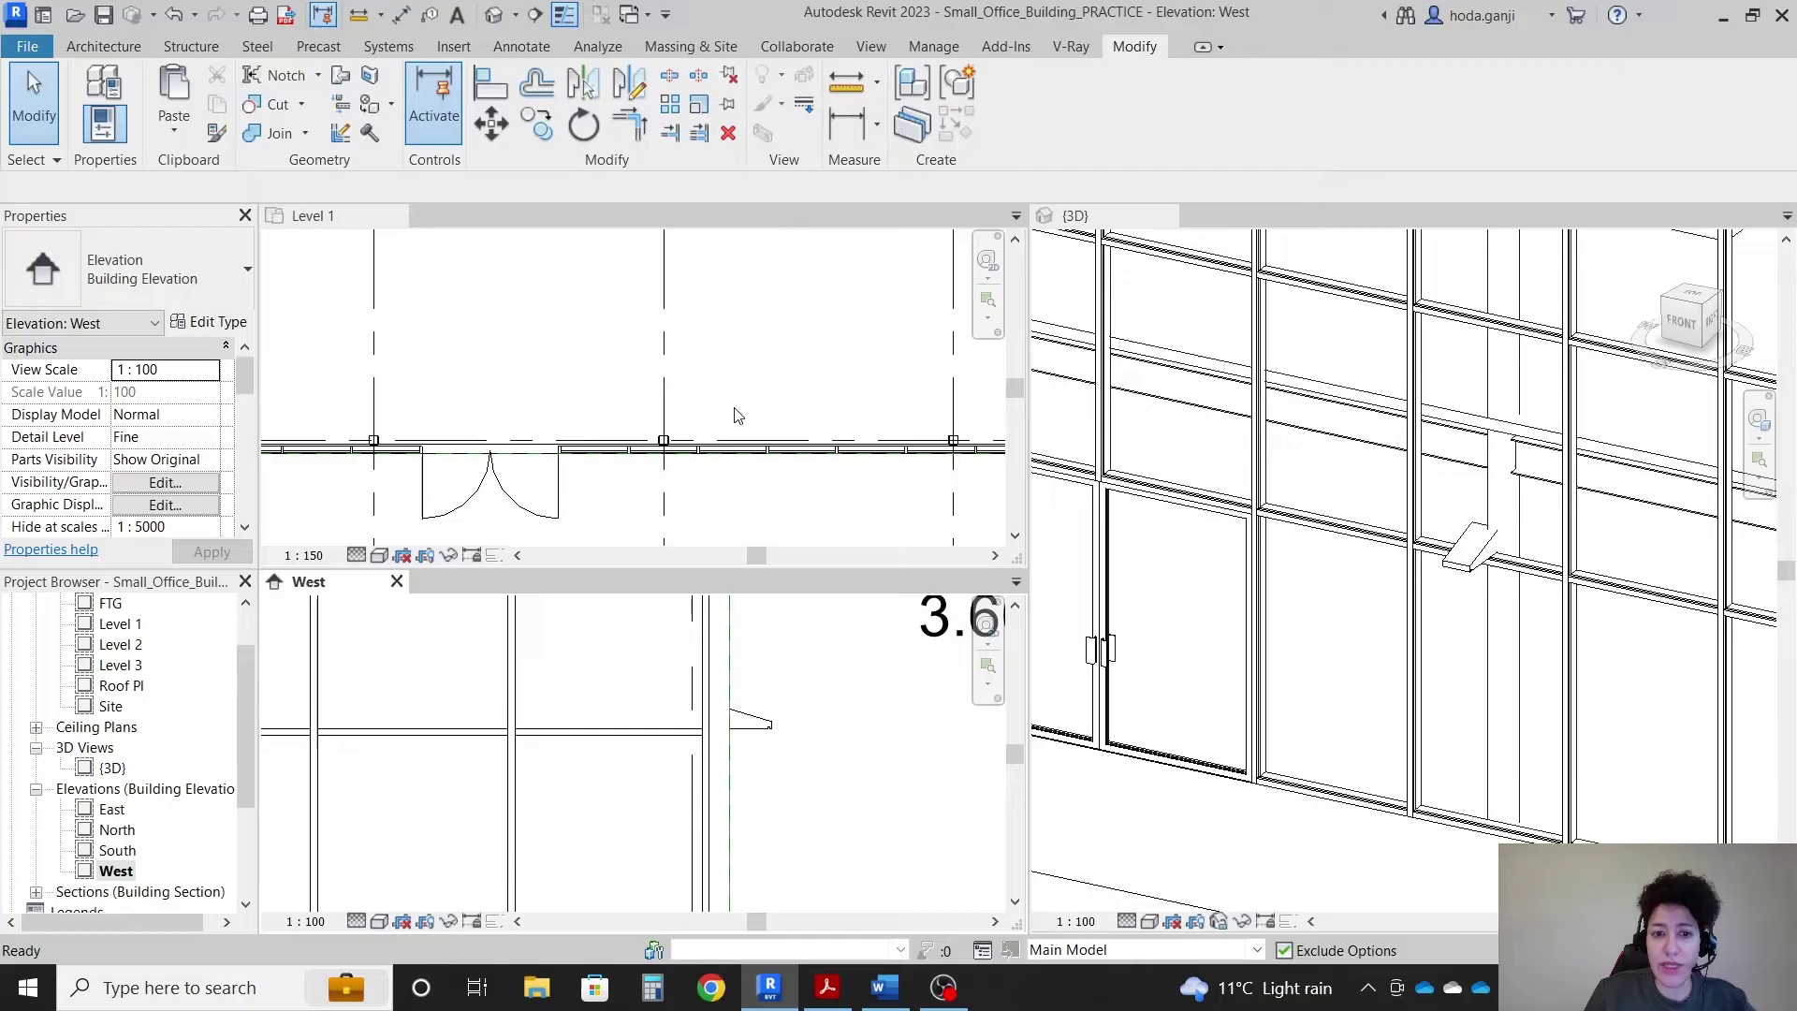
scroll(1495, 574, "up", 2)
Step: In 3D, drag the canopy's end left along the curtain wall to span the doorway
left_click(1521, 567)
left_click(1524, 569)
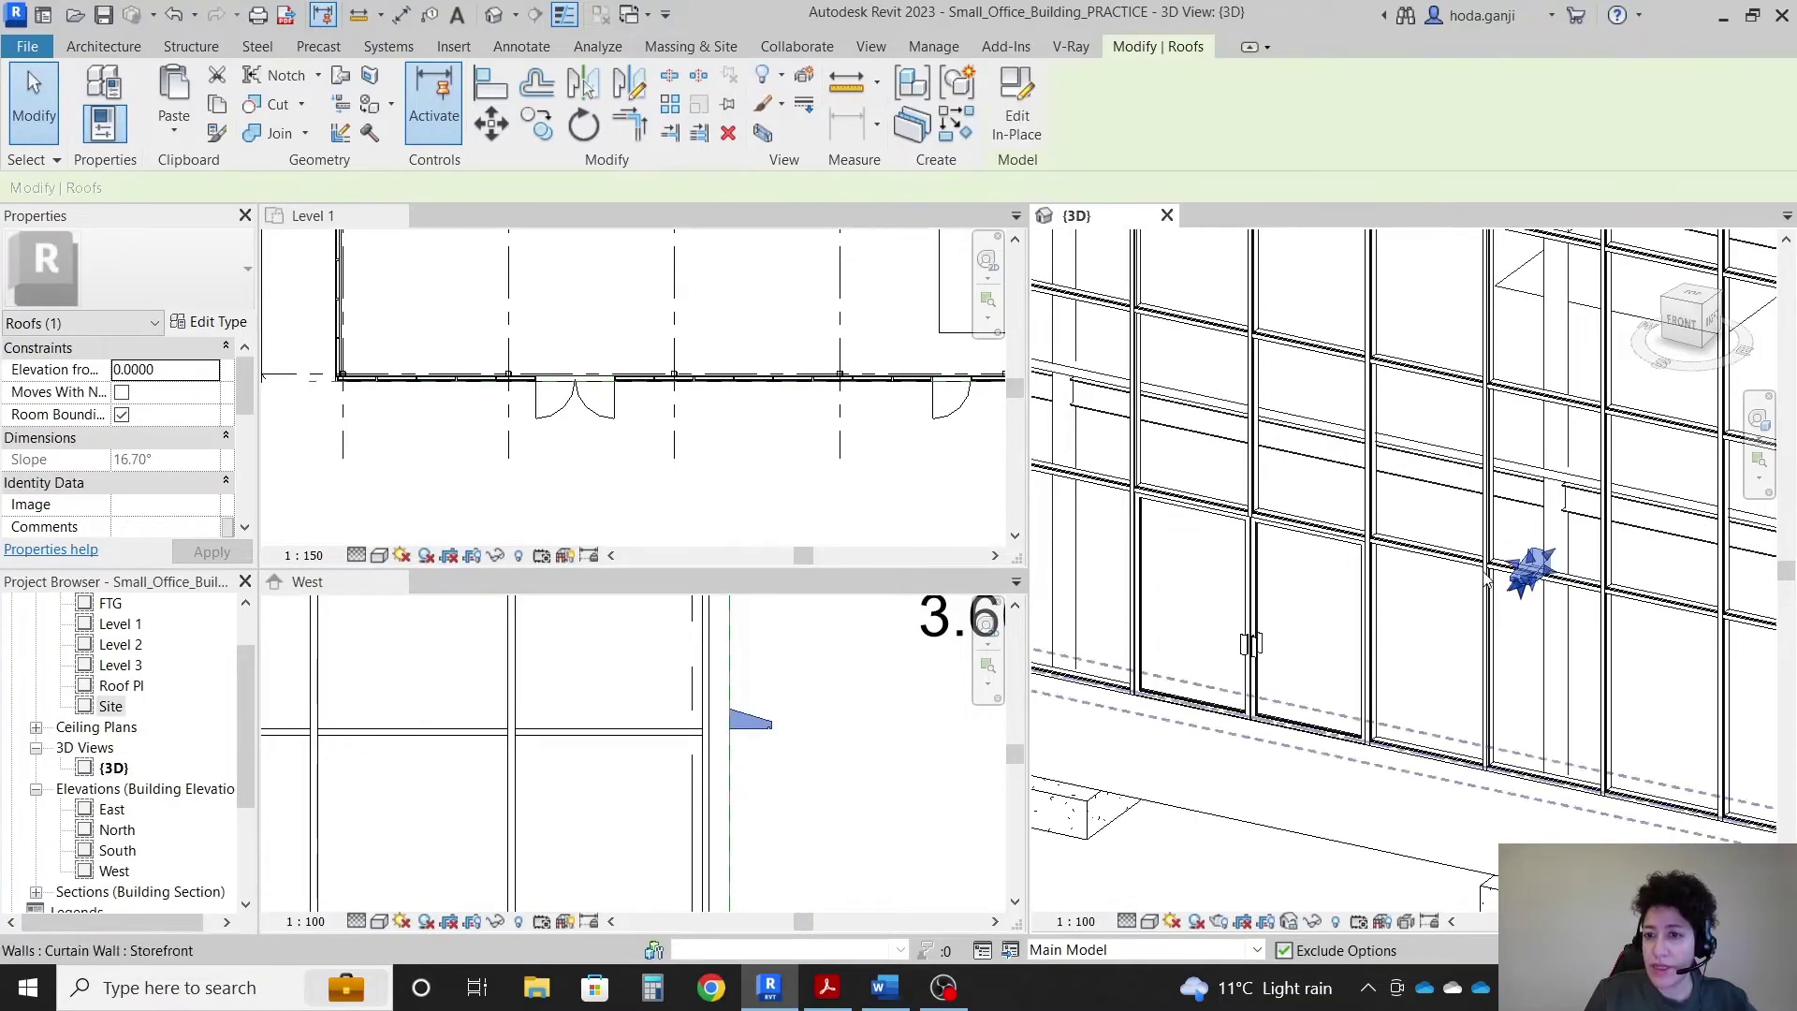
left_click_drag(1523, 571, 1123, 536)
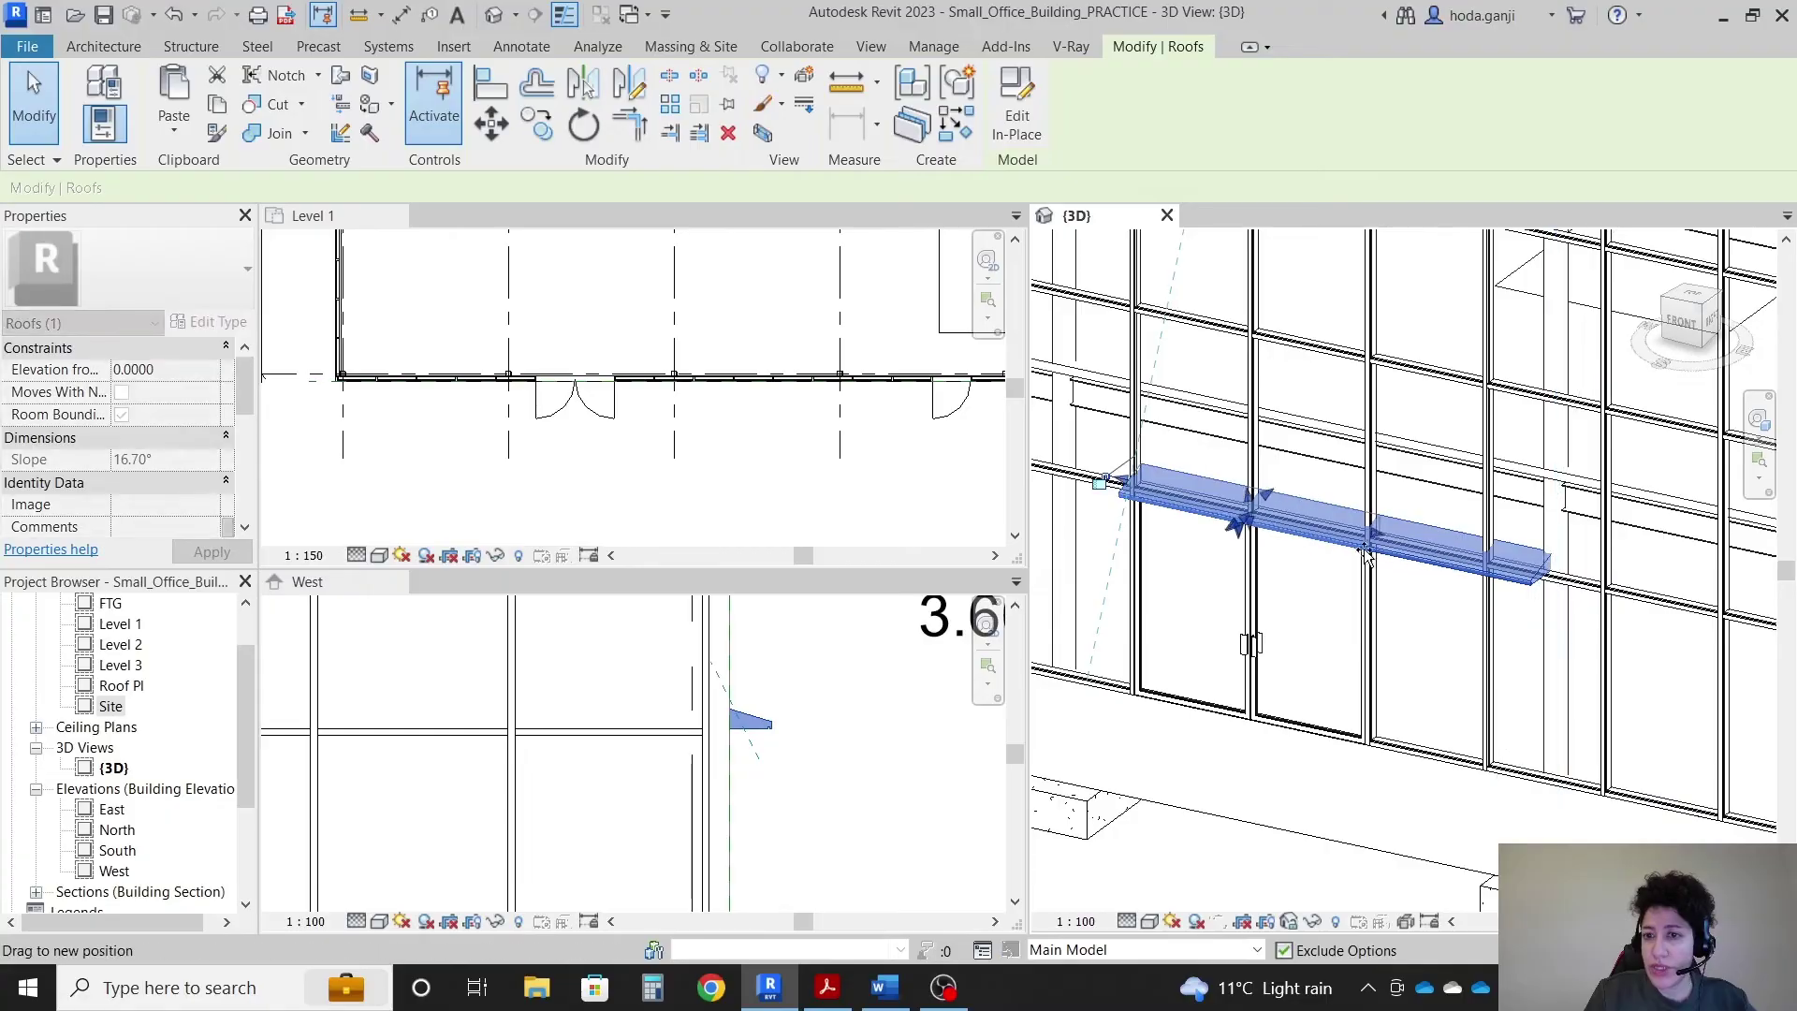
scroll(1373, 545, "up", 4)
left_click_drag(1373, 545, 1362, 558)
scroll(1362, 557, "down", 5)
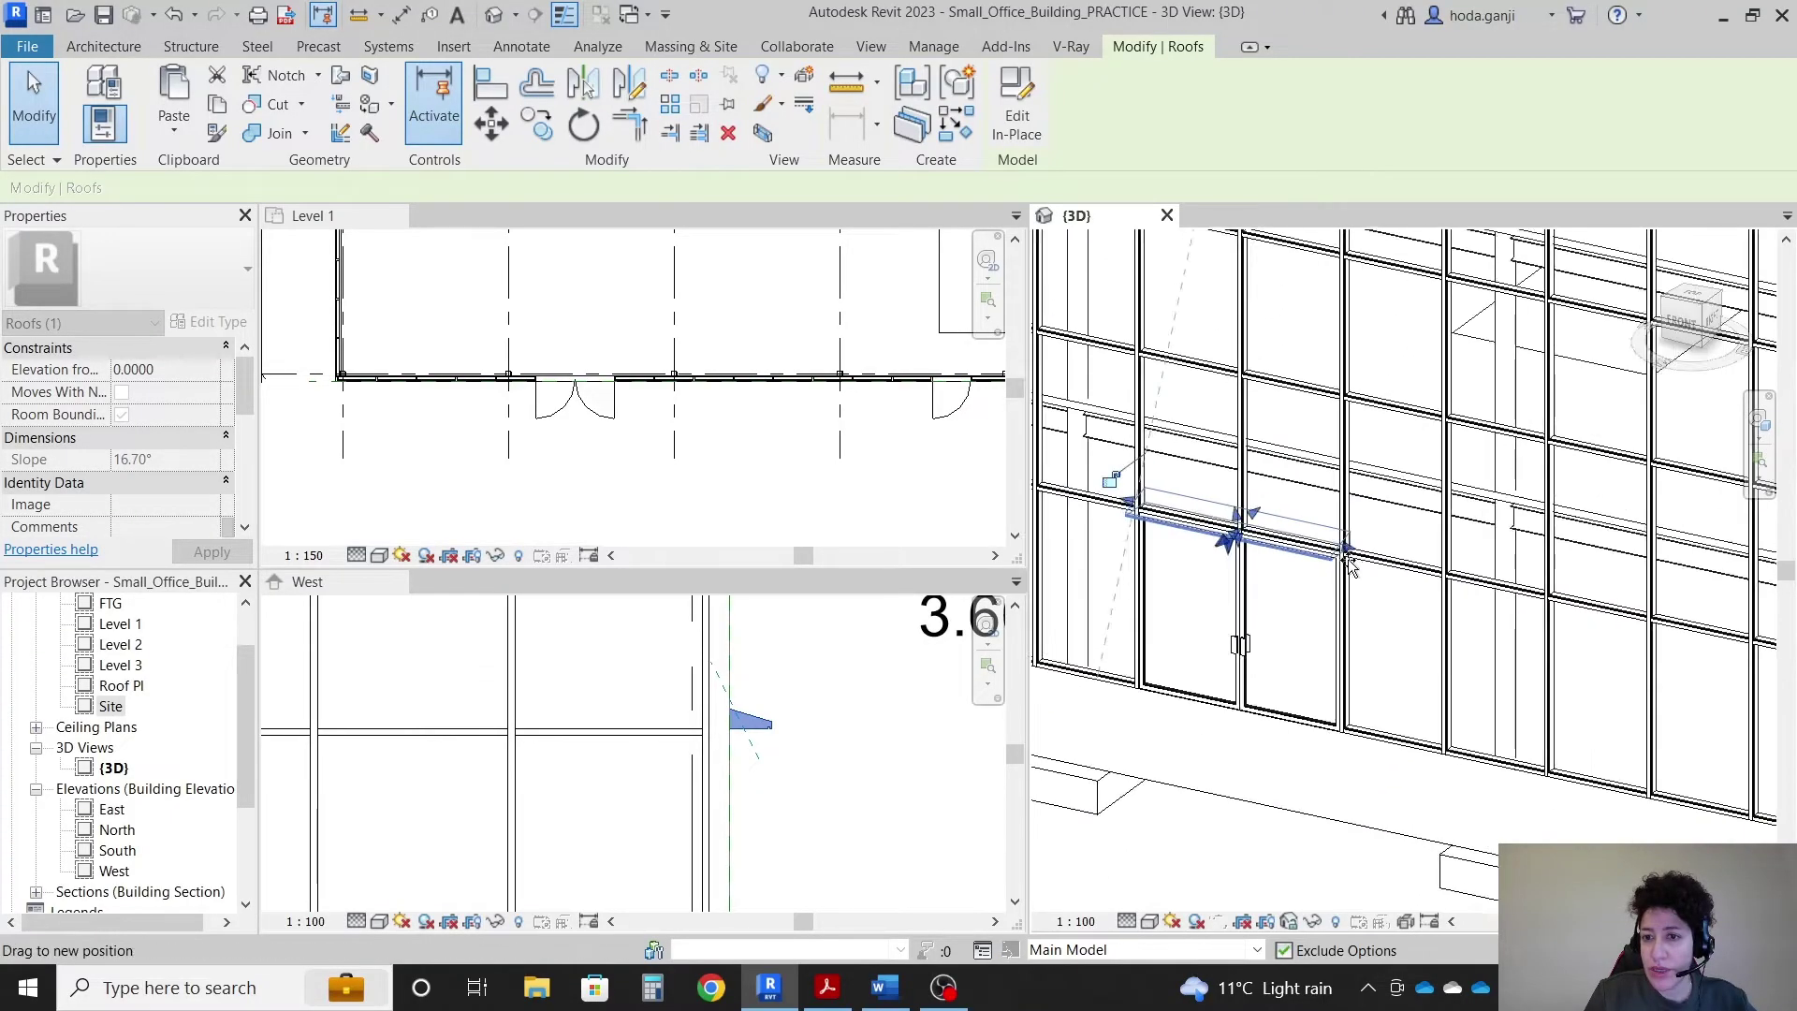
scroll(1314, 608, "up", 5)
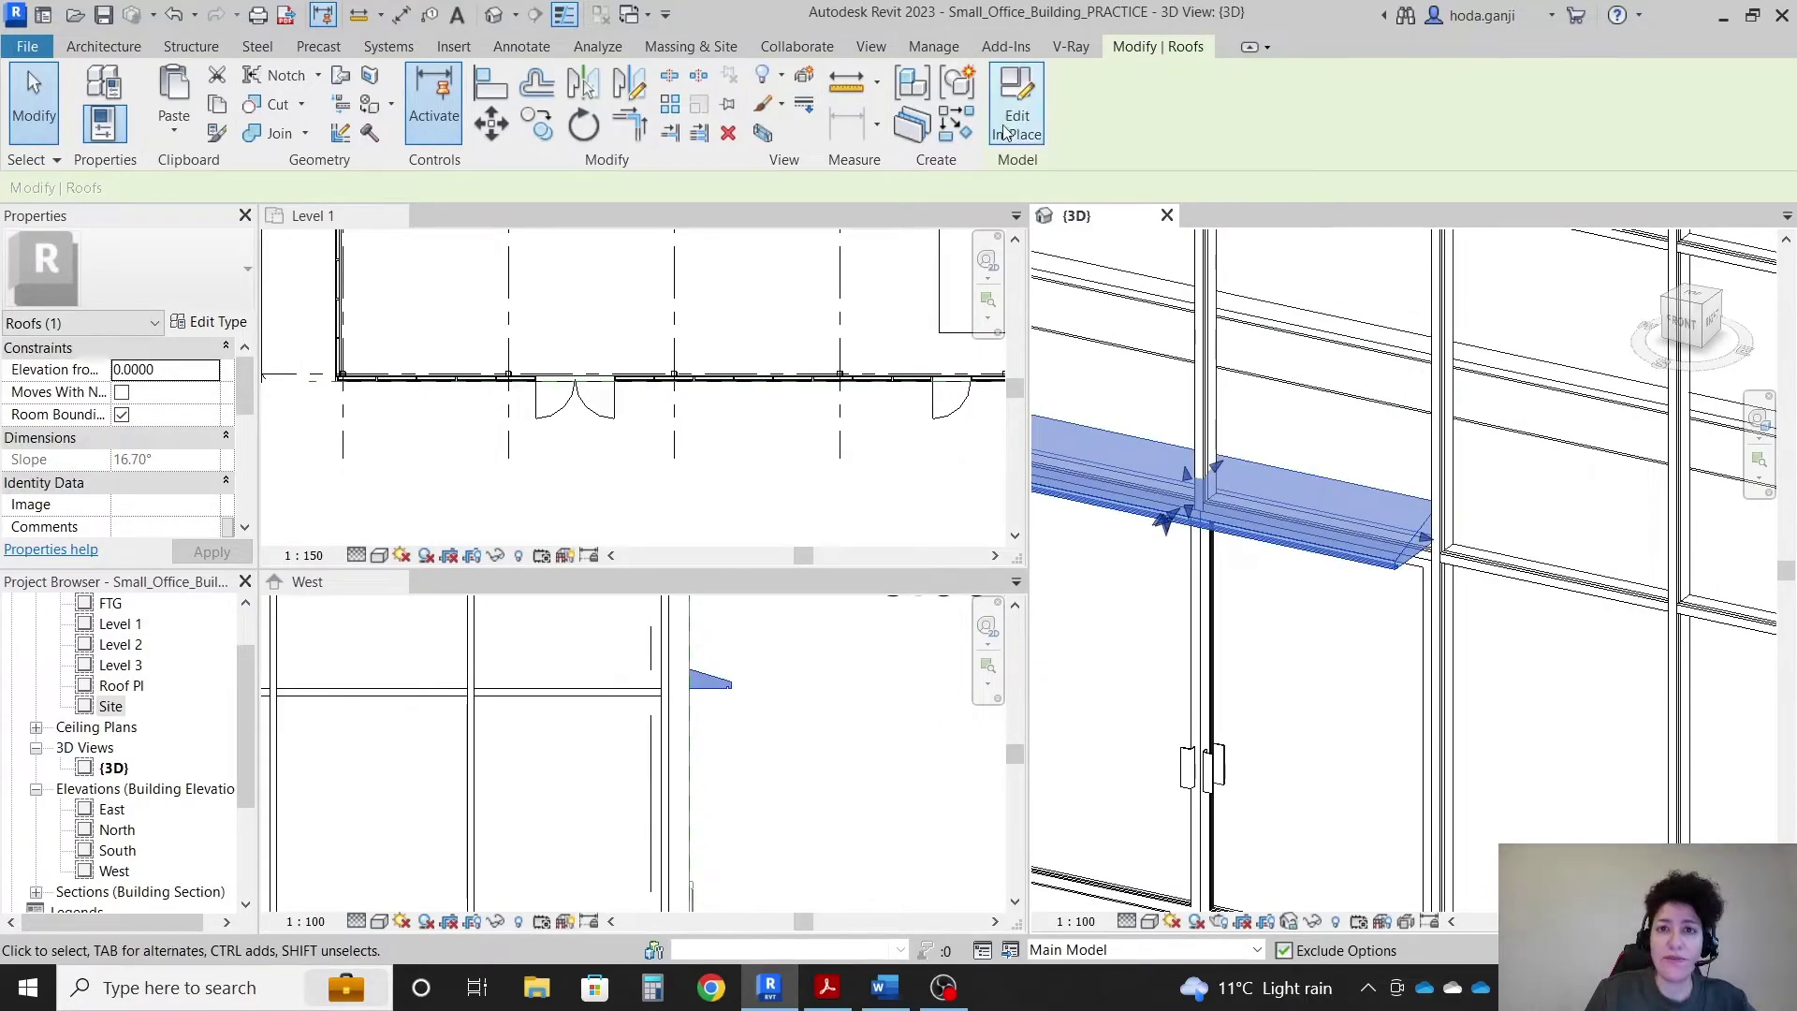
Step: Reopen the canopy in place and edit its extrusion sketch in the West elevation
left_click(1005, 140)
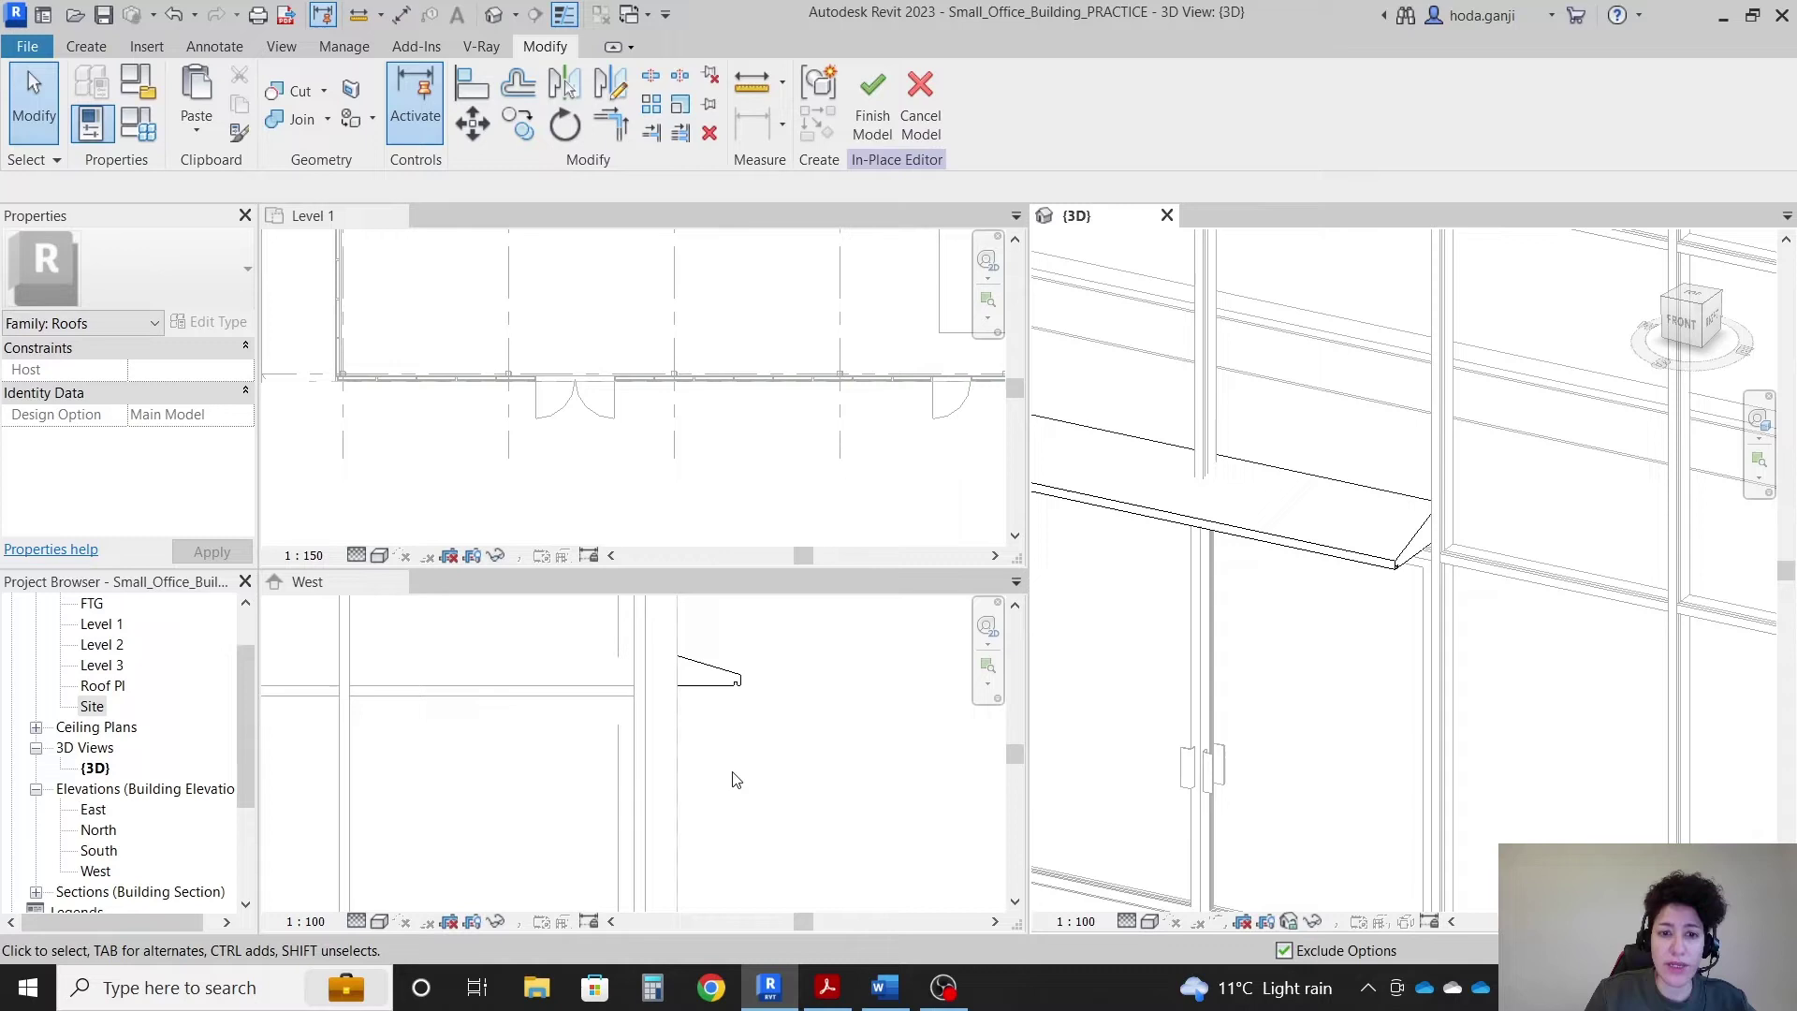
left_click(688, 676)
left_click(693, 681)
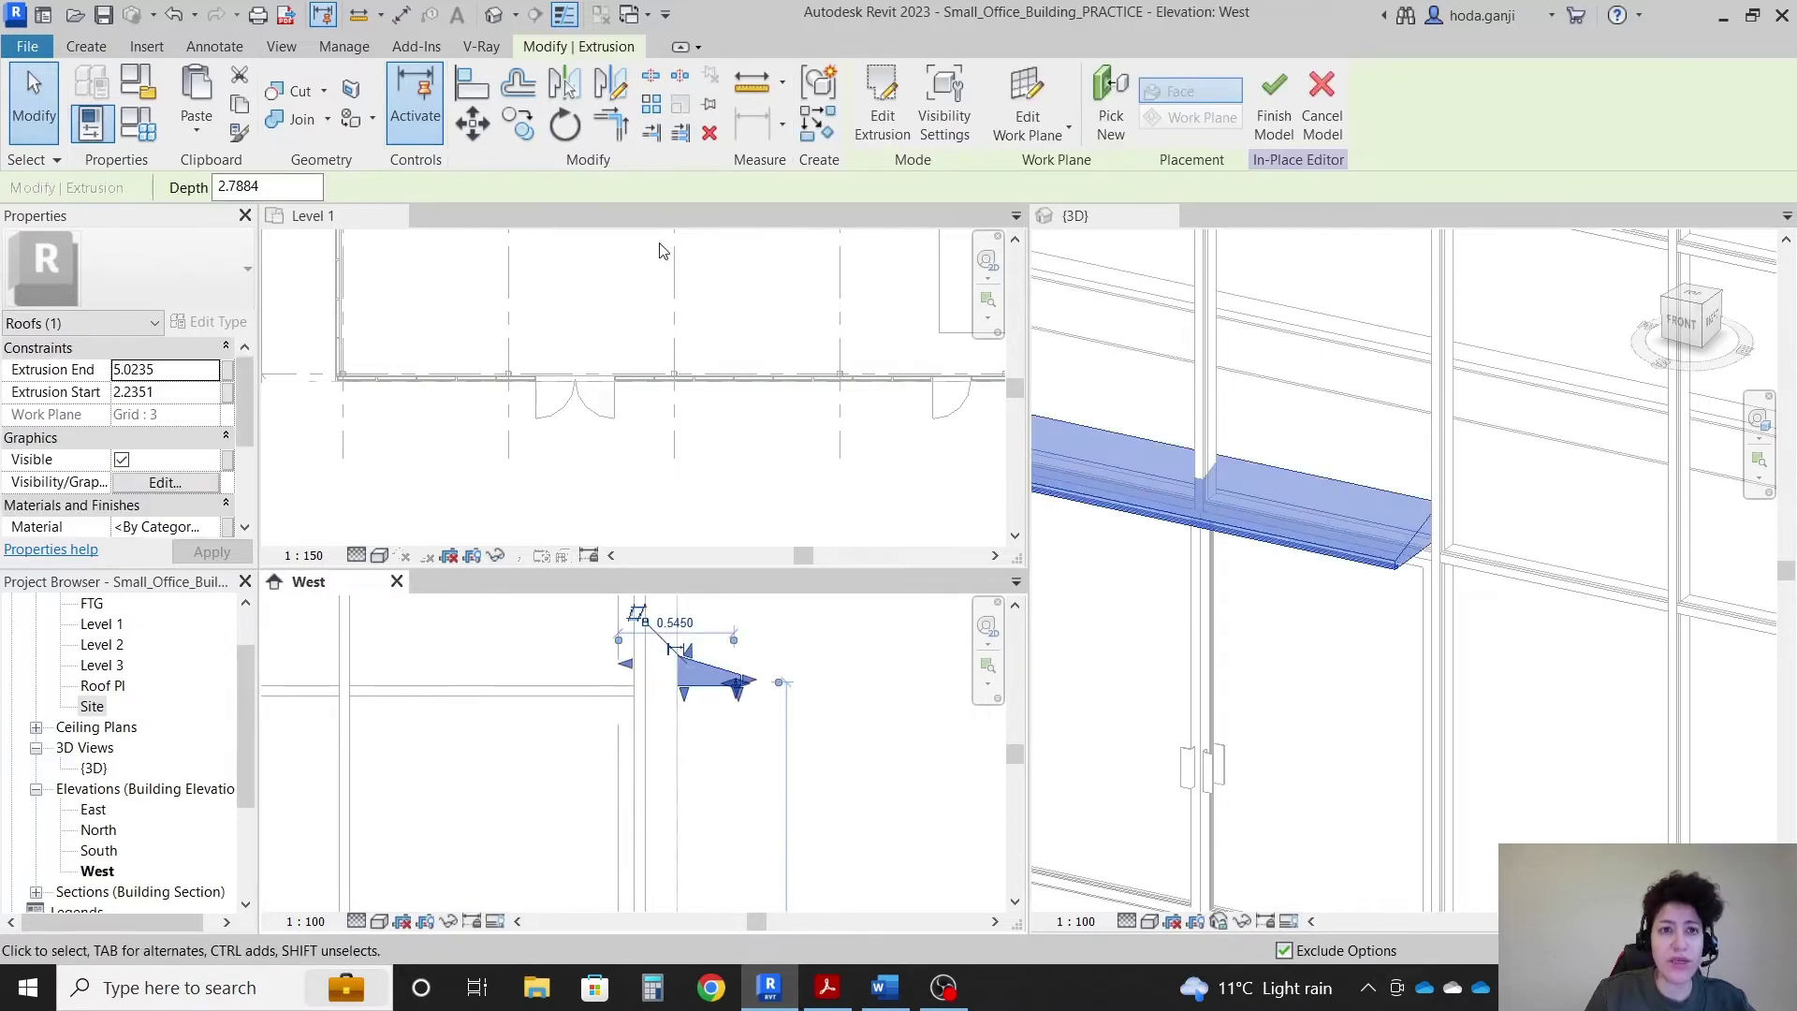
left_click(882, 103)
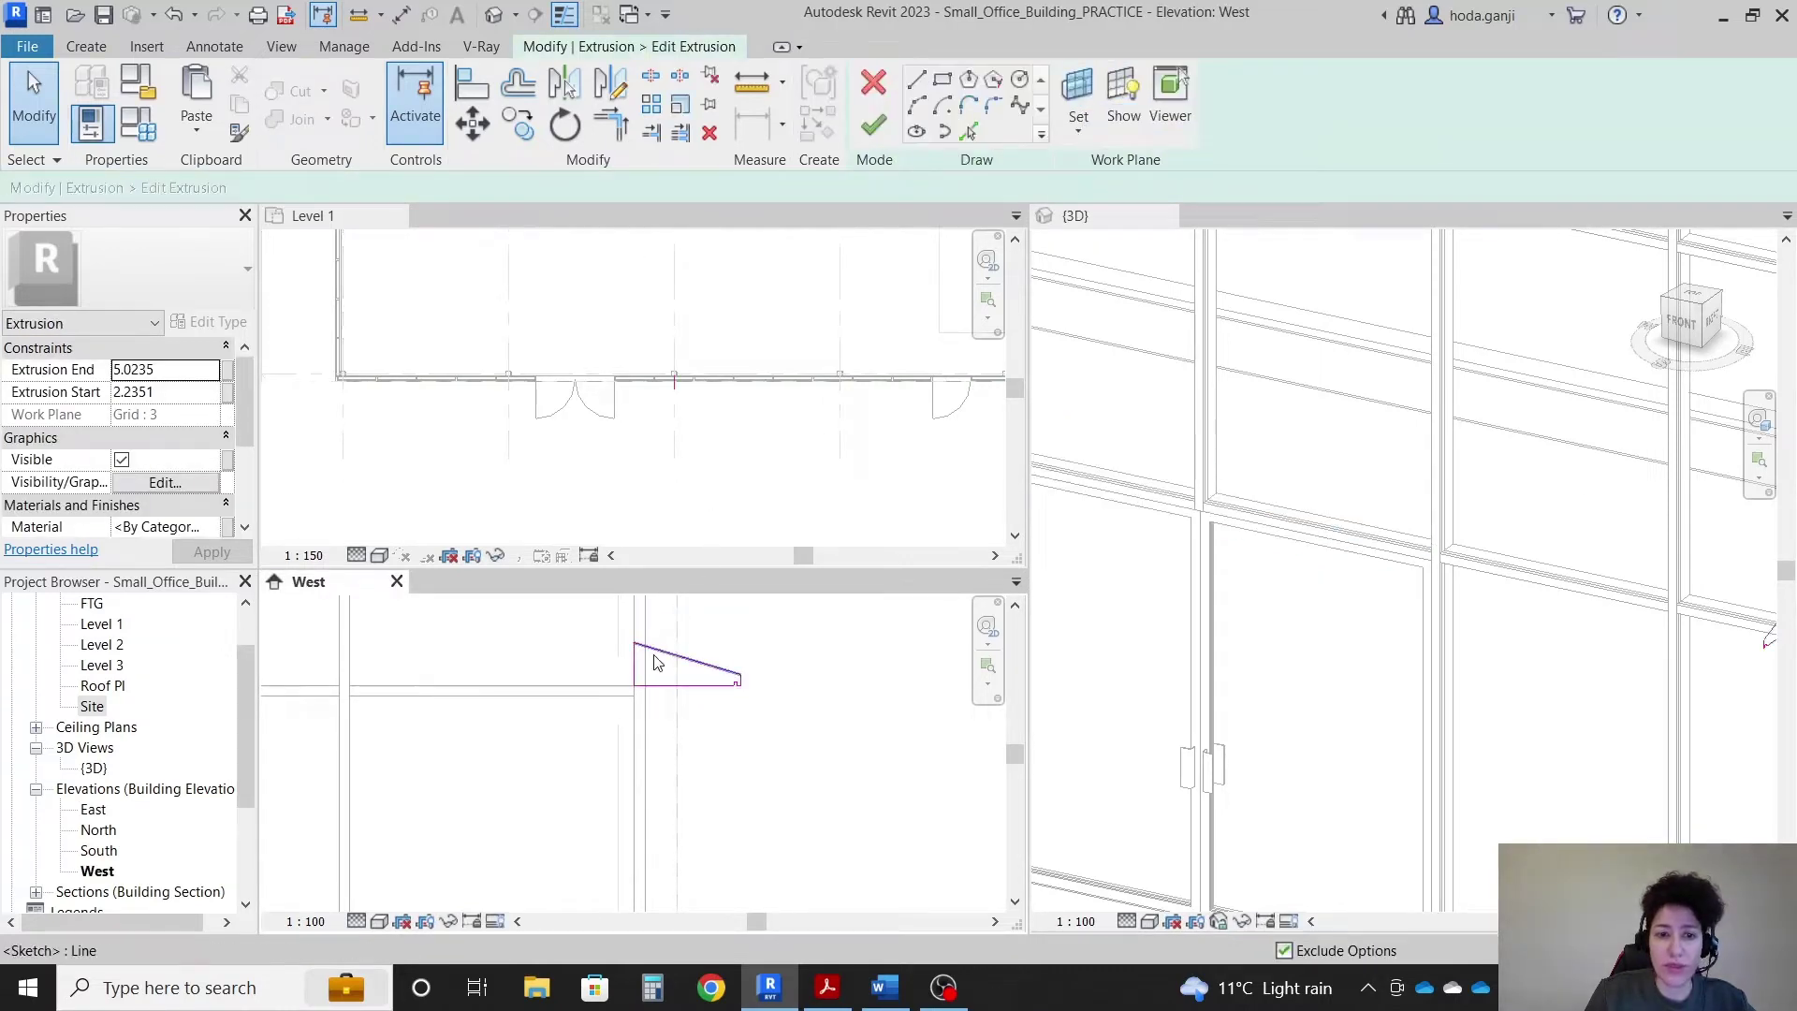
Step: Move the whole profile sketch to the curtain panel endpoint, then finish the sketch and model
left_click_drag(574, 616, 874, 745)
scroll(739, 716, "up", 2)
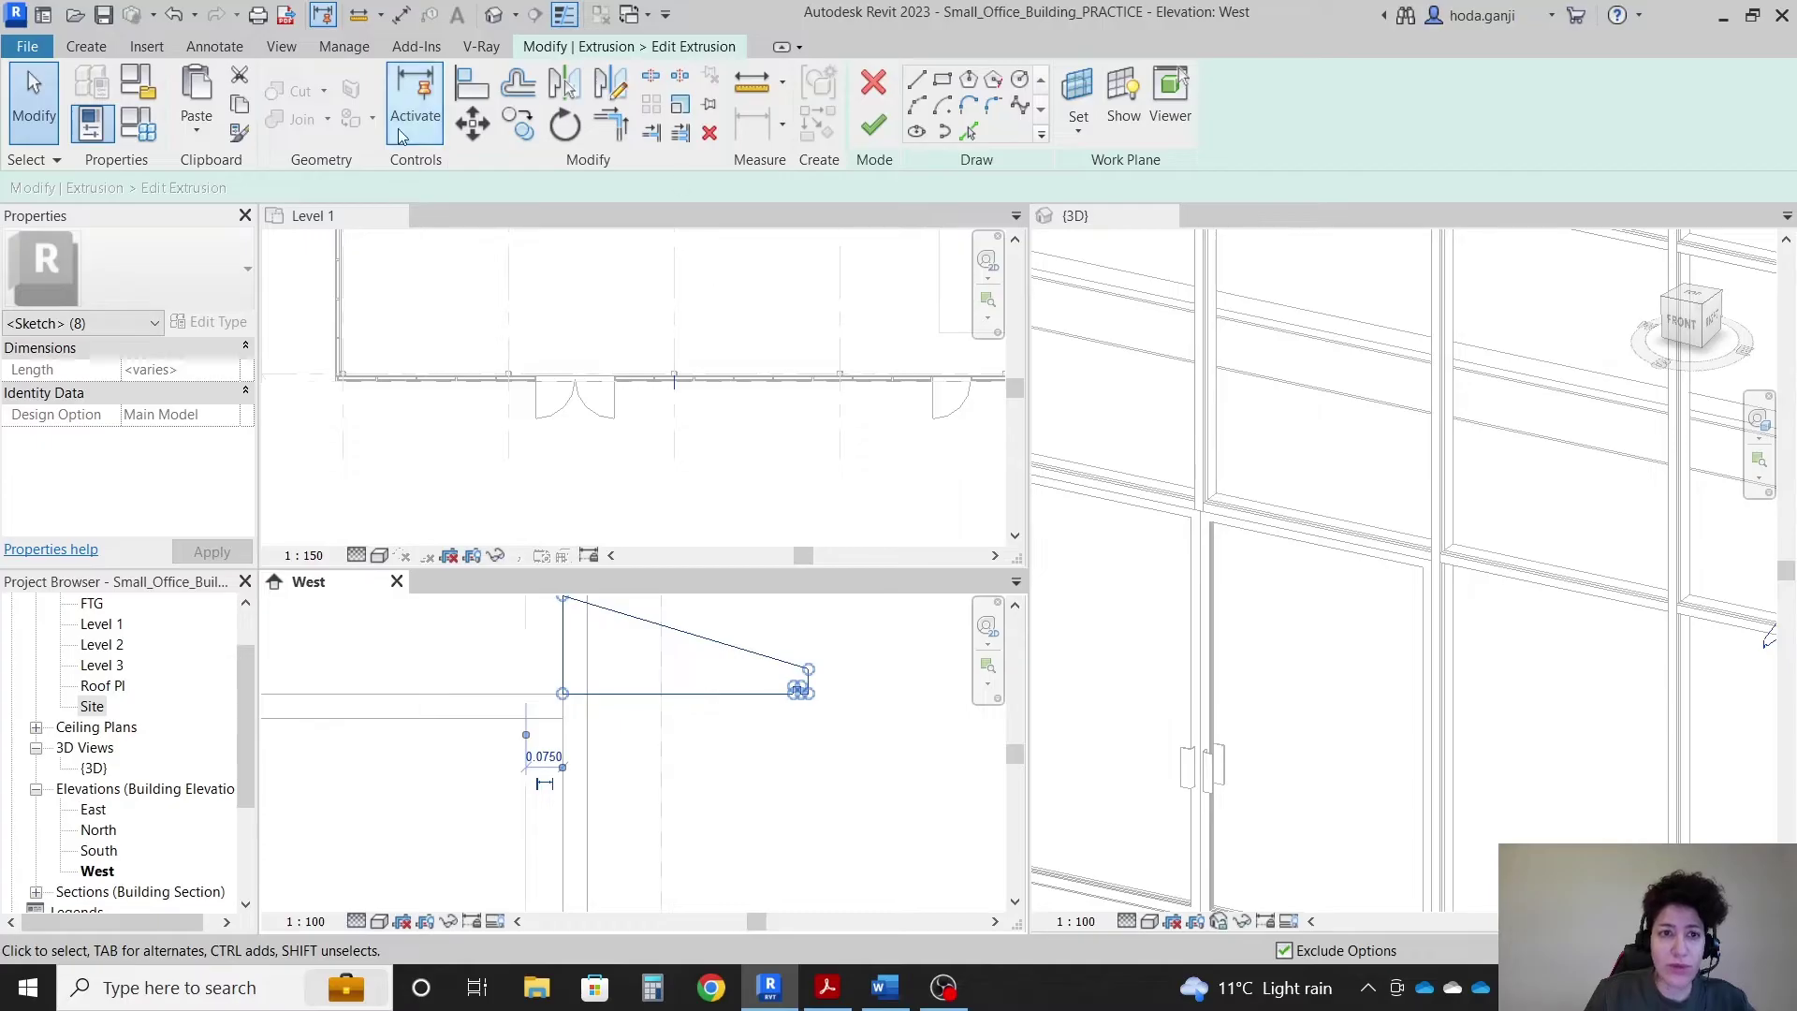
left_click(473, 124)
left_click(564, 693)
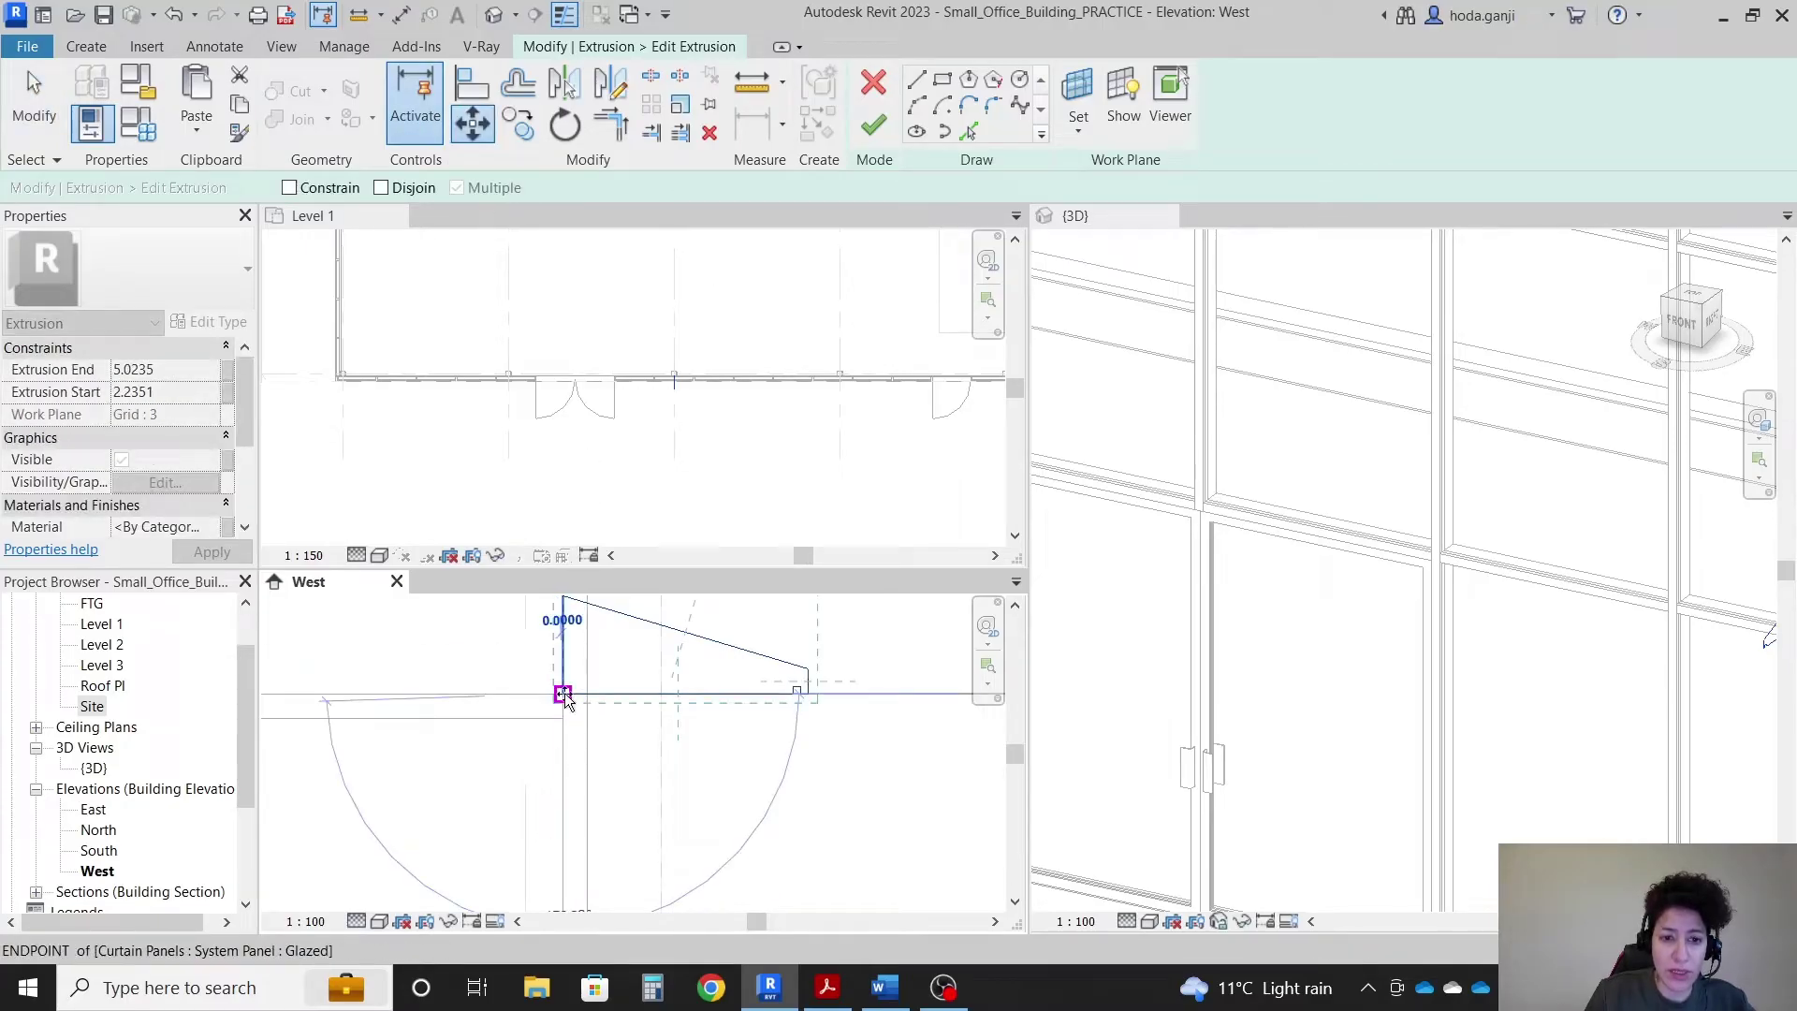
left_click(660, 693)
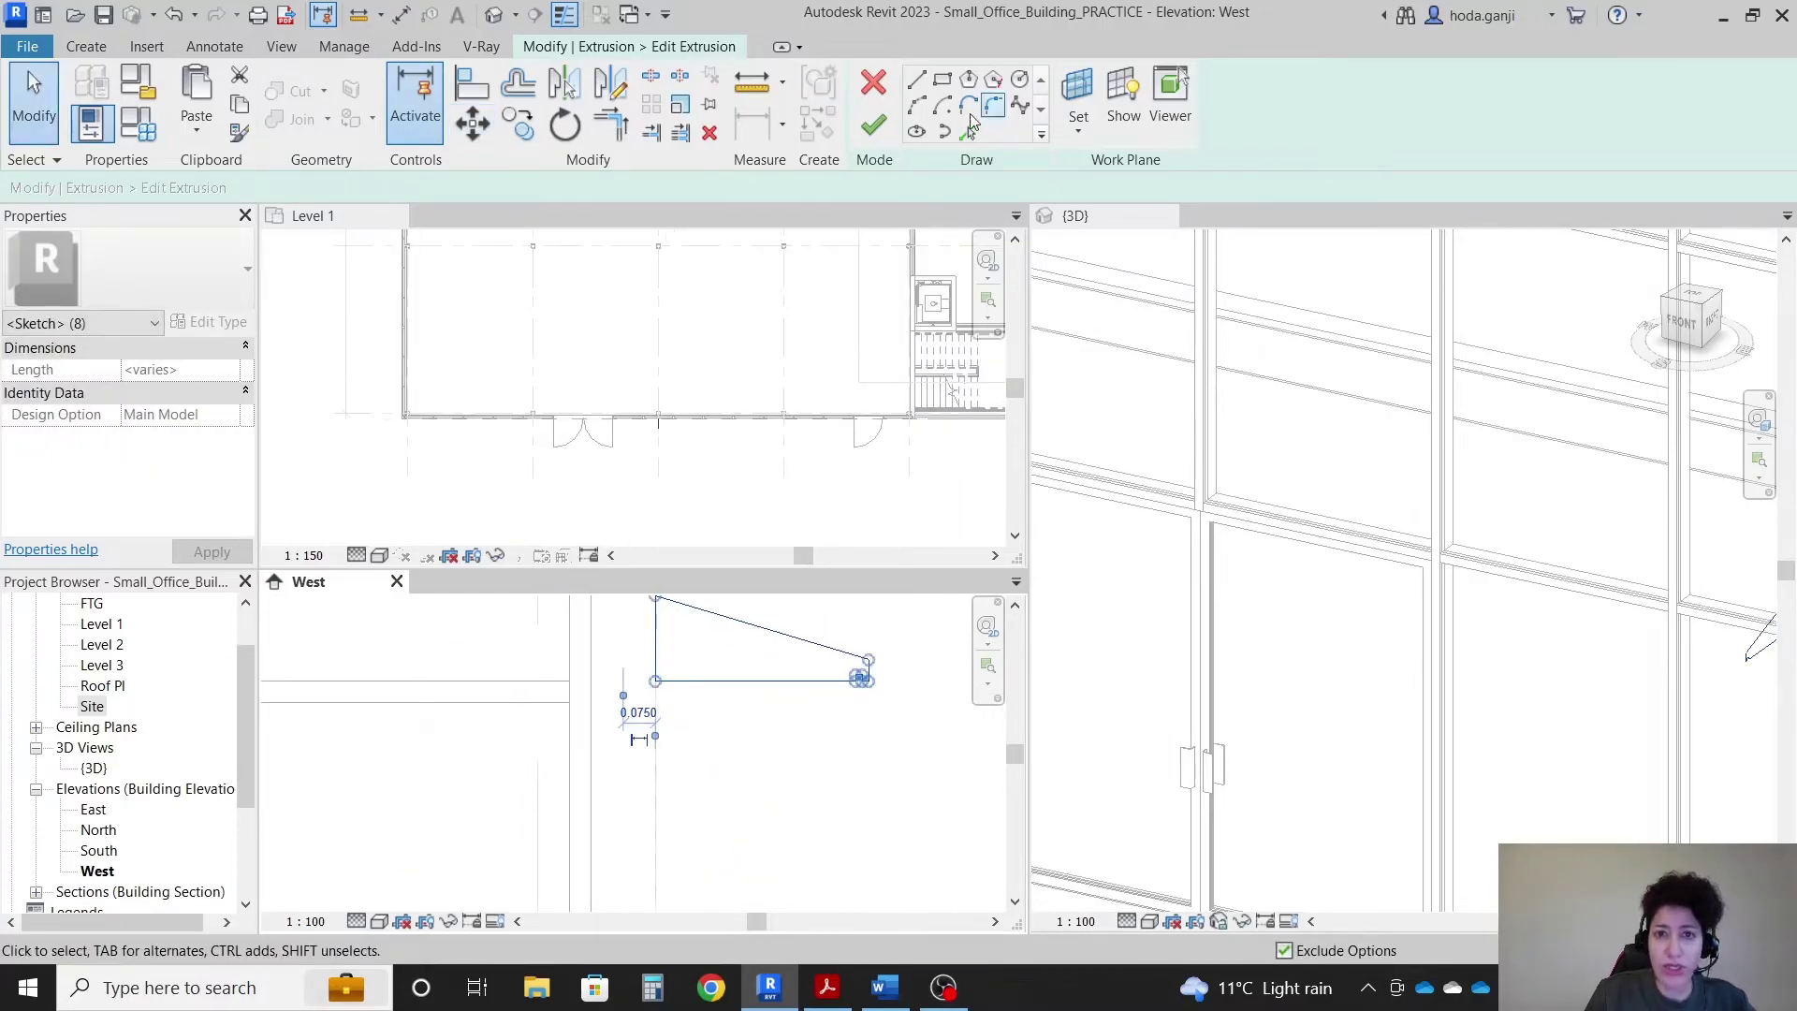
left_click(872, 128)
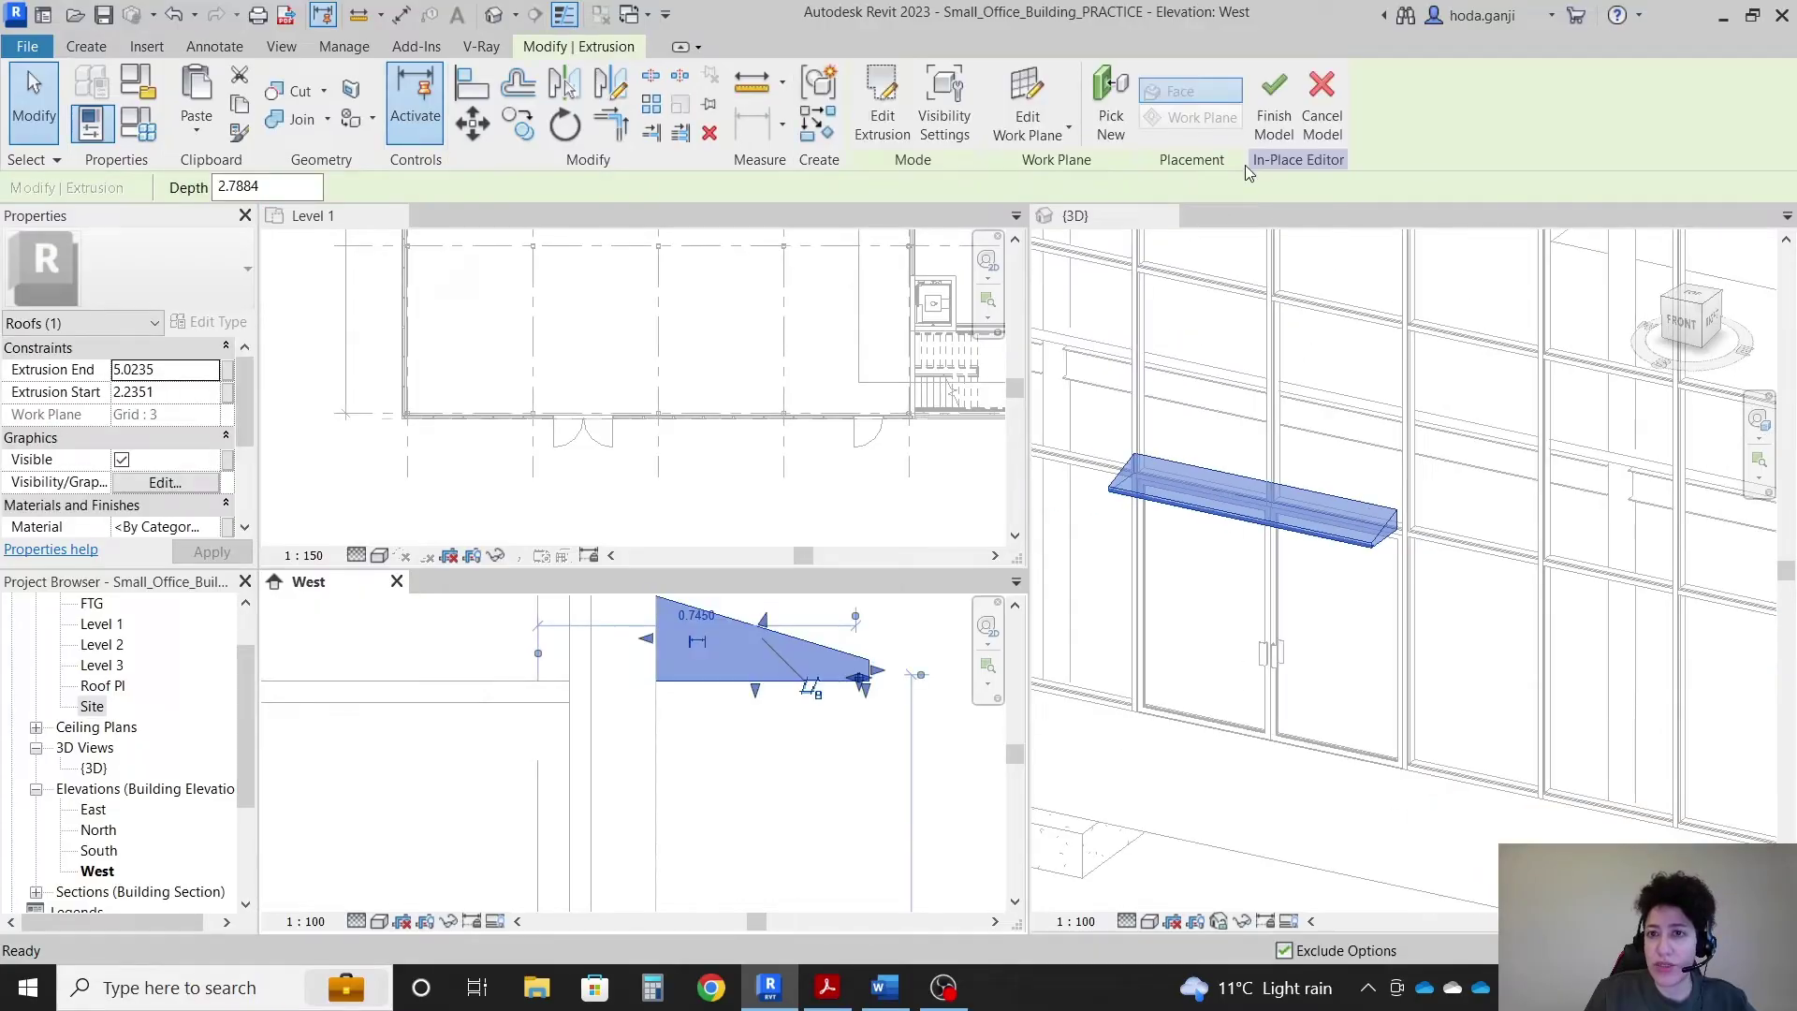
left_click(1274, 103)
scroll(1362, 671, "down", 4)
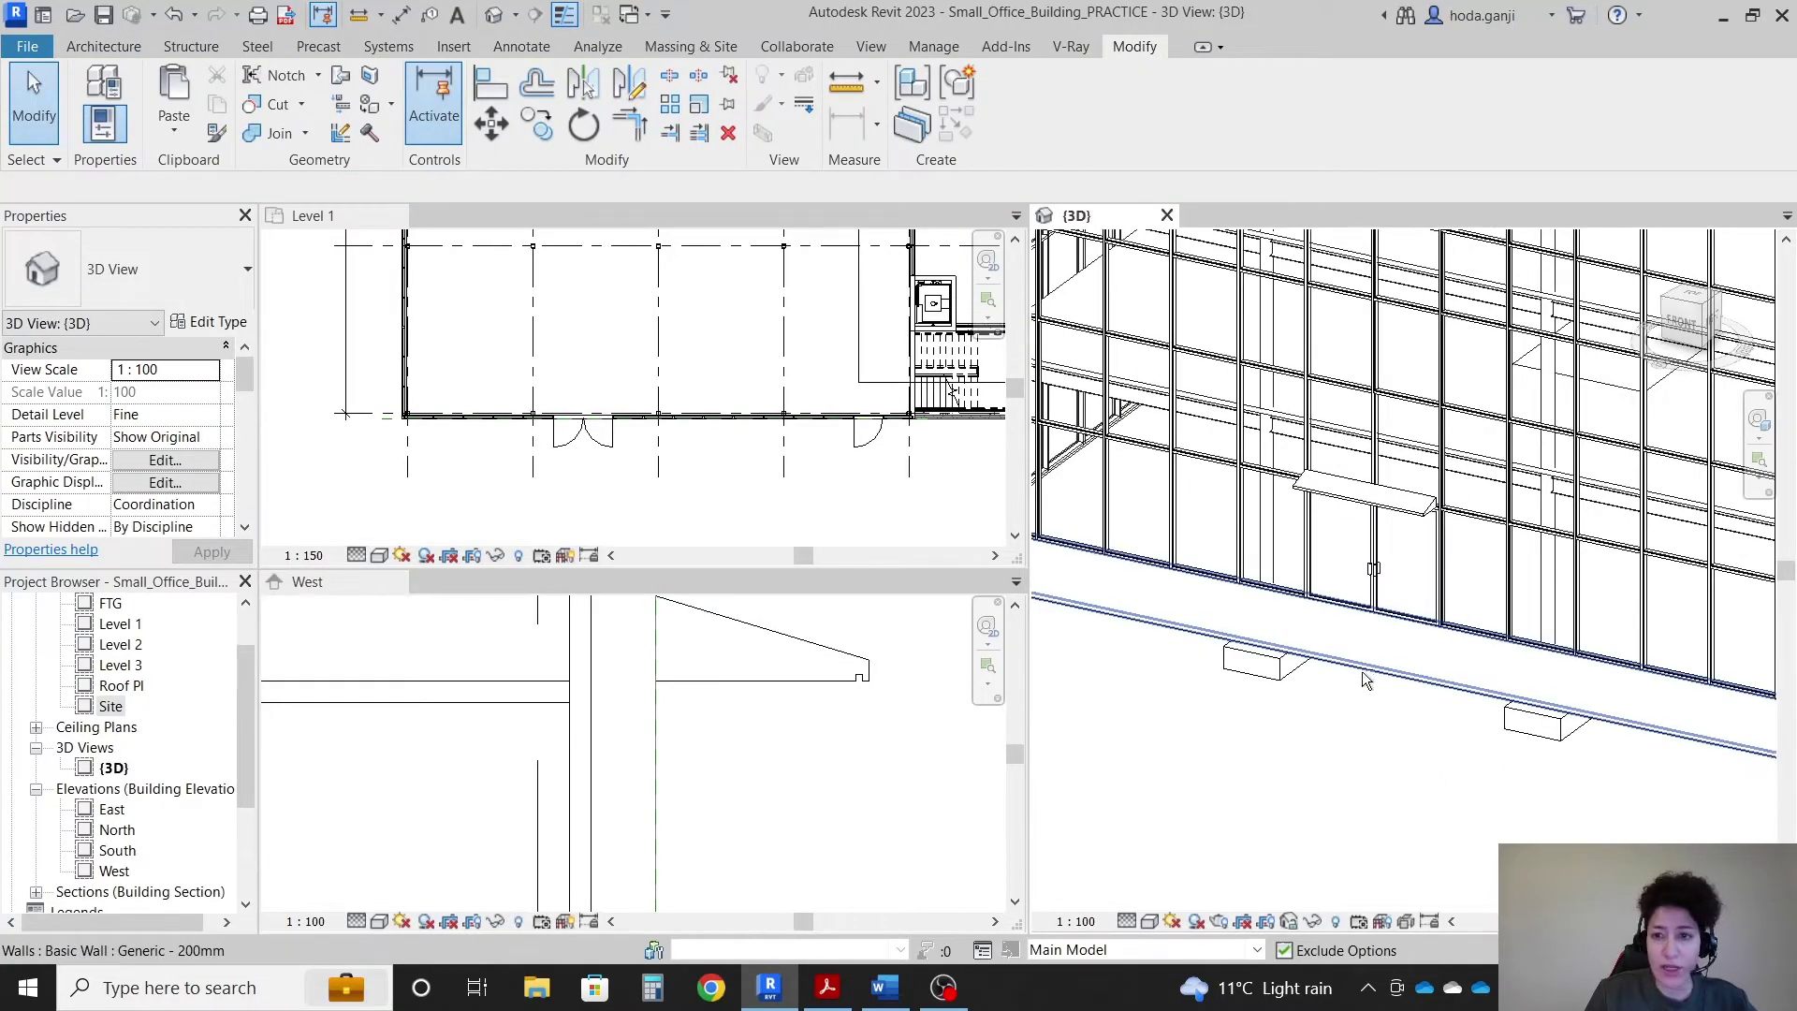
middle_click_drag(1361, 671, 1344, 604, "shift")
Step: Add the canopy roof to Canopy Options under Canopy 1 only
left_click(1451, 506)
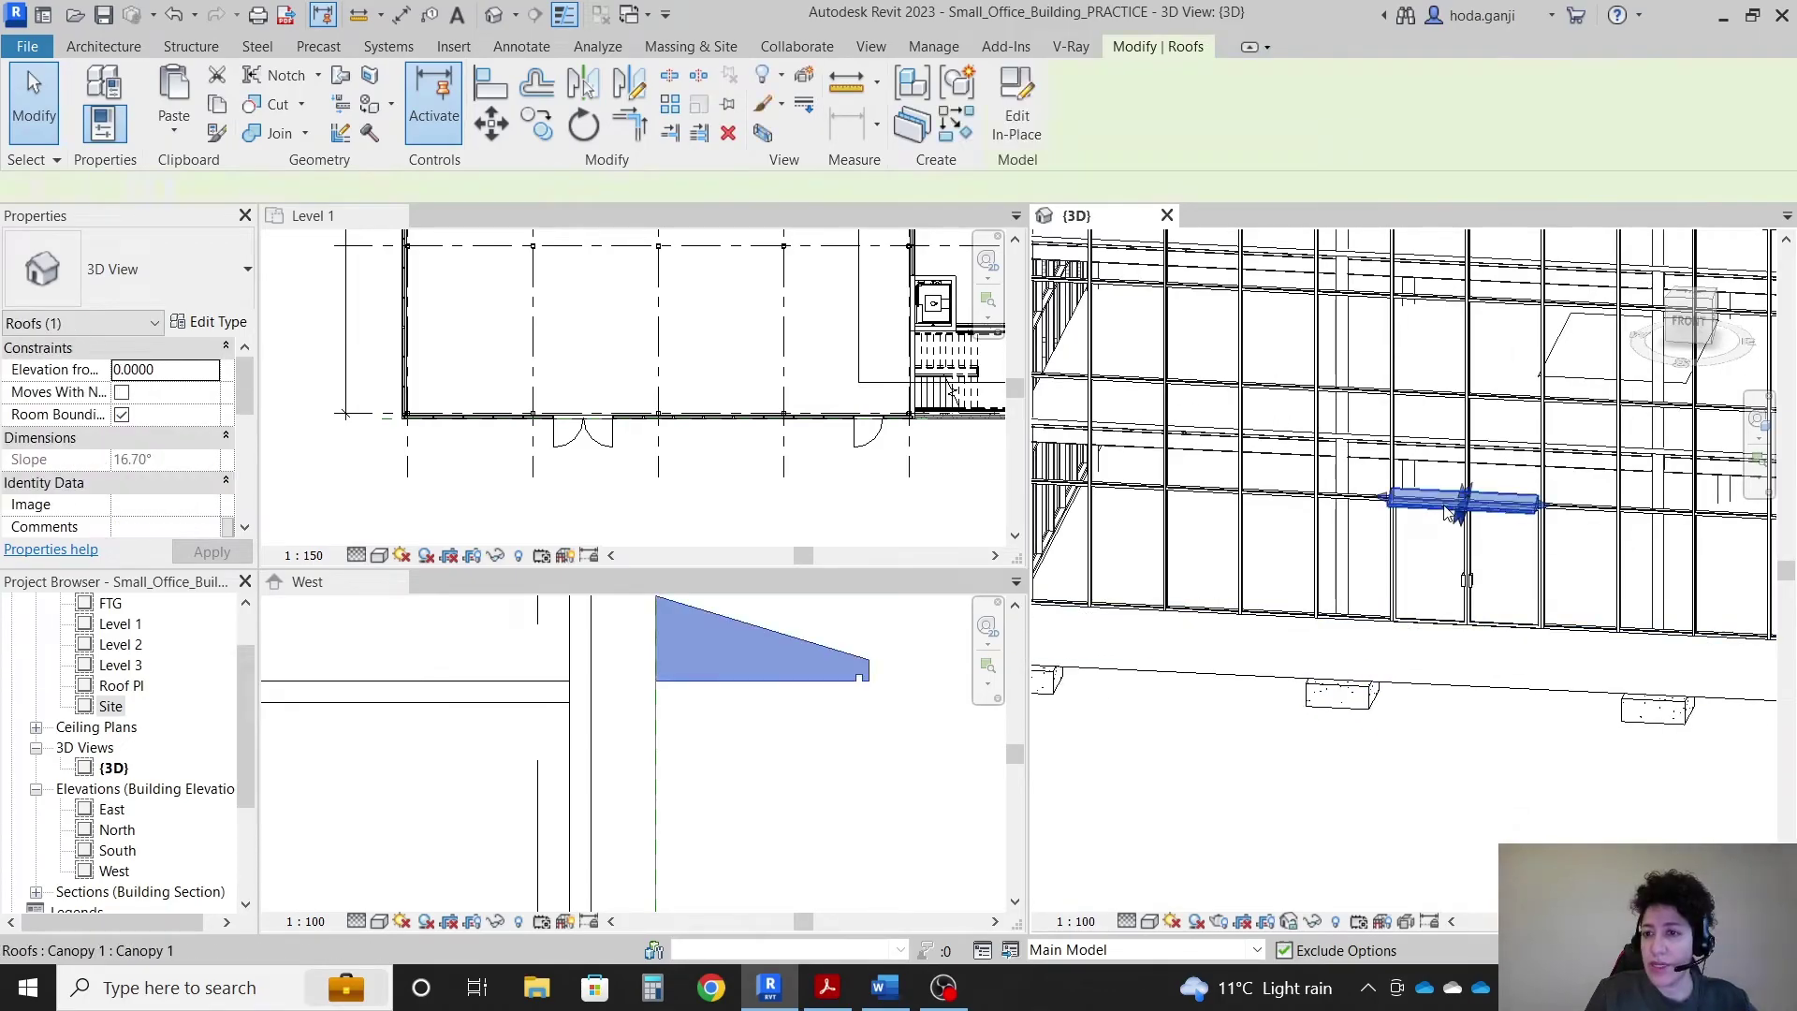
left_click(1012, 951)
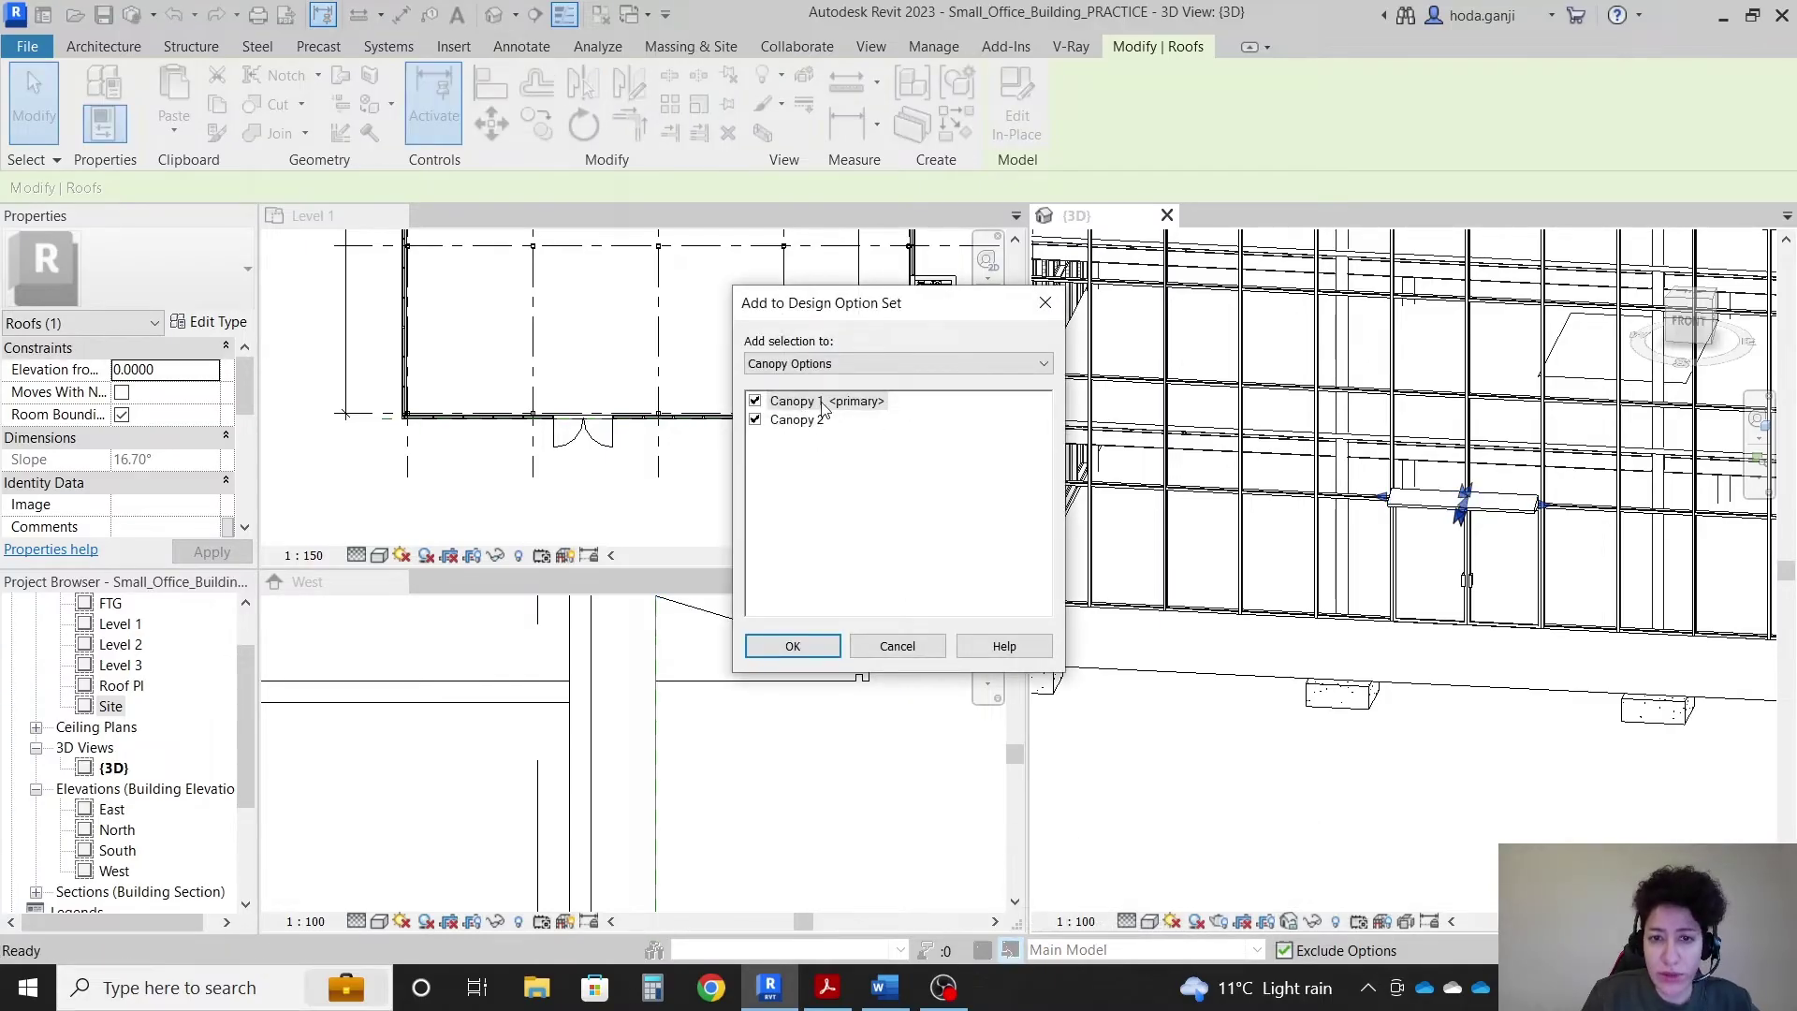
left_click(755, 420)
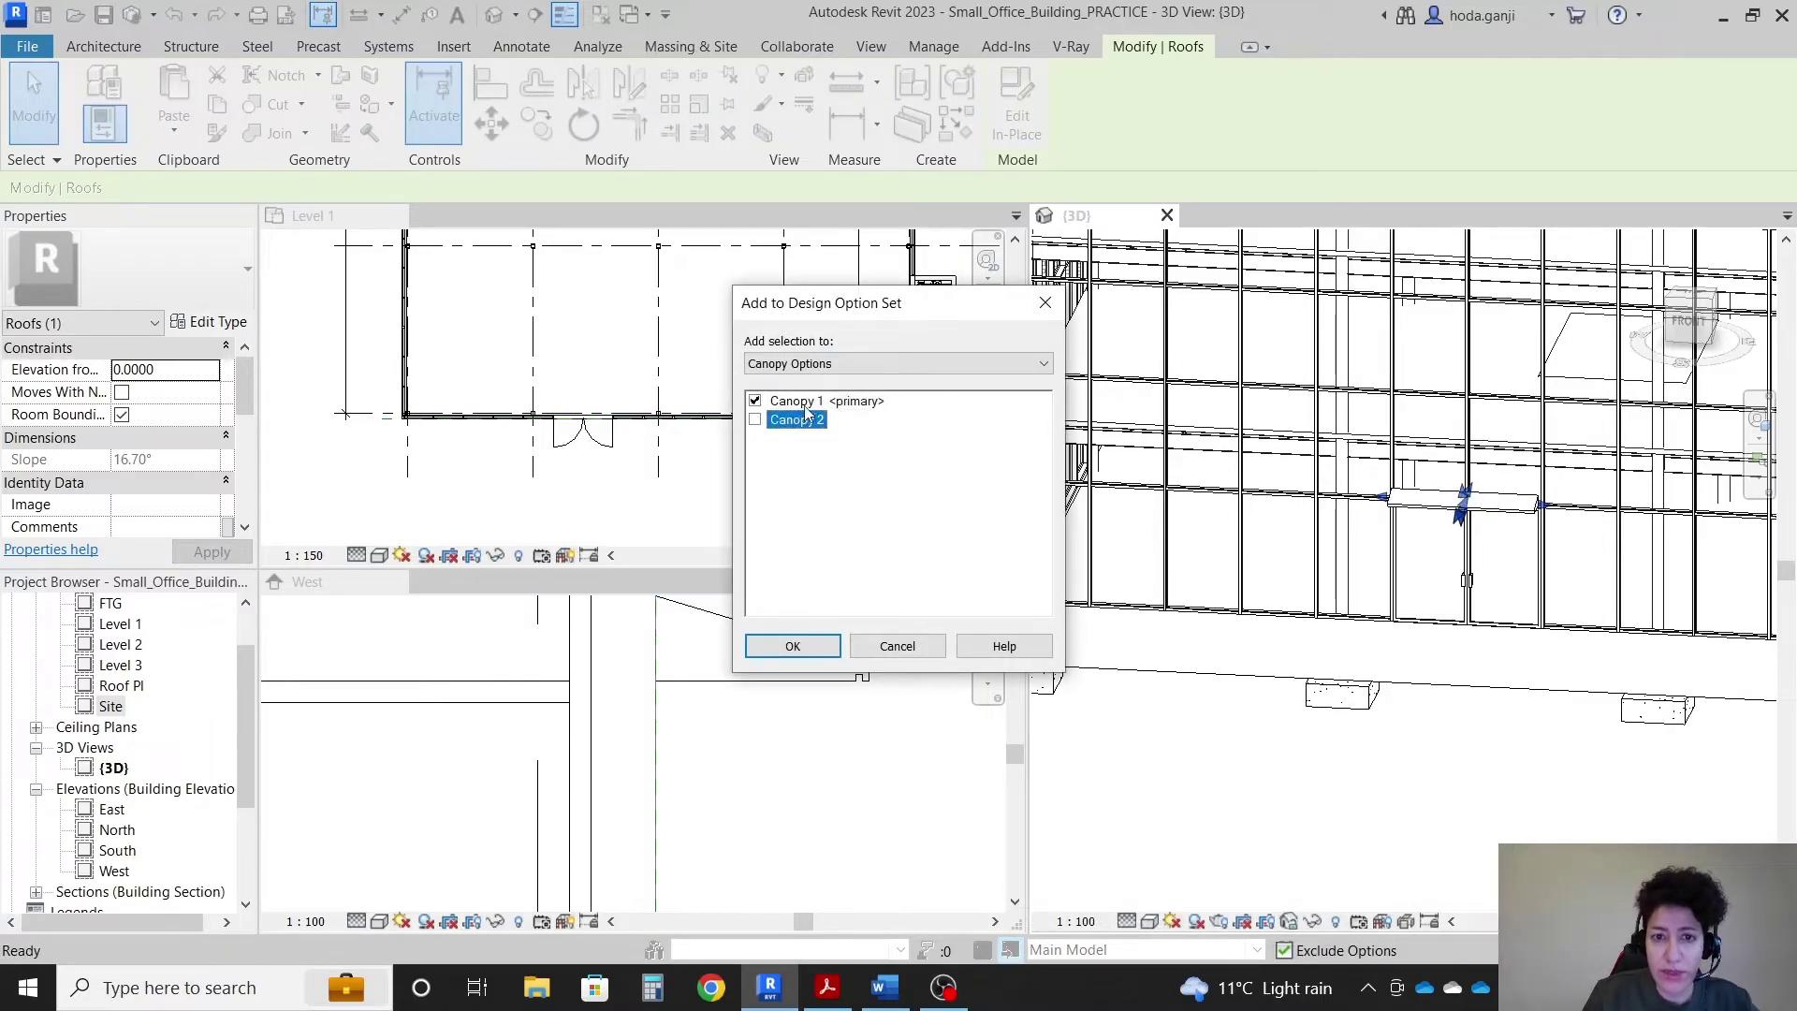
left_click(845, 403)
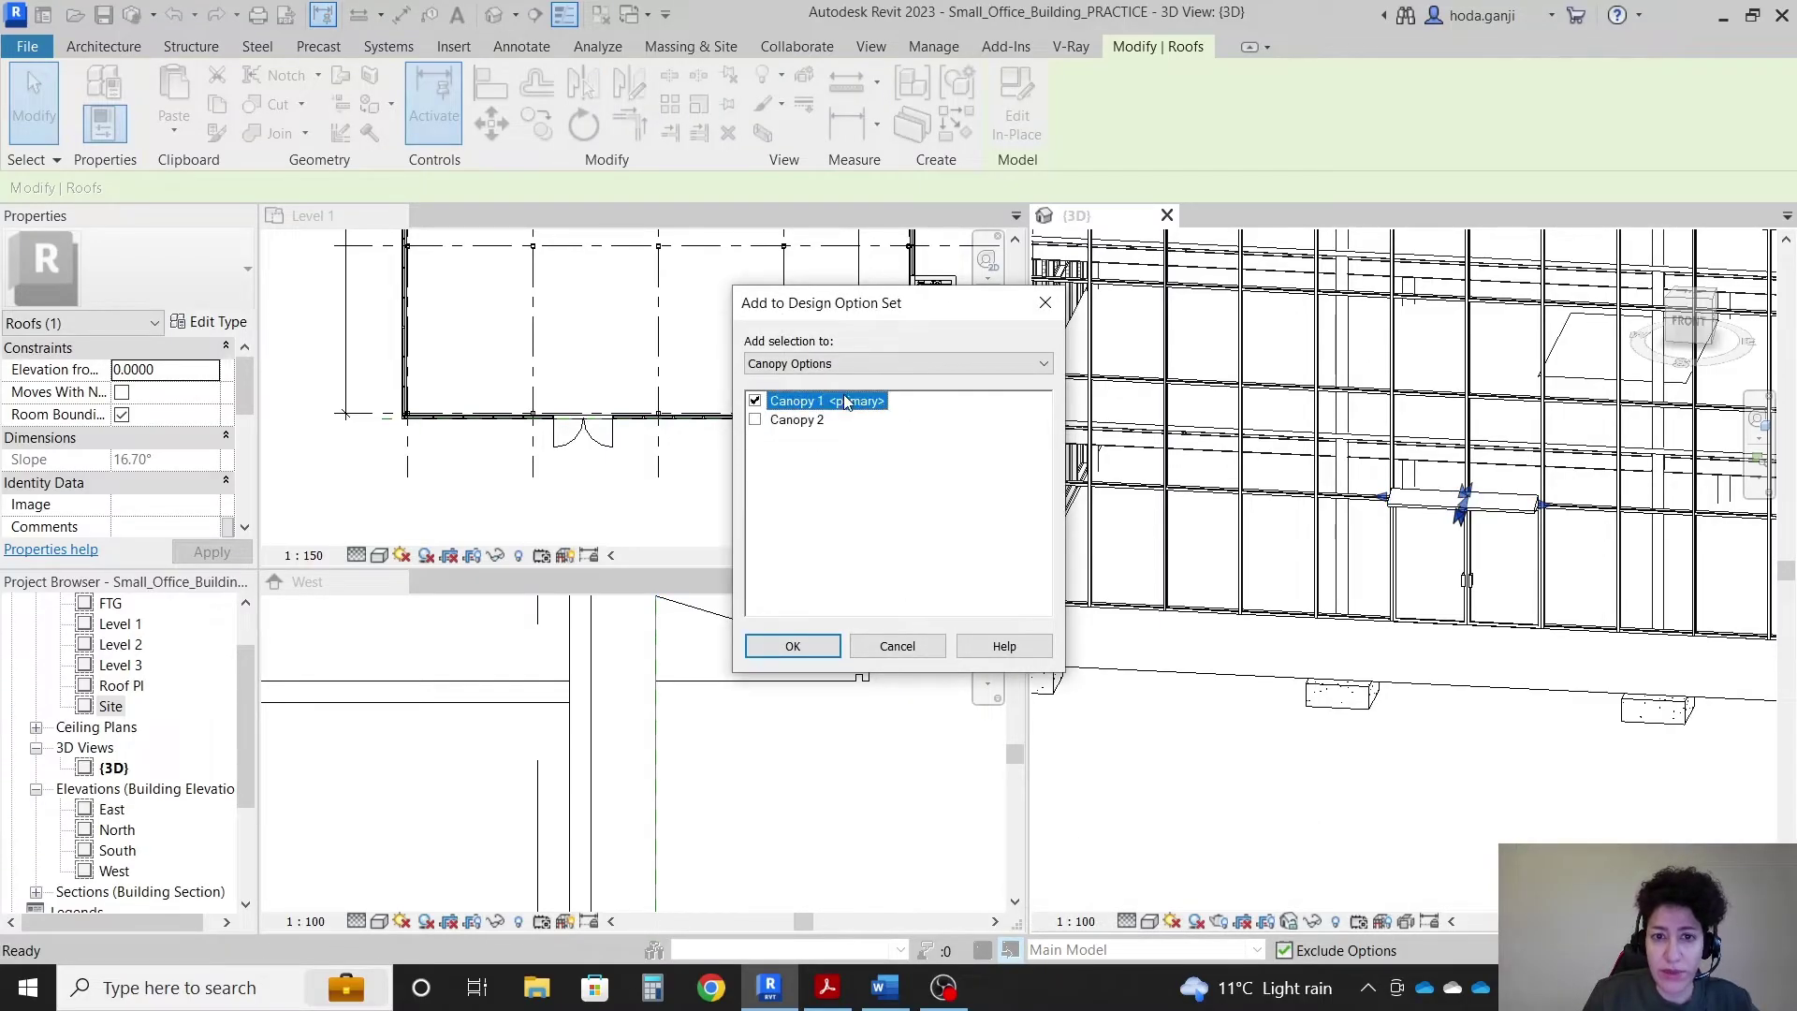
left_click(793, 645)
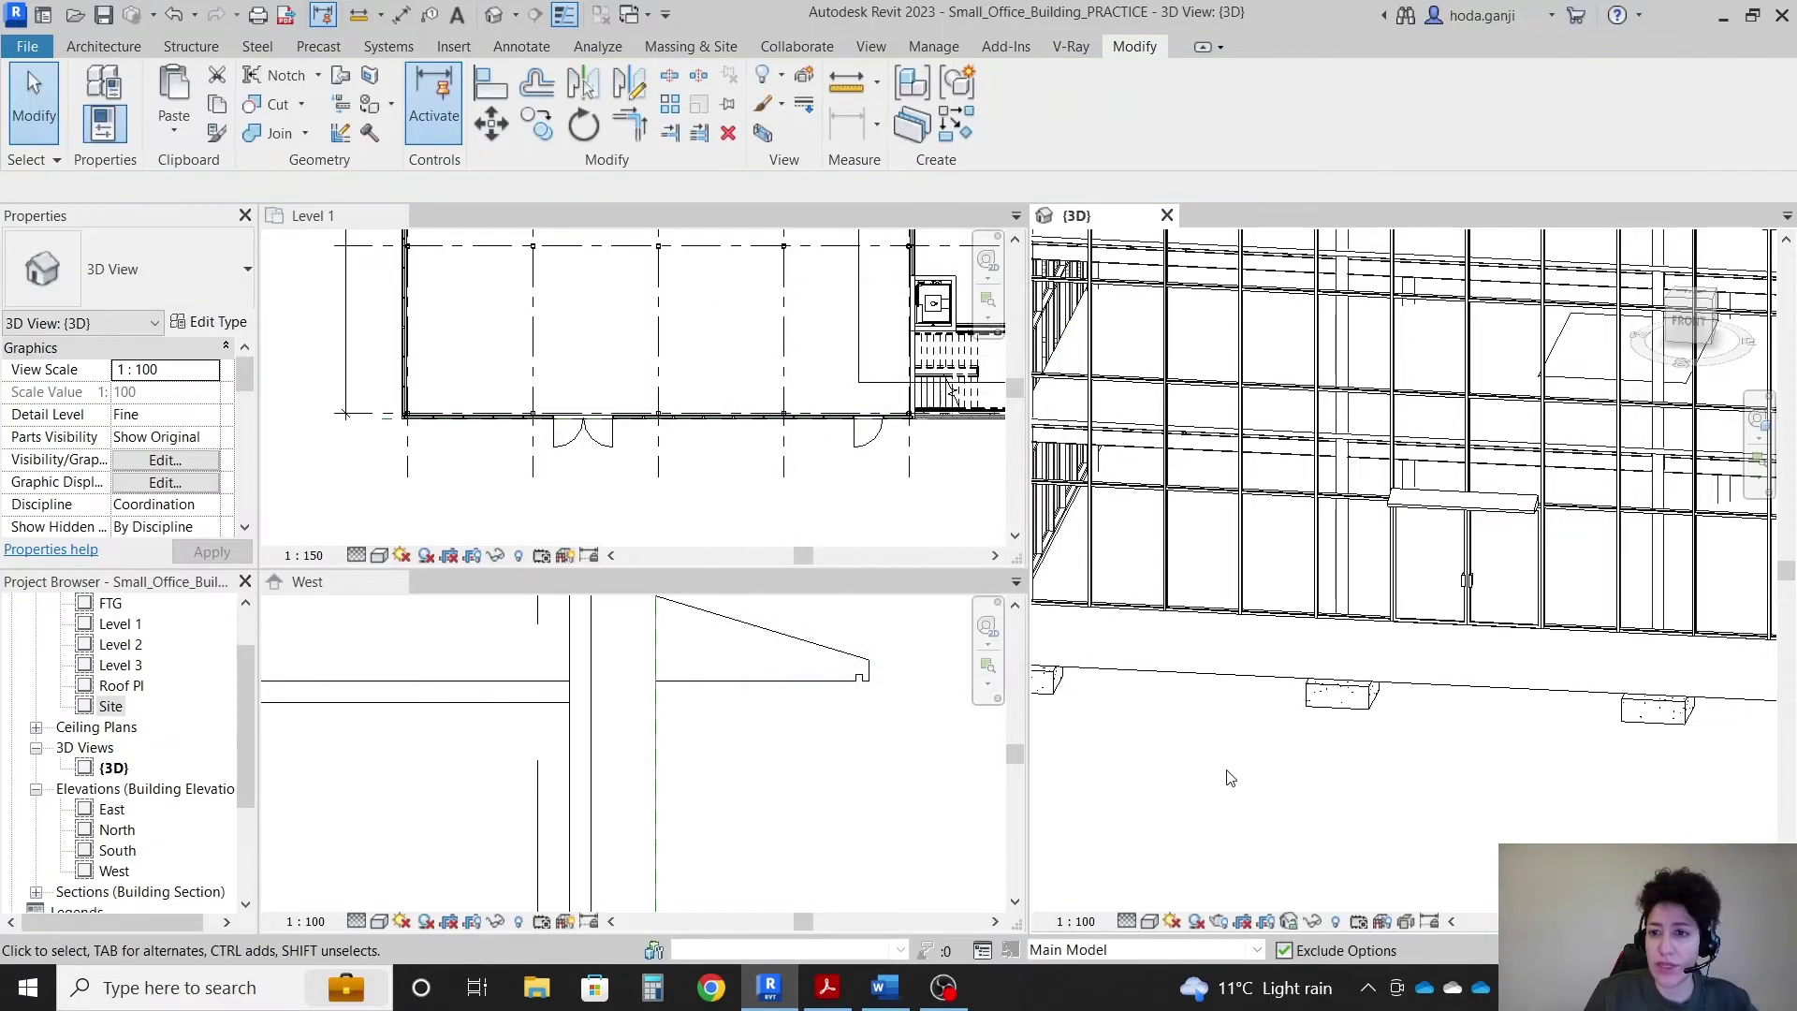
Step: Make Canopy 2 the primary option in Design Options
left_click(983, 951)
left_click(1102, 441)
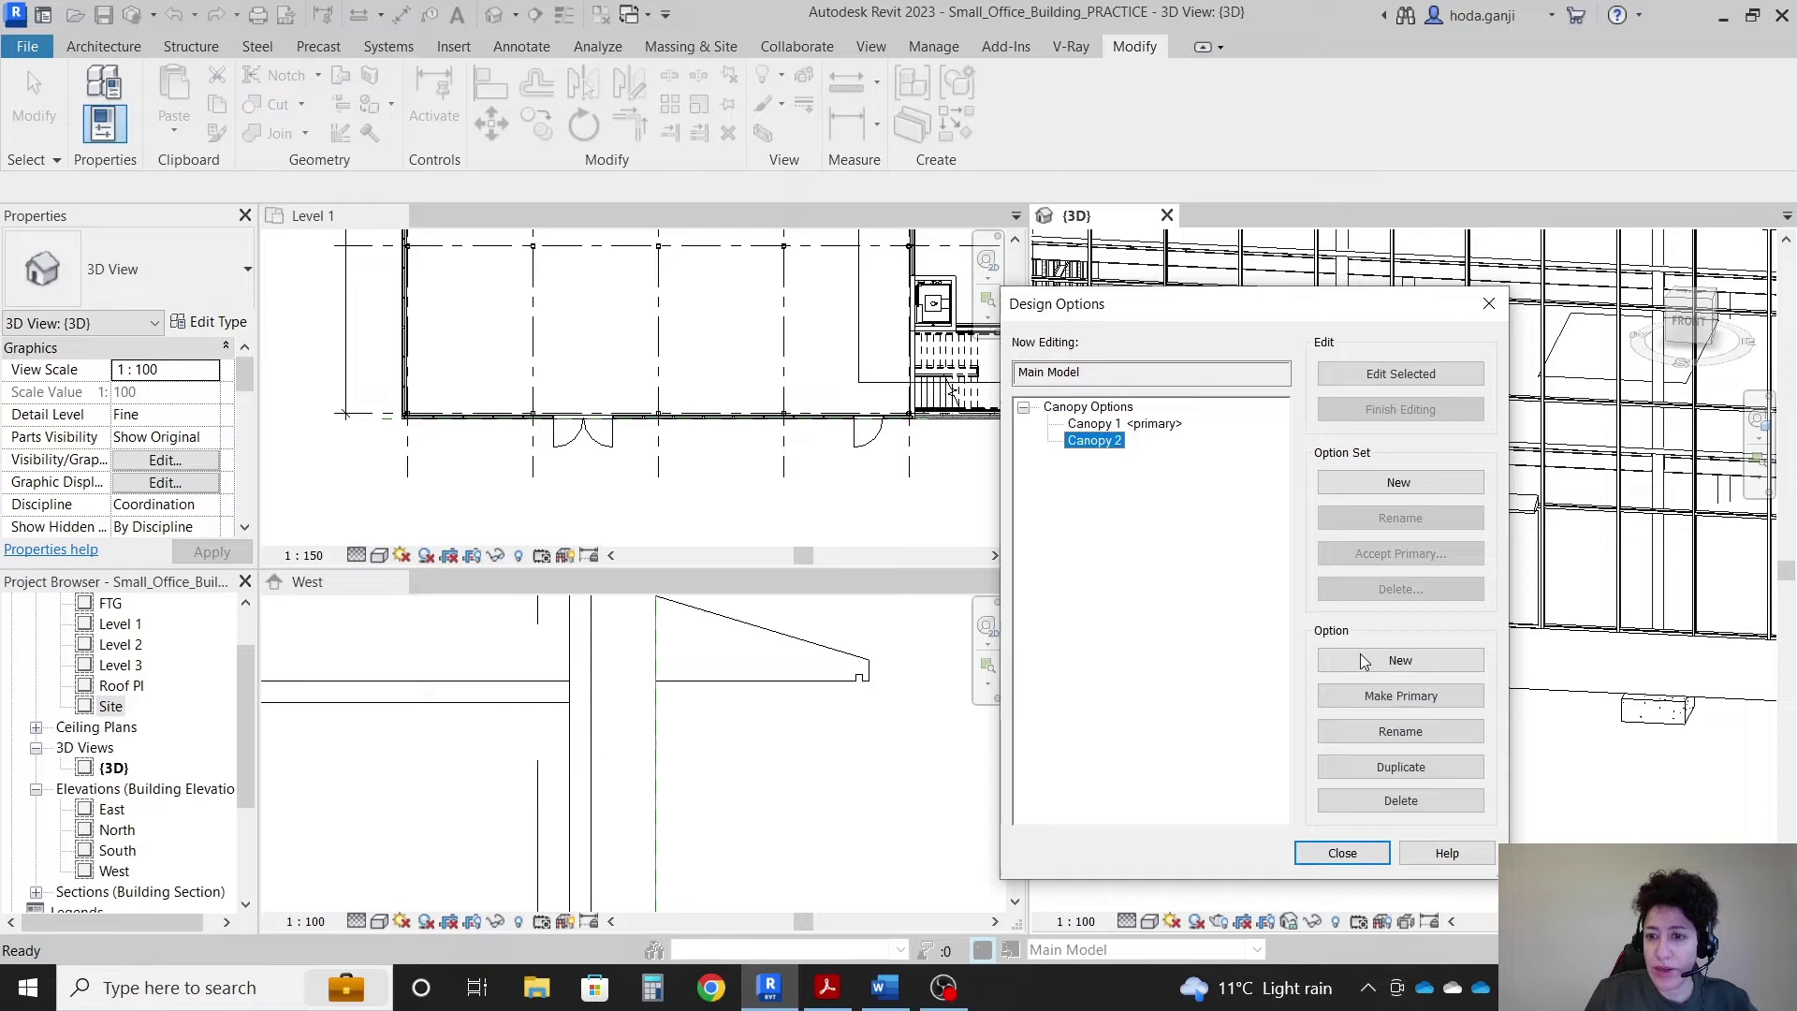
left_click(1394, 699)
left_click(1342, 852)
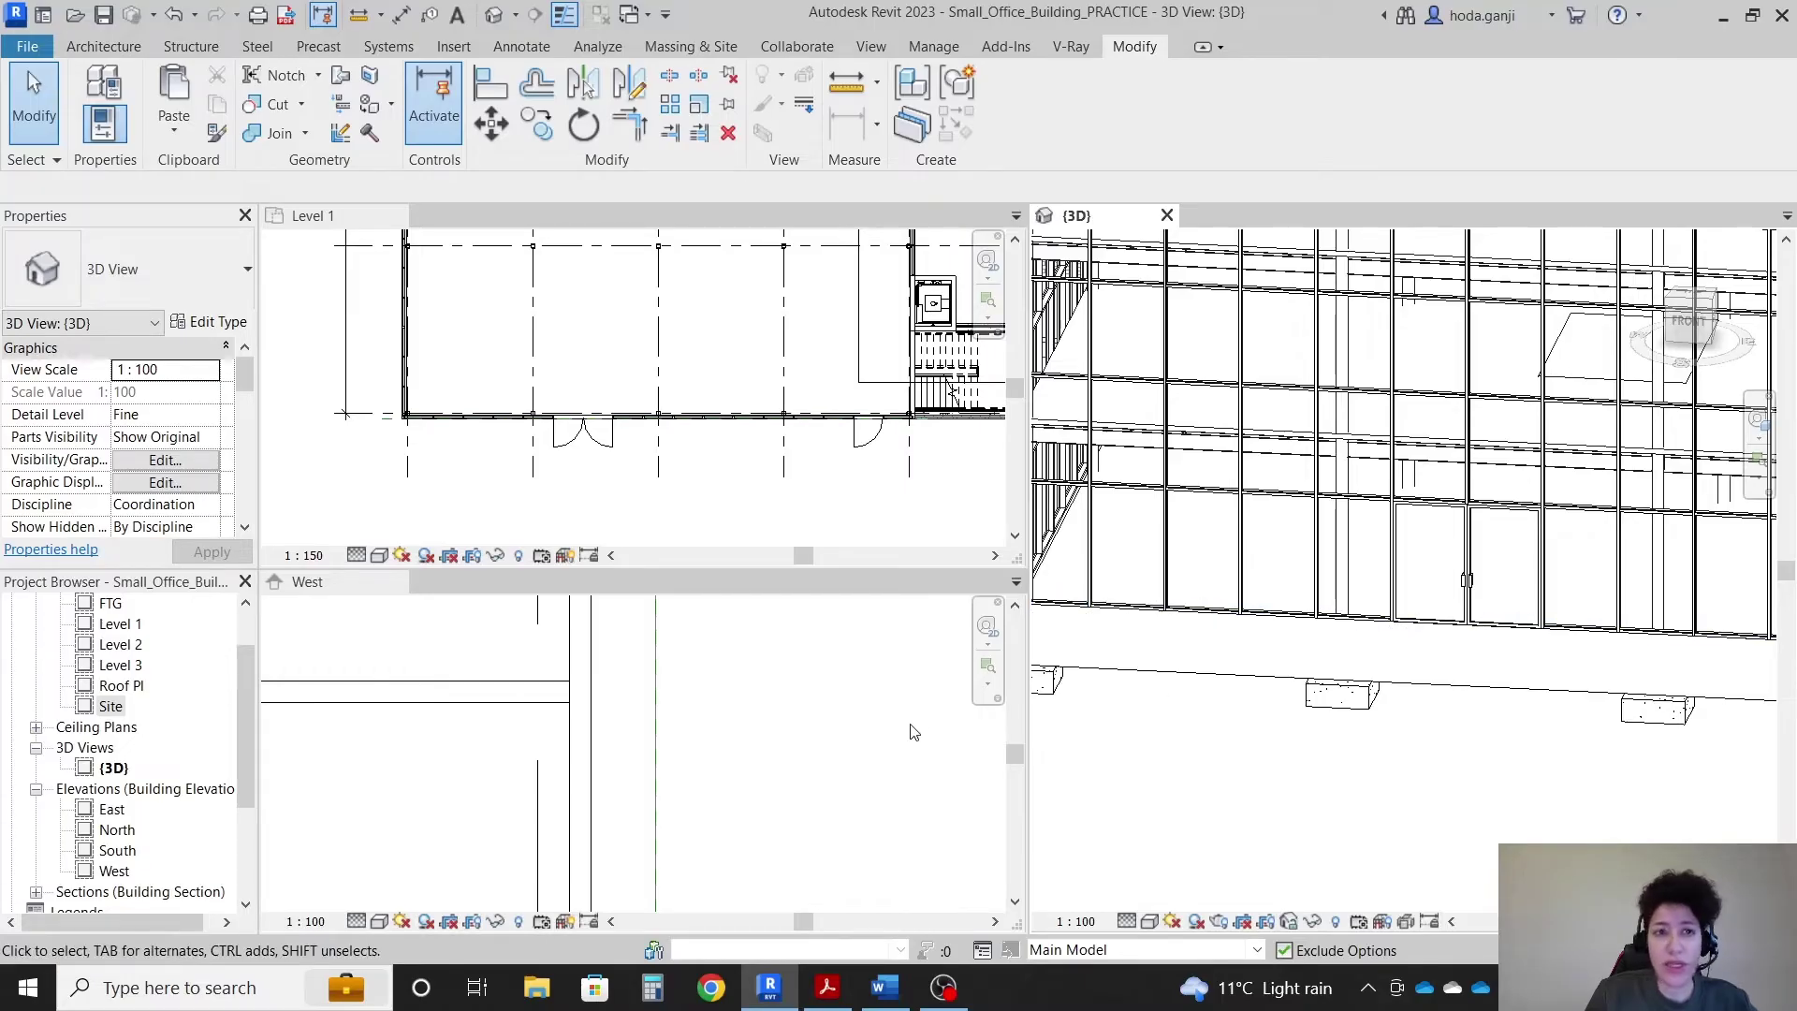
Step: Model a new in-place Roofs element named Canopy B
left_click(133, 54)
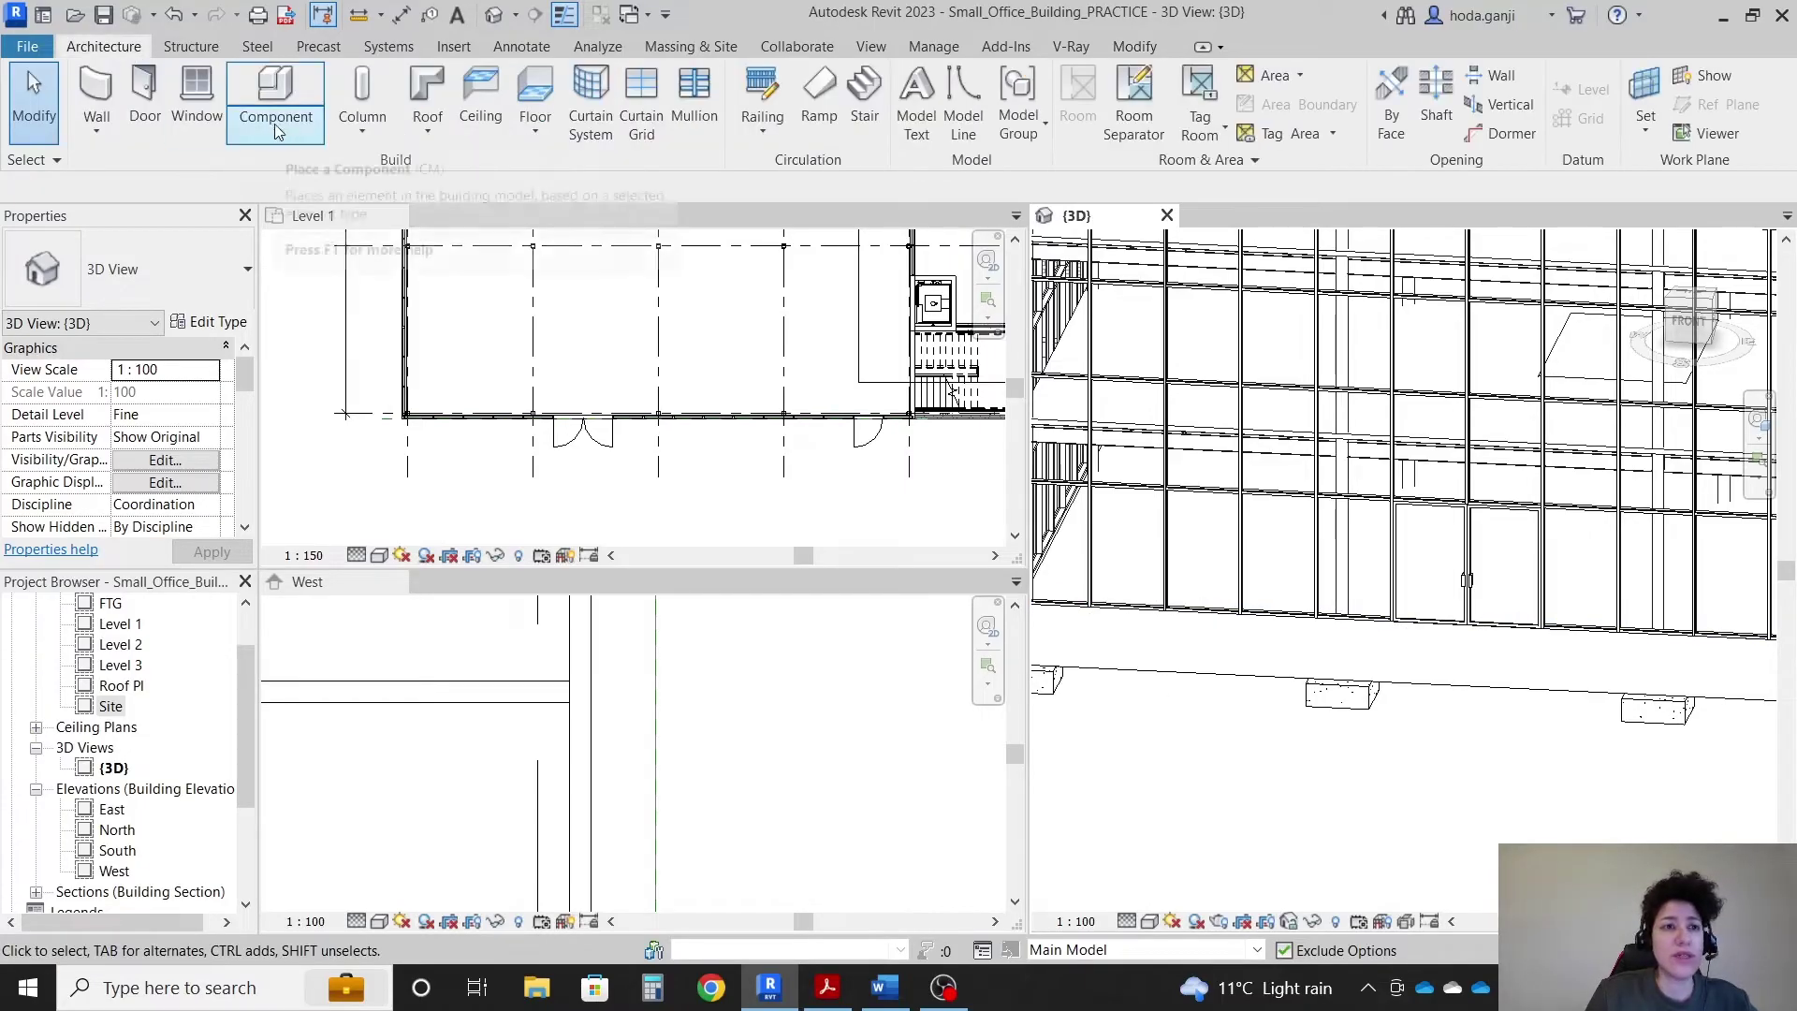
left_click(275, 130)
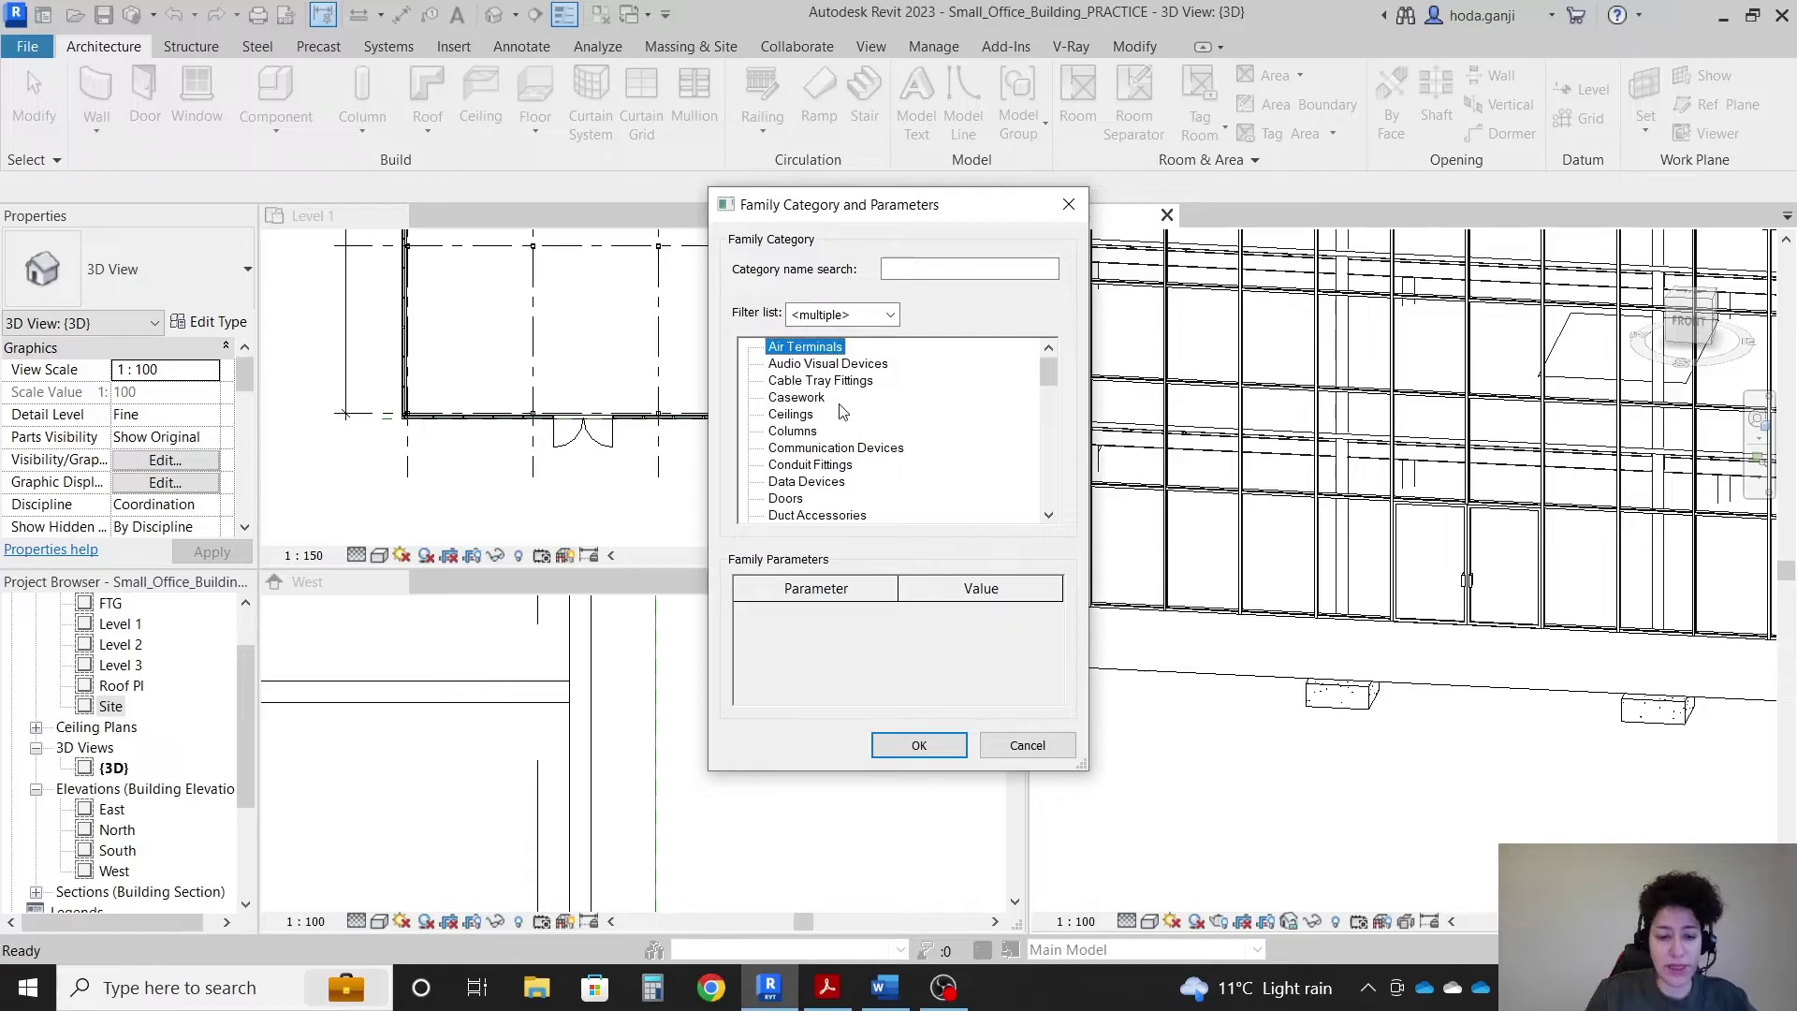
key("r")
scroll(845, 457, "down", 1)
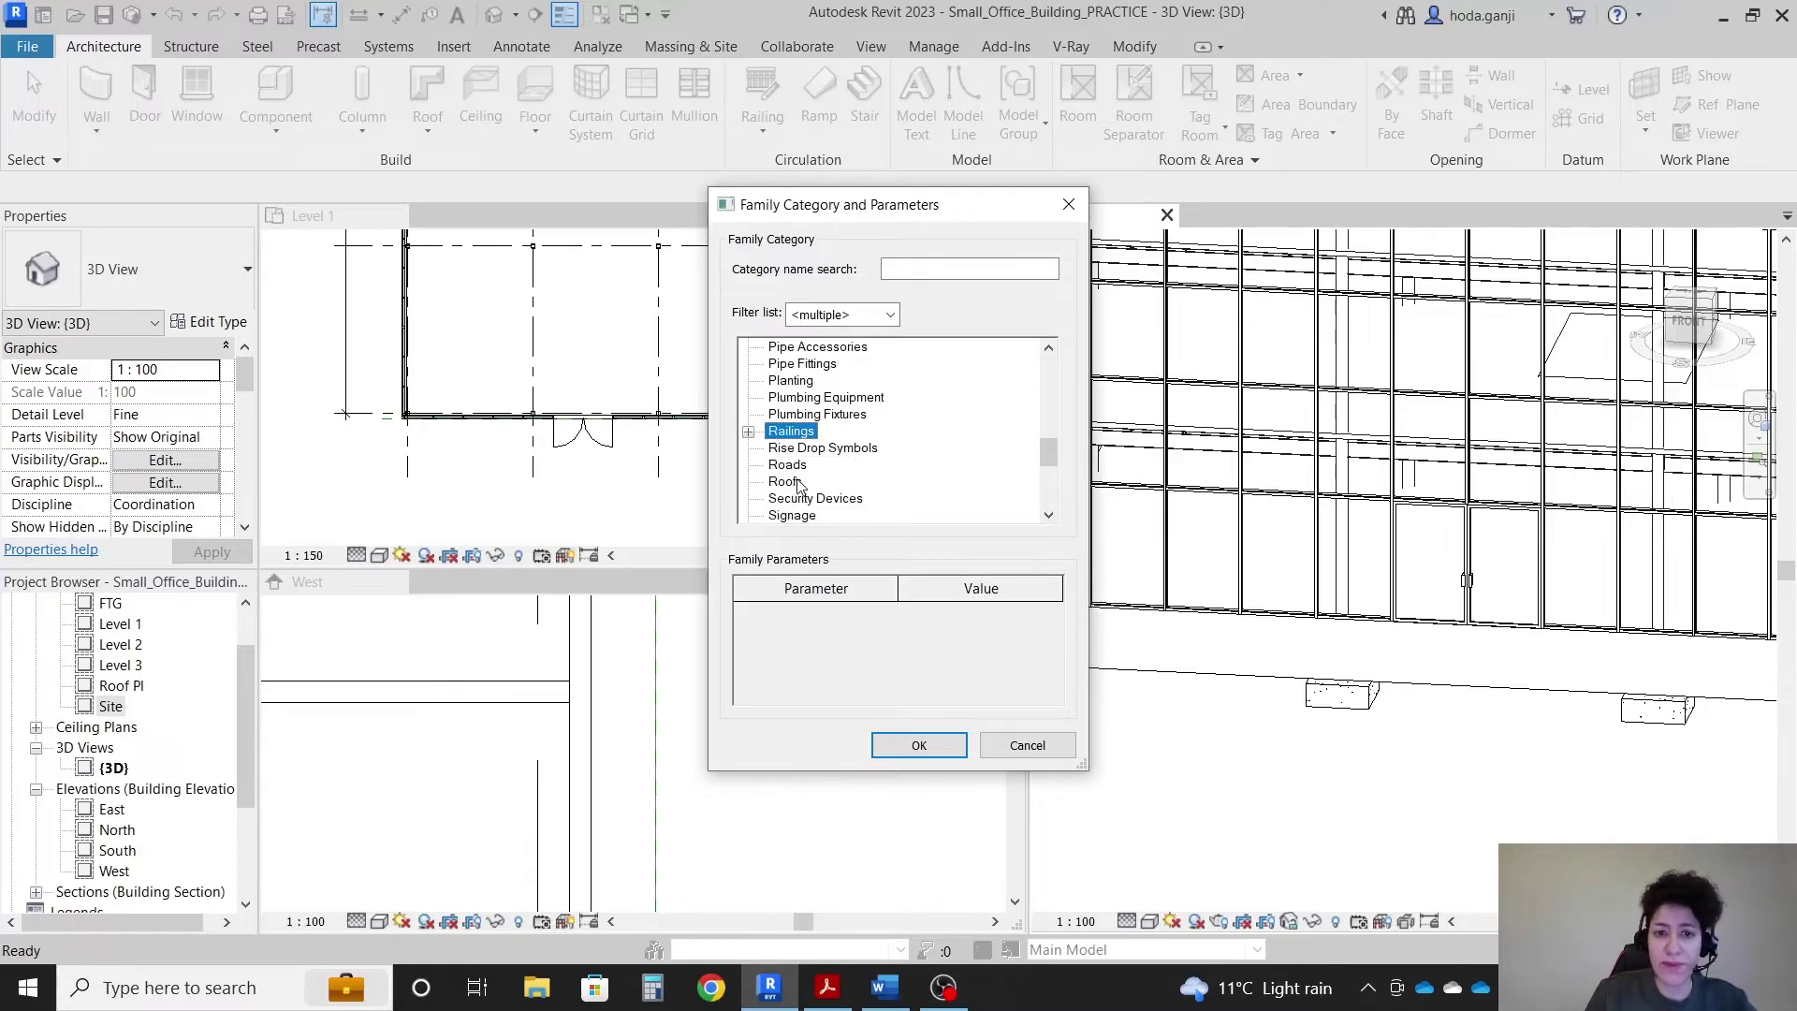
left_click(798, 482)
left_click(918, 745)
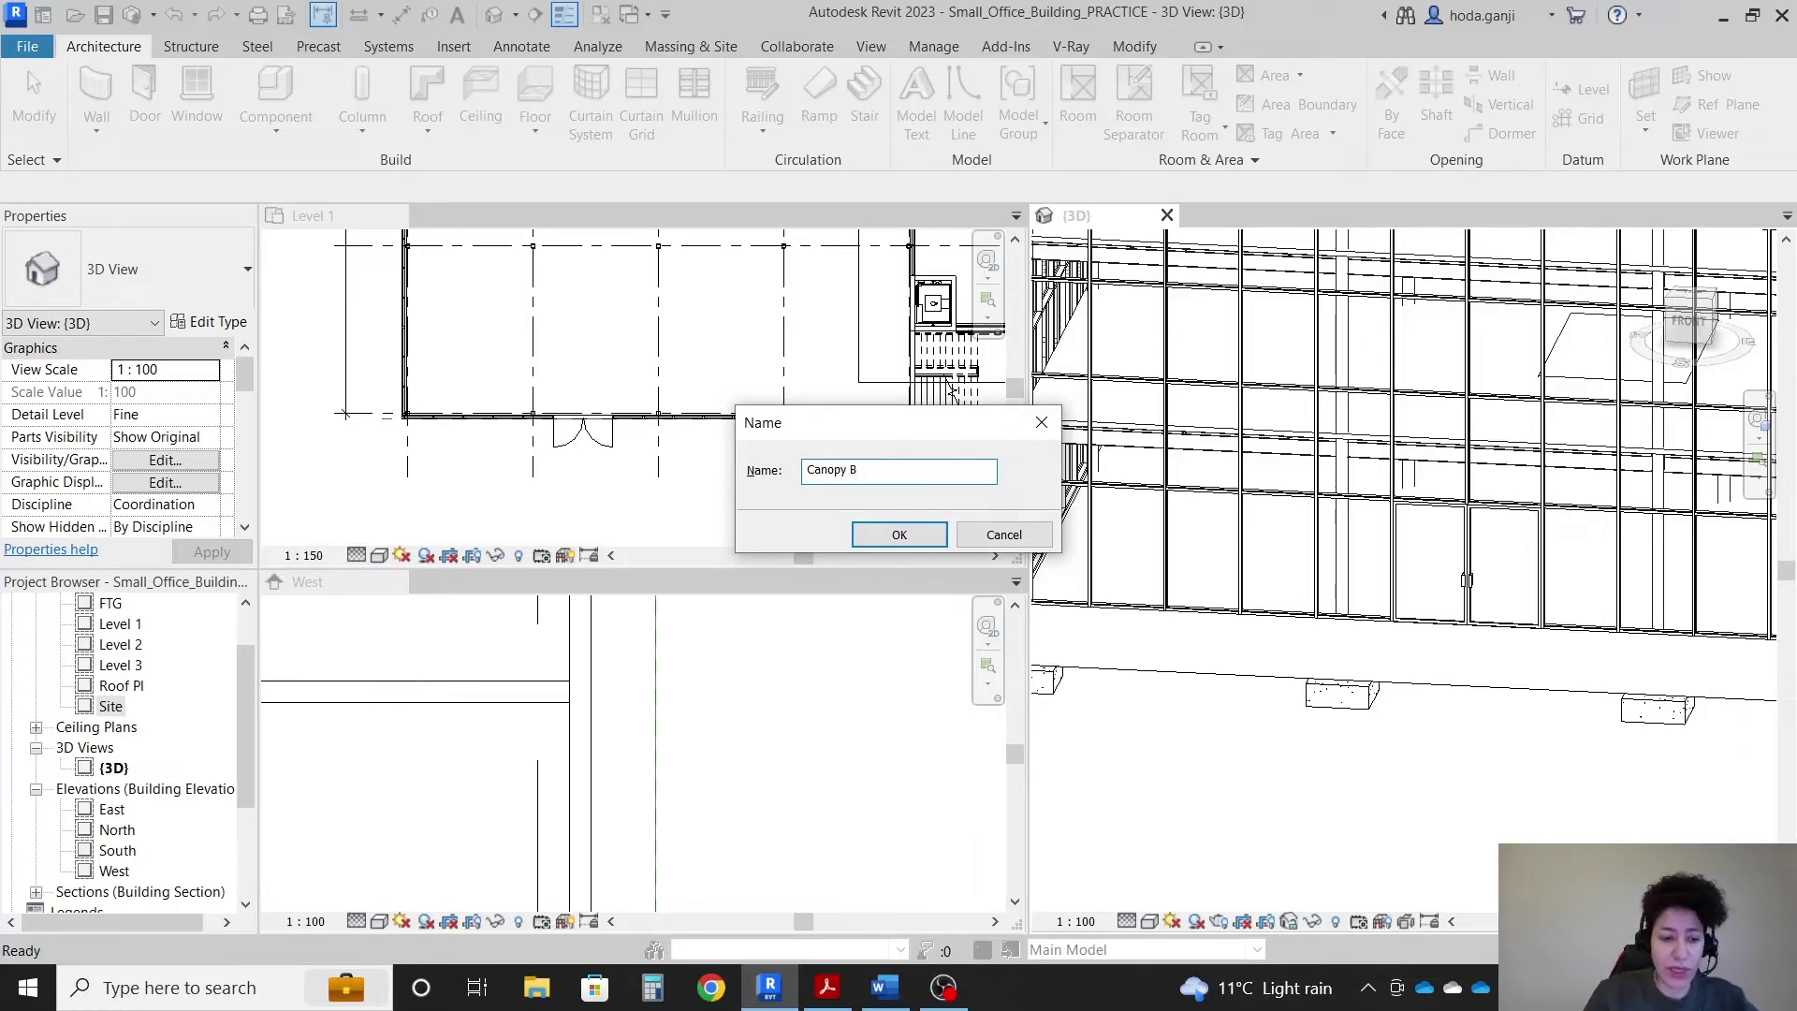
type("Canopy B")
left_click(905, 534)
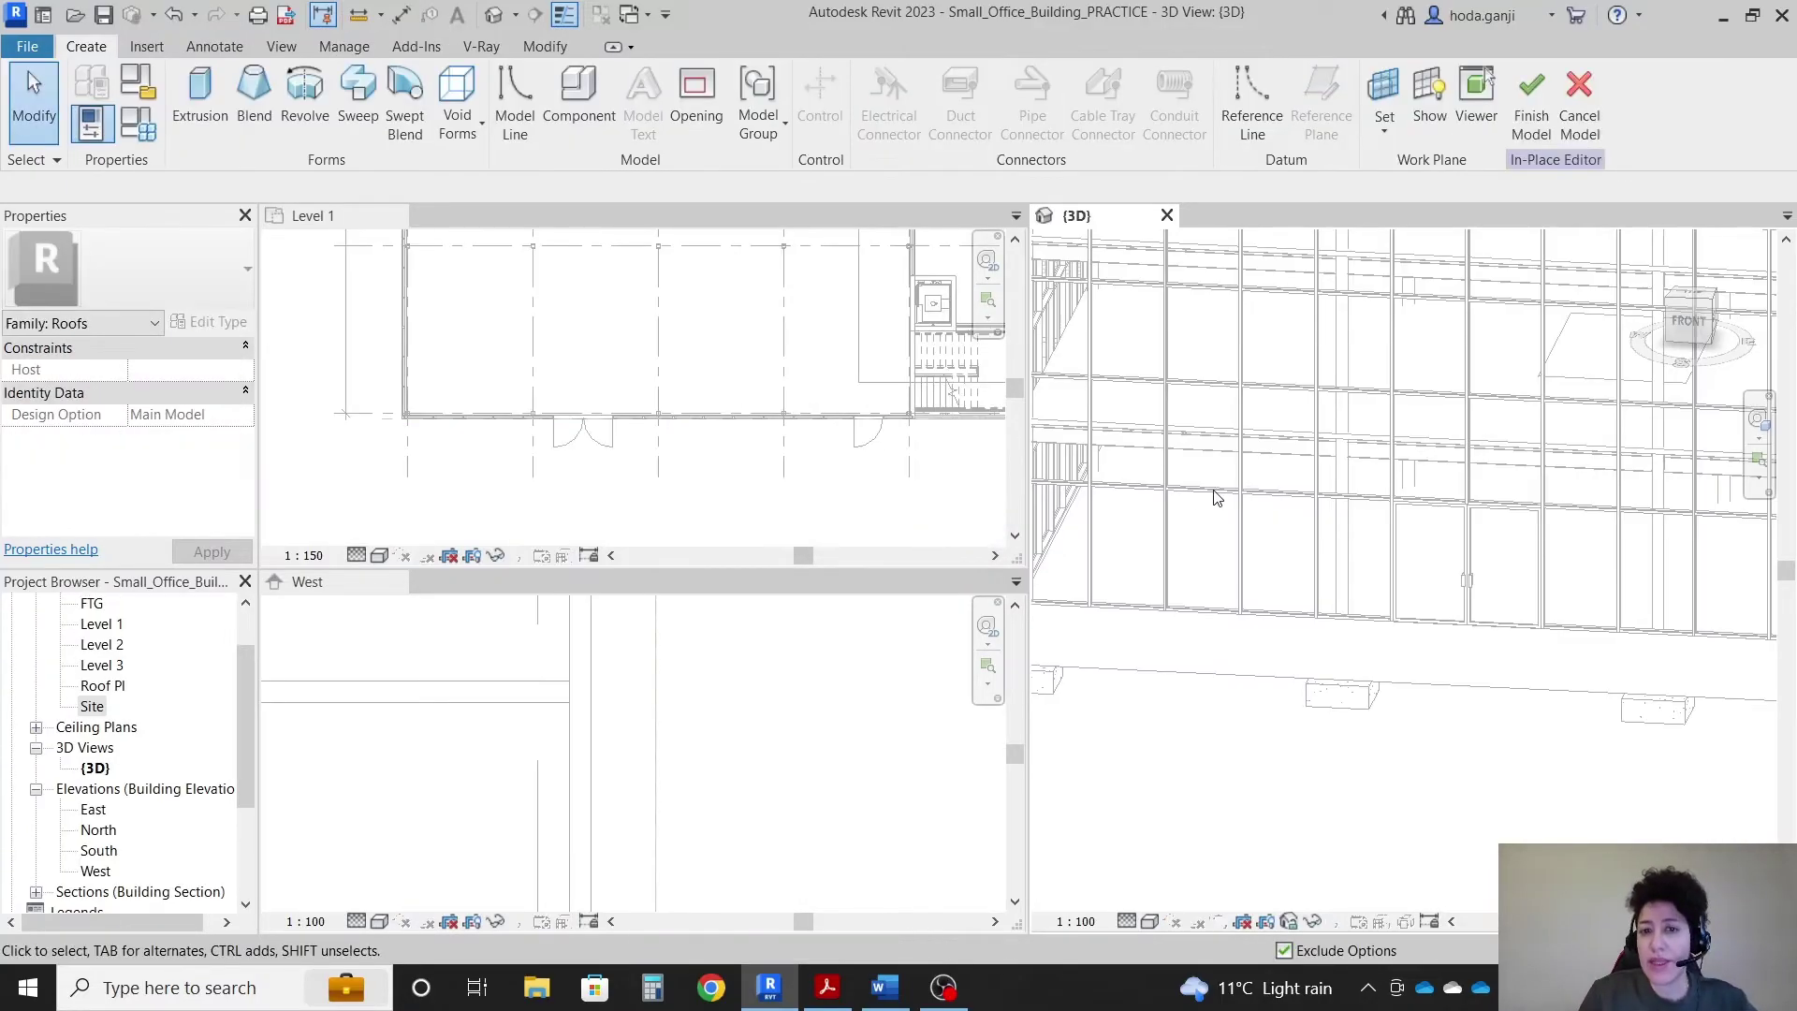
Step: Start an extrusion in the Level 1 plan and draw a straight line along the wall
left_click(199, 98)
scroll(729, 369, "up", 2)
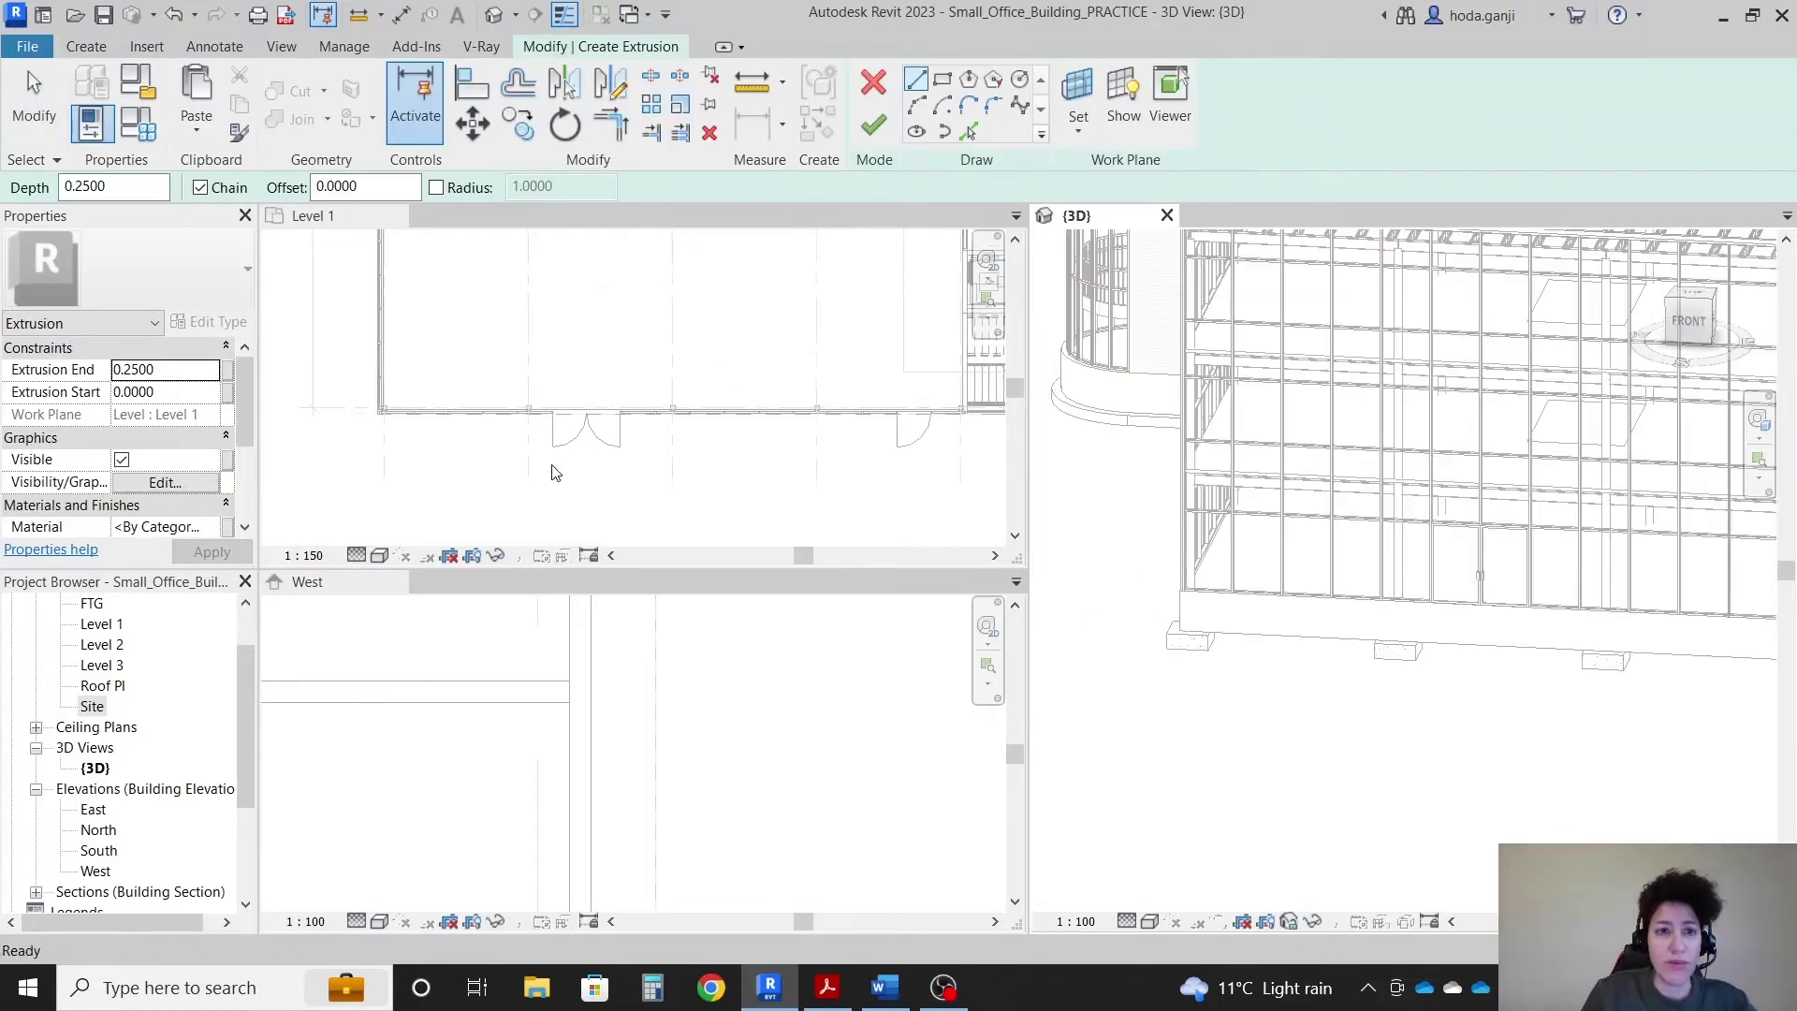
left_click(392, 270)
scroll(573, 421, "up", 4)
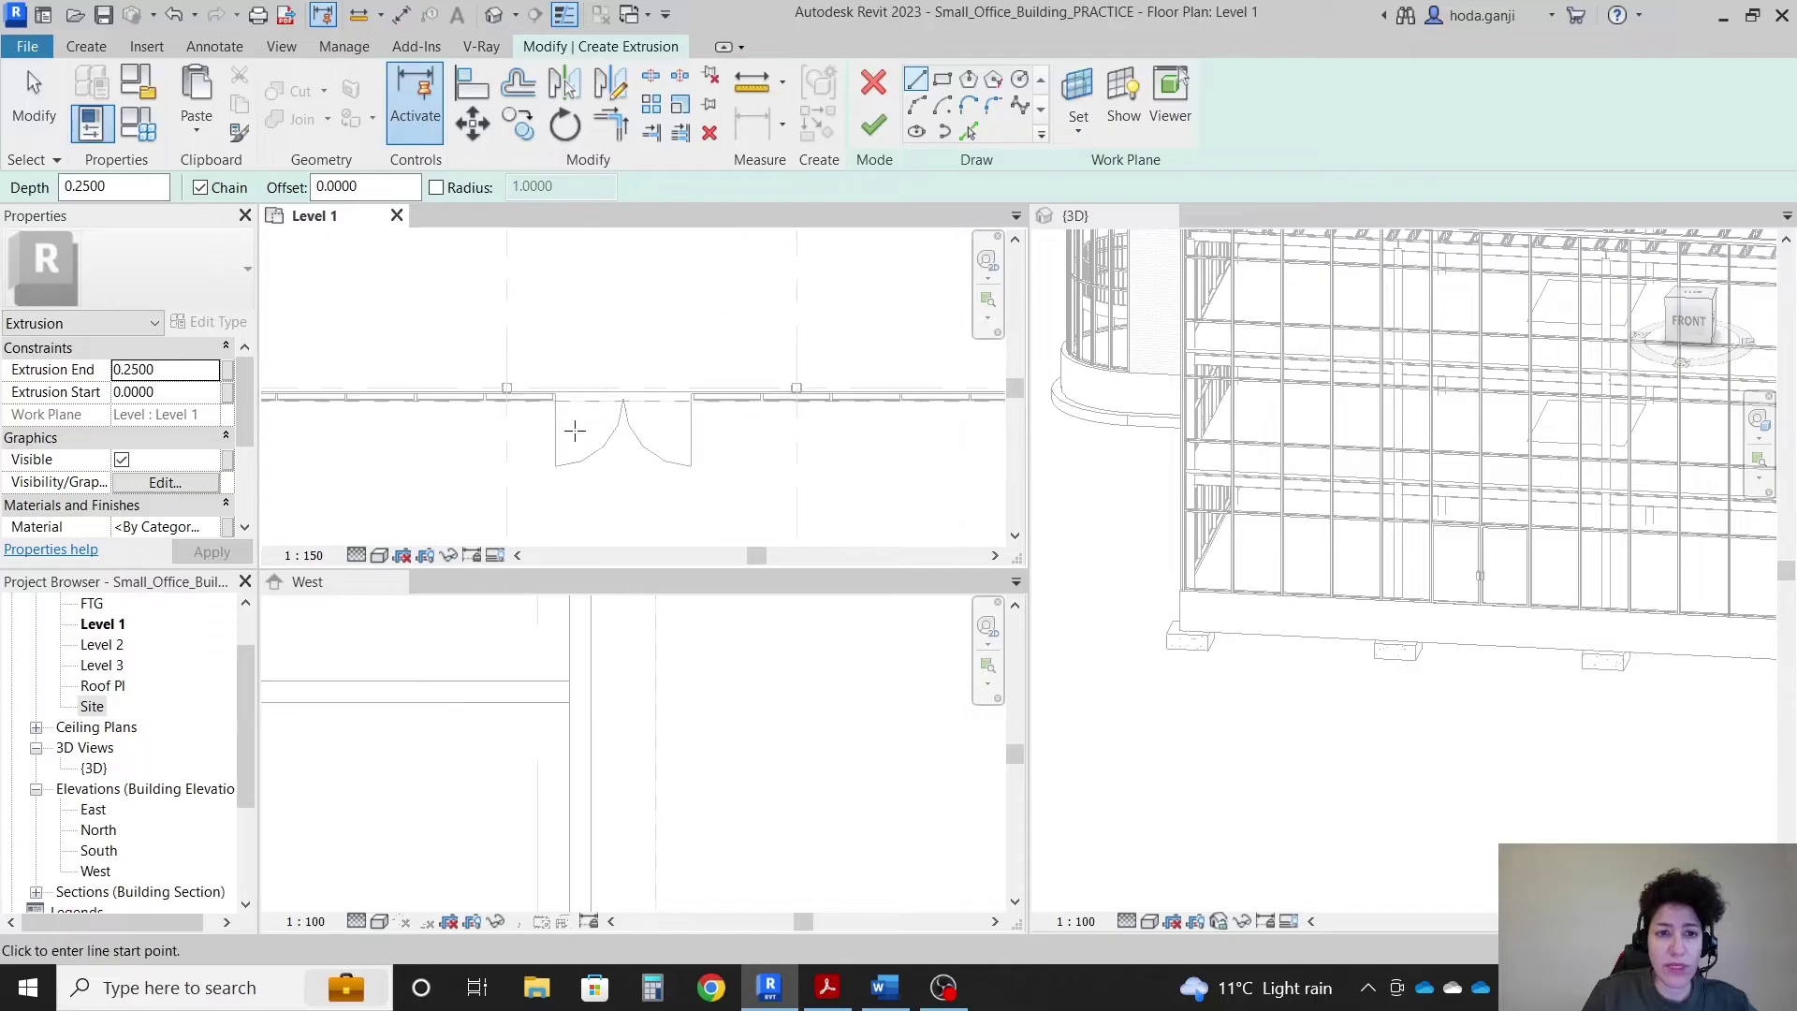
scroll(572, 423, "up", 1)
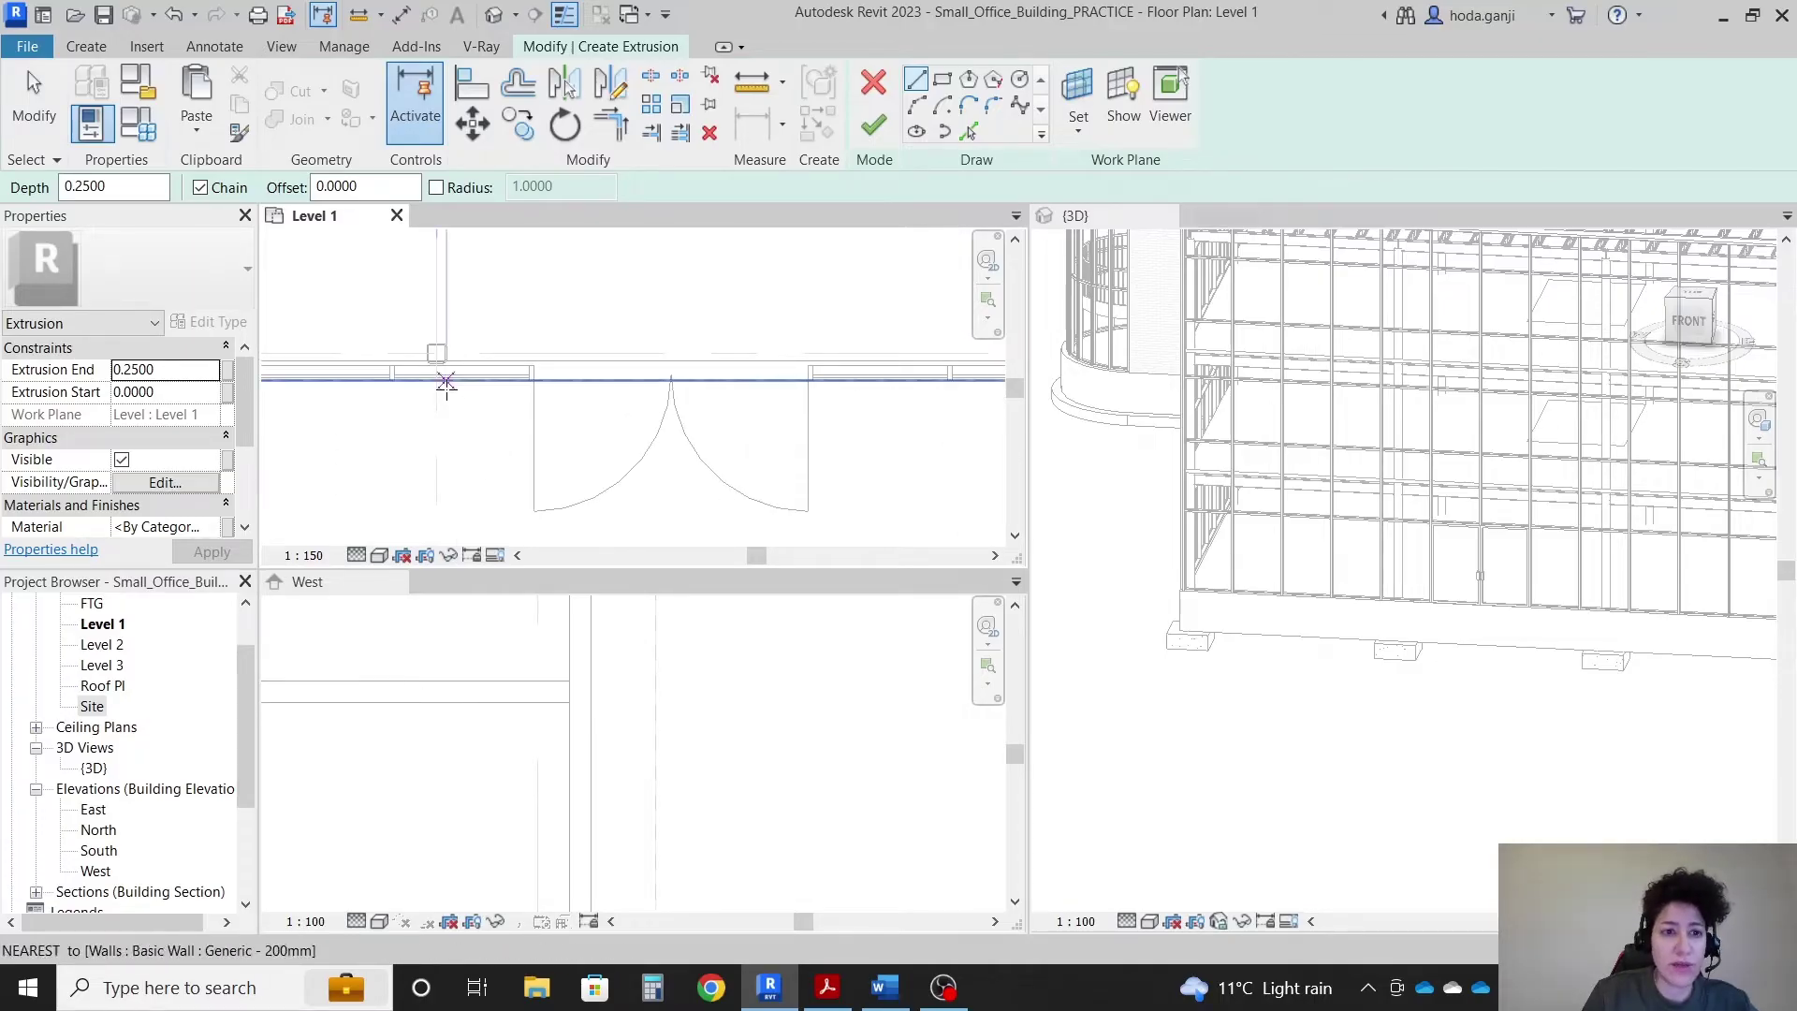
scroll(439, 418, "up", 3)
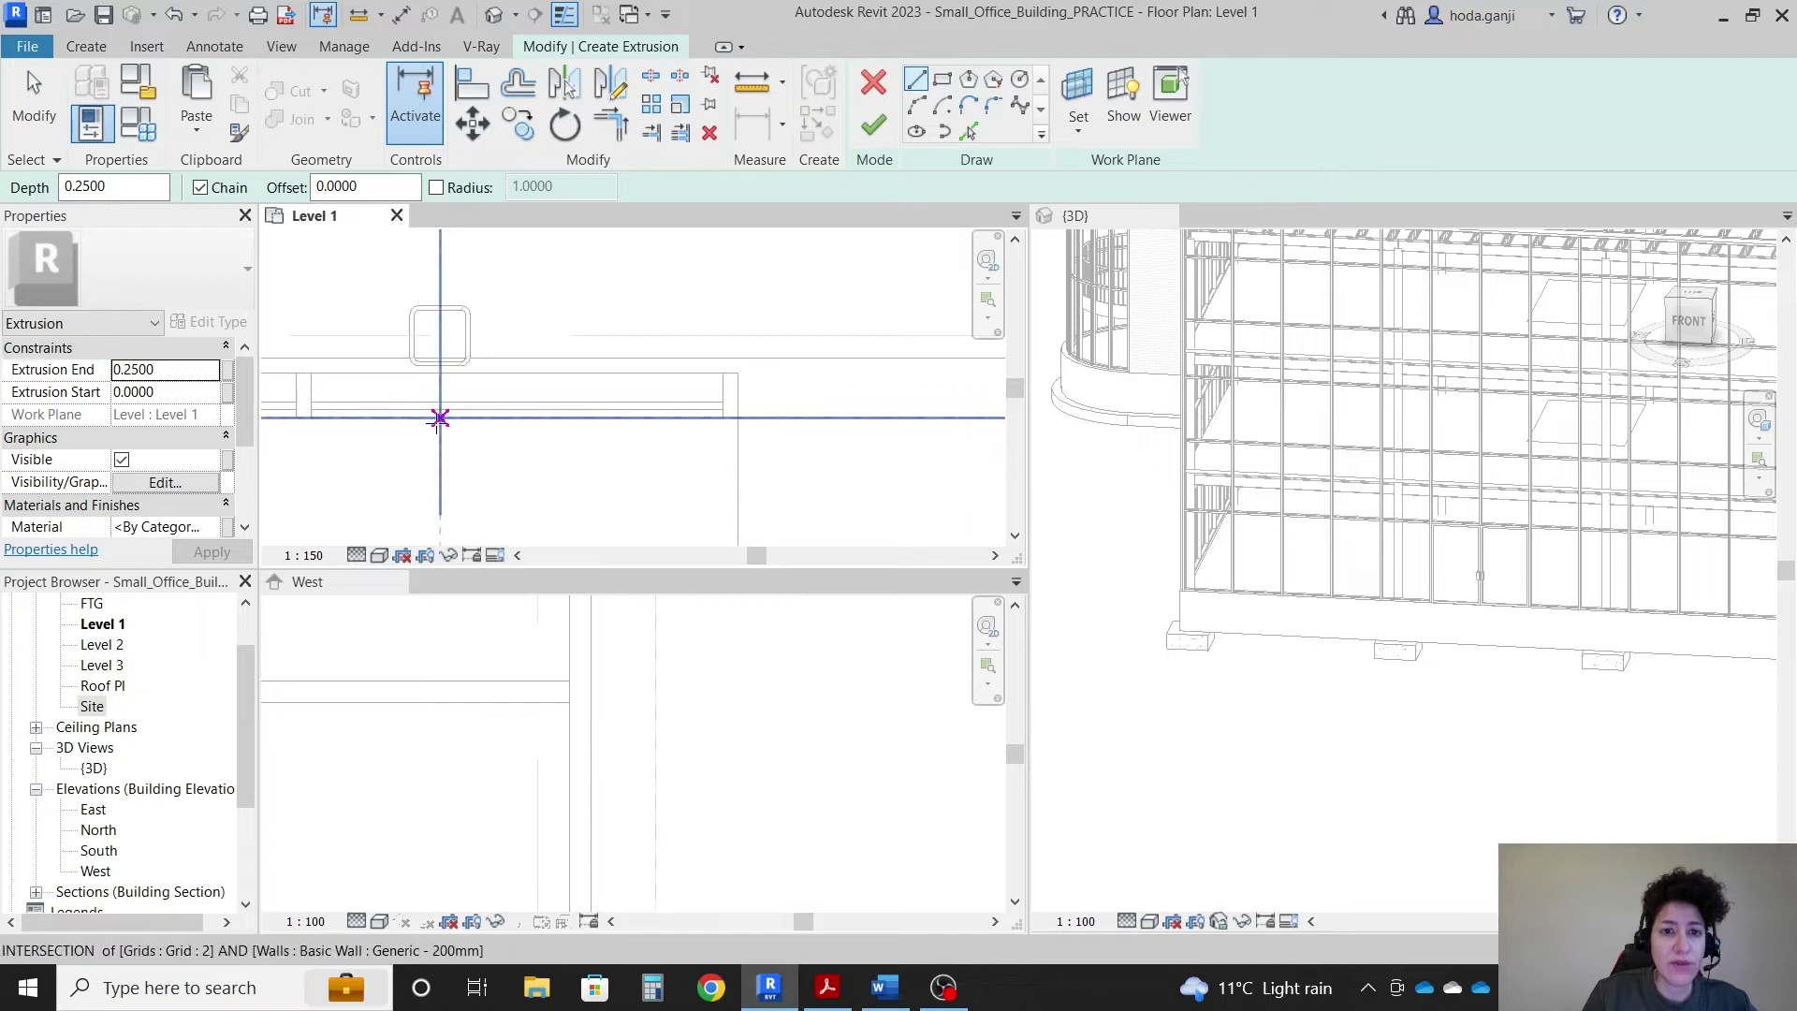
left_click(440, 417)
scroll(440, 417, "down", 2)
left_click(690, 435)
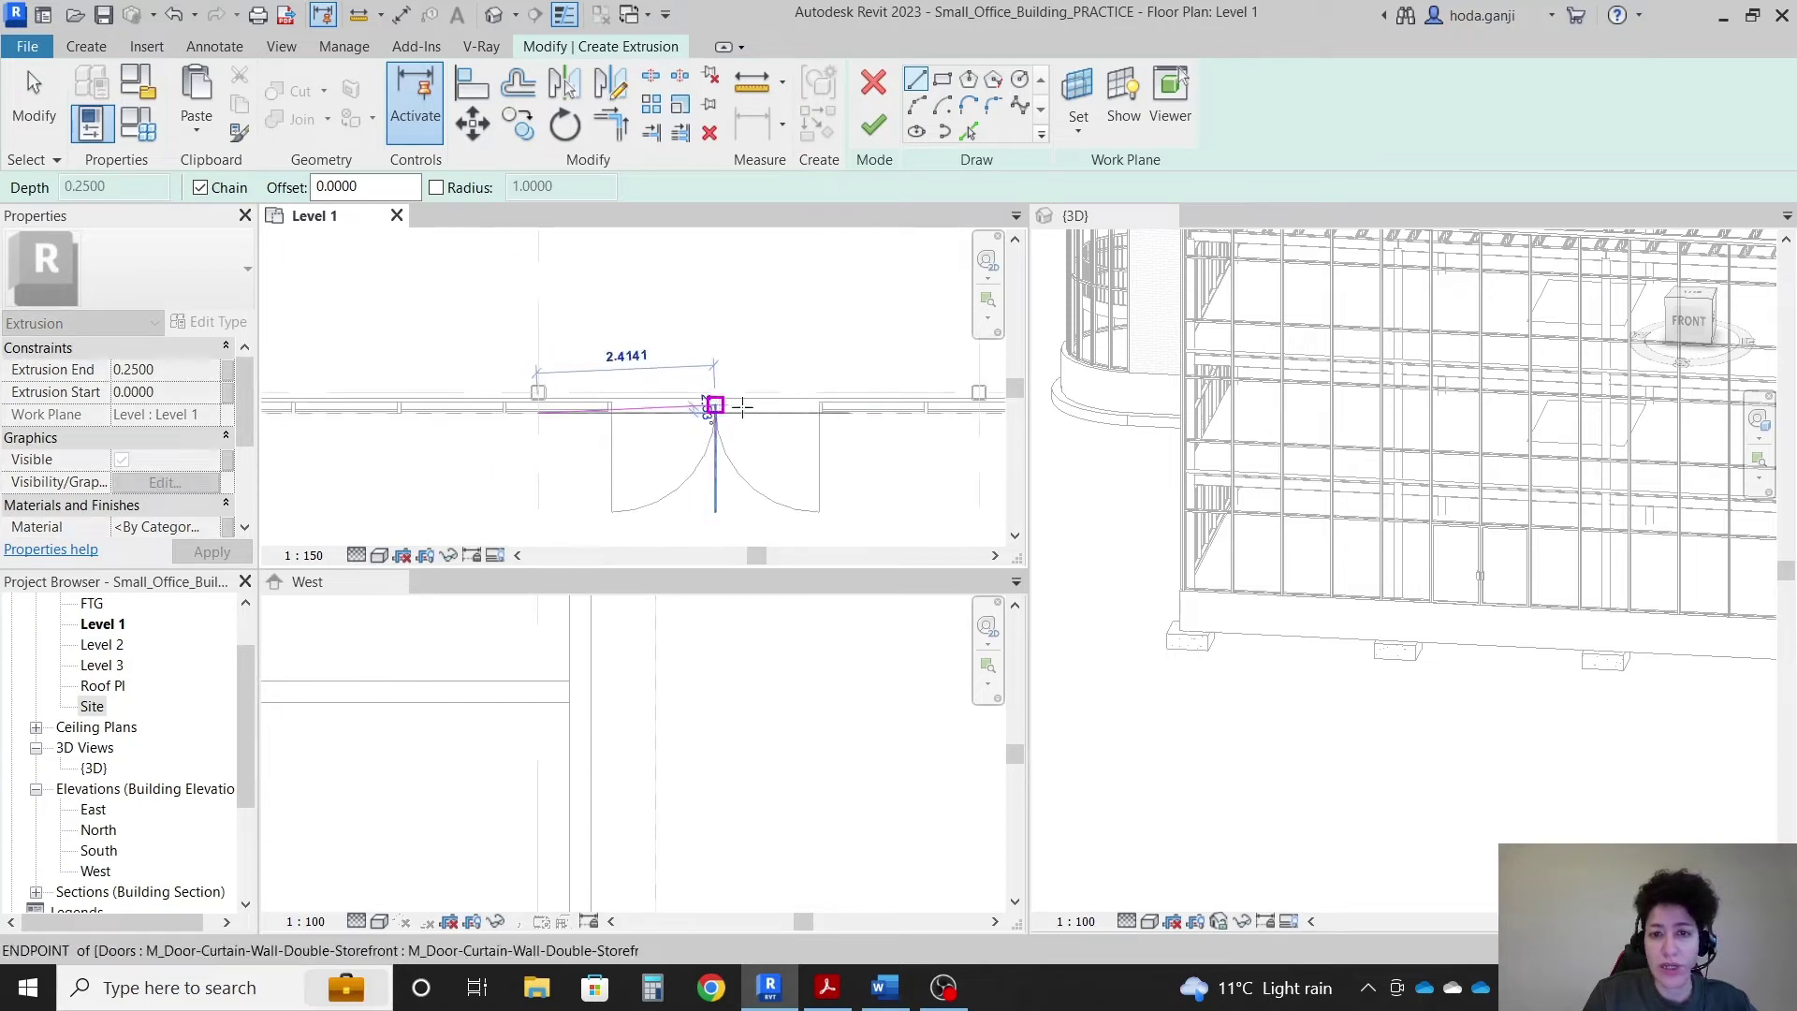
scroll(711, 402, "down", 2)
key("Escape")
key("Escape")
Step: Extend the straight sketch line left along the wall to the mullion endpoint
left_click(629, 402)
mouse_move(651, 402)
left_mouse_down()
mouse_move(553, 401)
mouse_move(576, 364)
mouse_move(550, 365)
left_mouse_up()
scroll(553, 401, "up", 2)
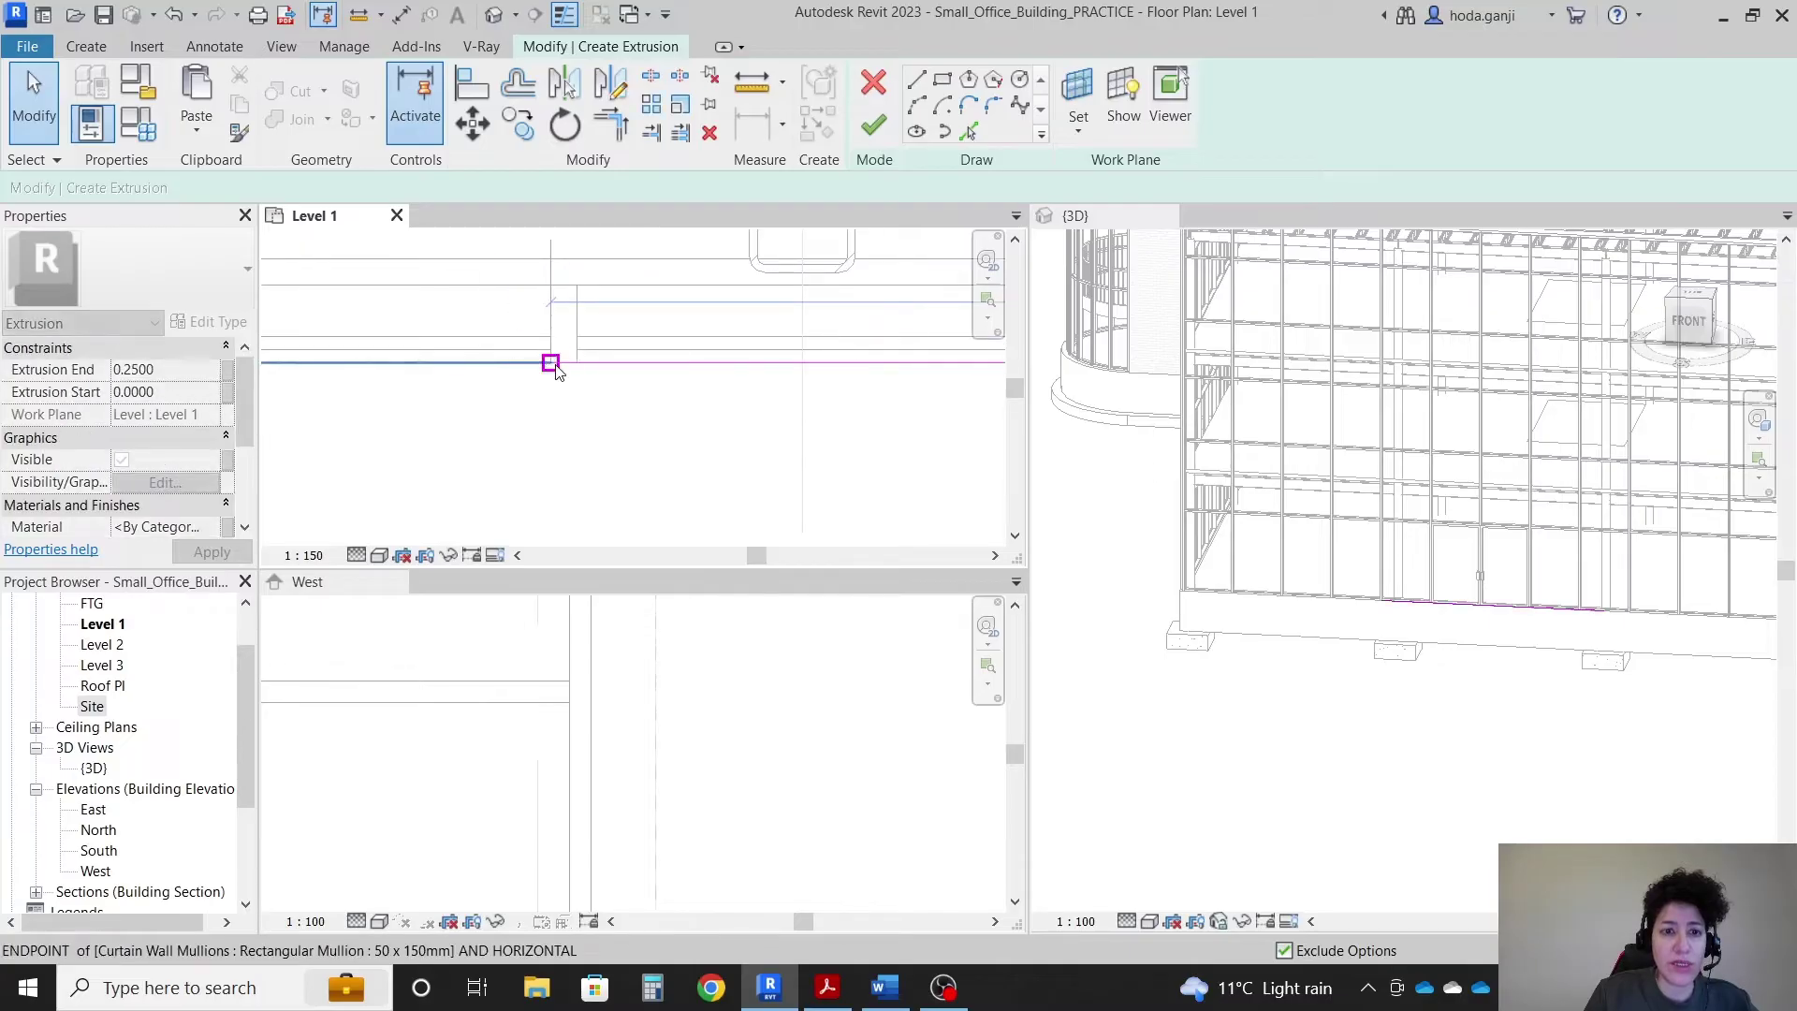
scroll(469, 381, "down", 2)
scroll(833, 393, "up", 2)
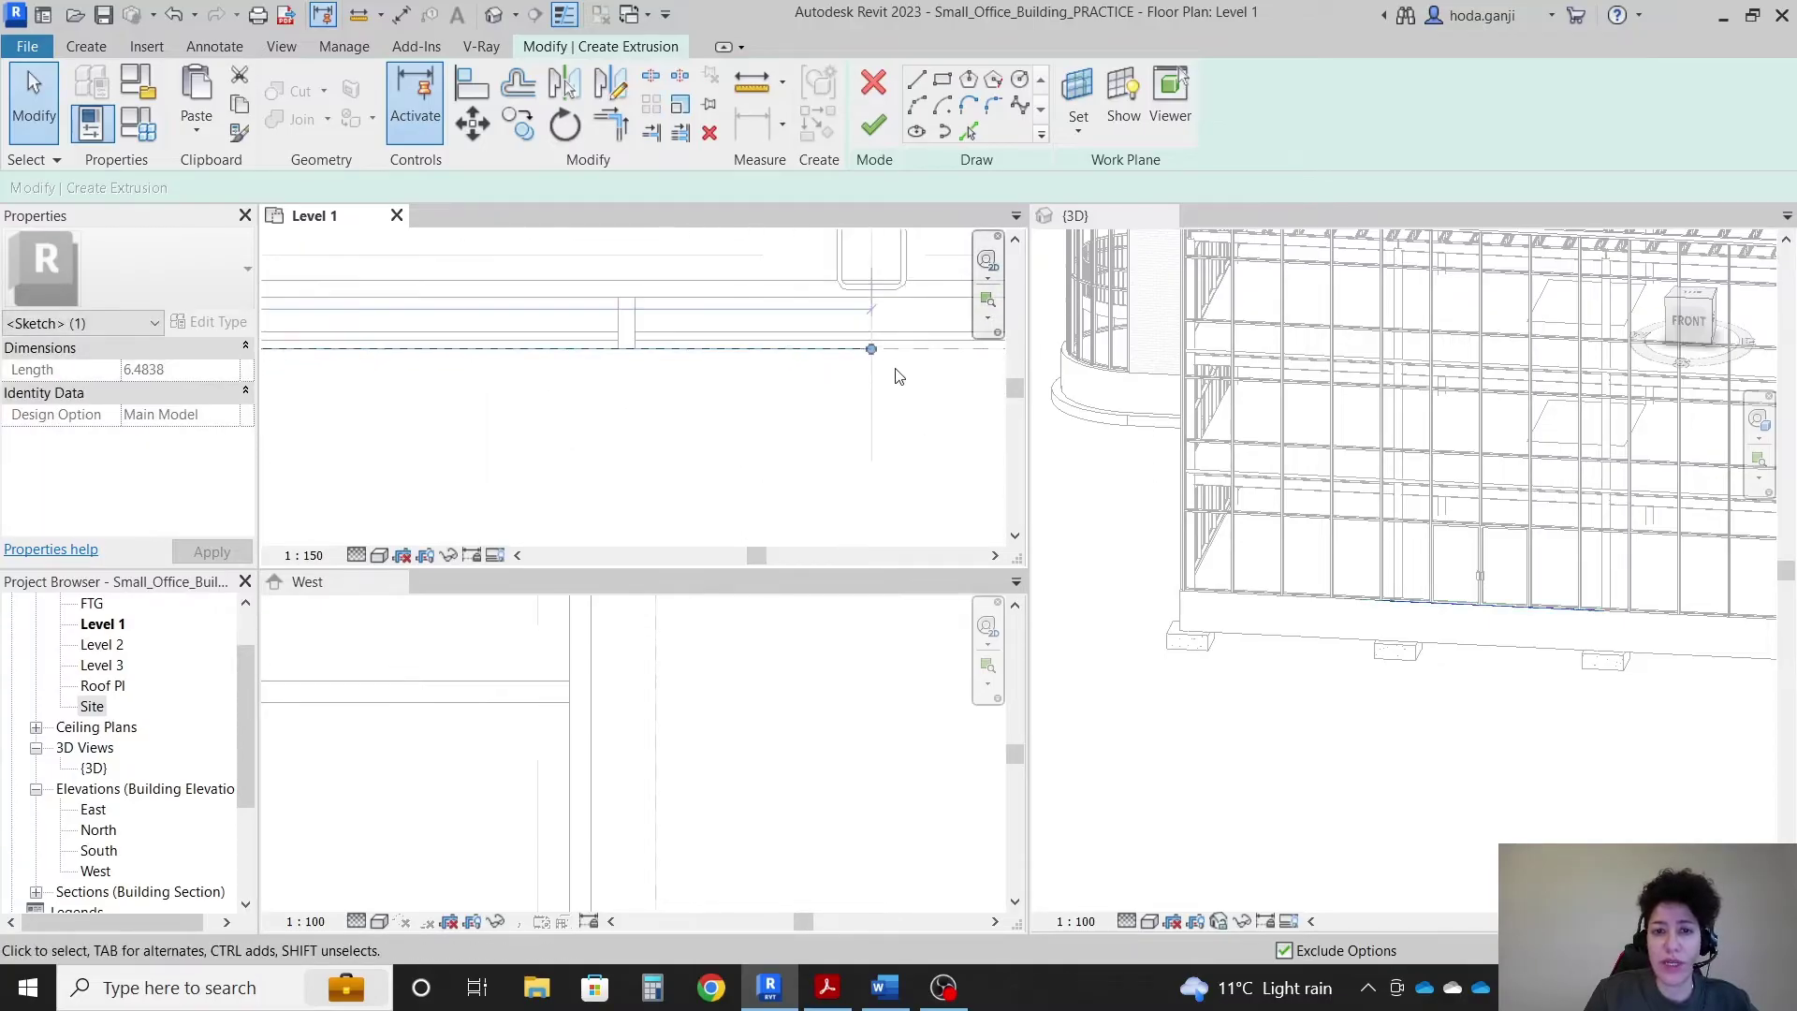
left_click_drag(861, 353, 634, 348)
Step: Draw a semicircular arc between the line's ends and finish the extrusion
left_click(916, 105)
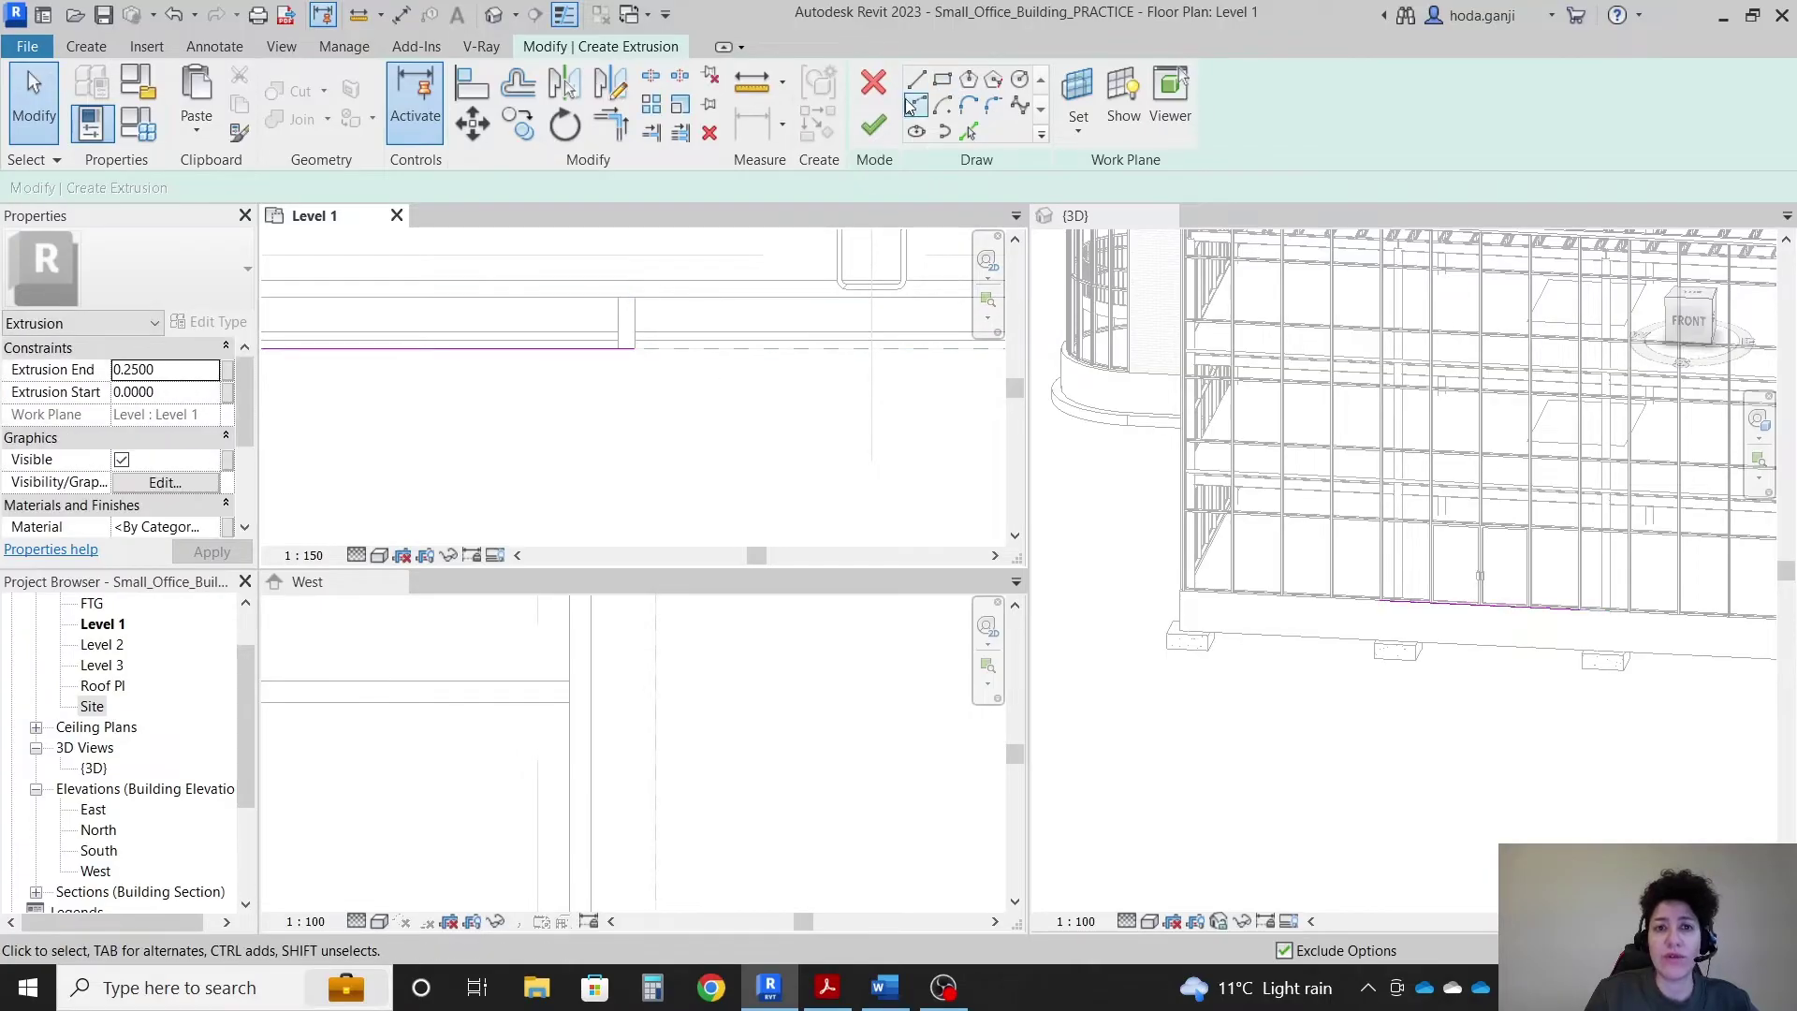
left_click(634, 348)
scroll(850, 381, "down", 2)
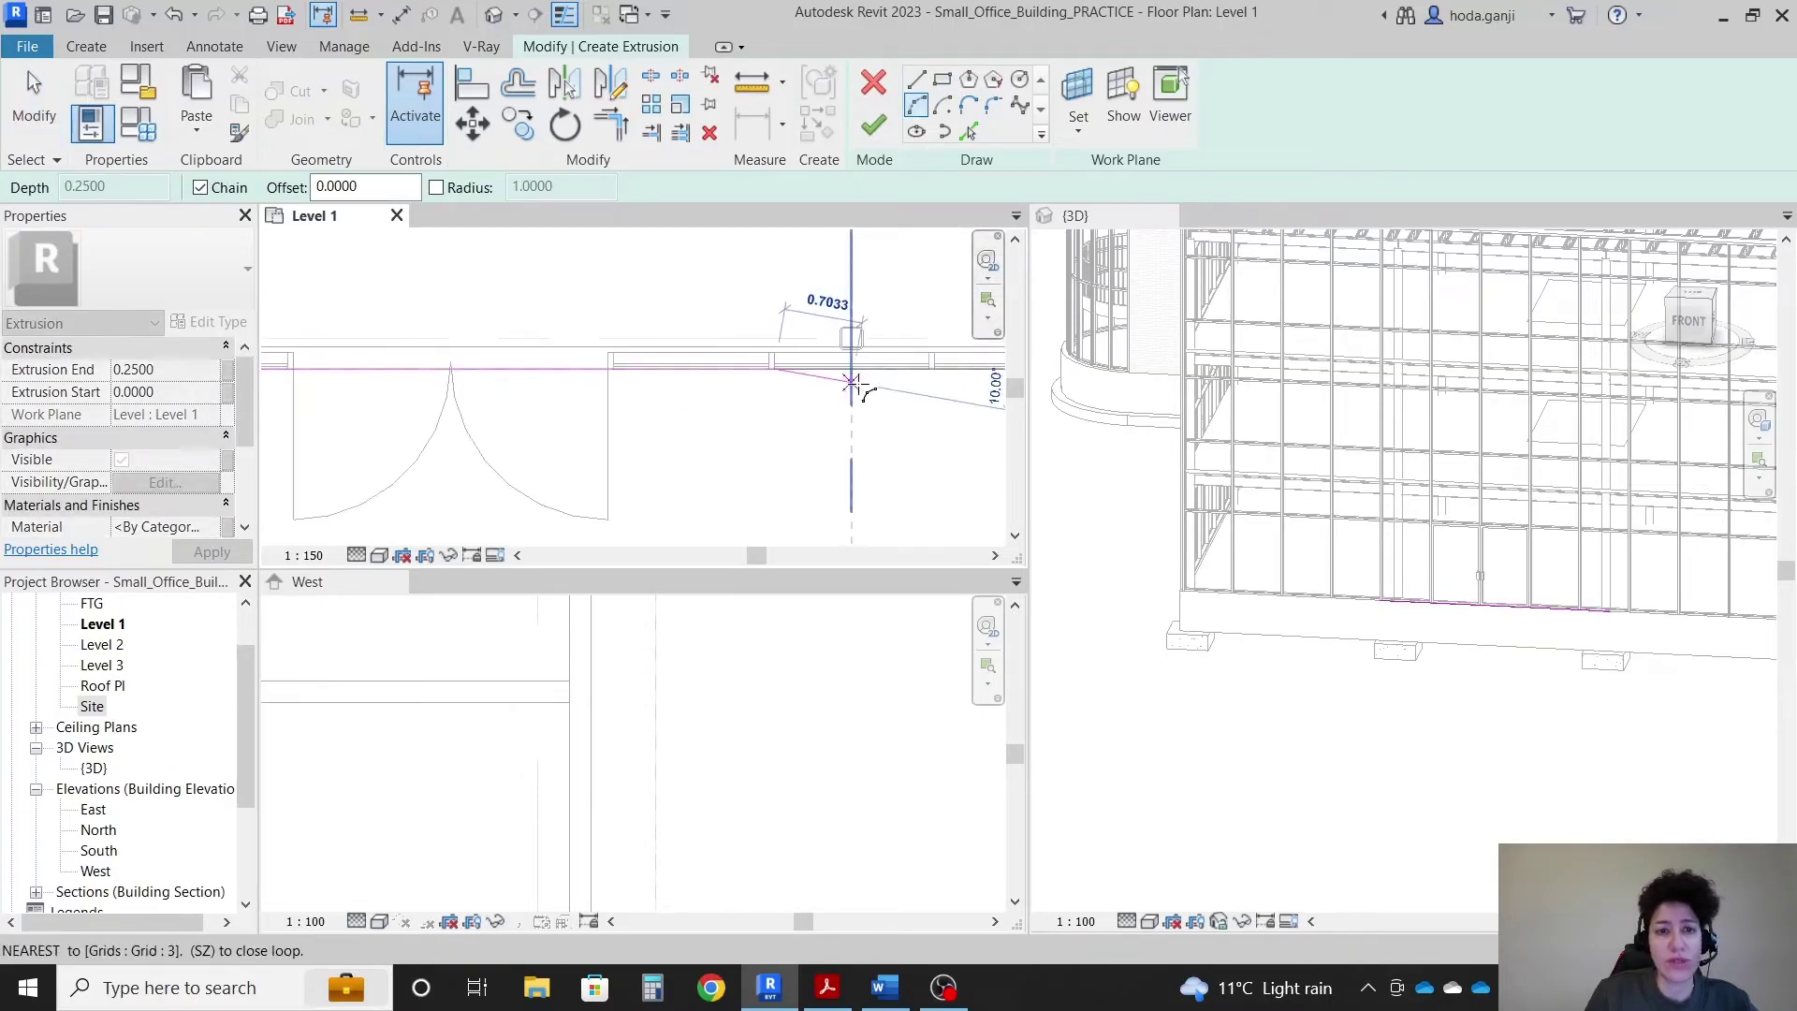
left_click(305, 363)
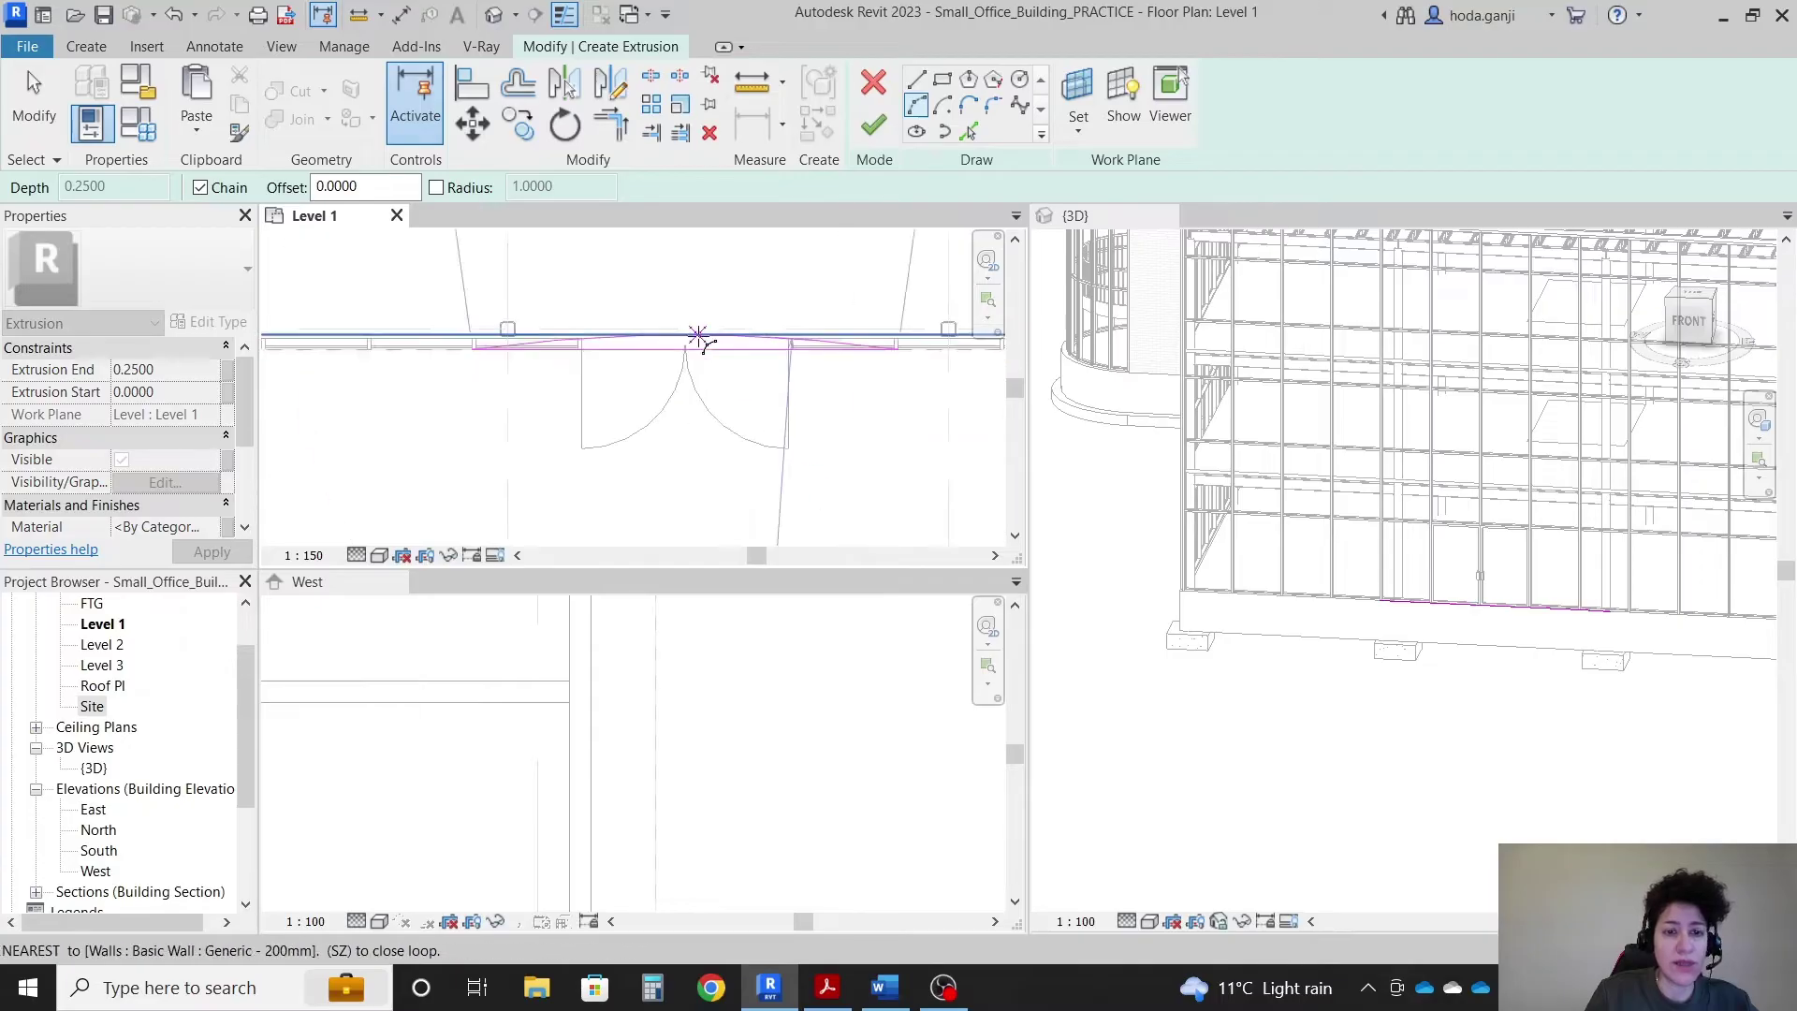
scroll(701, 349, "down", 2)
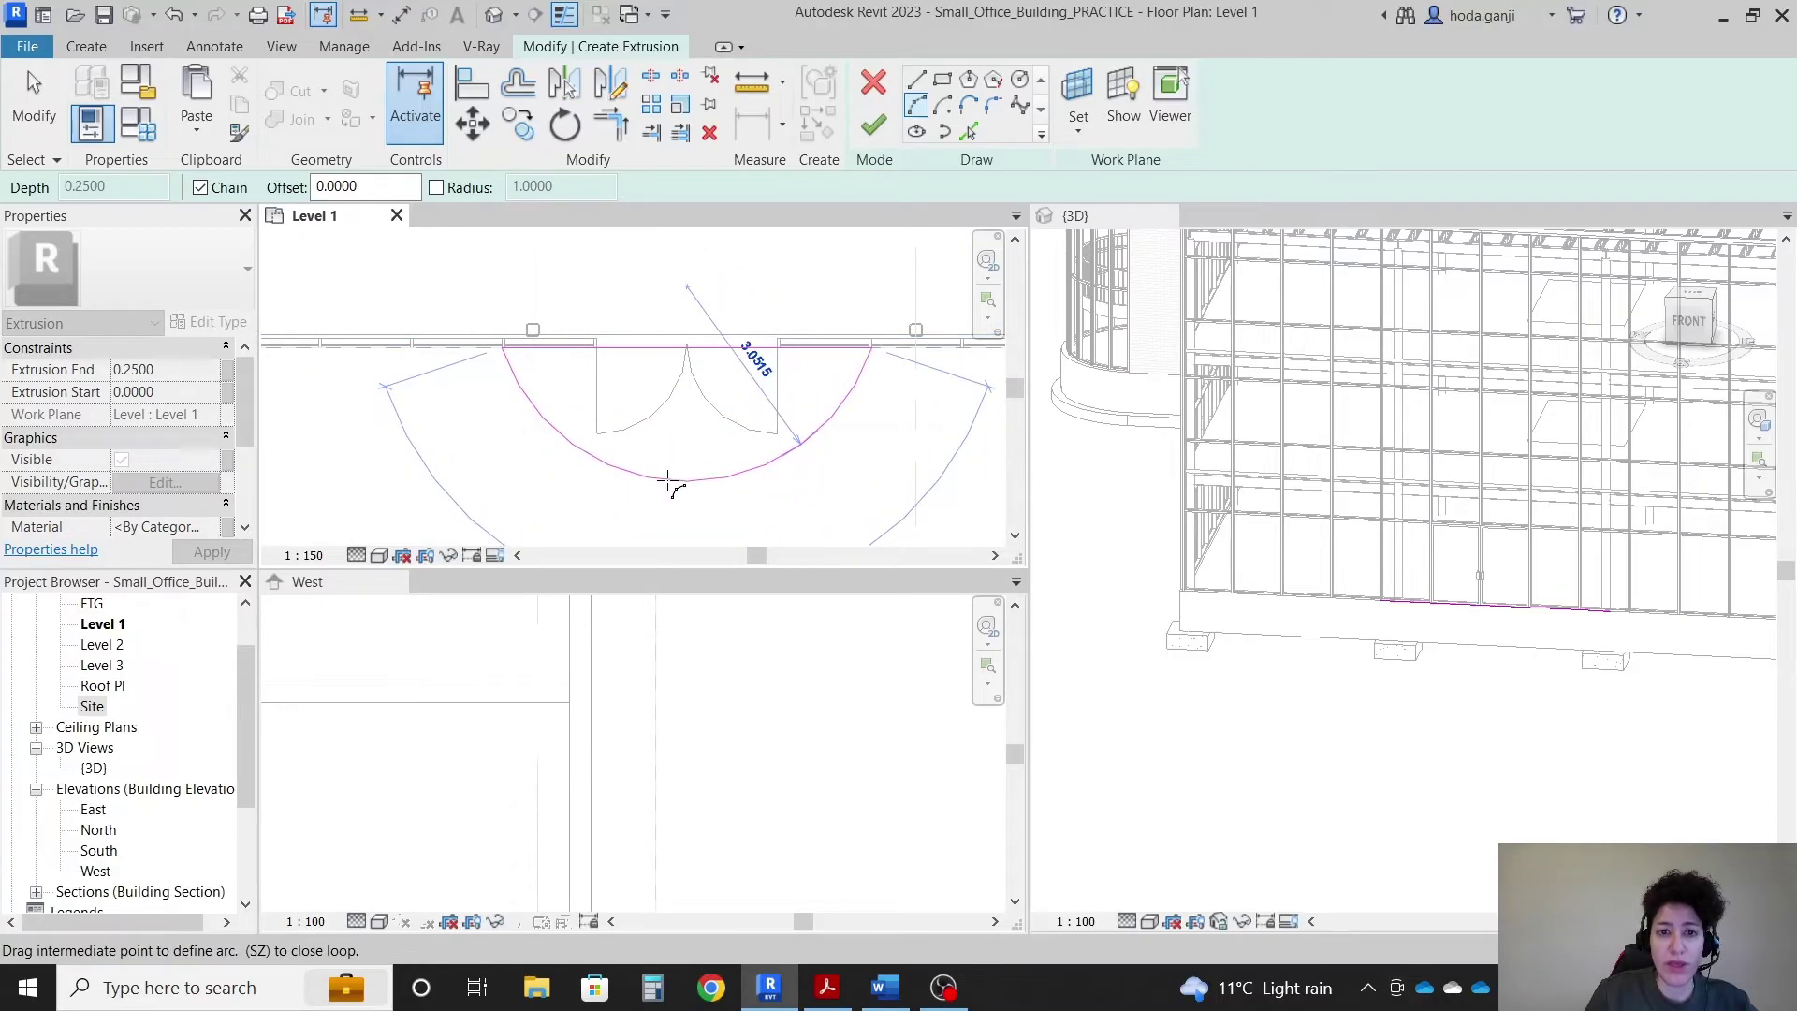
left_click(668, 483)
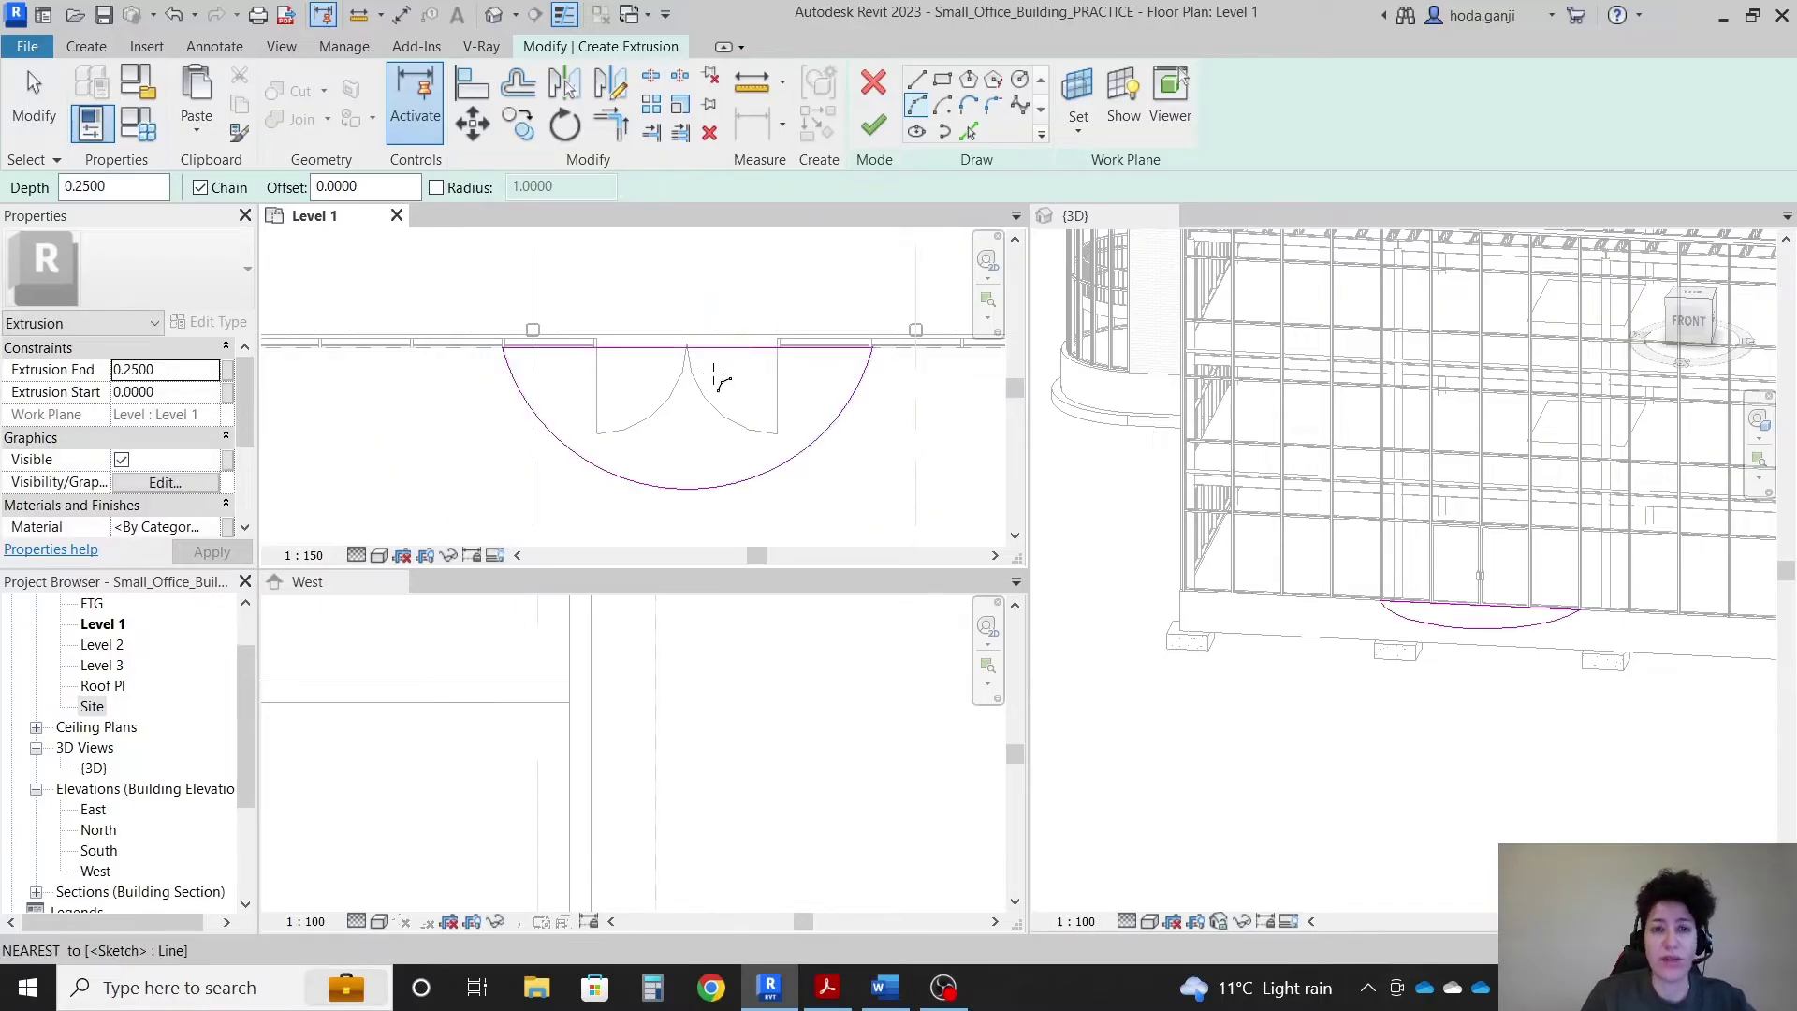
left_click(873, 124)
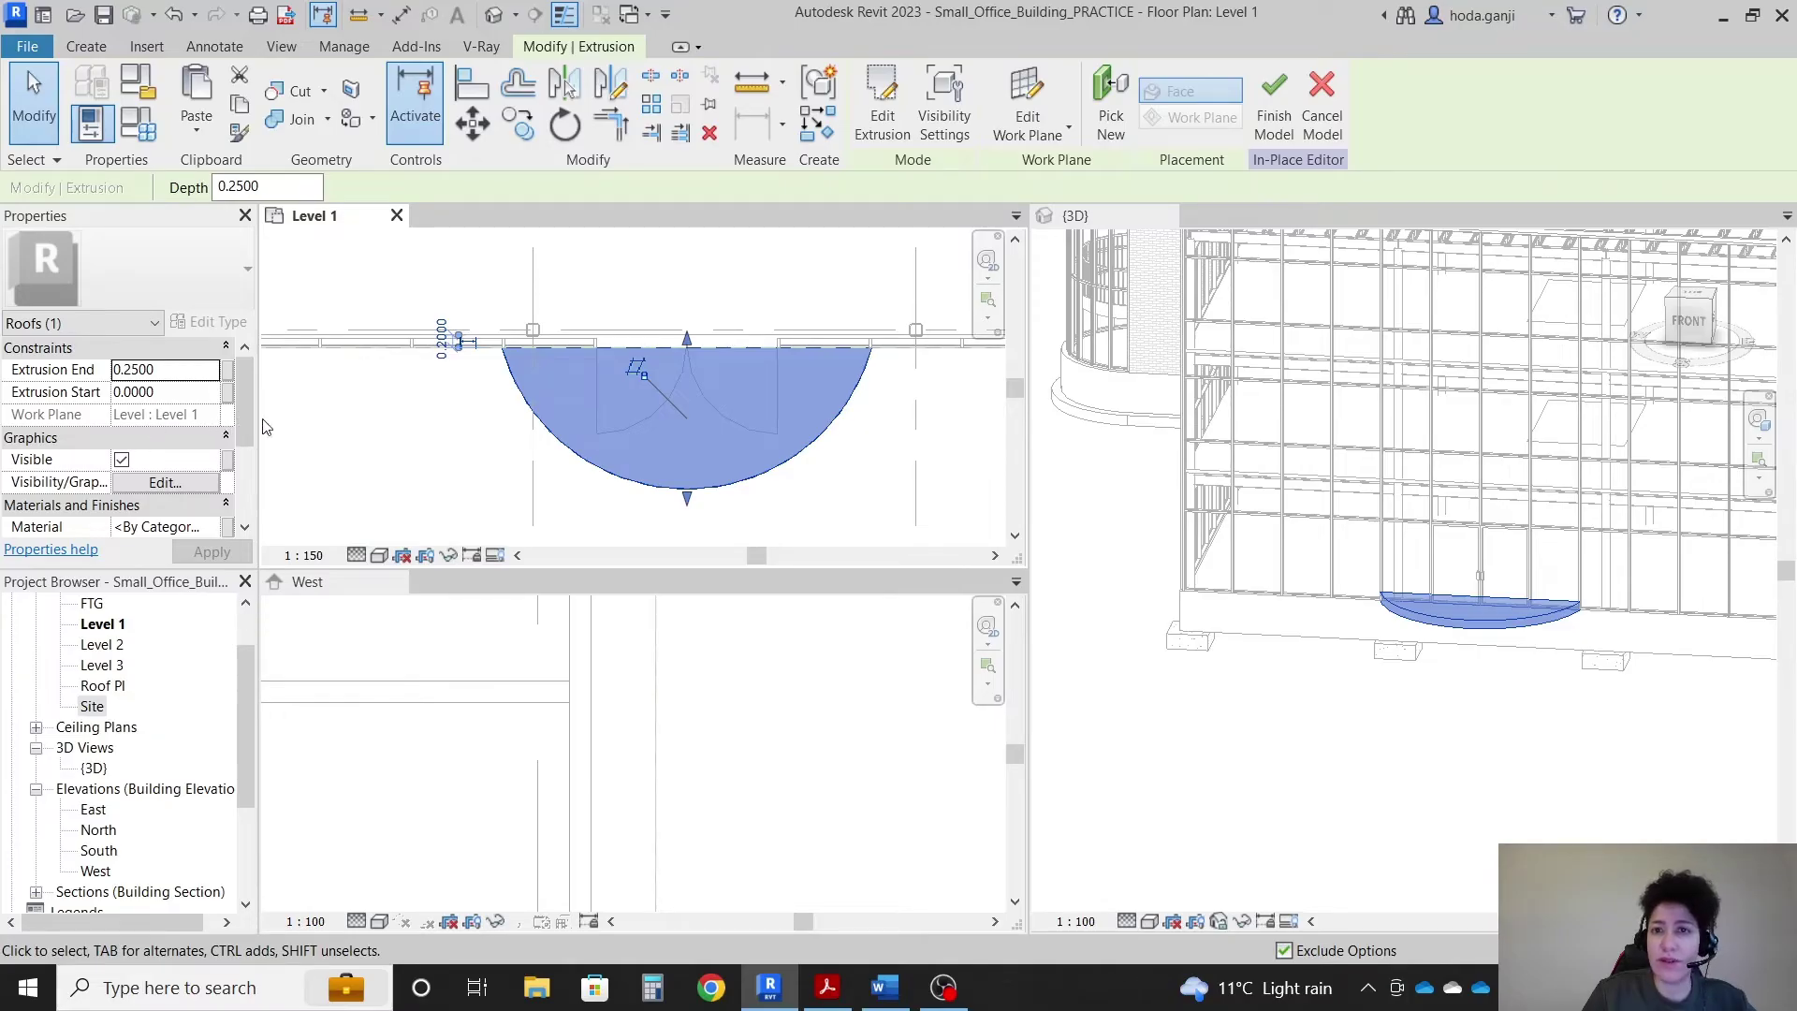
left_click(1027, 103)
left_click(711, 475)
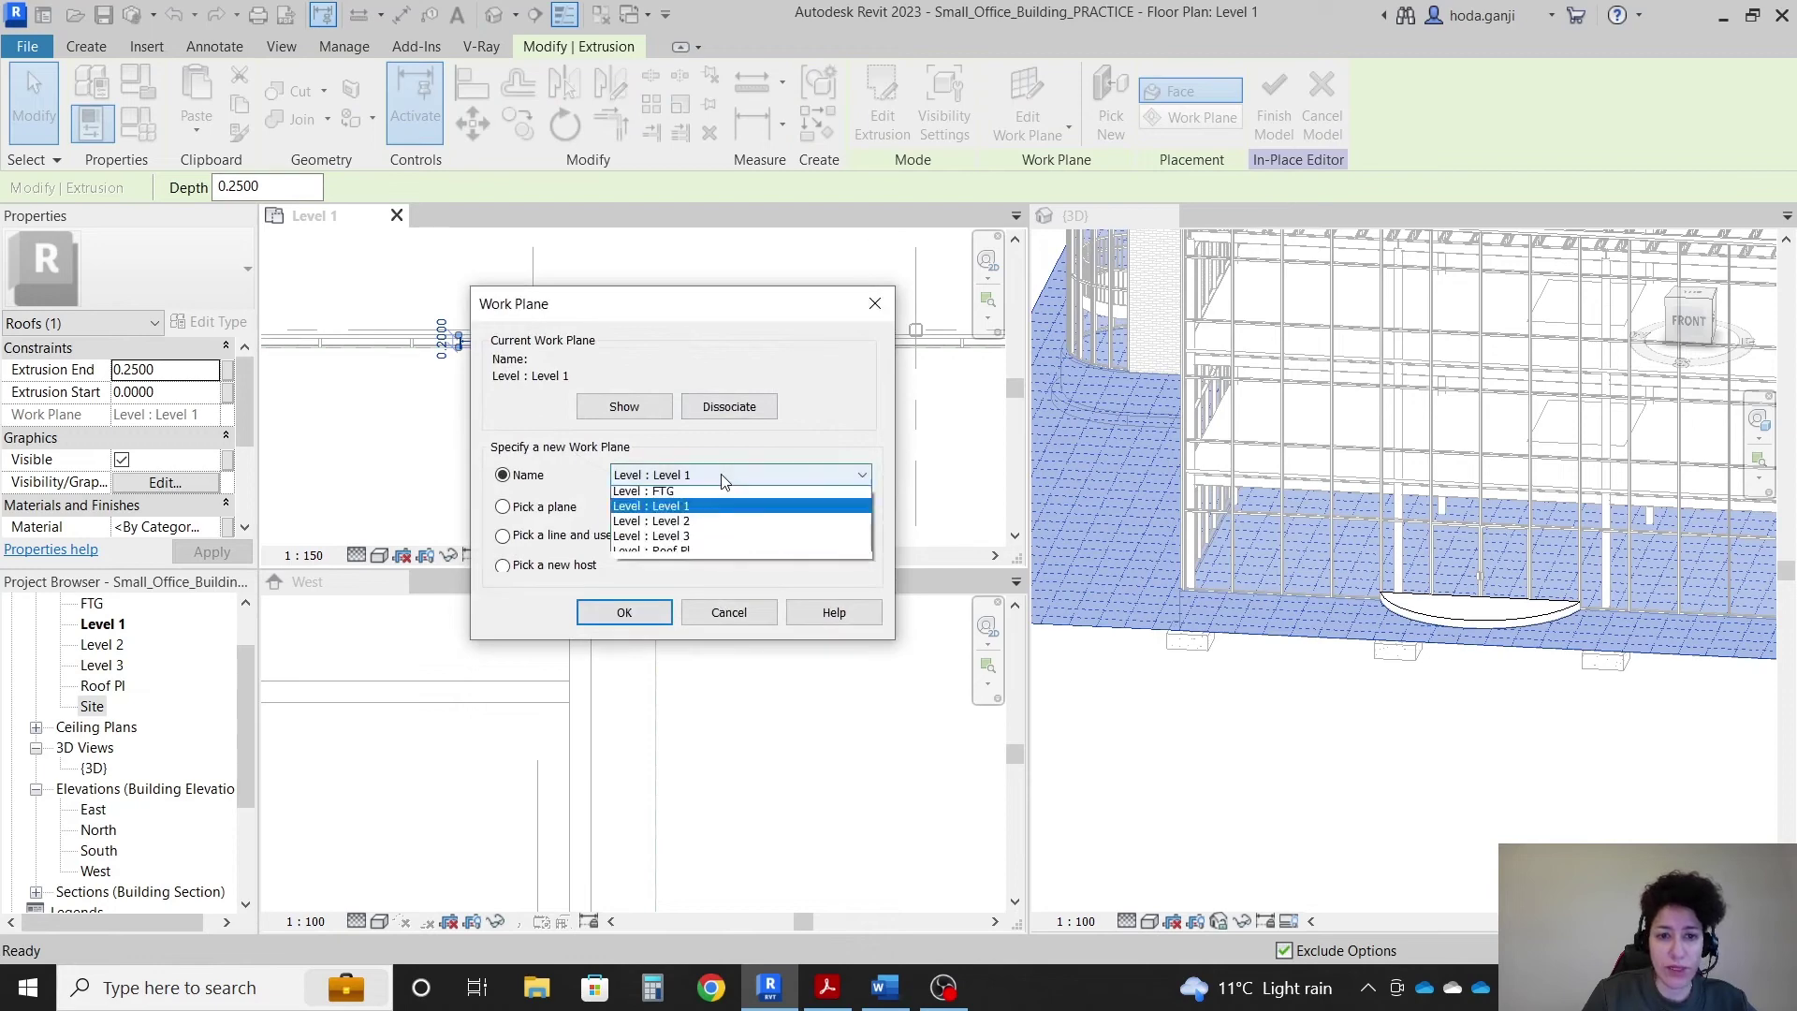
left_click(709, 524)
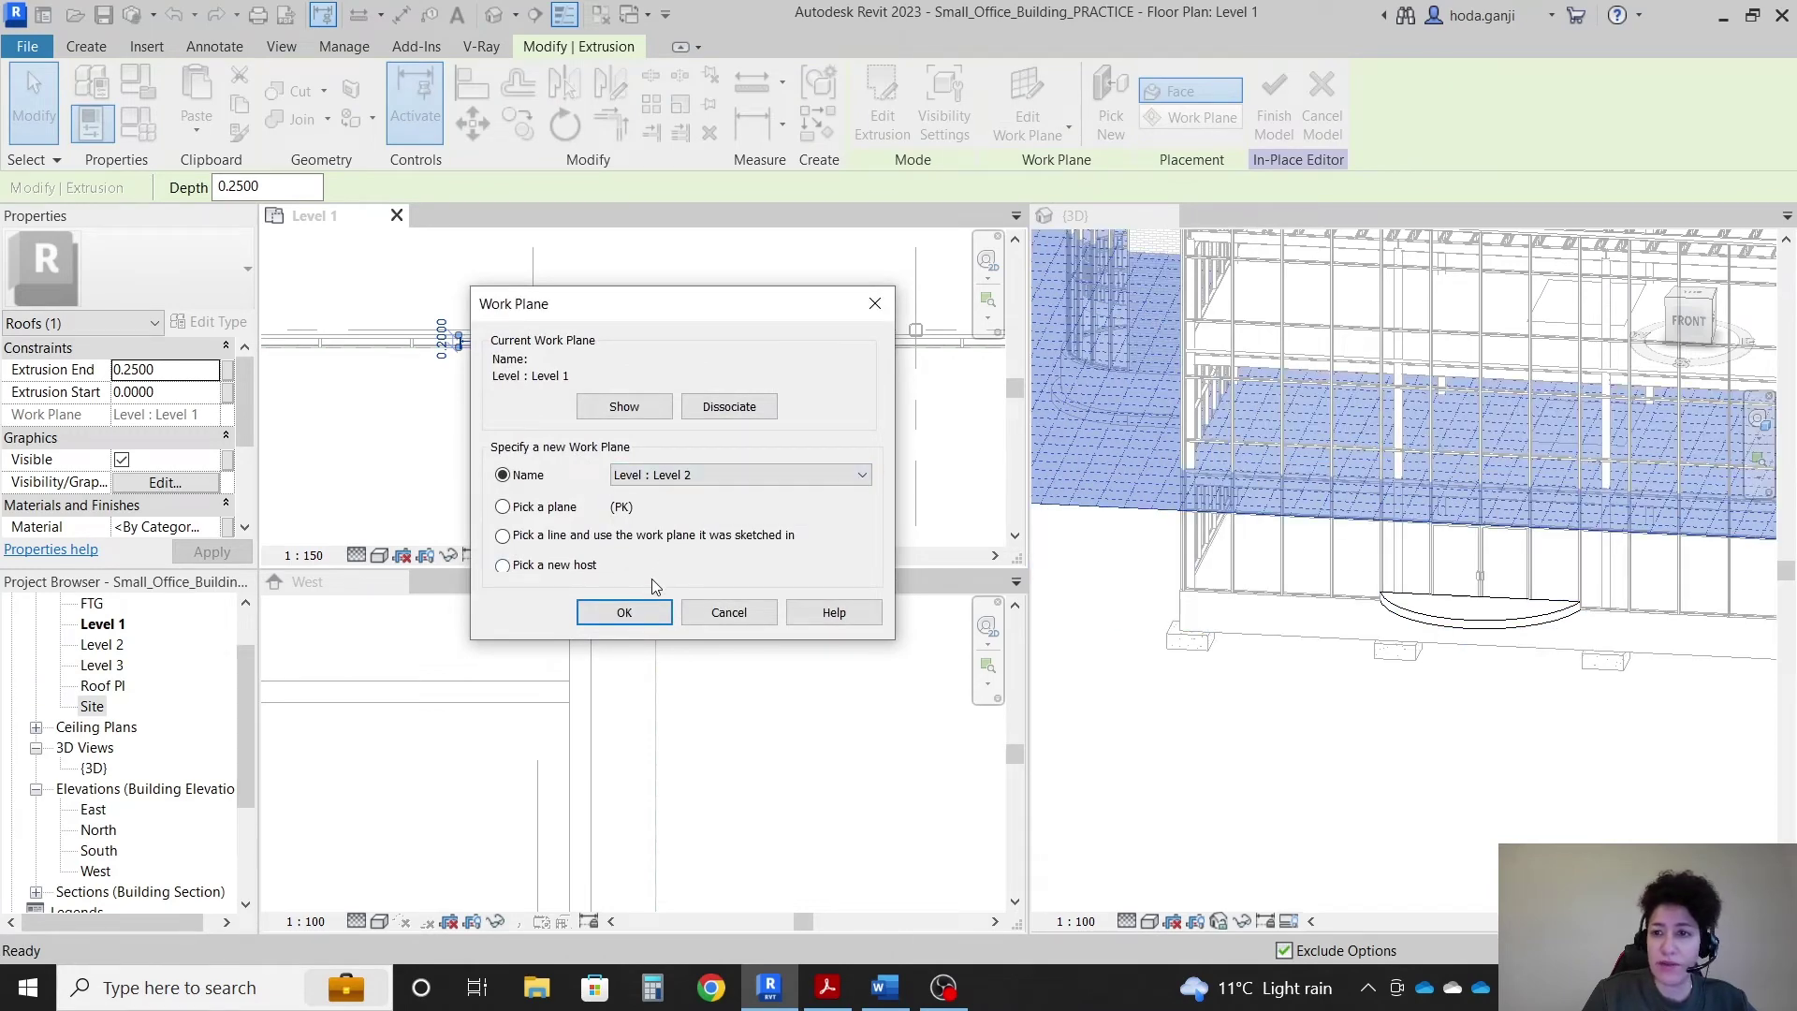
left_click(625, 612)
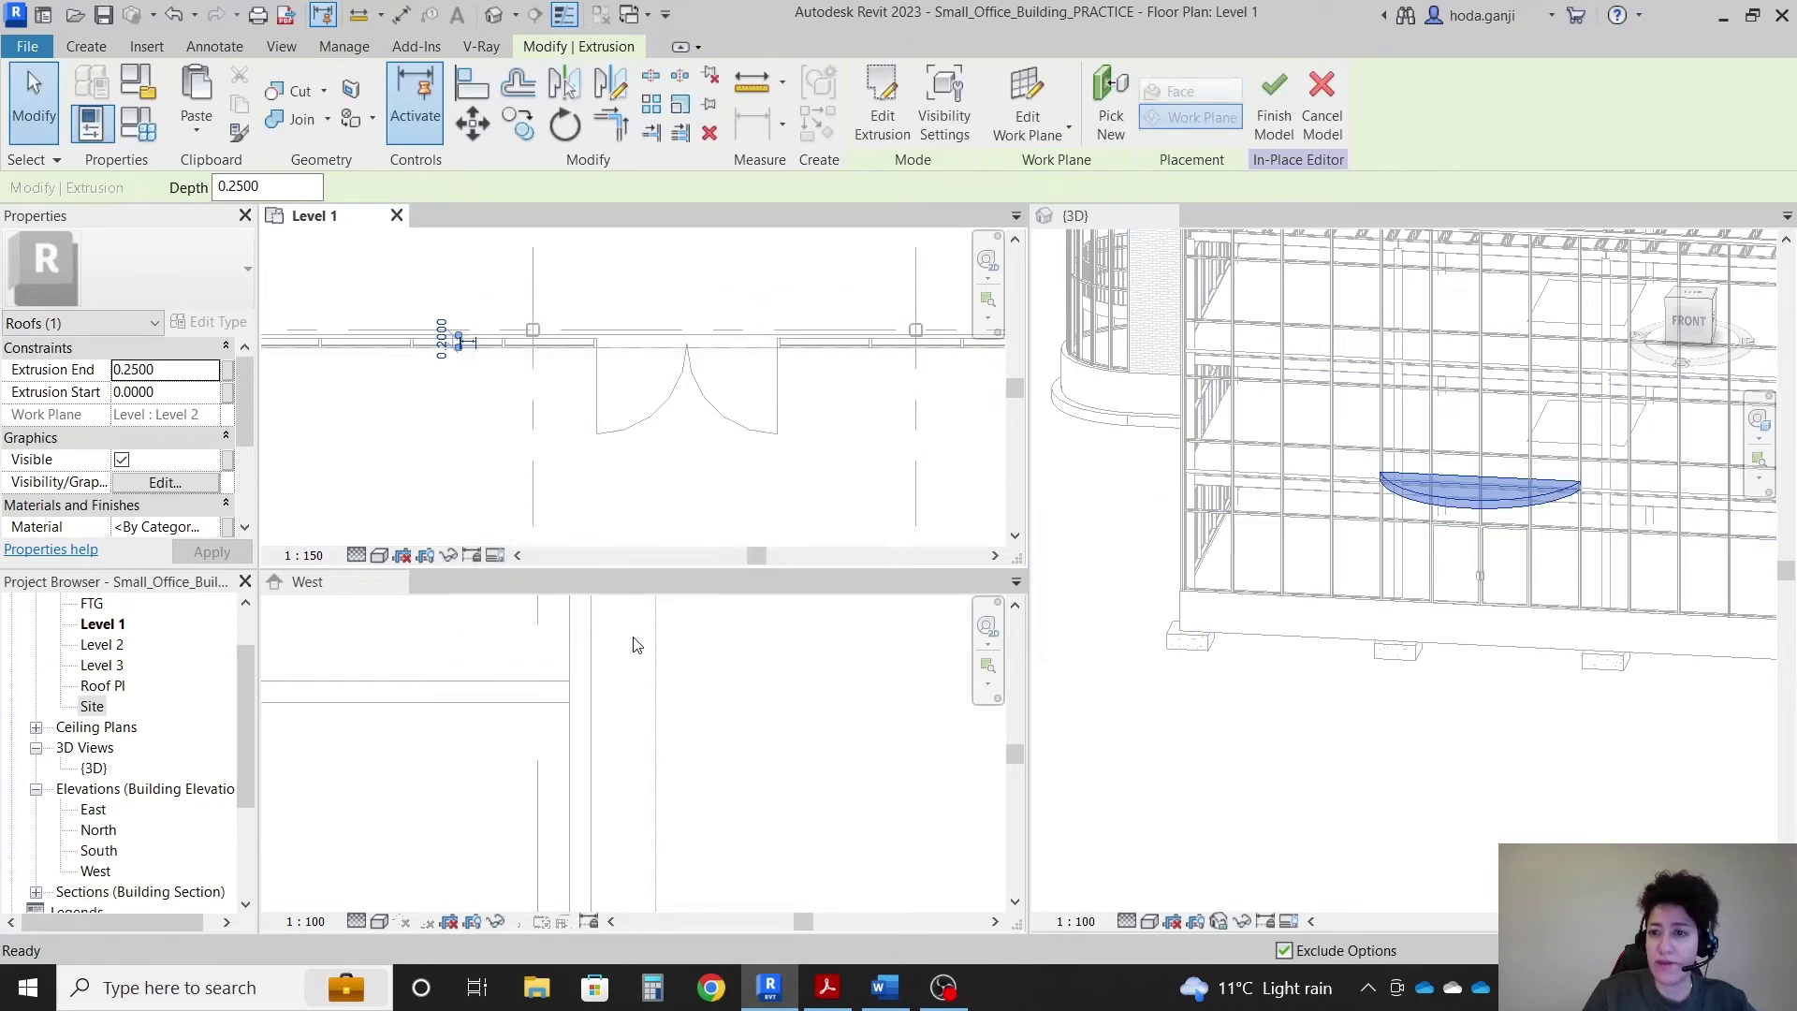
scroll(660, 636, "down", 3)
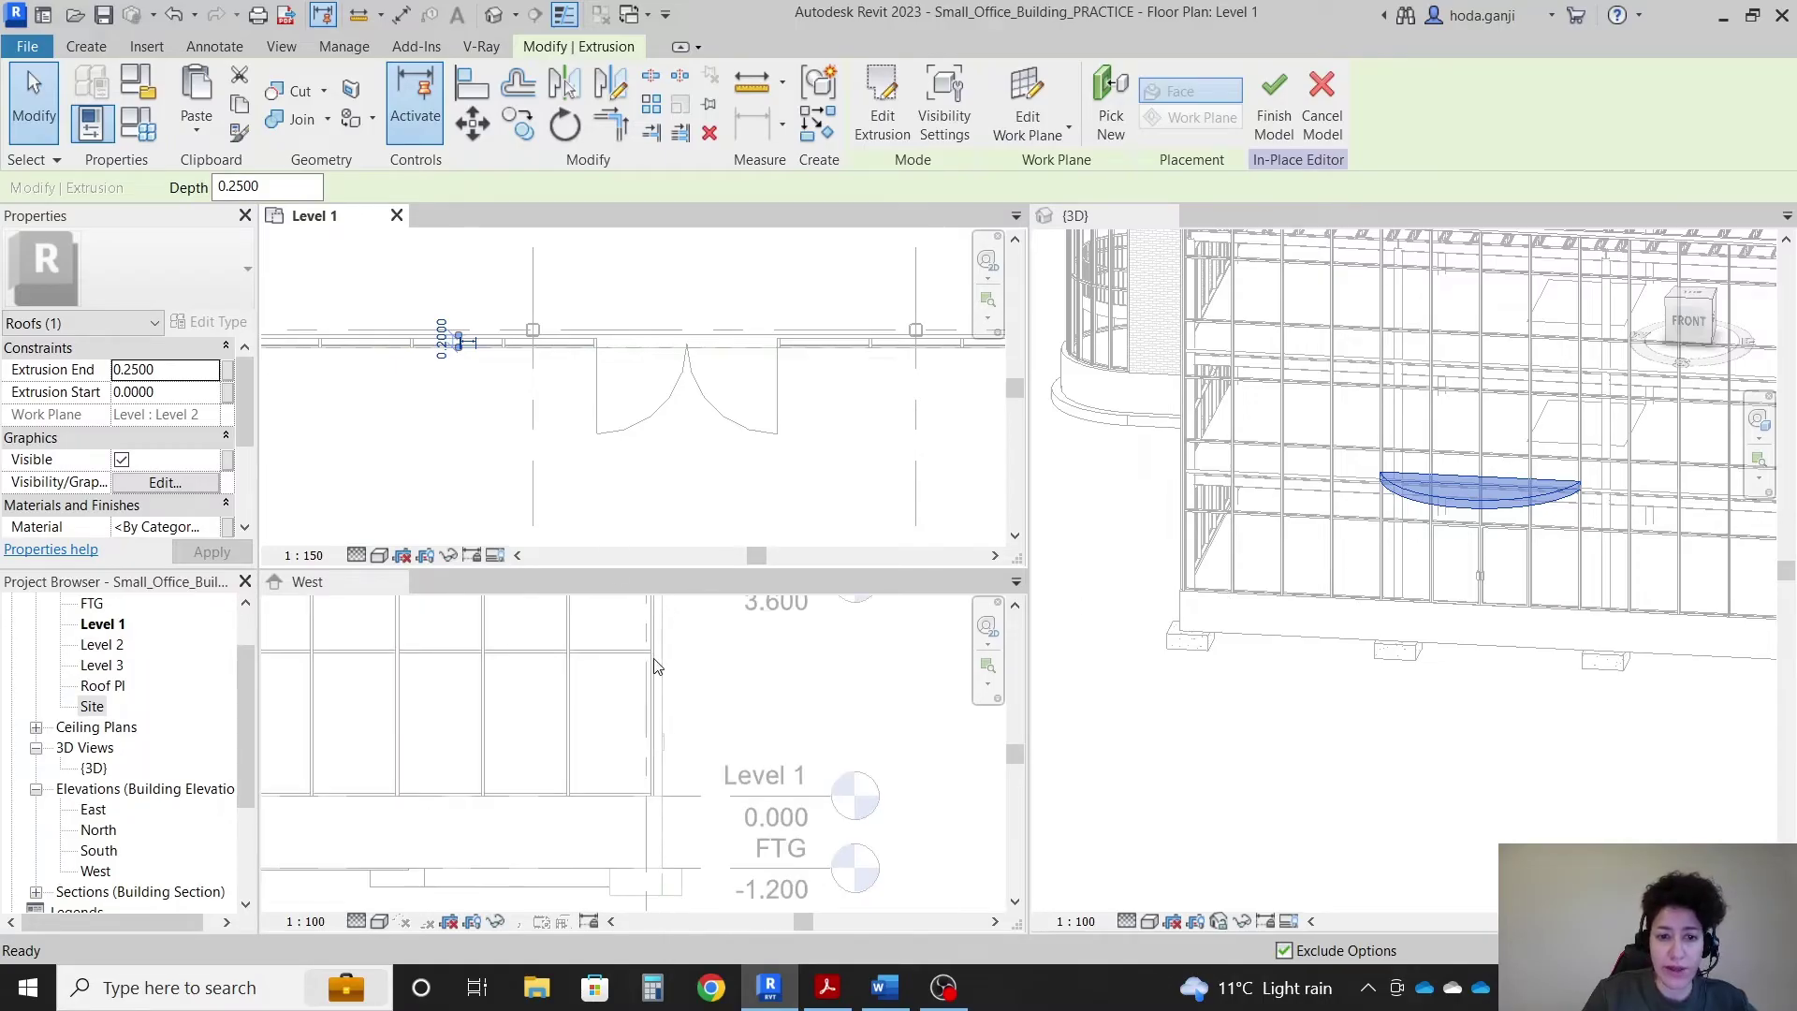
scroll(706, 680, "up", 3)
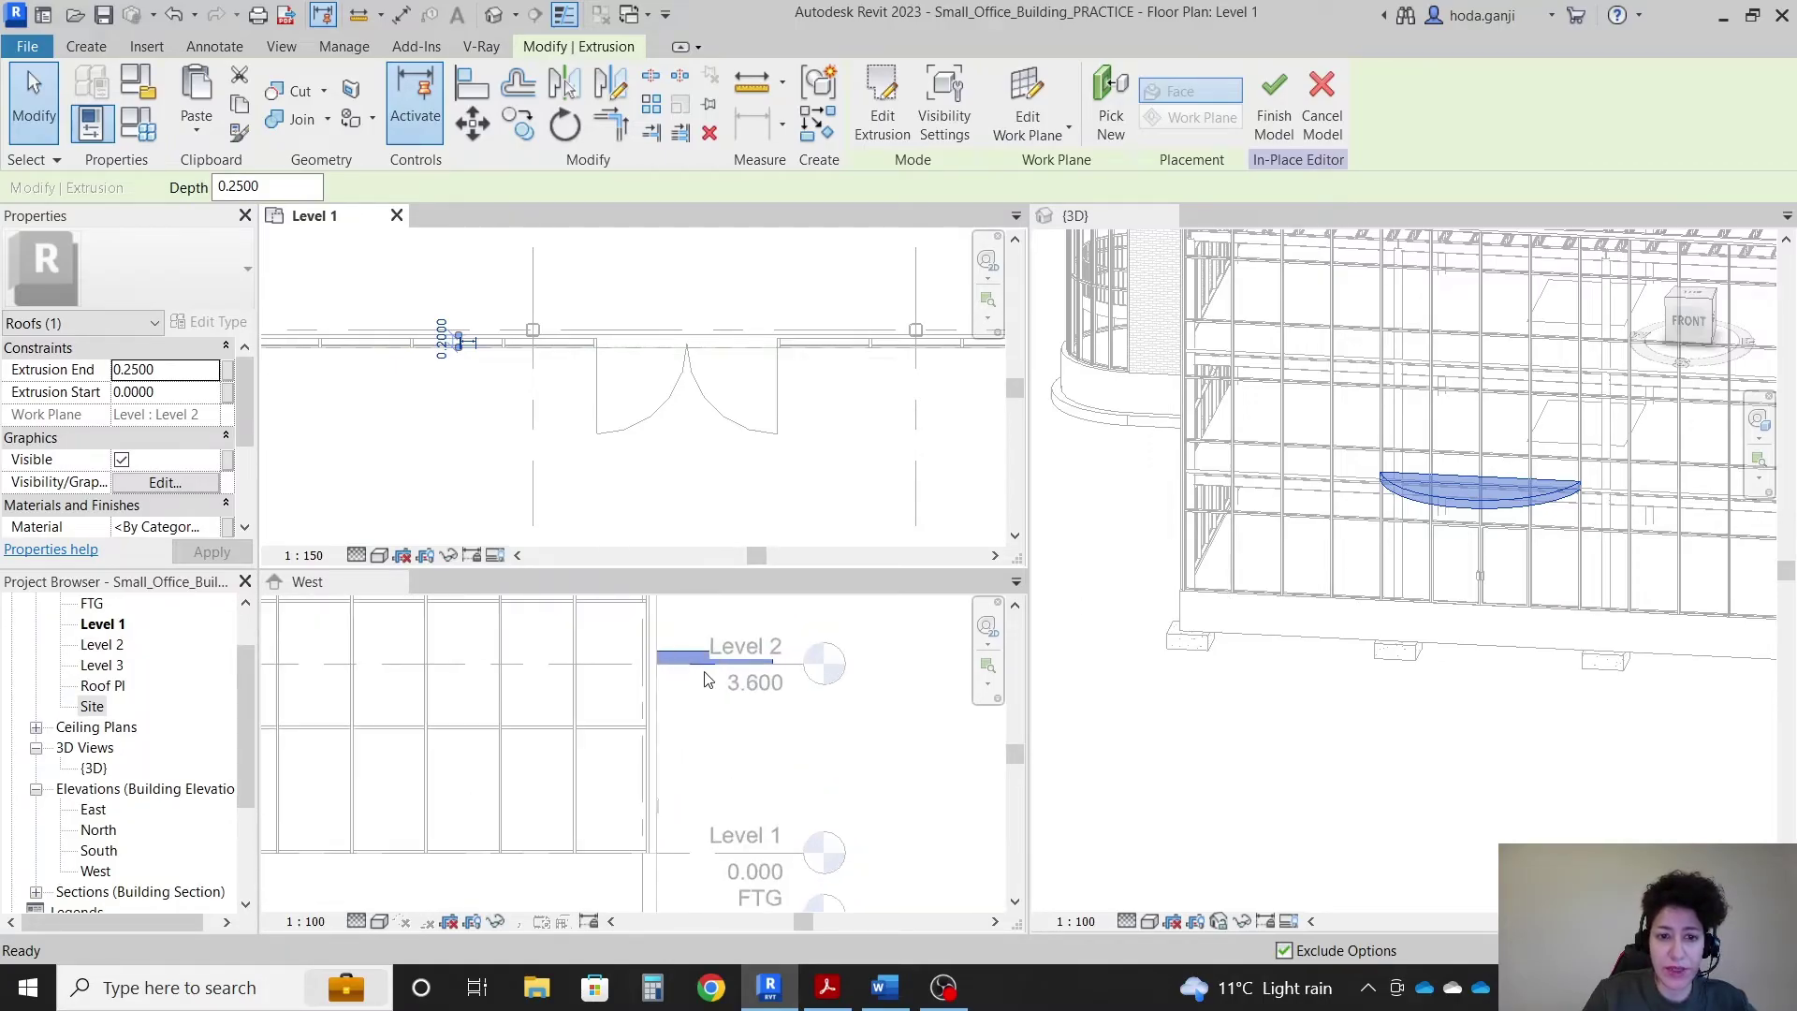
scroll(707, 680, "down", 2)
scroll(673, 767, "up", 1)
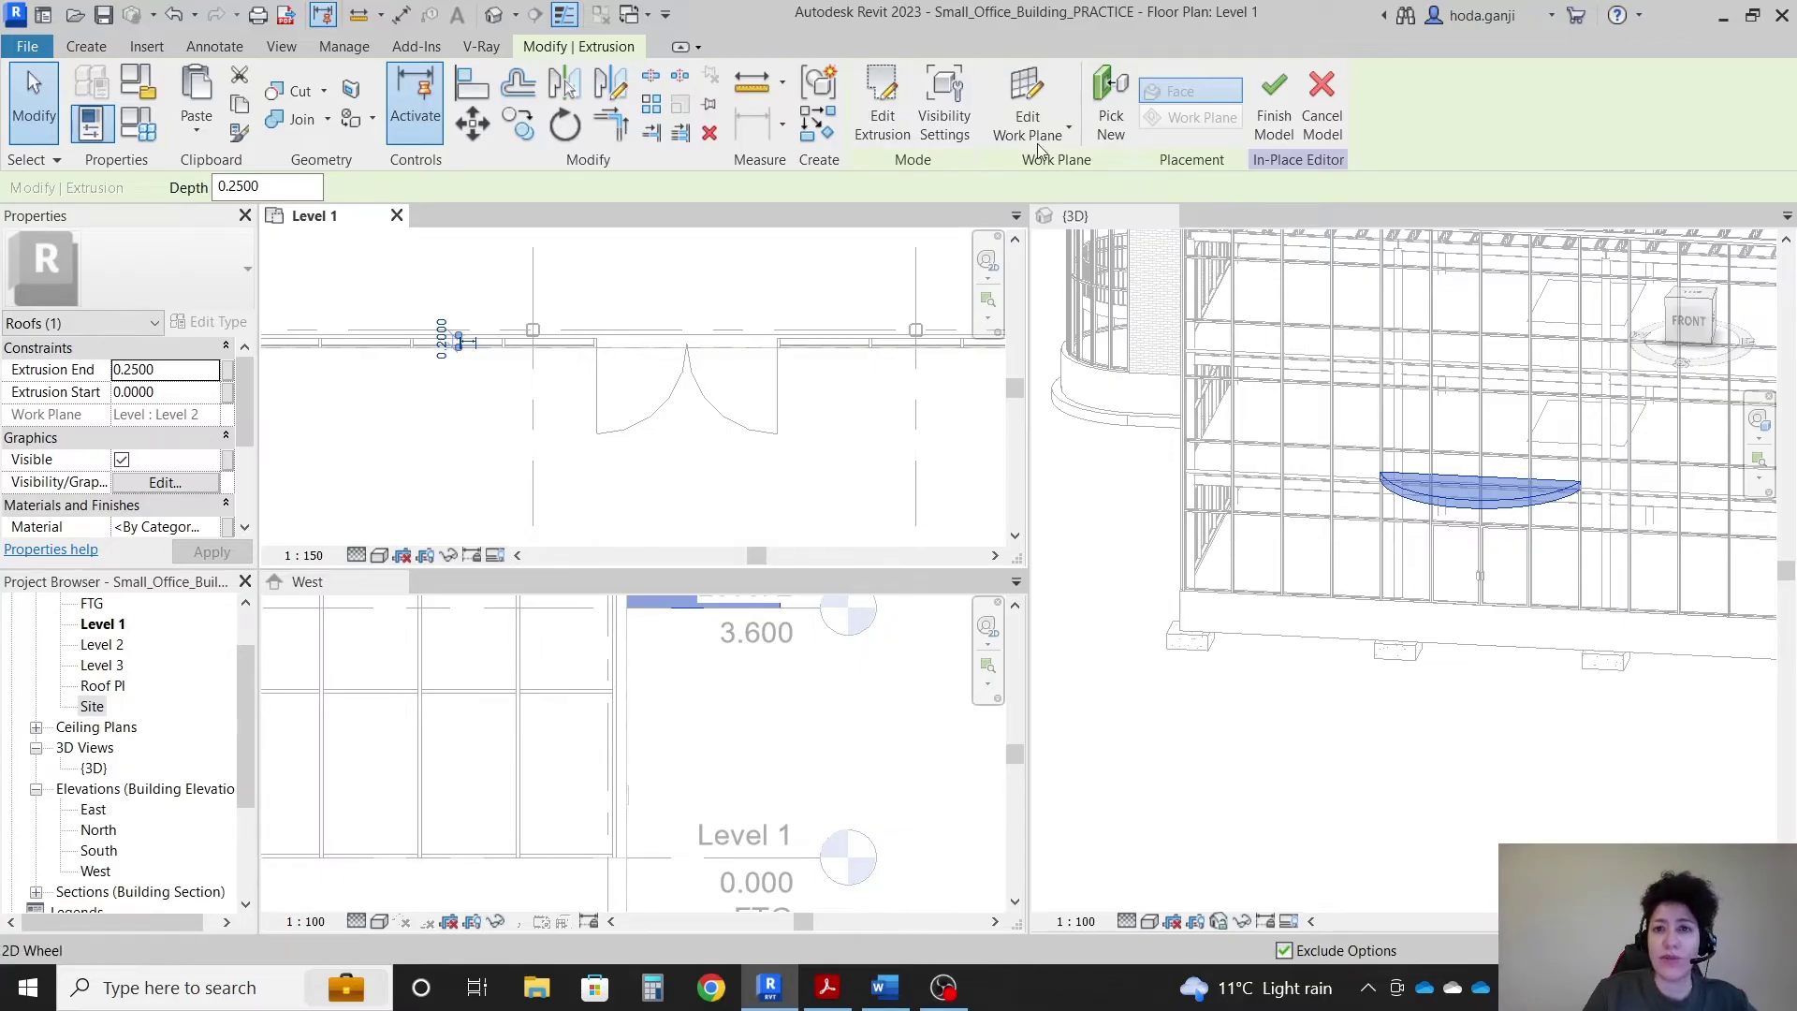
left_click(1013, 101)
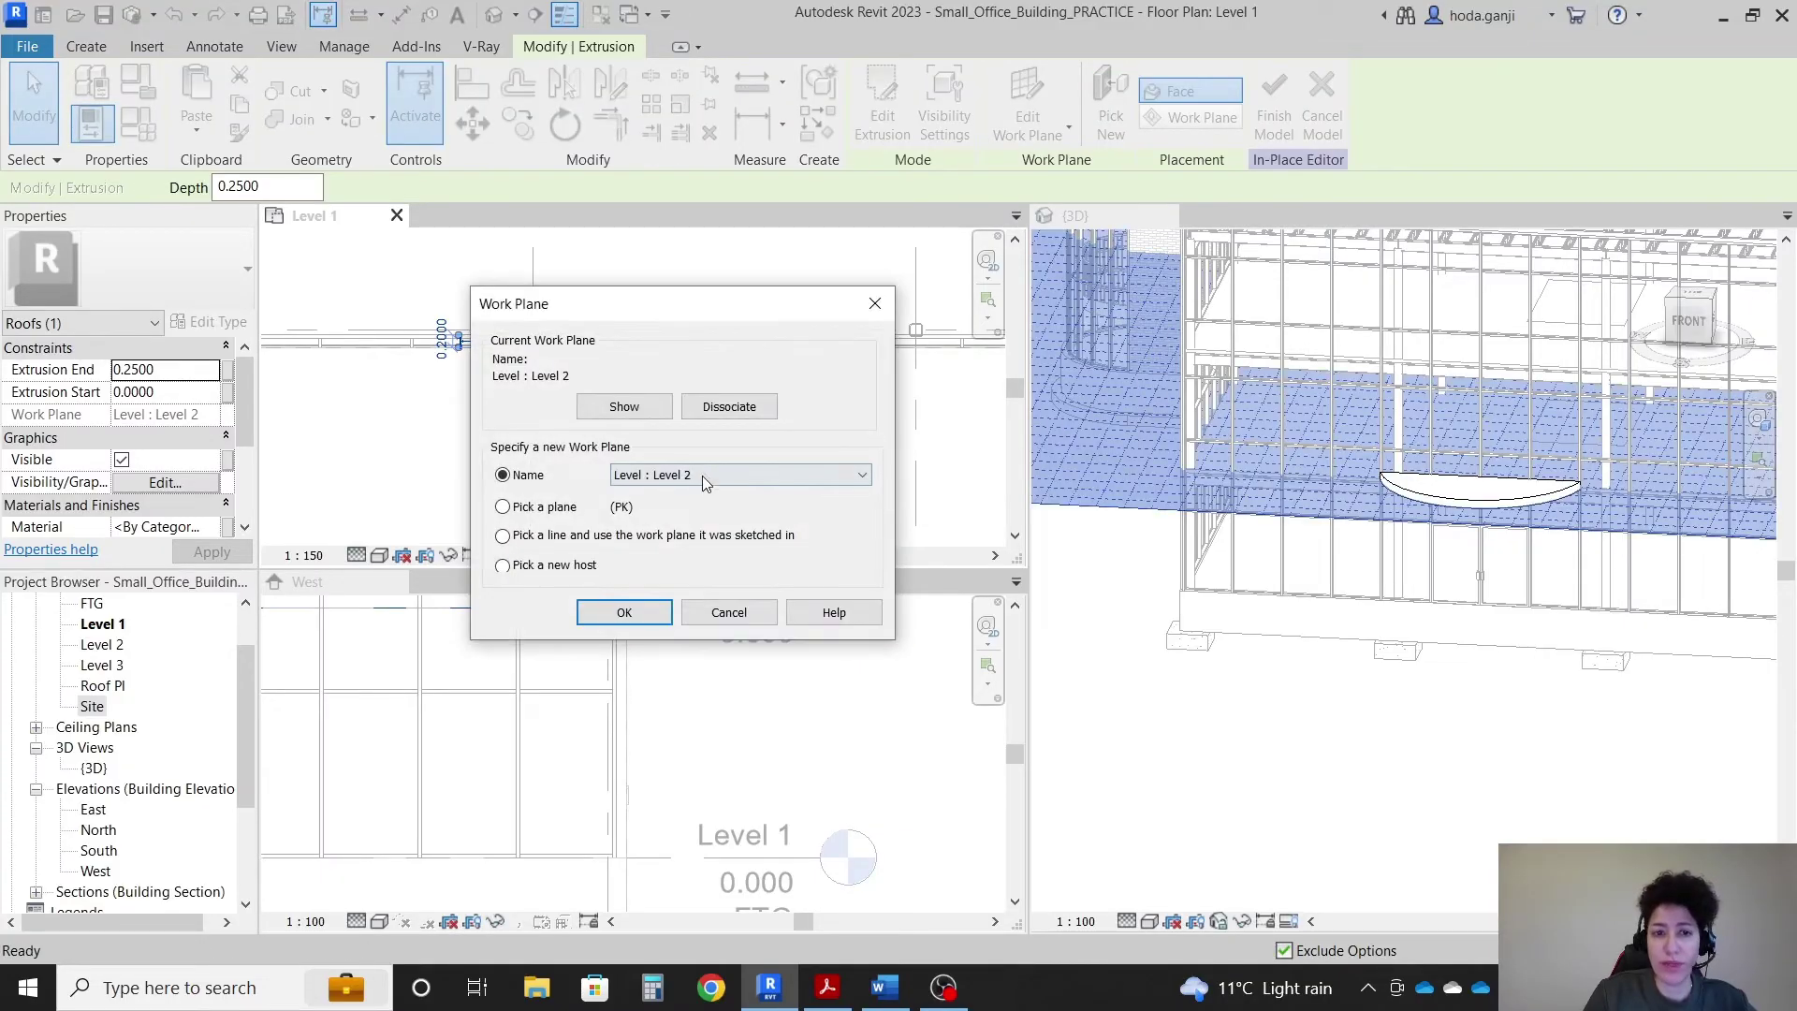
left_click(633, 481)
left_click(655, 505)
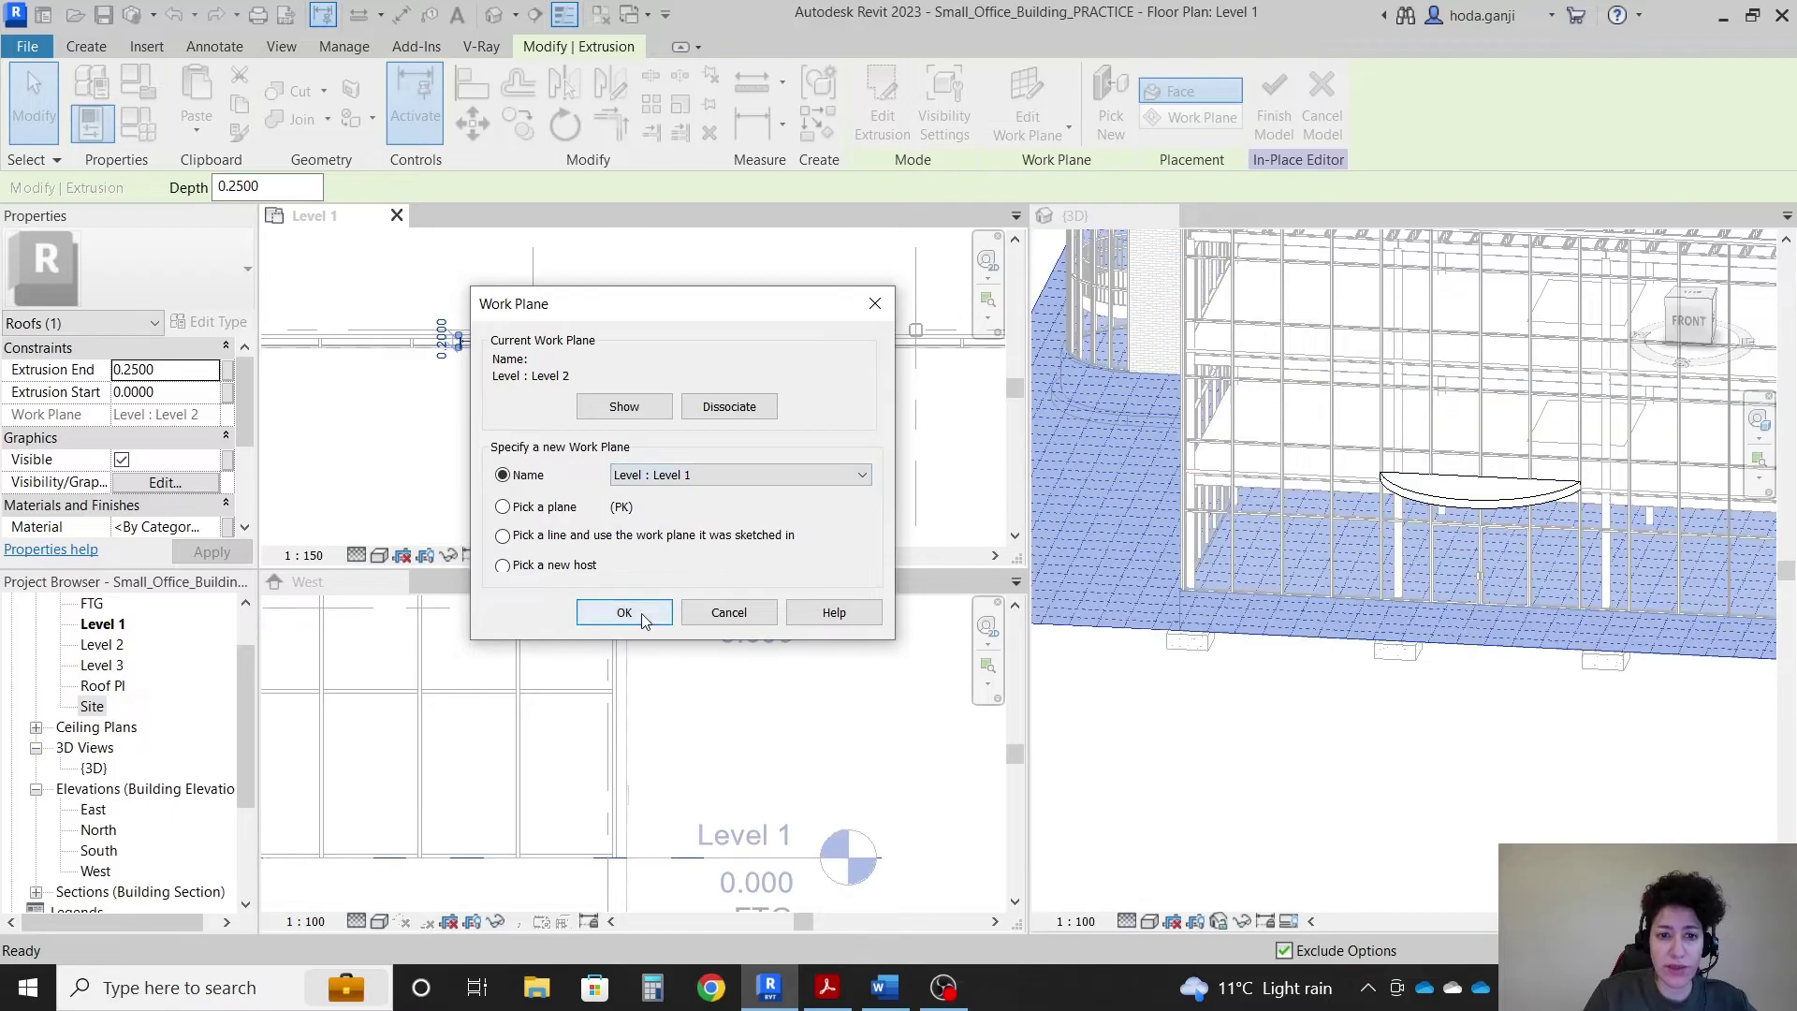
left_click(625, 612)
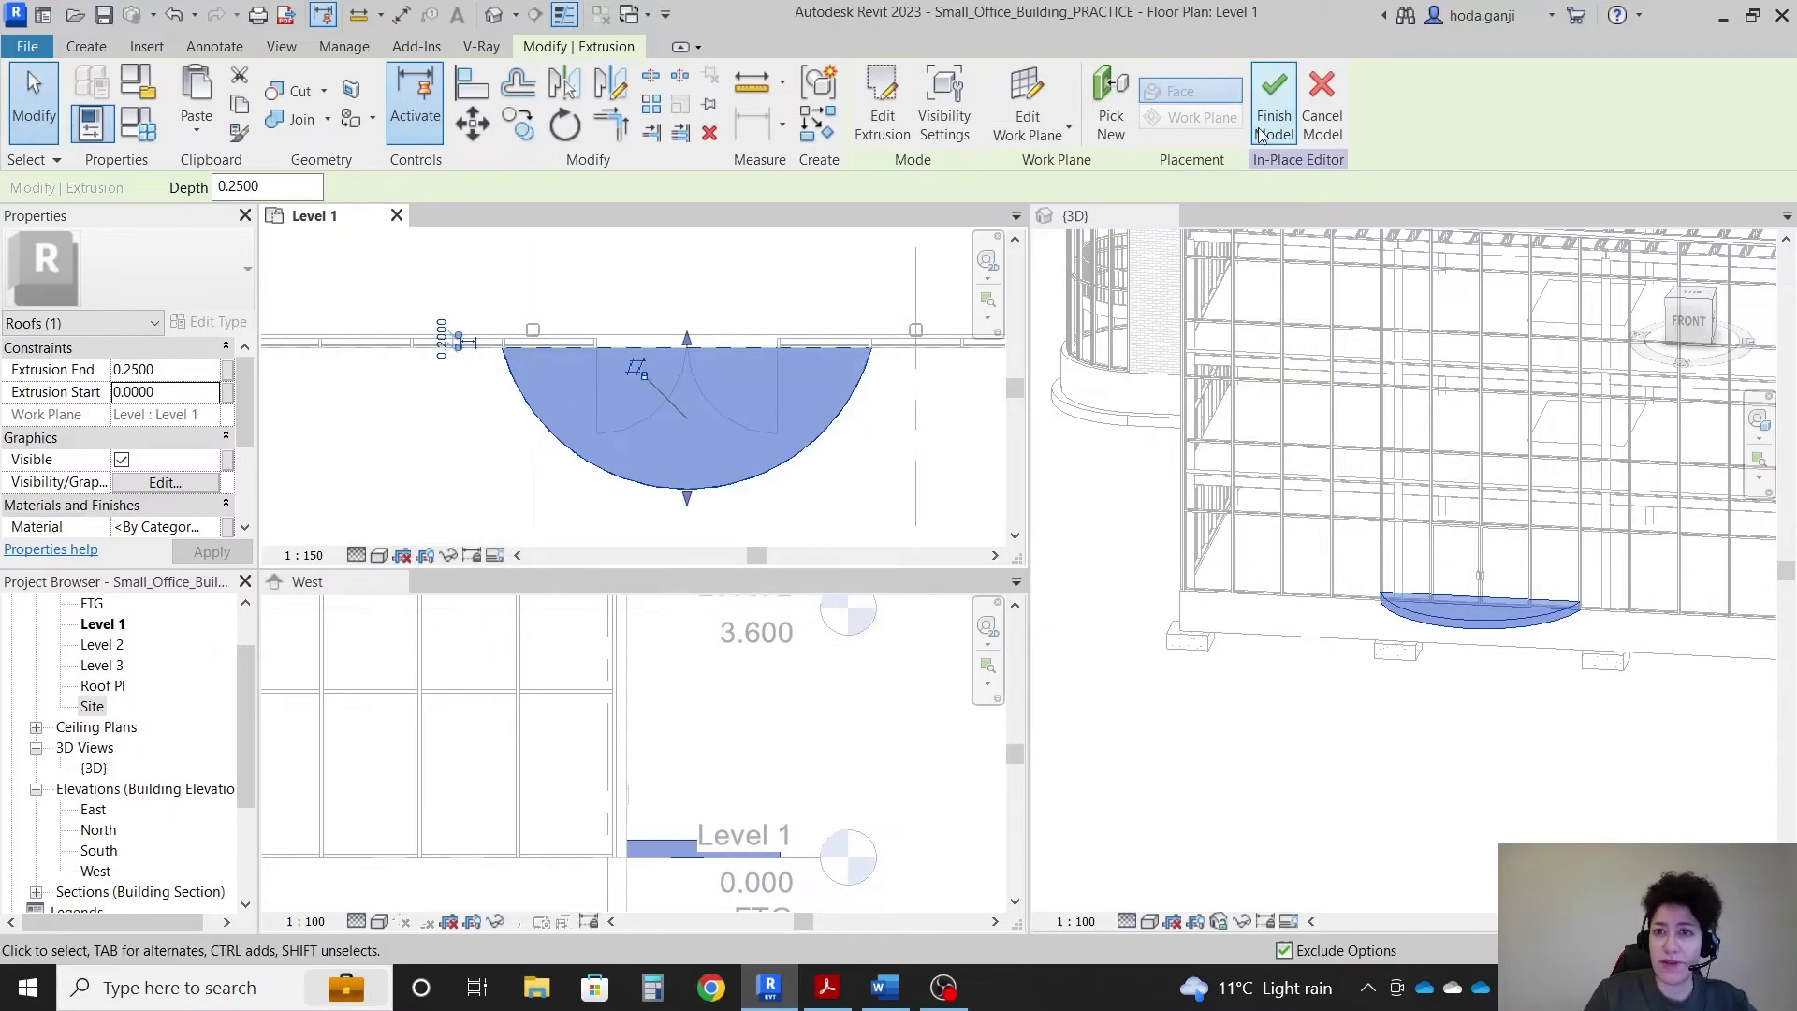
Step: Finish the in-place model, then dimension the 2.4 m height in the West elevation
left_click(1274, 103)
left_click(561, 822)
scroll(592, 826, "up", 1)
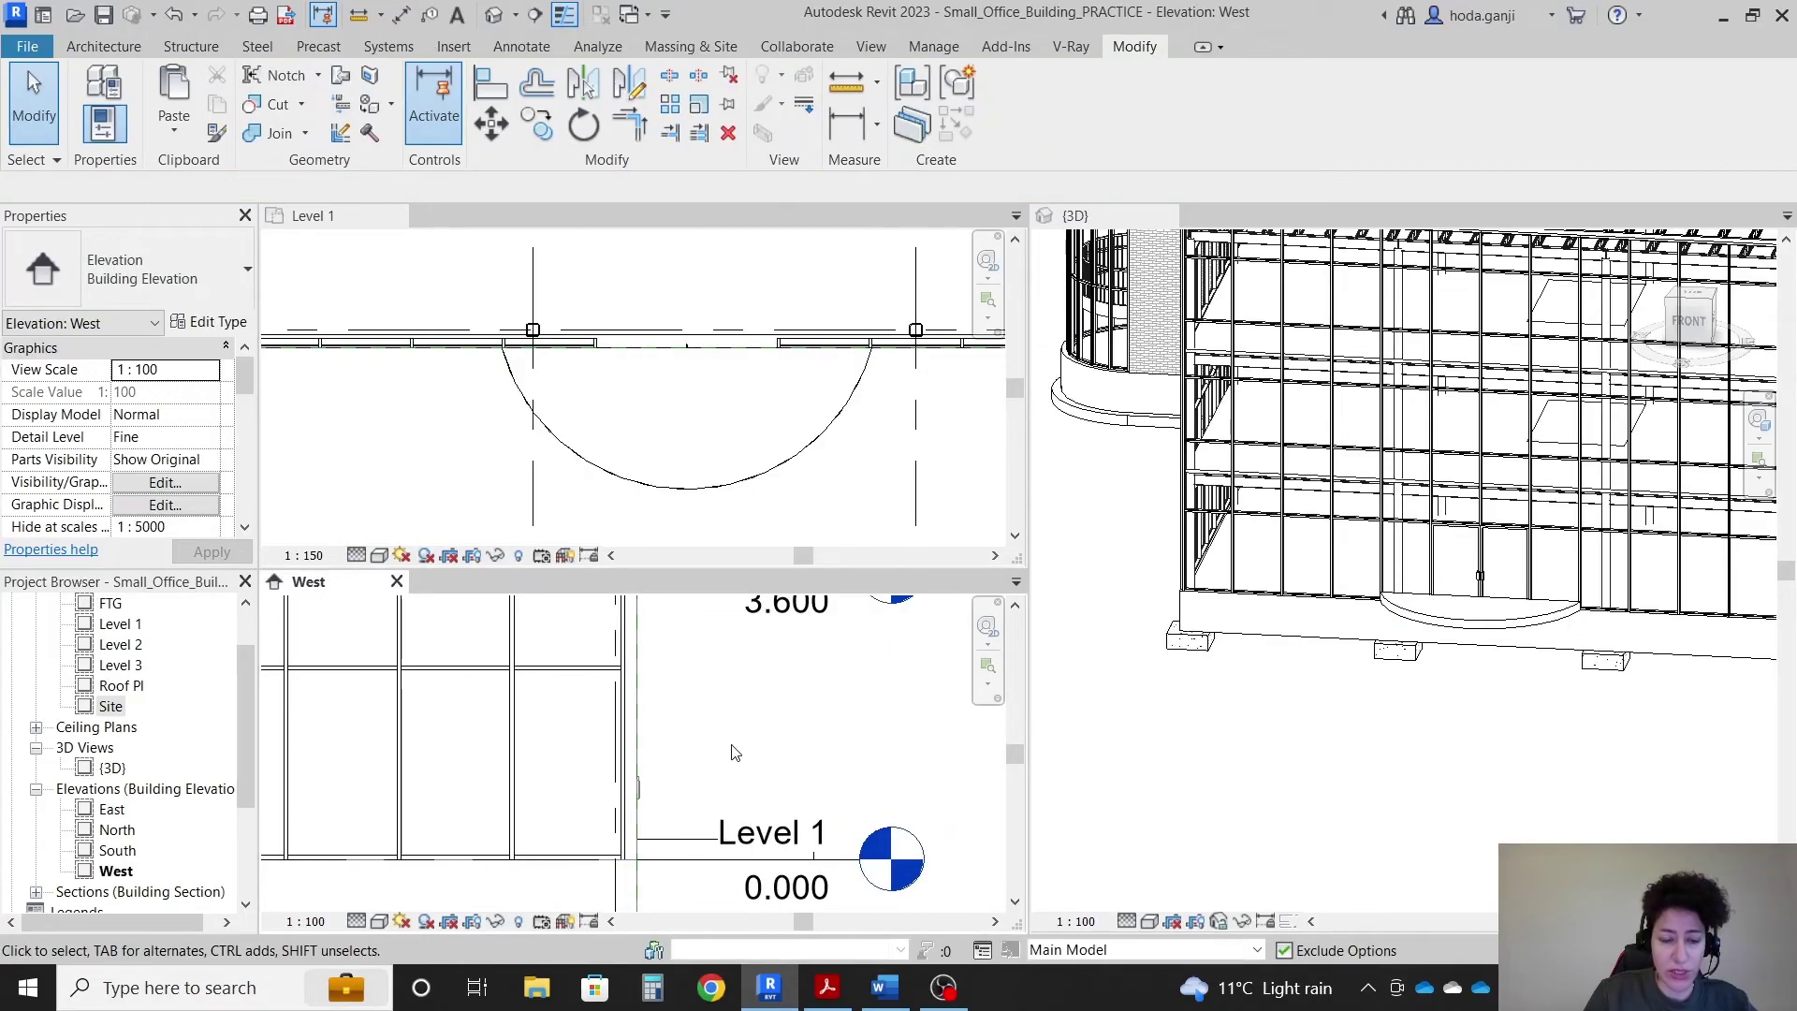
key("d")
key("i")
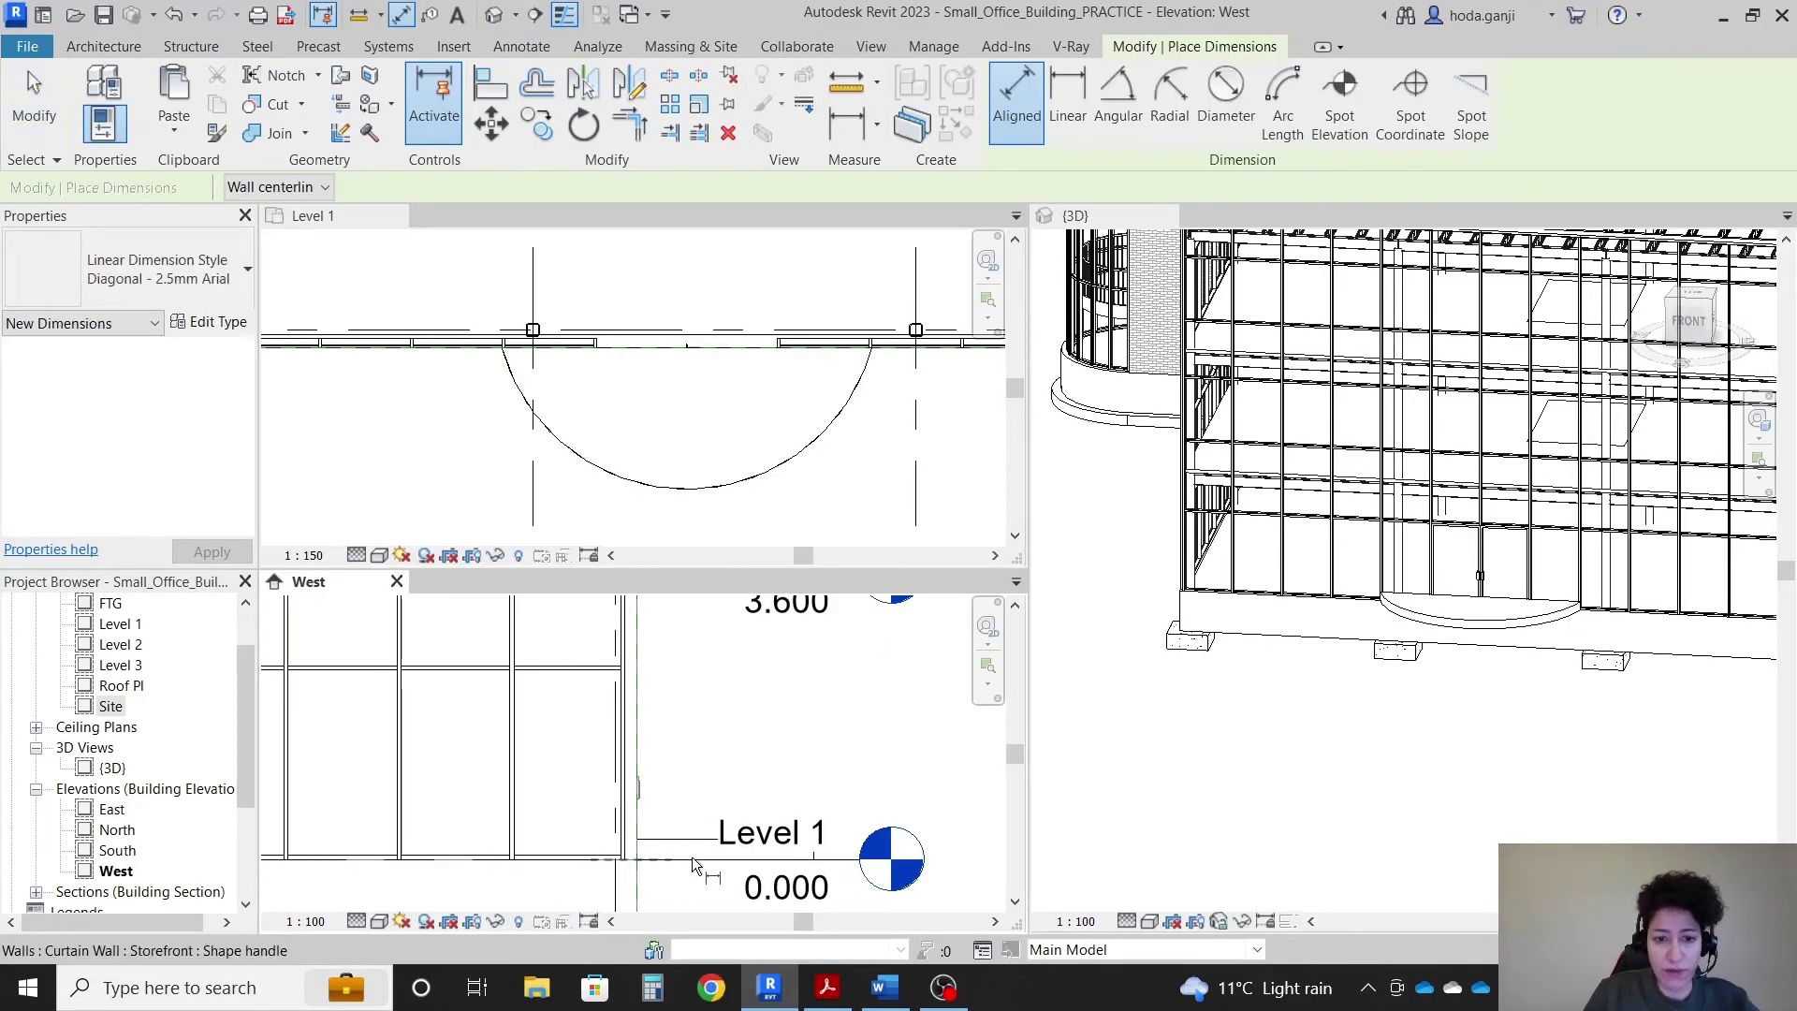
left_click(613, 685)
scroll(816, 670, "up", 3)
scroll(816, 671, "down", 4)
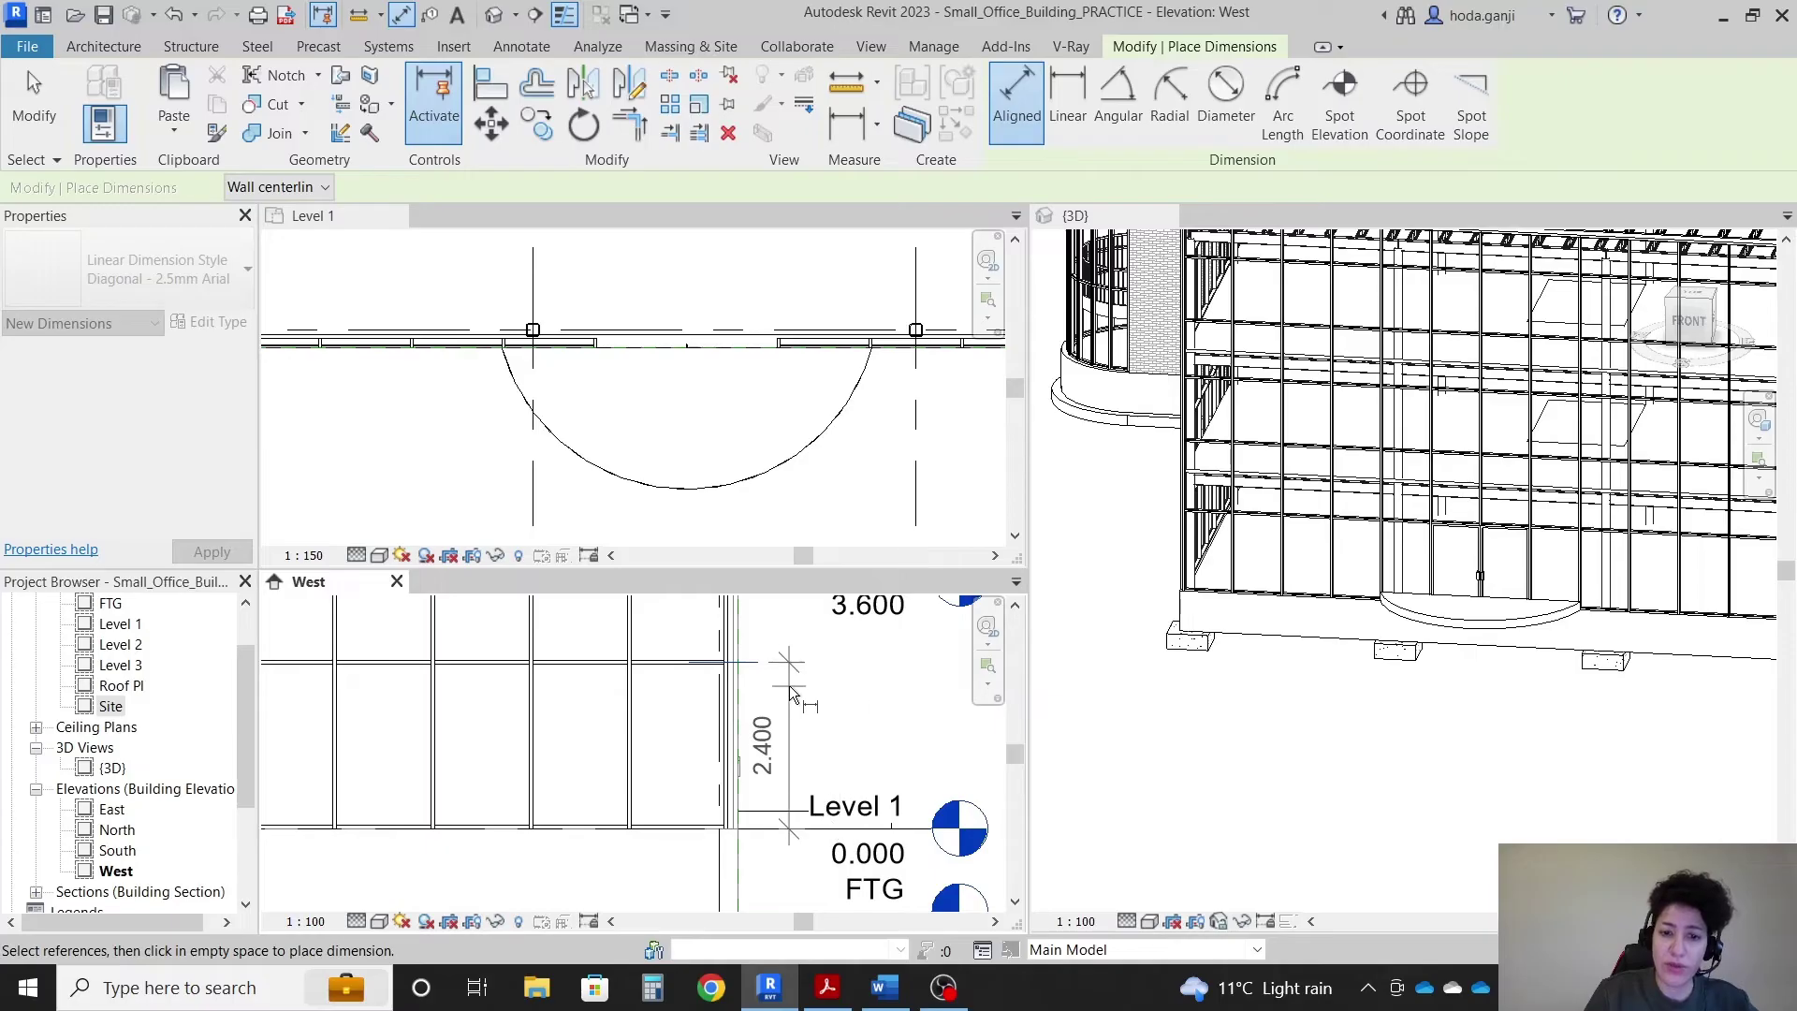
middle_click_drag(789, 685, 694, 681)
key("Escape")
key("Escape")
Step: Edit the semicircular canopy in place with extrusion start 2.4 and end 2.6, then finish the model
left_click(673, 815)
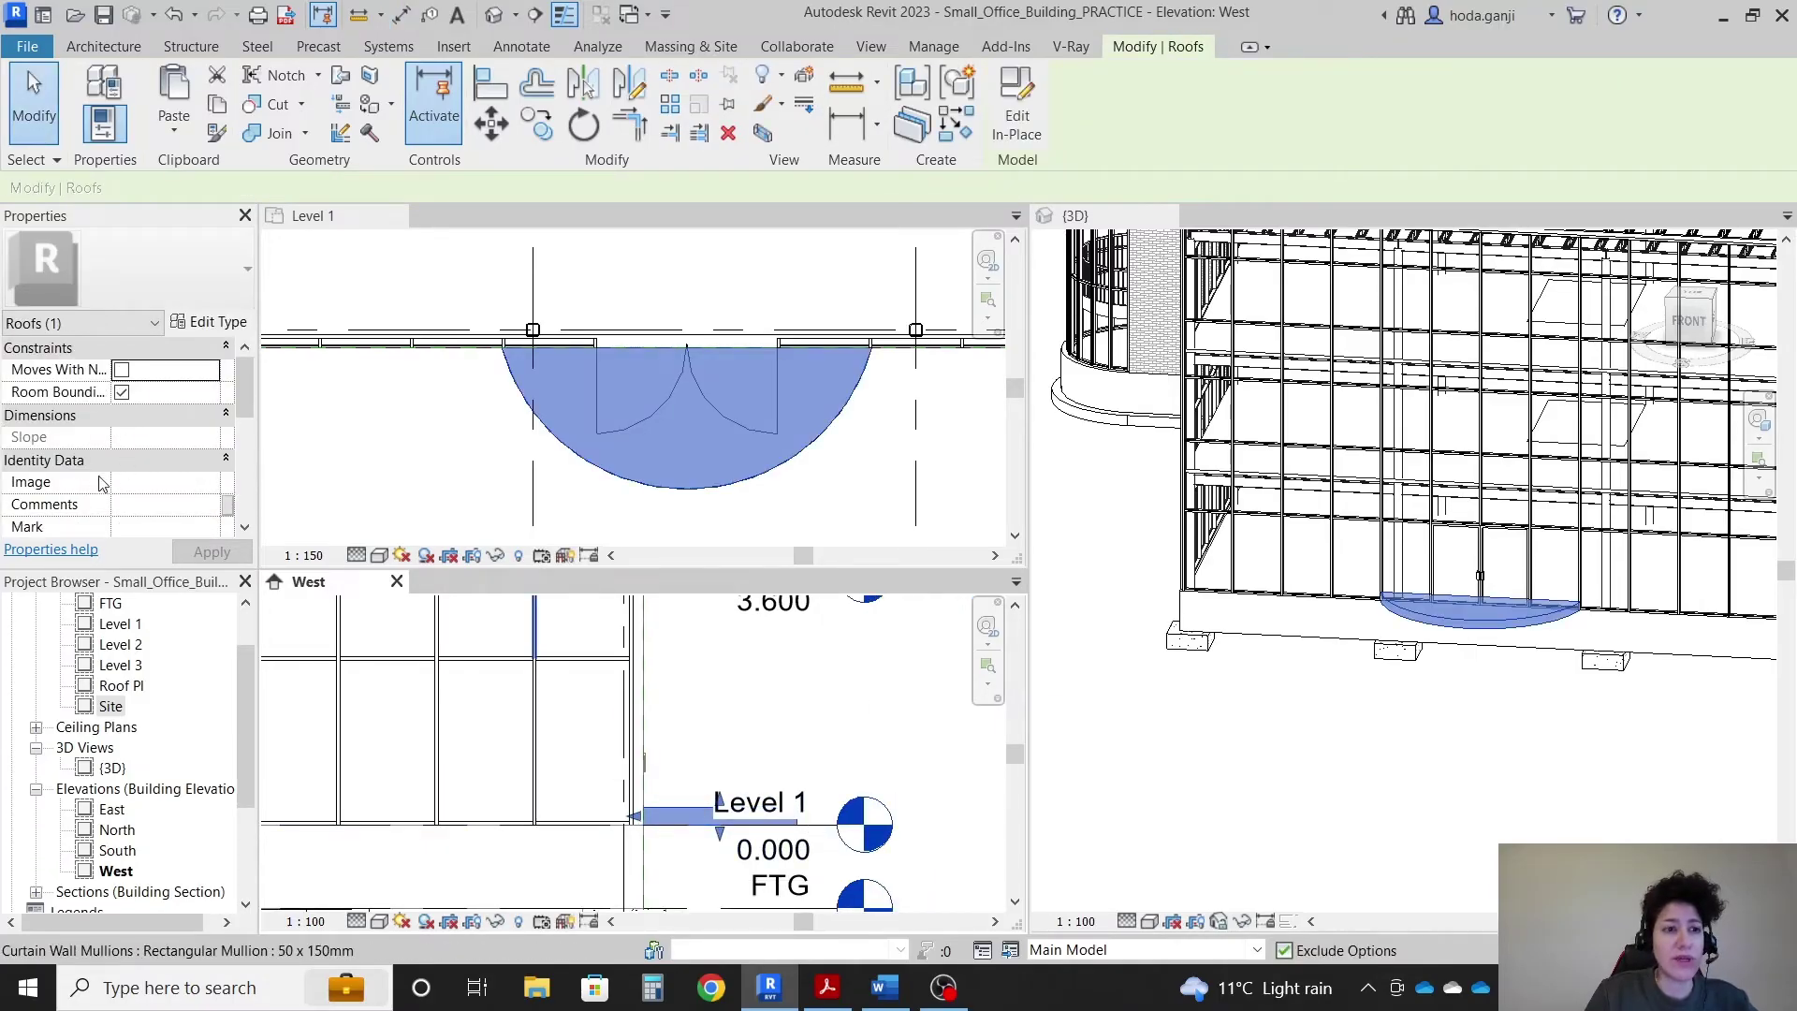
scroll(103, 482, "down", 3)
left_click(1017, 117)
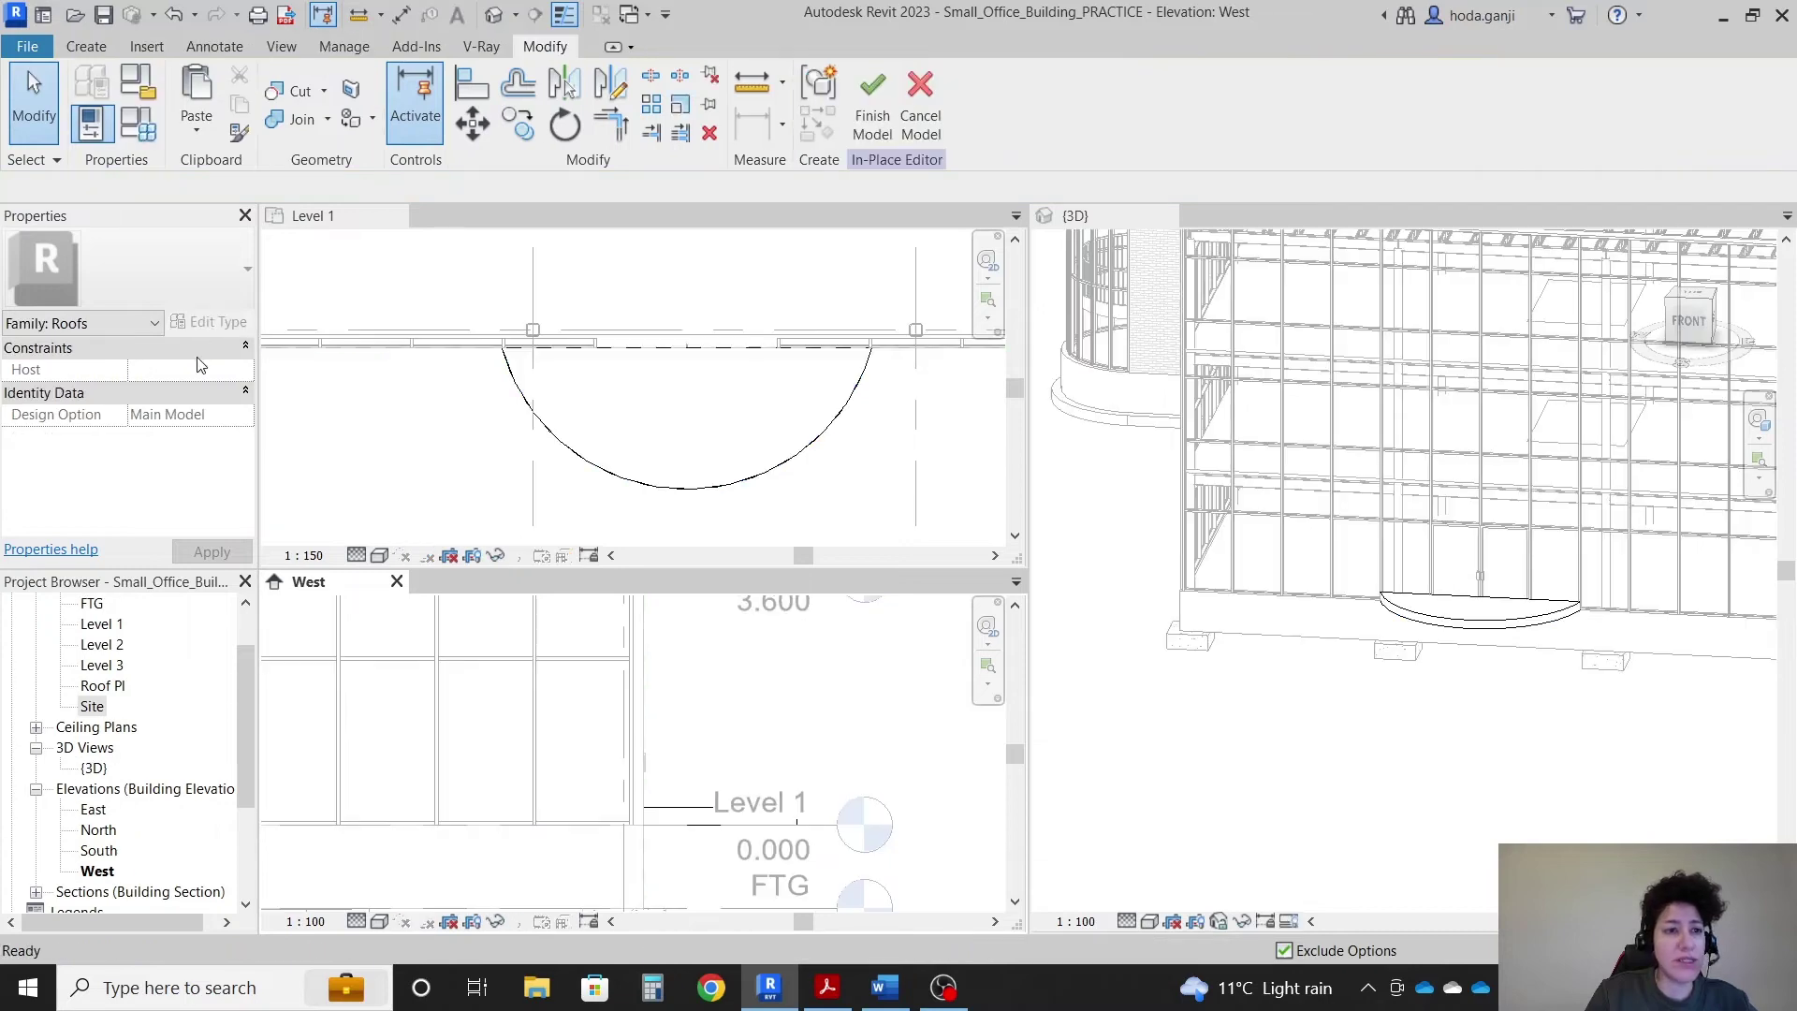
left_click(1451, 624)
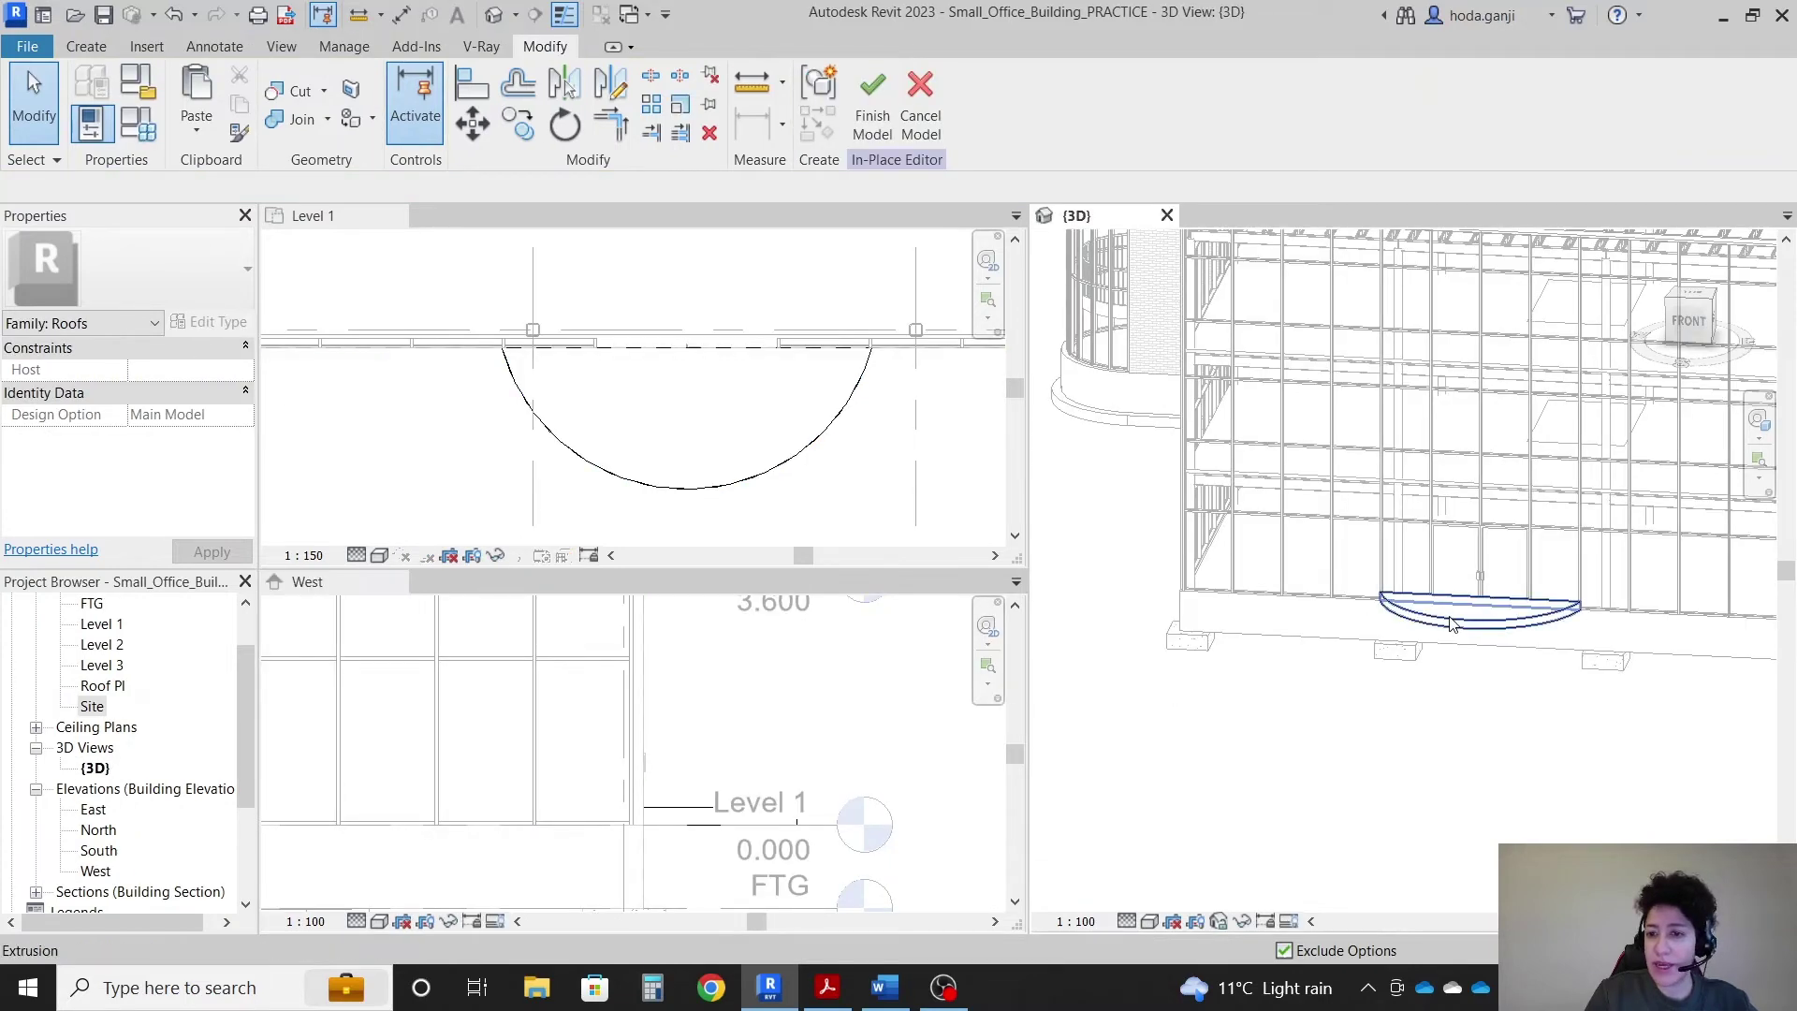
left_click(1451, 624)
left_click(174, 392)
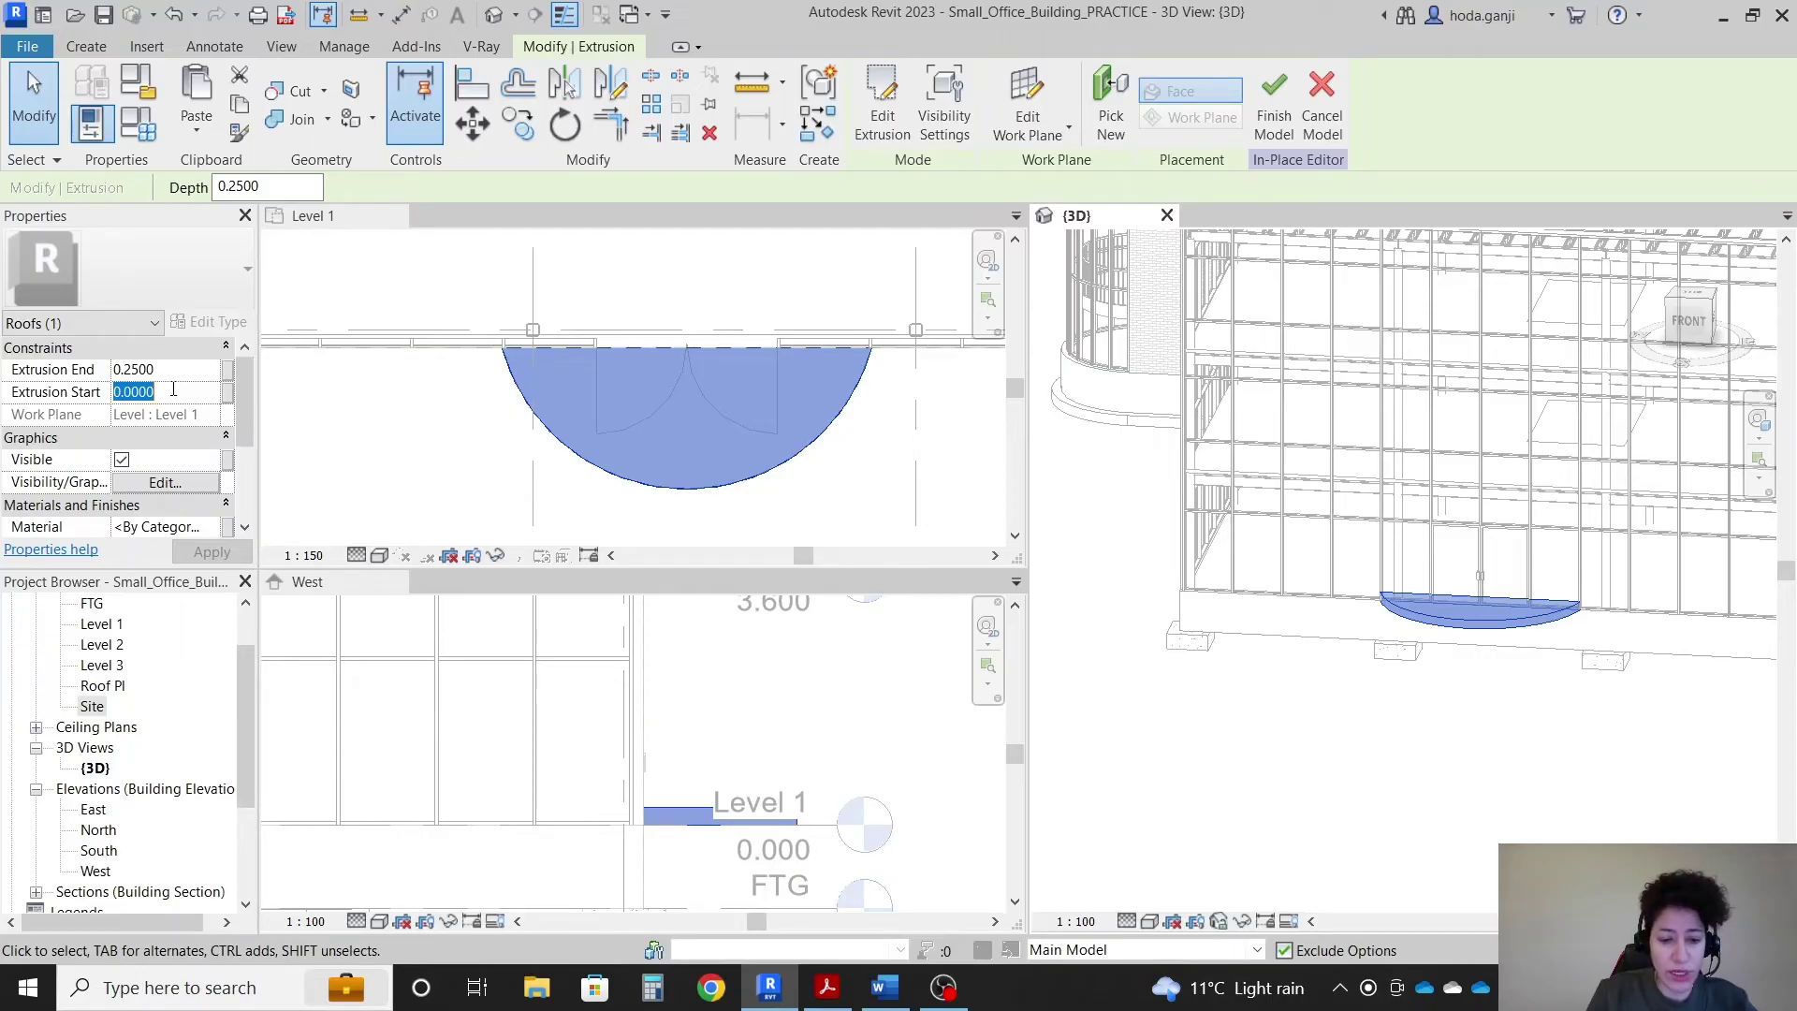
type("2.4")
left_click(173, 369)
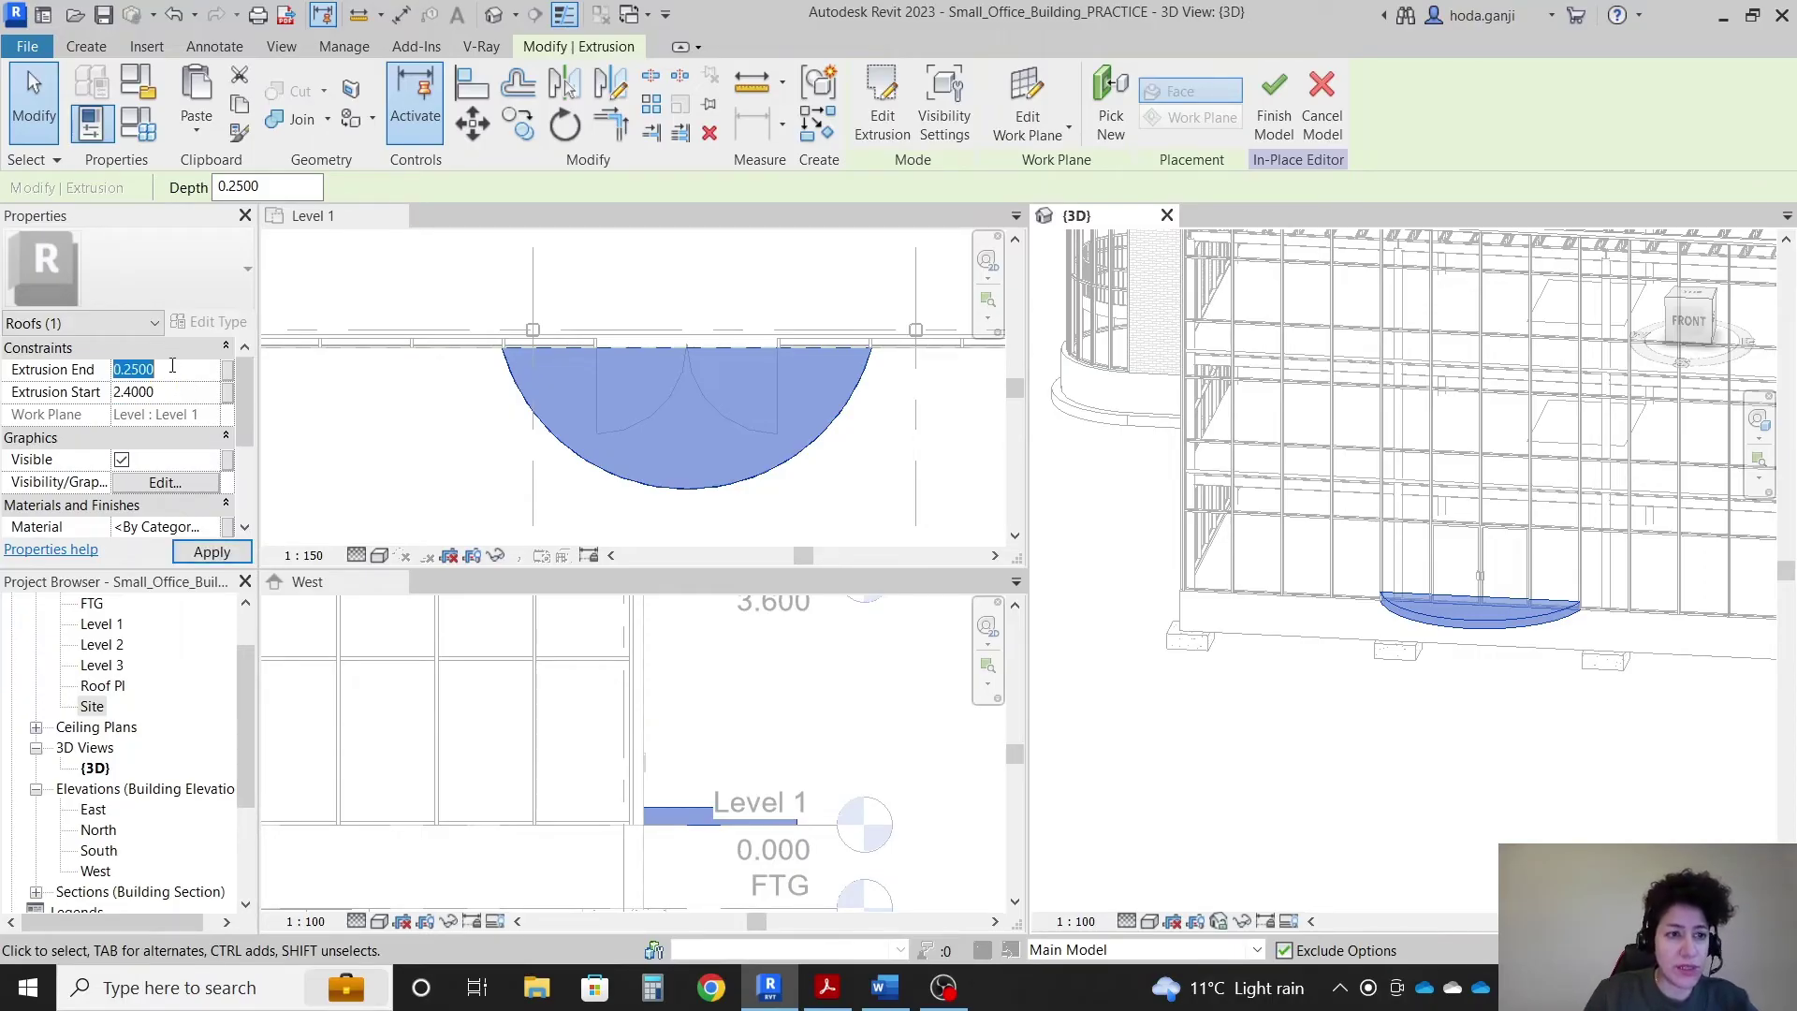
type("2.")
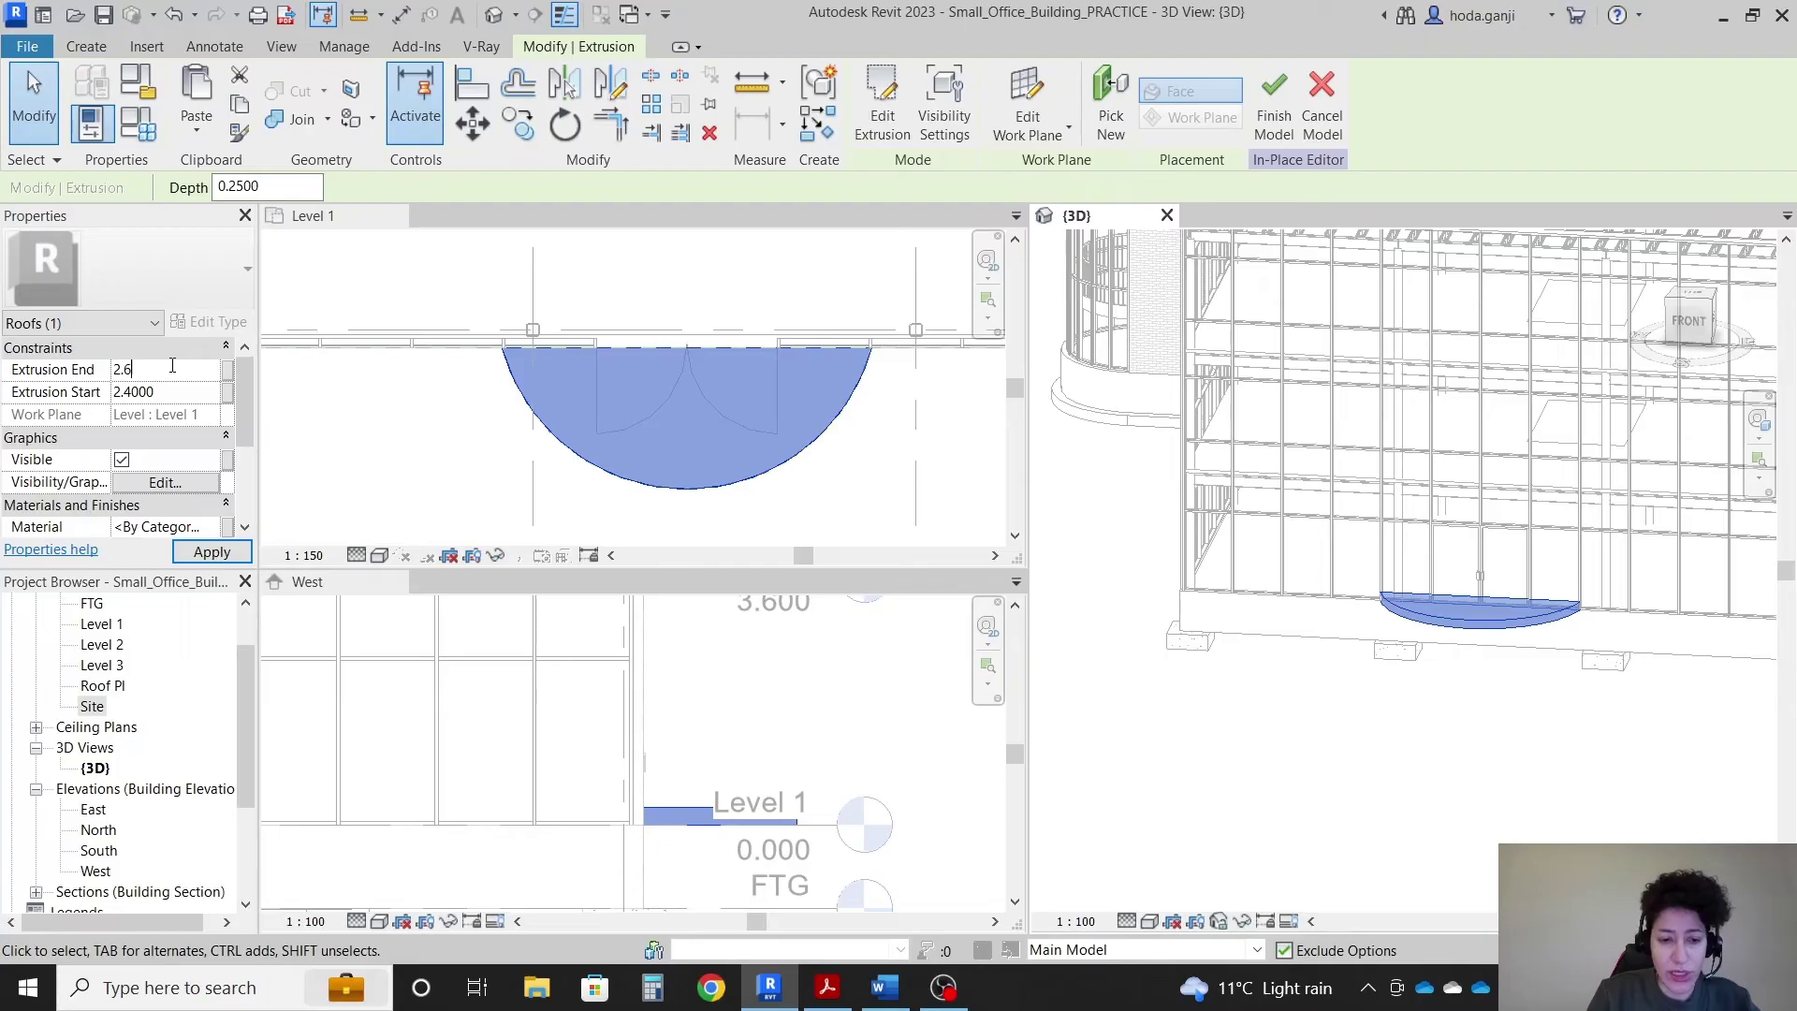
type("6")
left_click(211, 552)
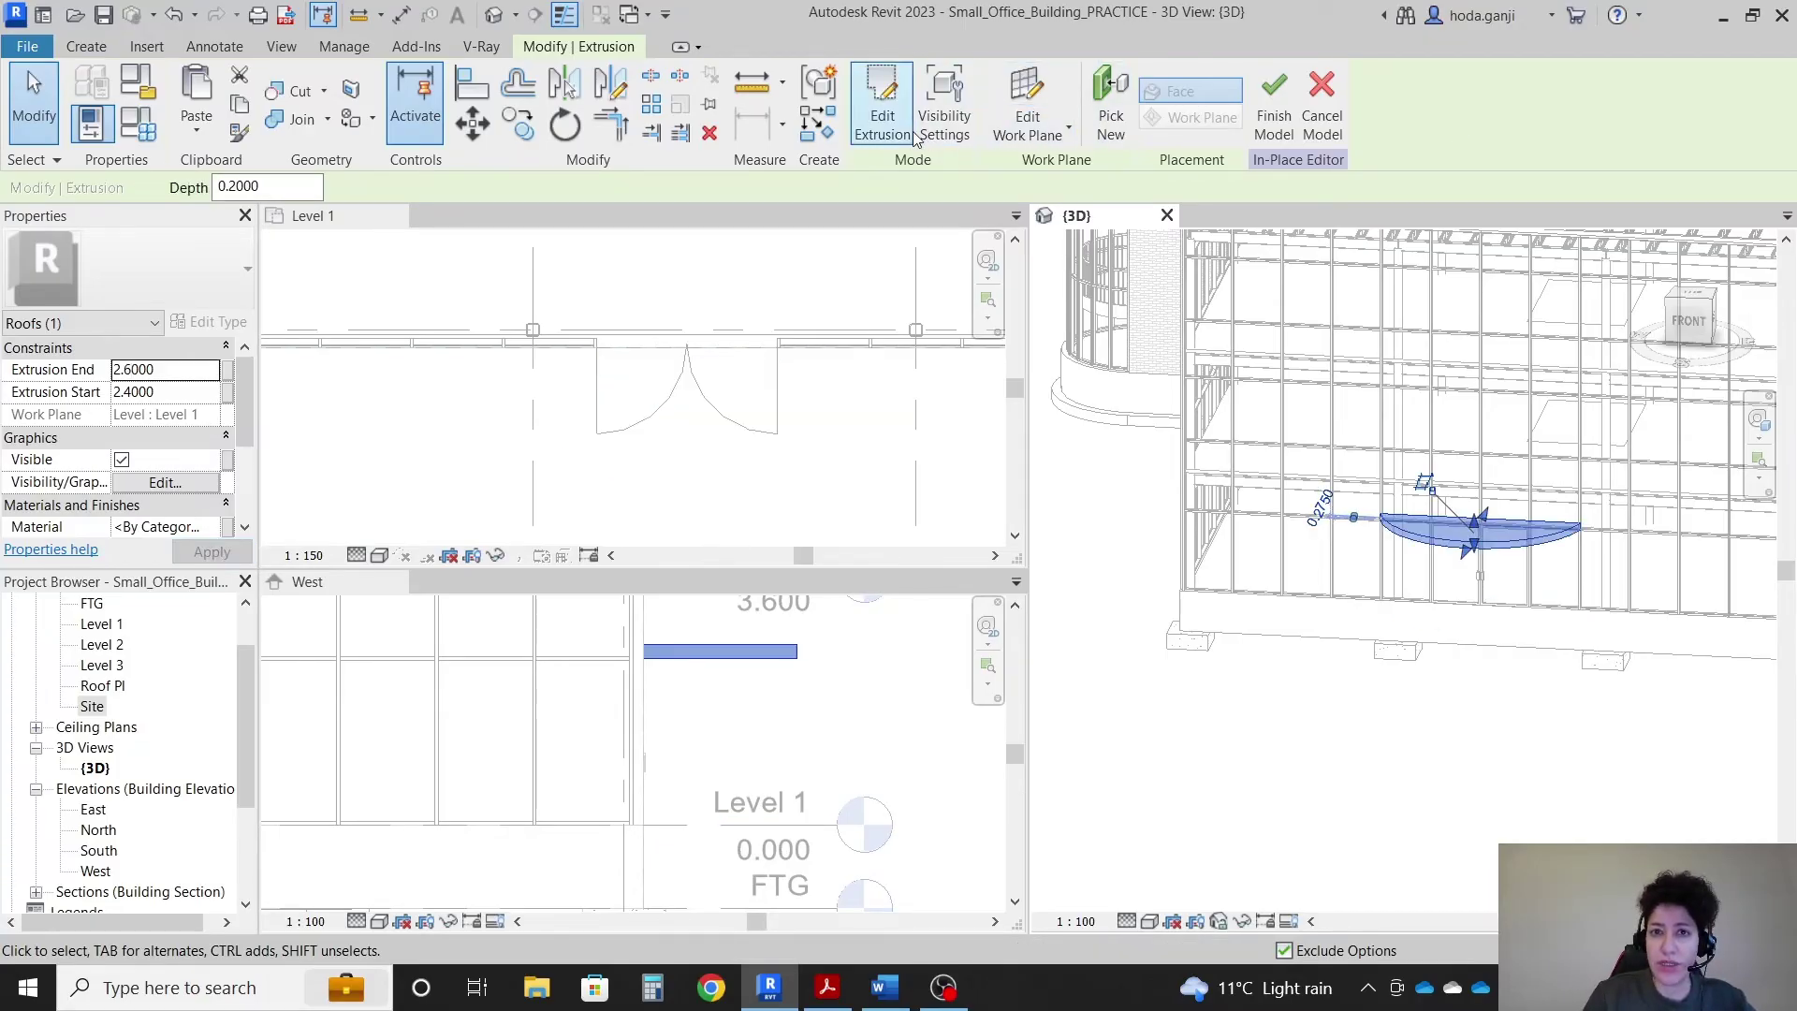
left_click(1274, 117)
Step: Add the Canopy B roof to the set, unchecking Canopy 1 and keeping only Canopy 2
middle_click_drag(1379, 753, 1470, 746, "shift")
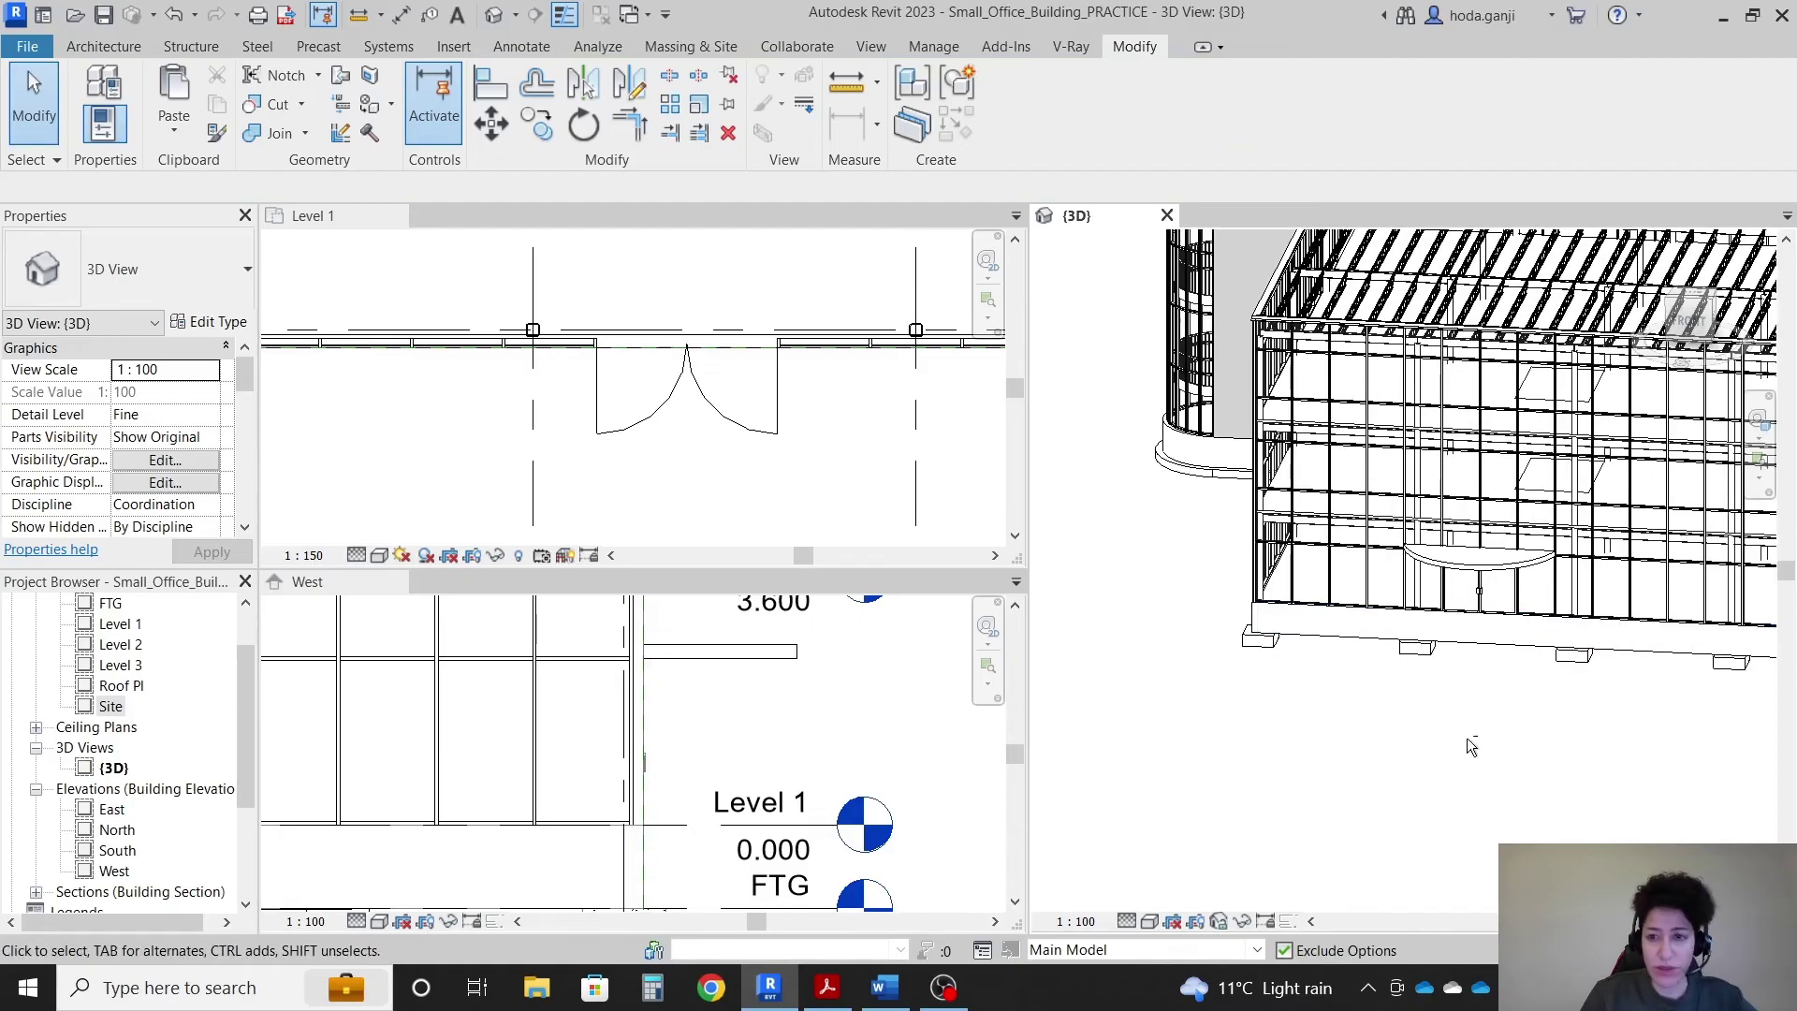
middle_click_drag(1684, 759, 1324, 517, "shift")
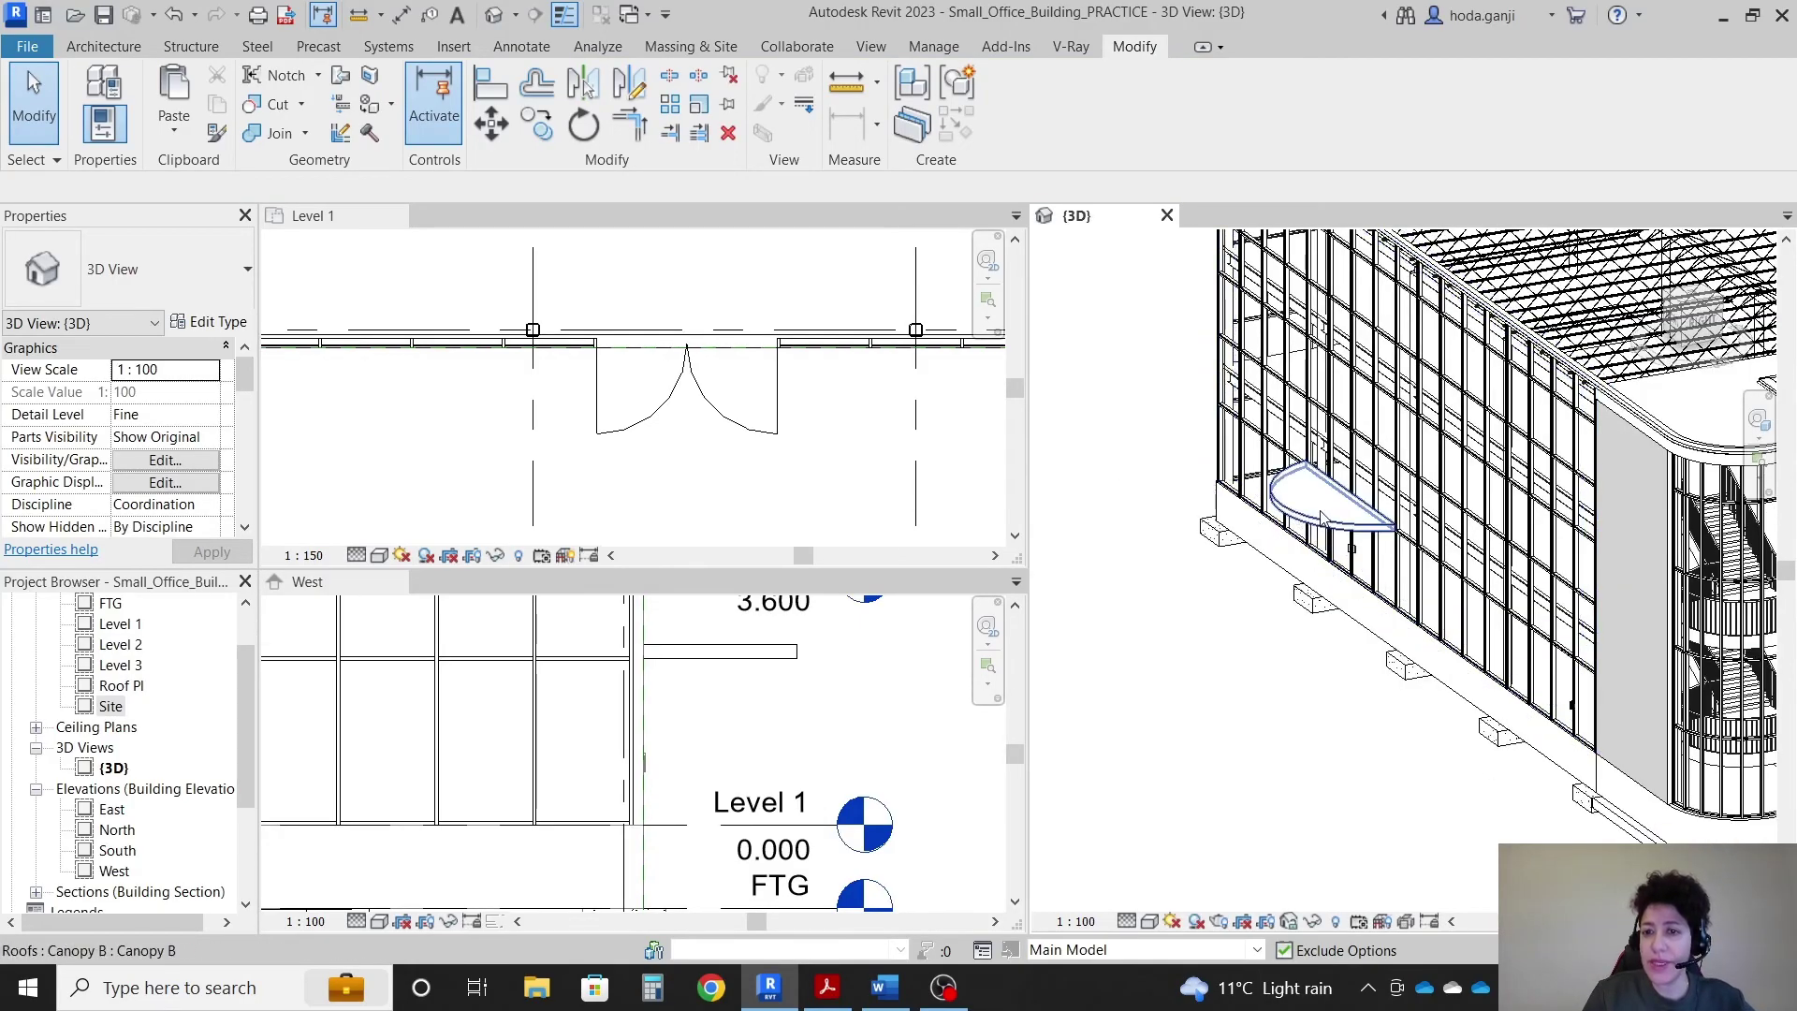
left_click(1322, 522)
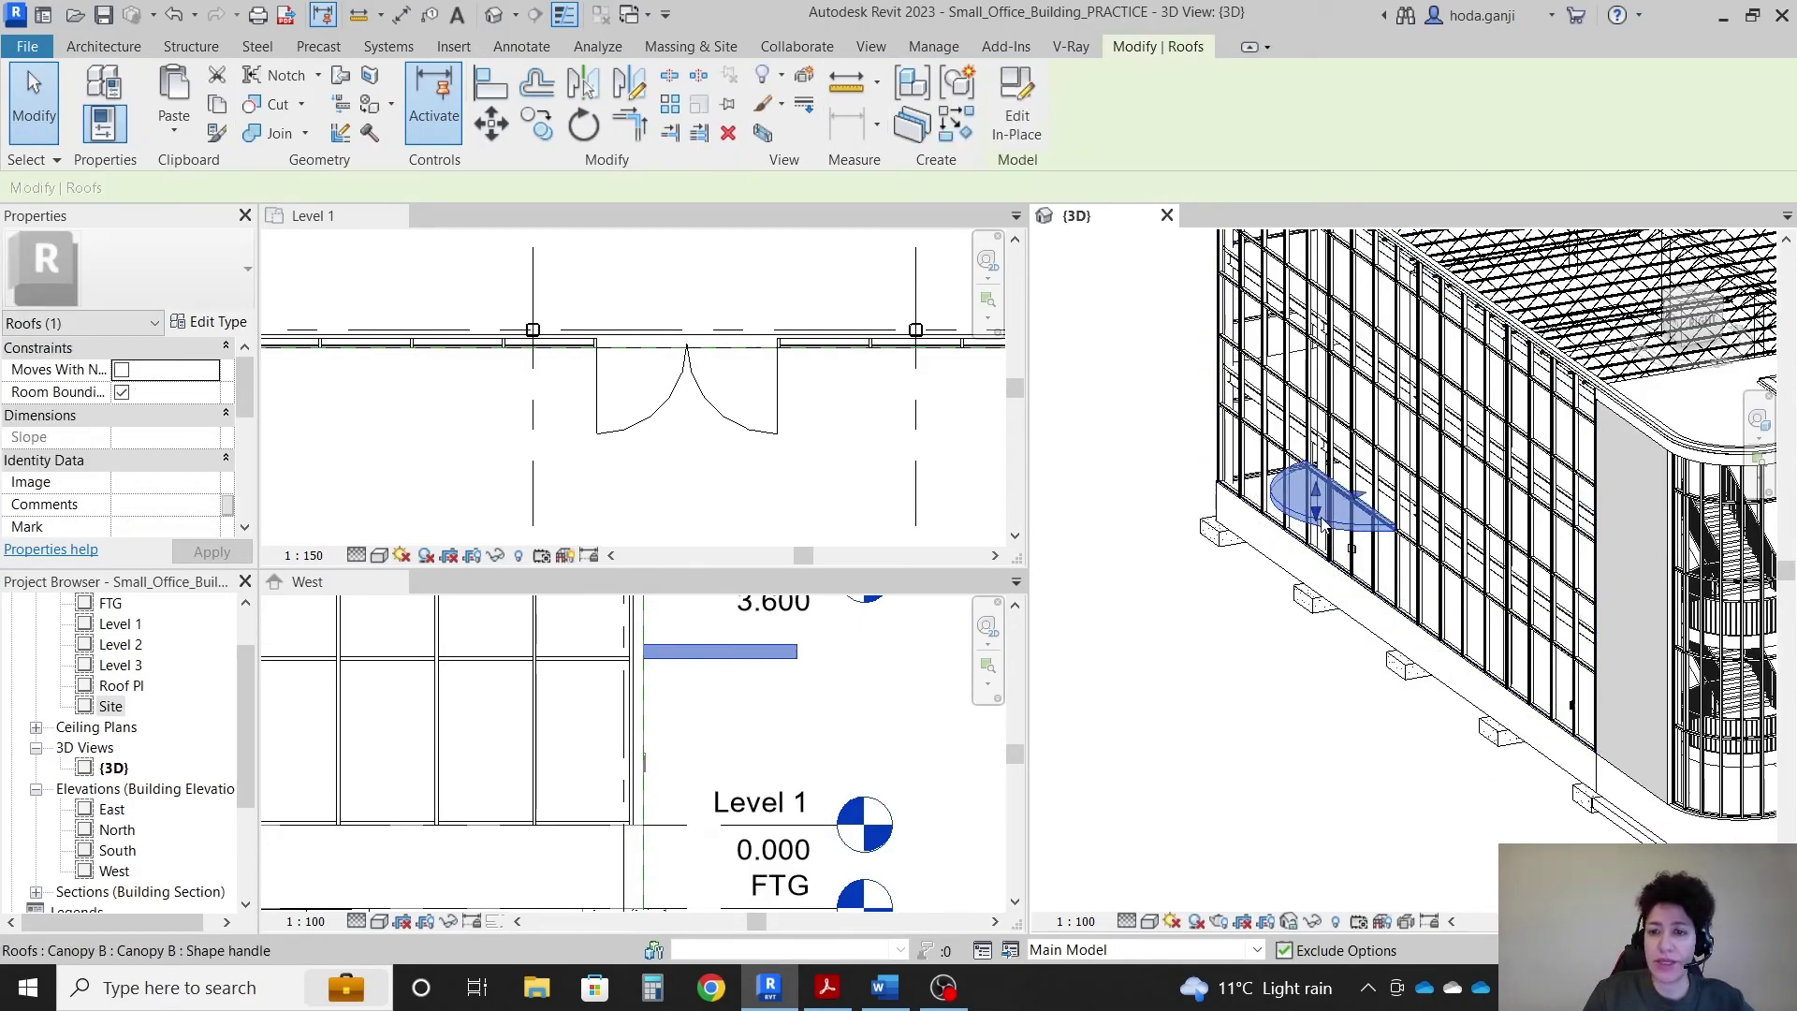
left_click(1009, 950)
left_click(756, 401)
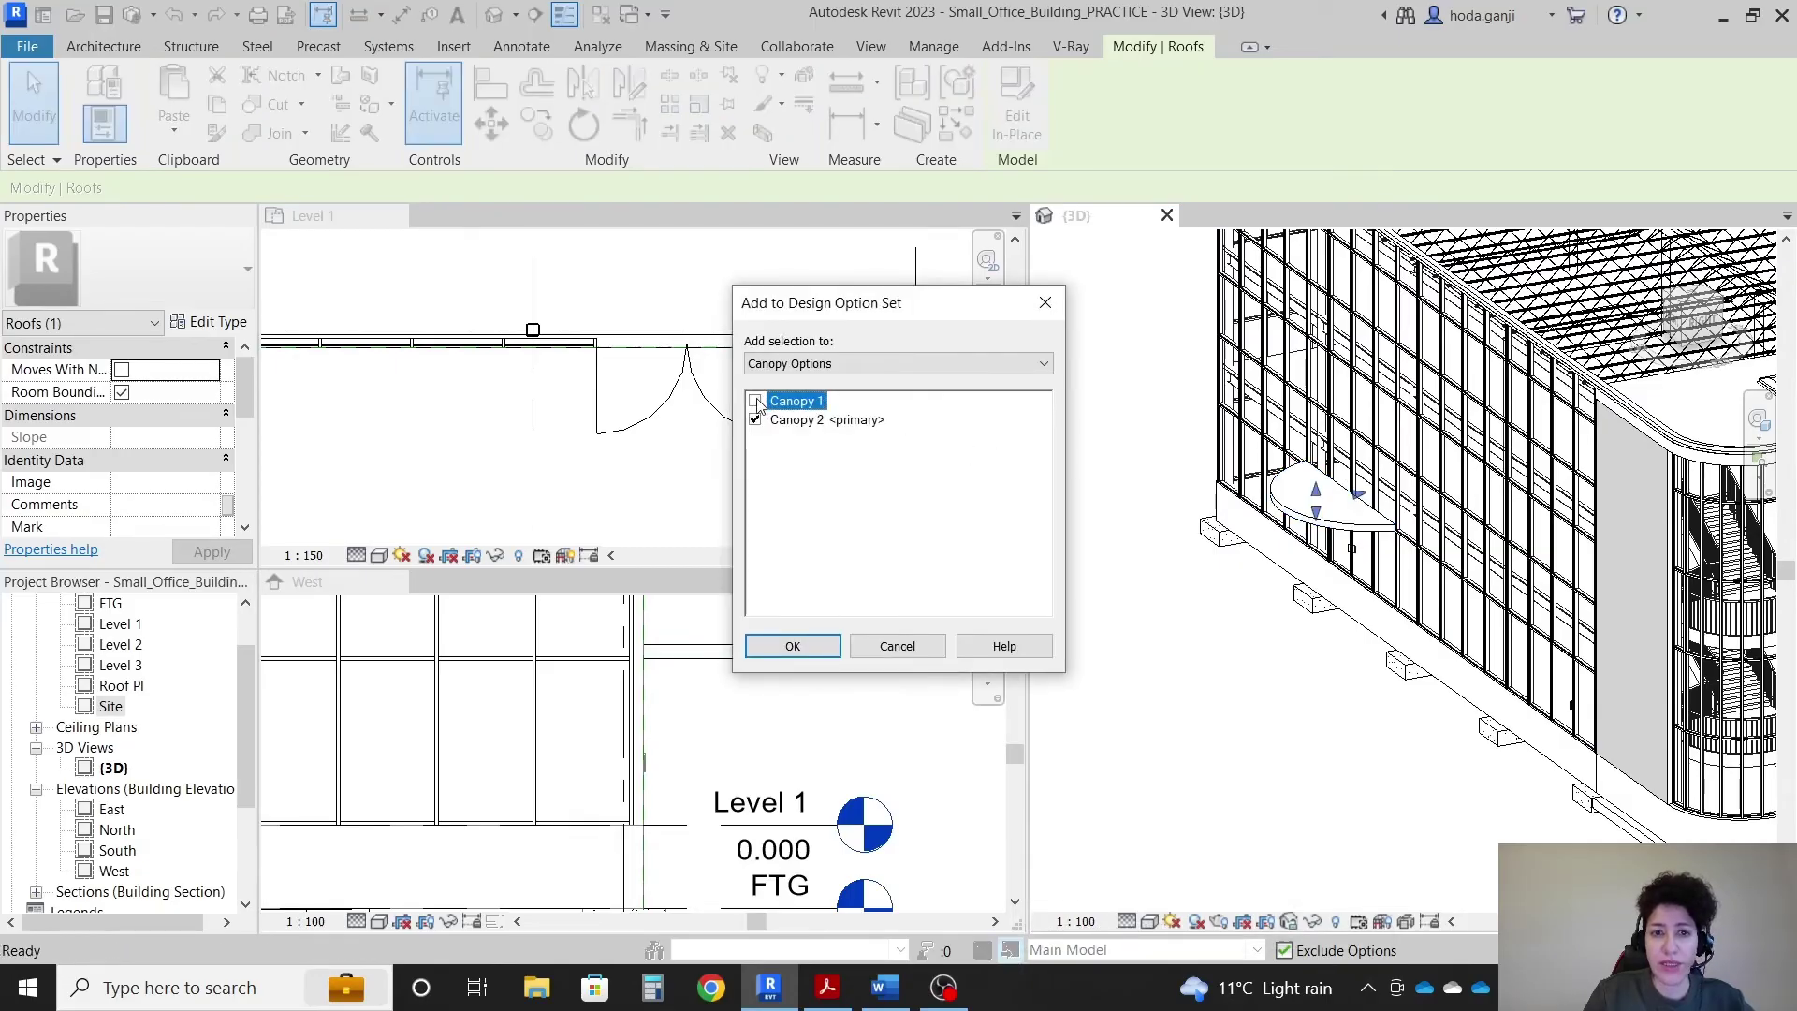
left_click(817, 426)
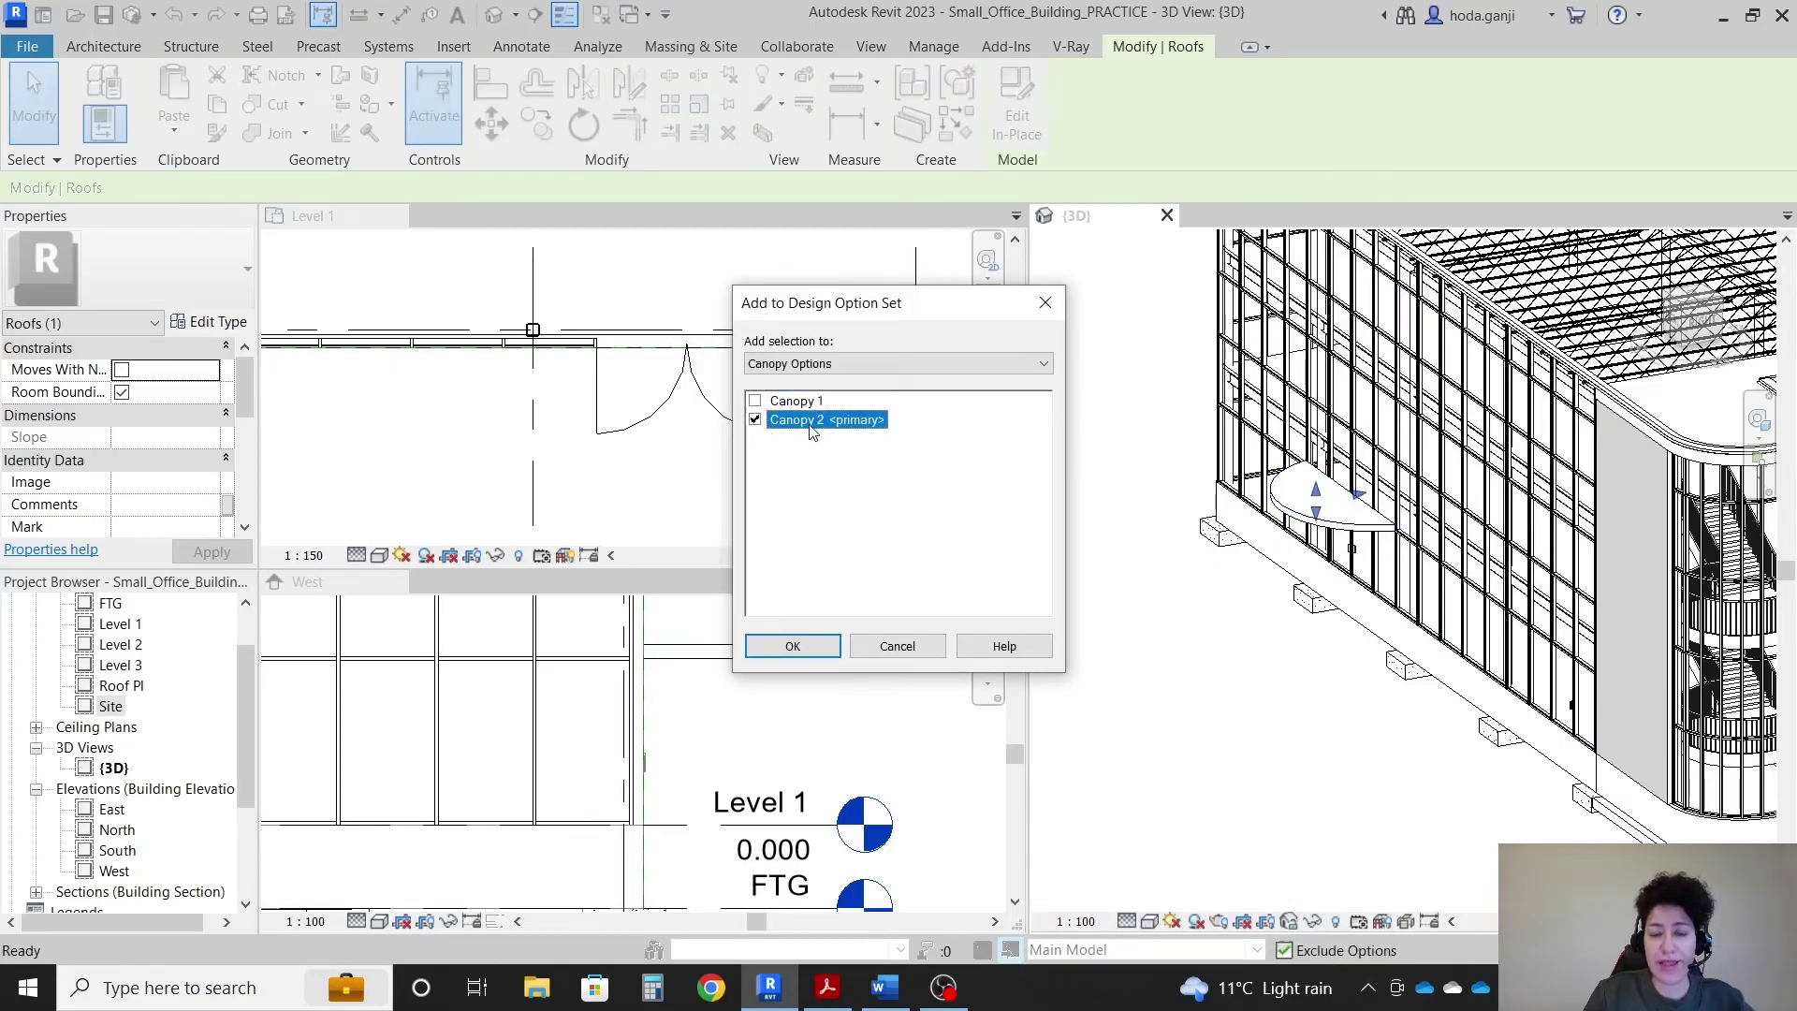
left_click(793, 647)
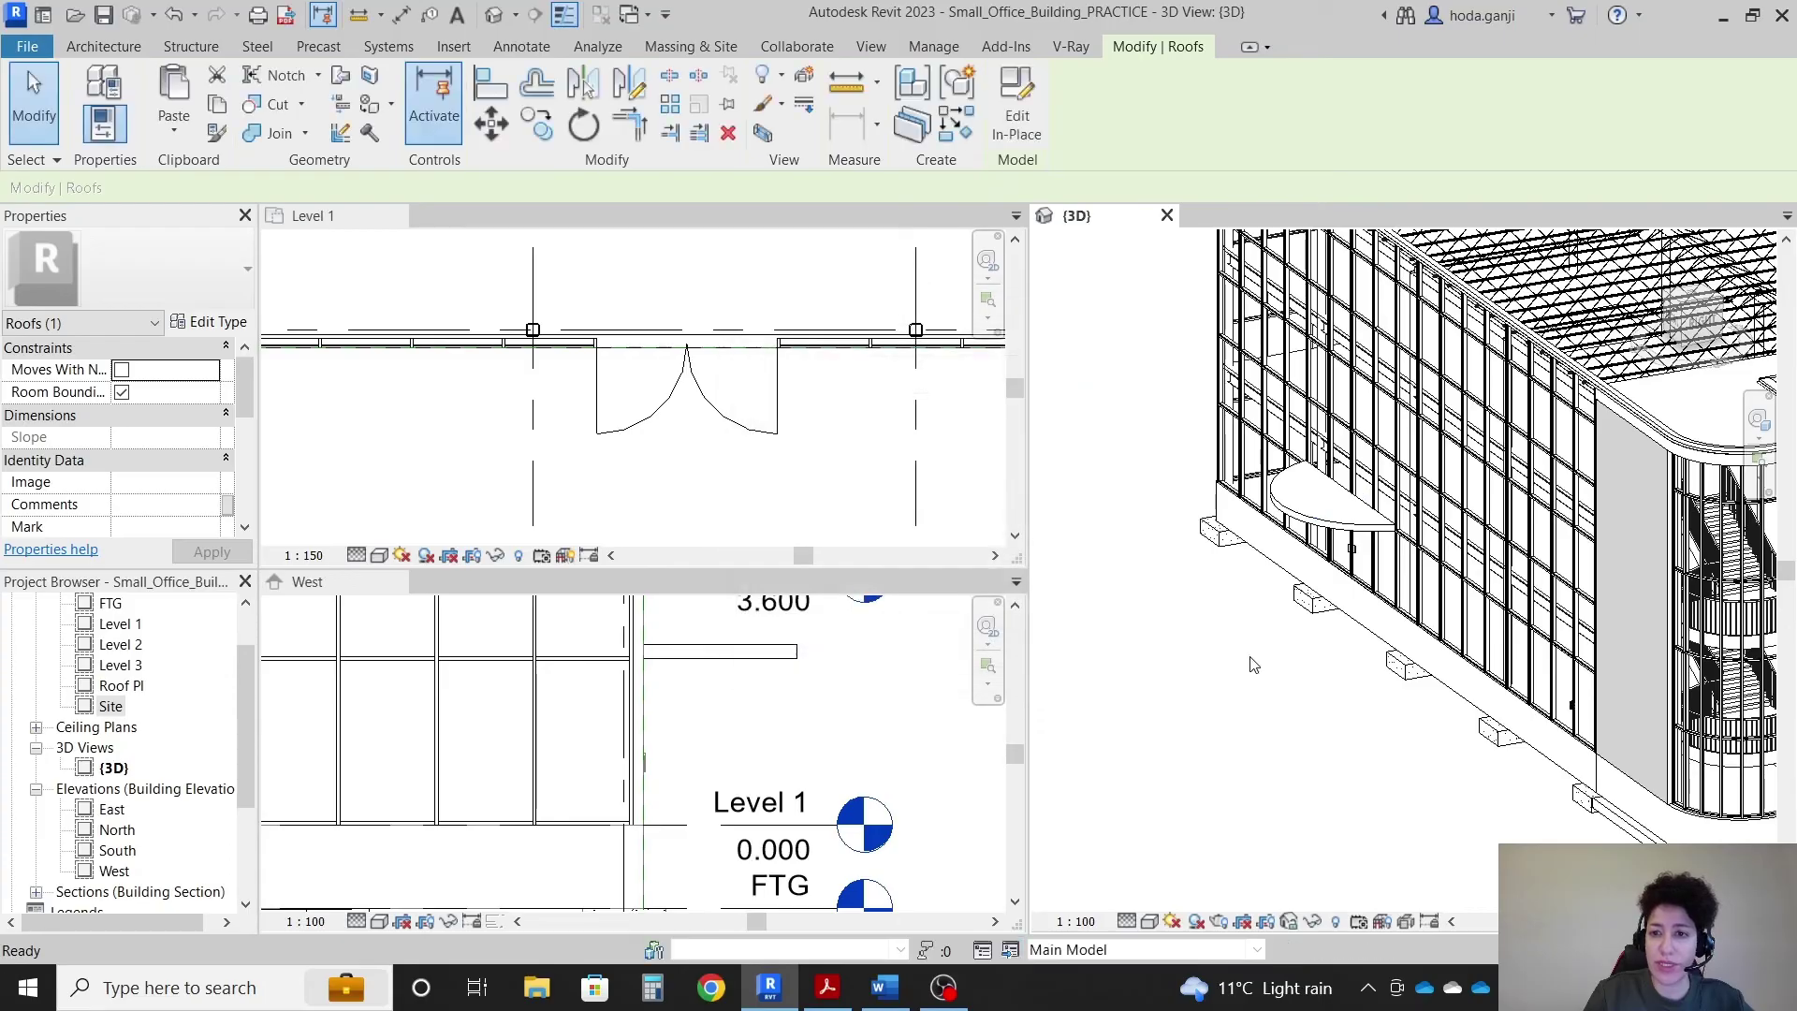
Step: Make Canopy 1 the primary option in the Design Options manager
left_click(982, 950)
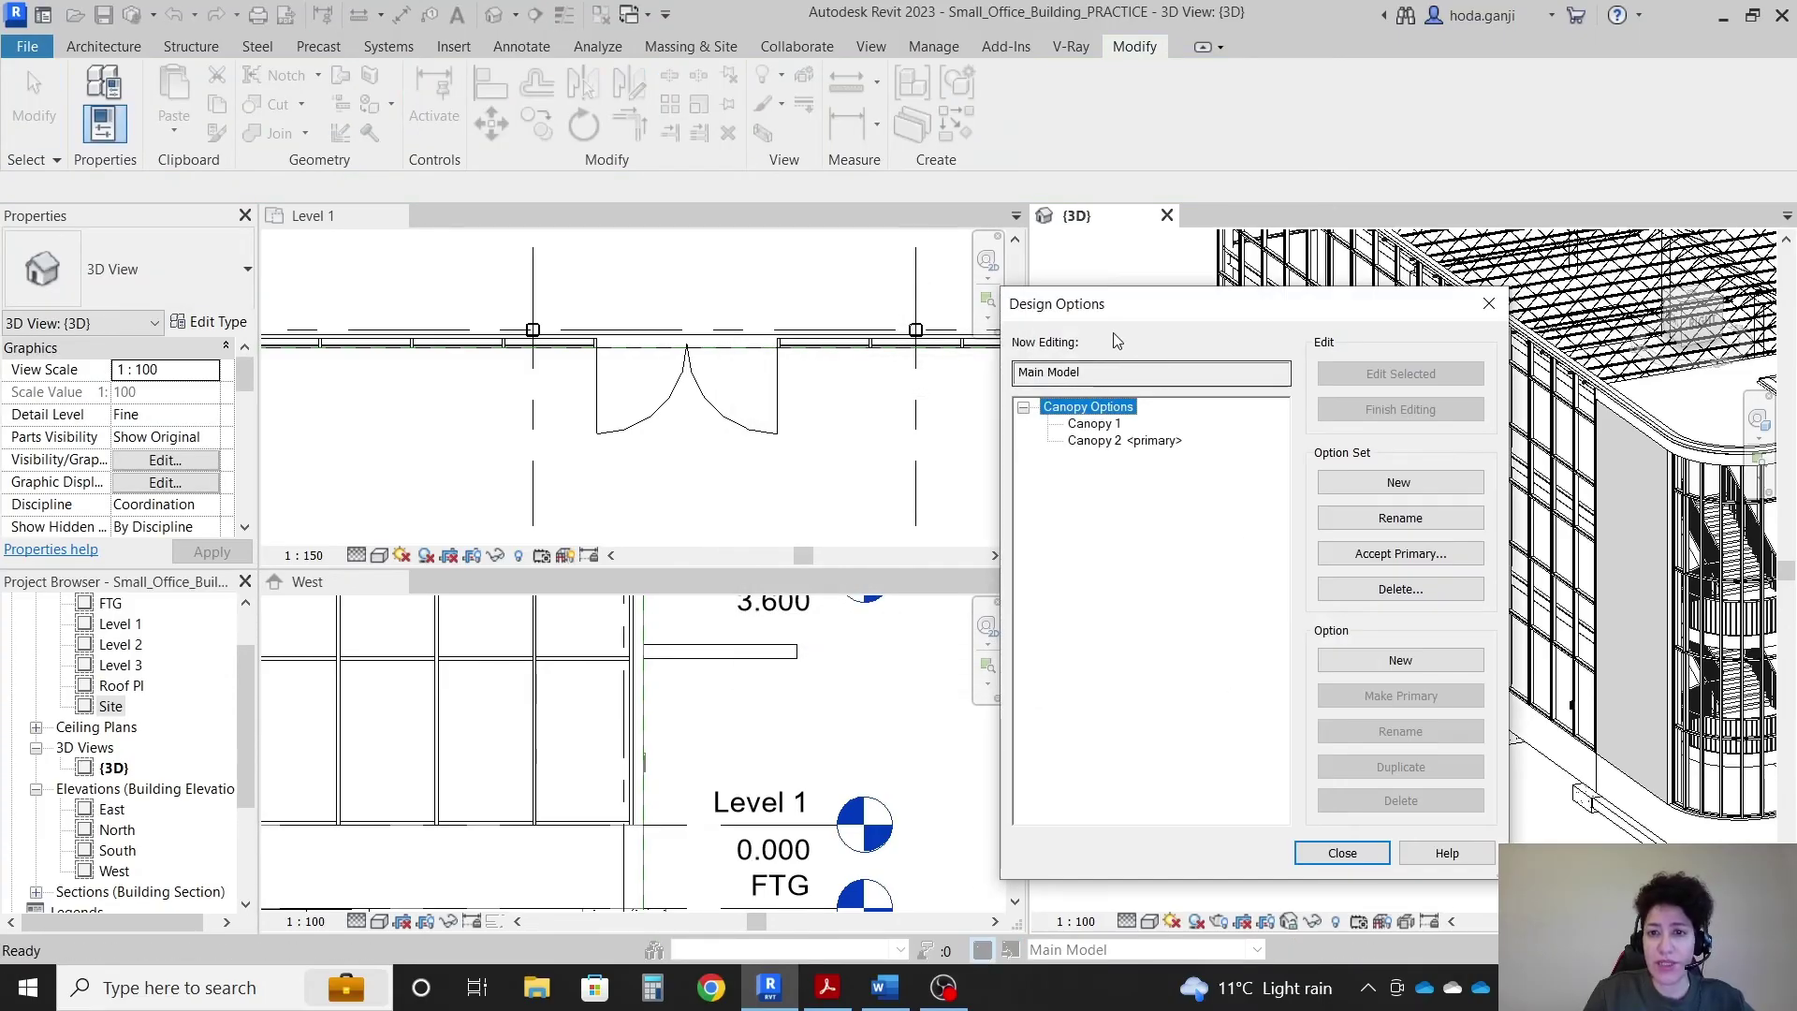
left_click_drag(1110, 298, 576, 272)
left_click(564, 376)
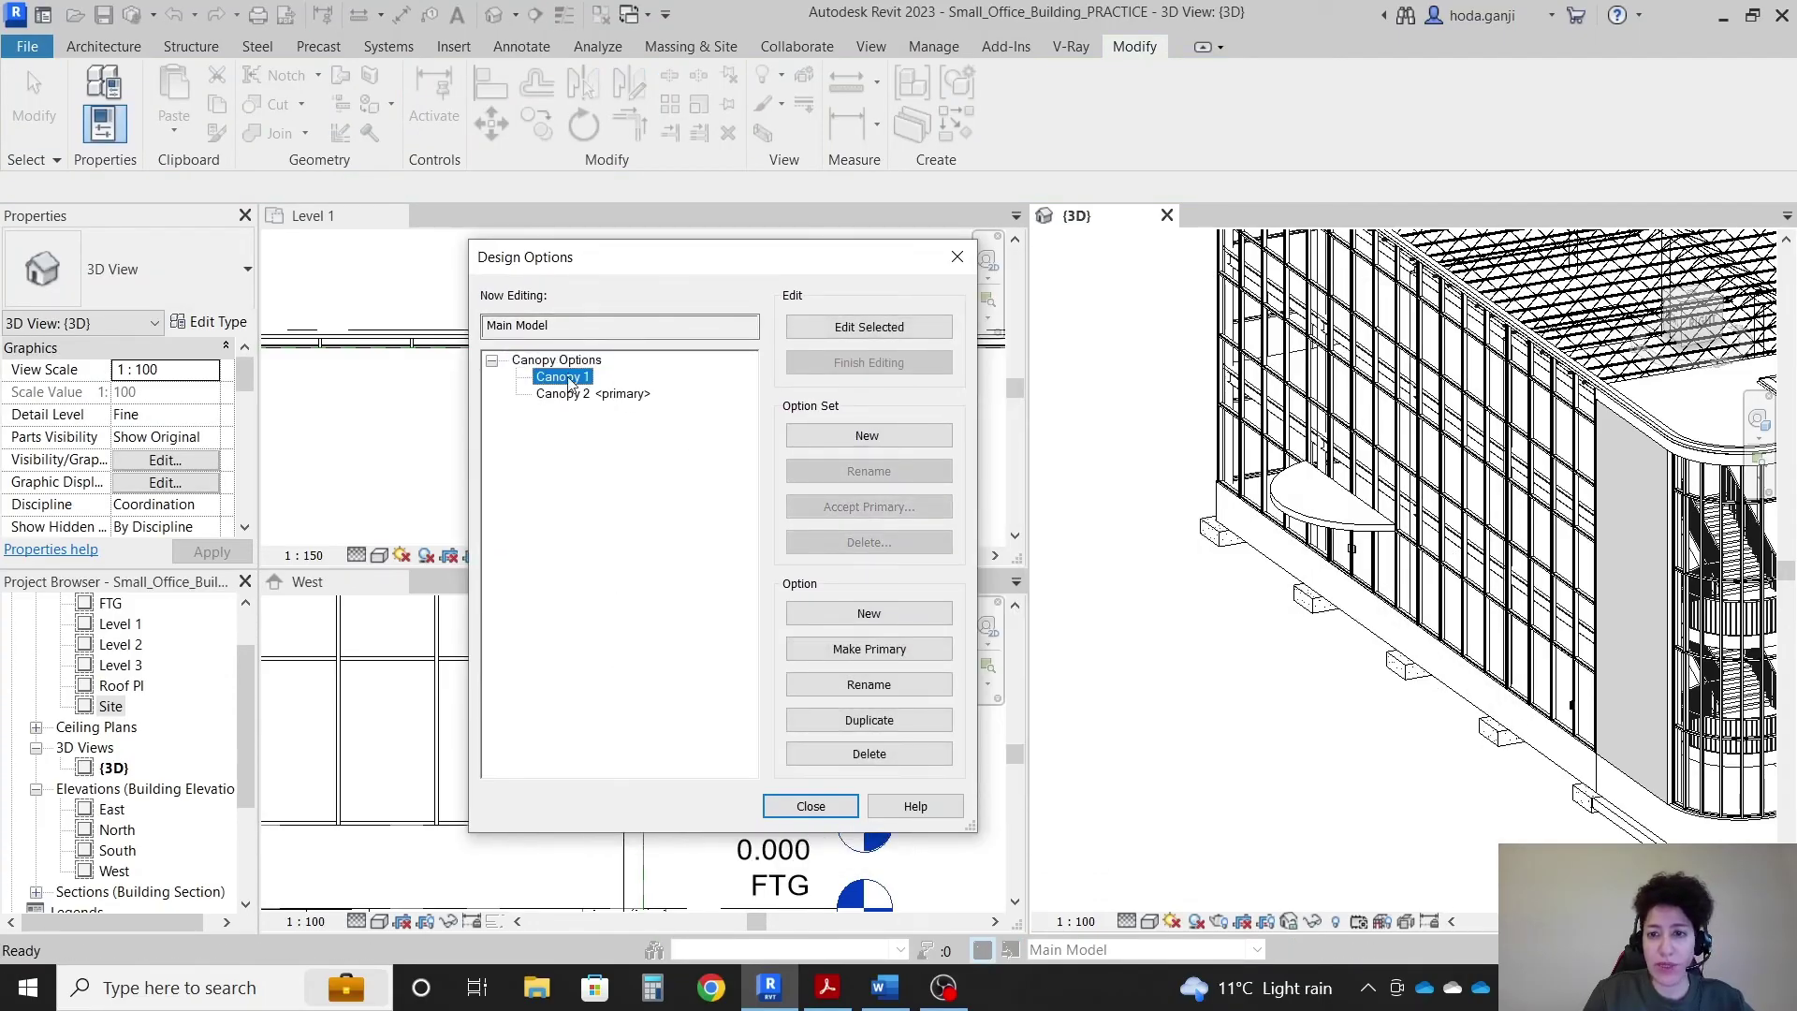
left_click(875, 648)
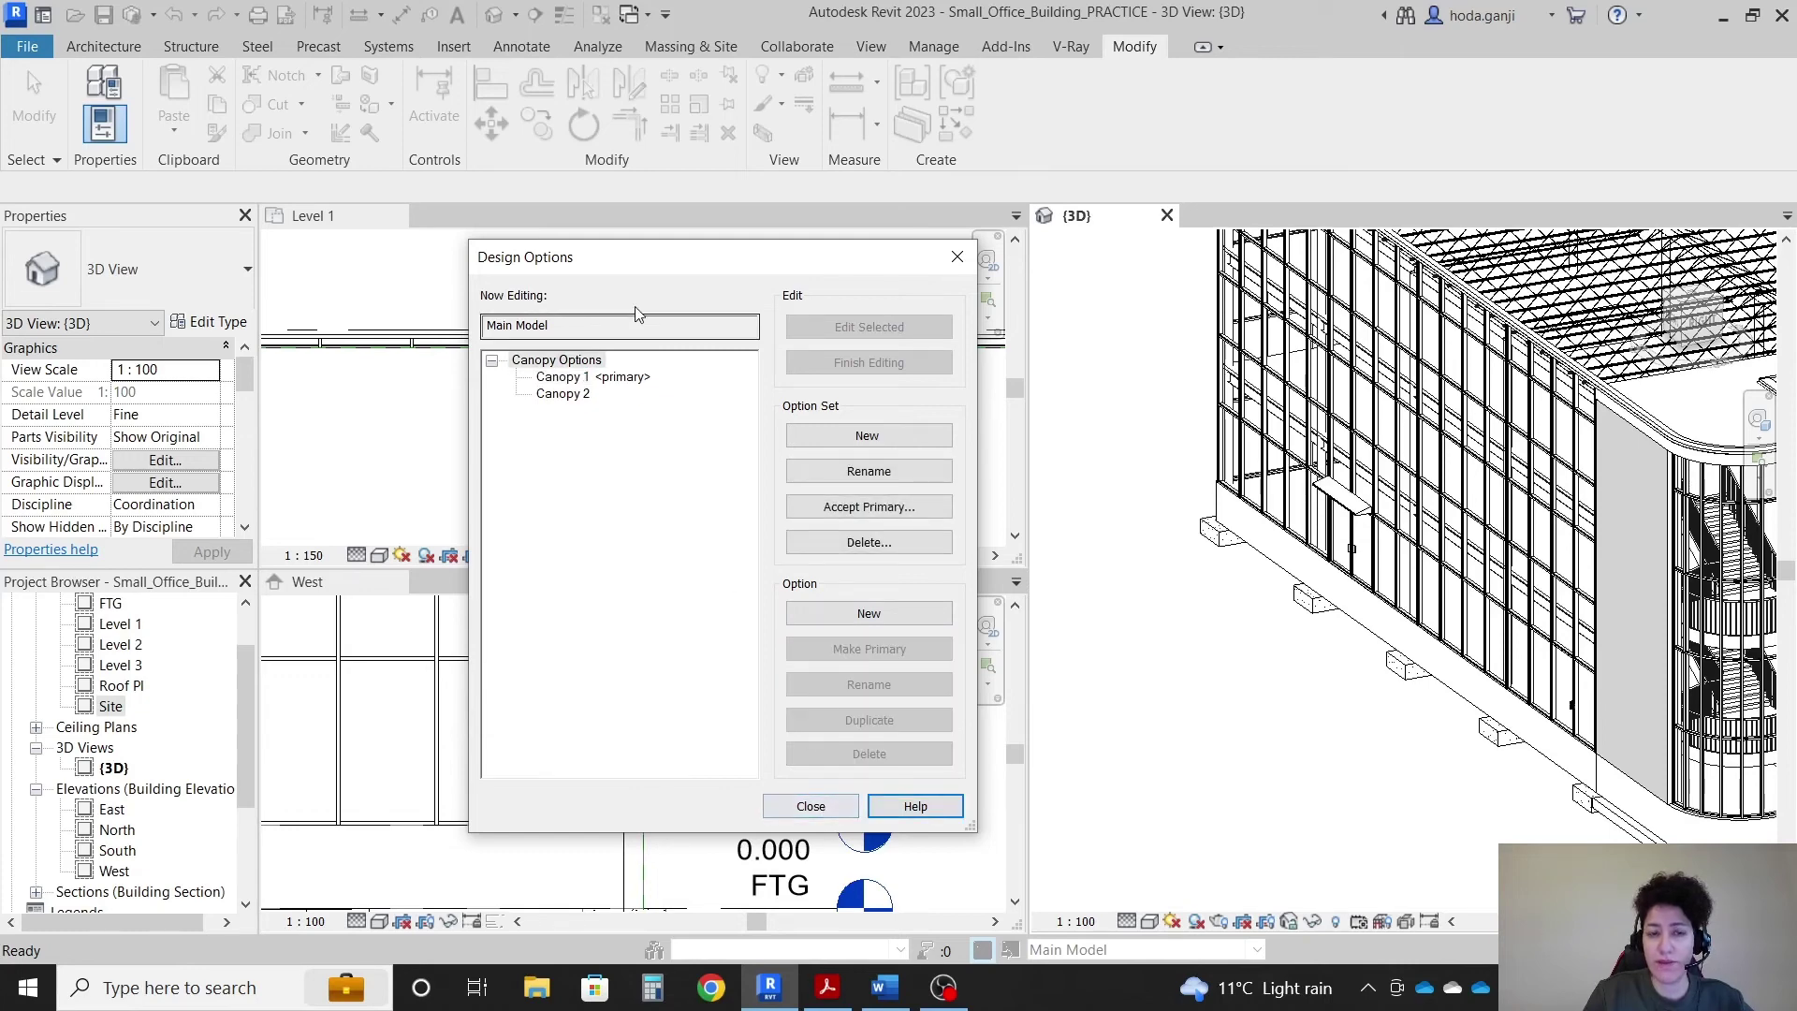
left_click(810, 807)
scroll(1348, 535, "up", 5)
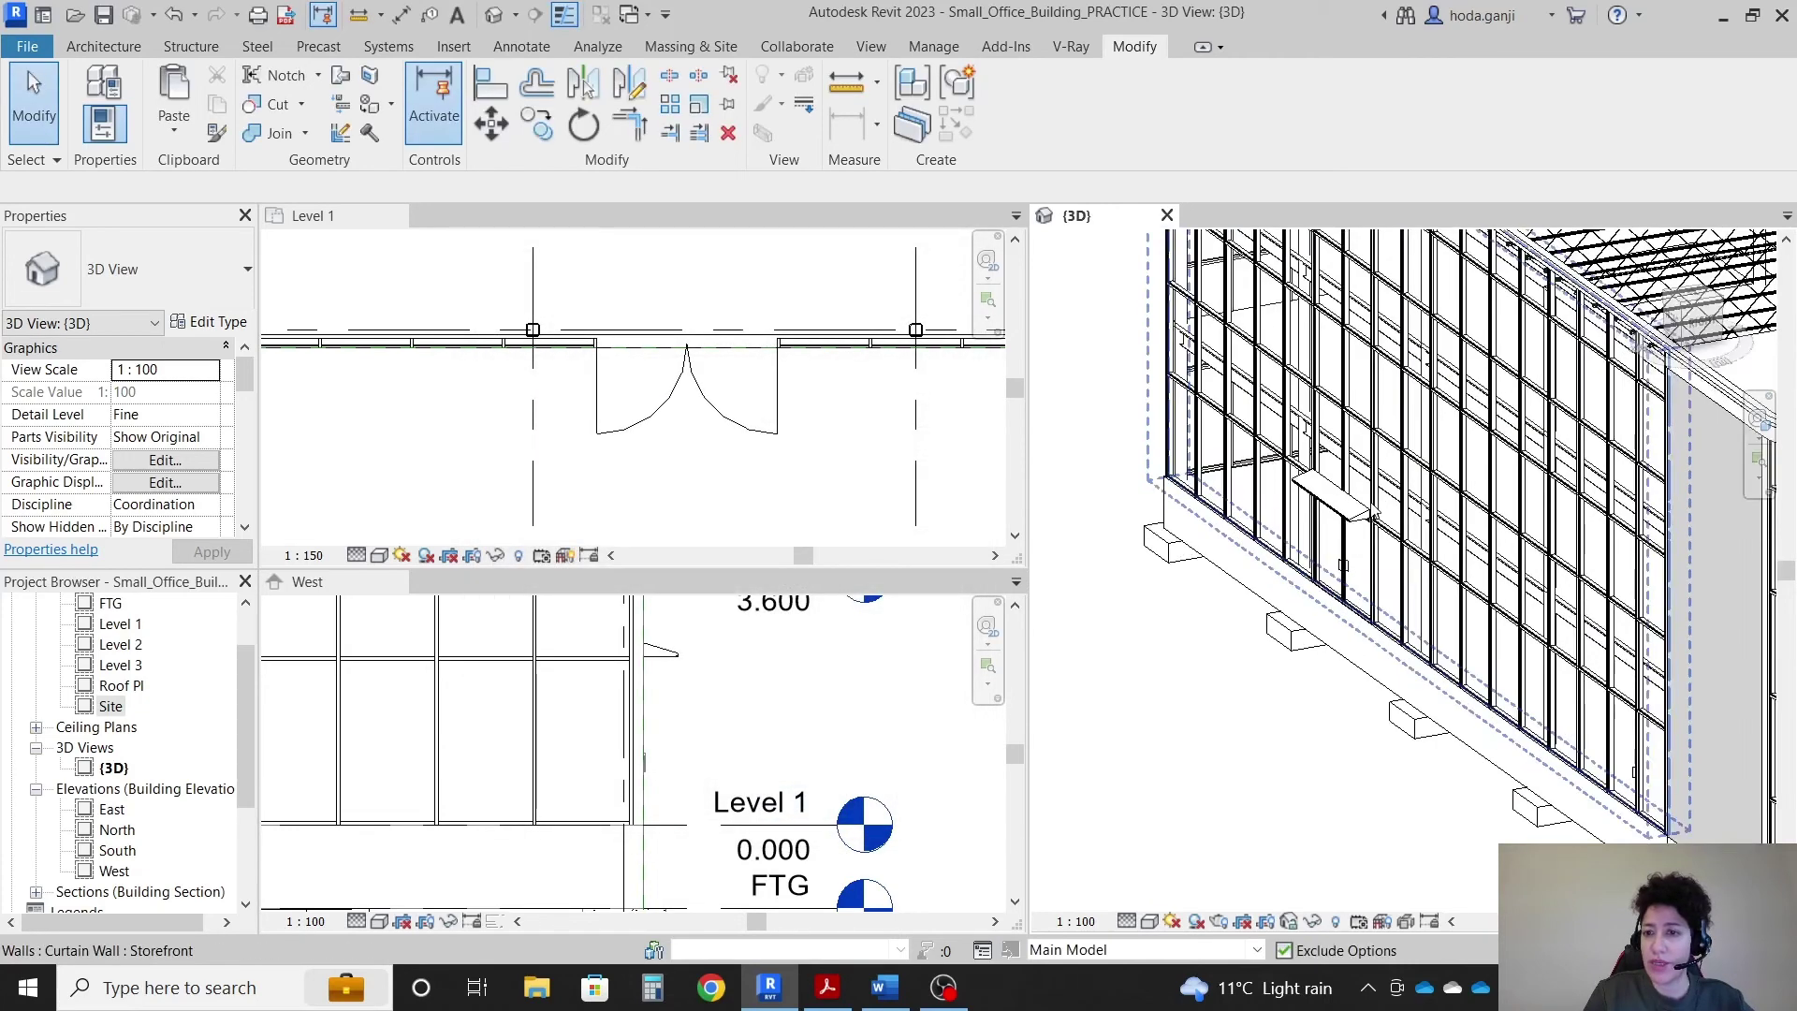
scroll(716, 680, "down", 3)
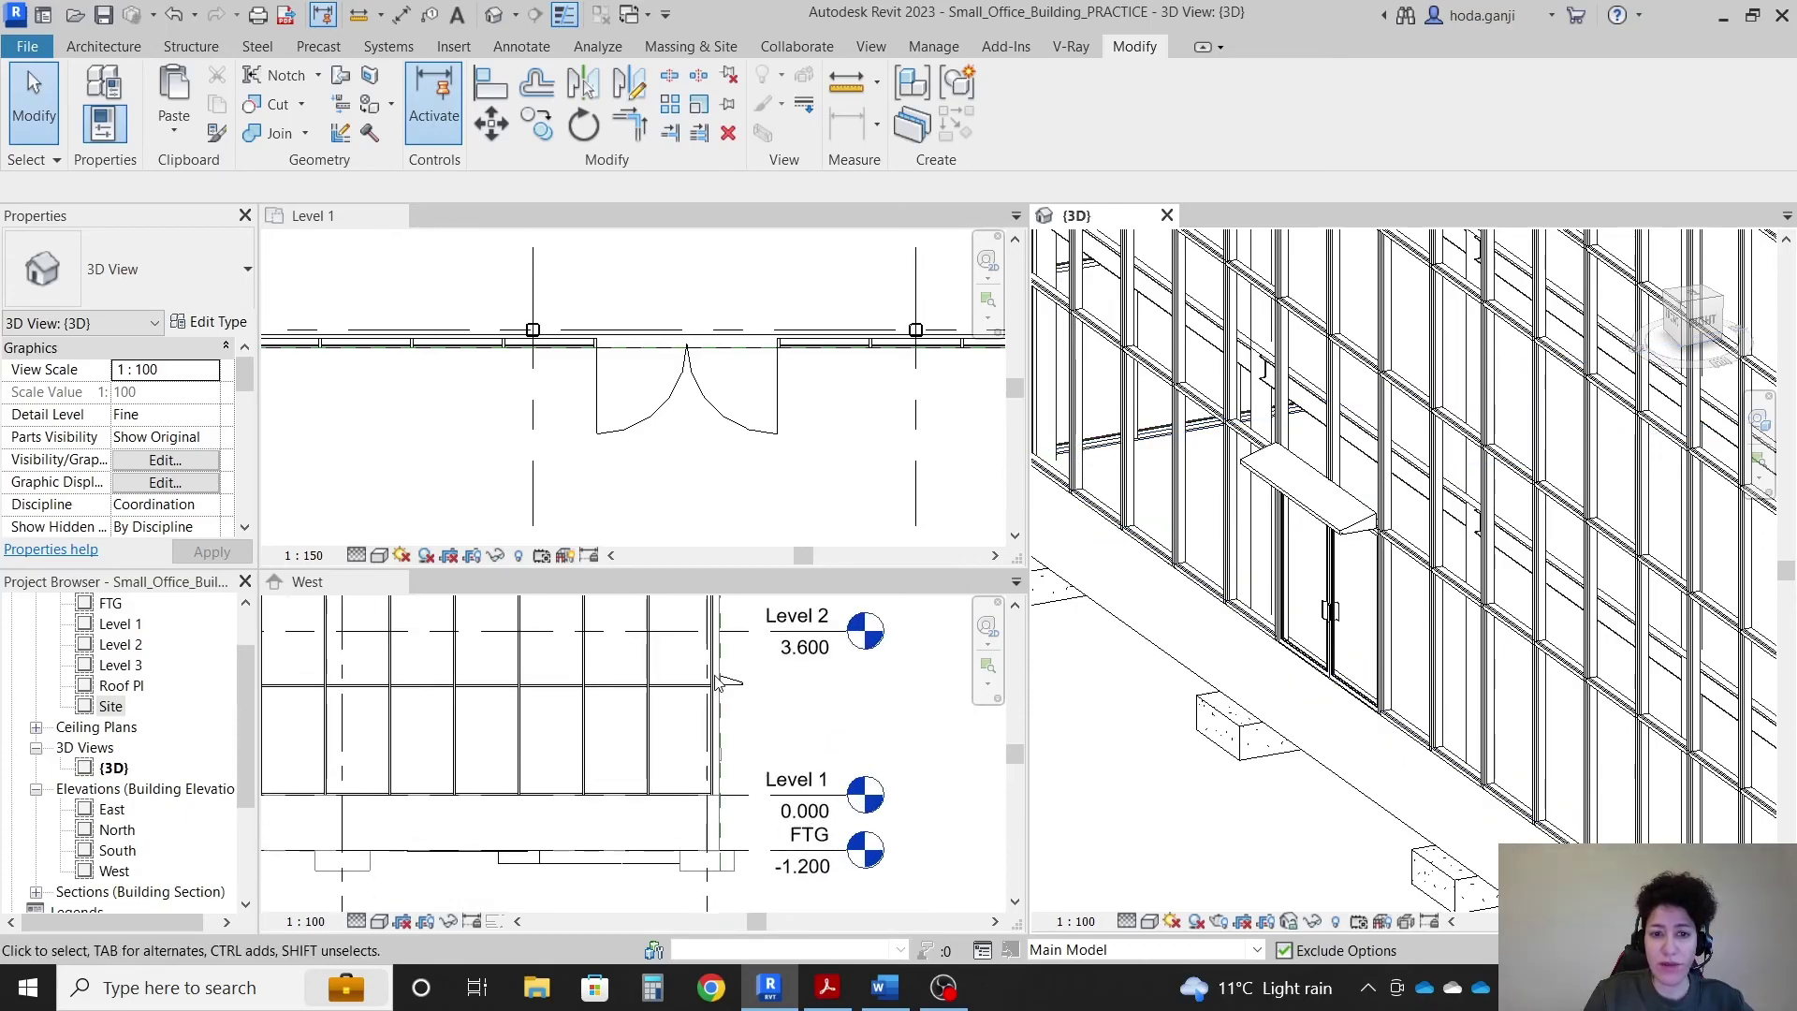
Step: Make Canopy 2 primary to preview the half-round canopy
left_click(981, 949)
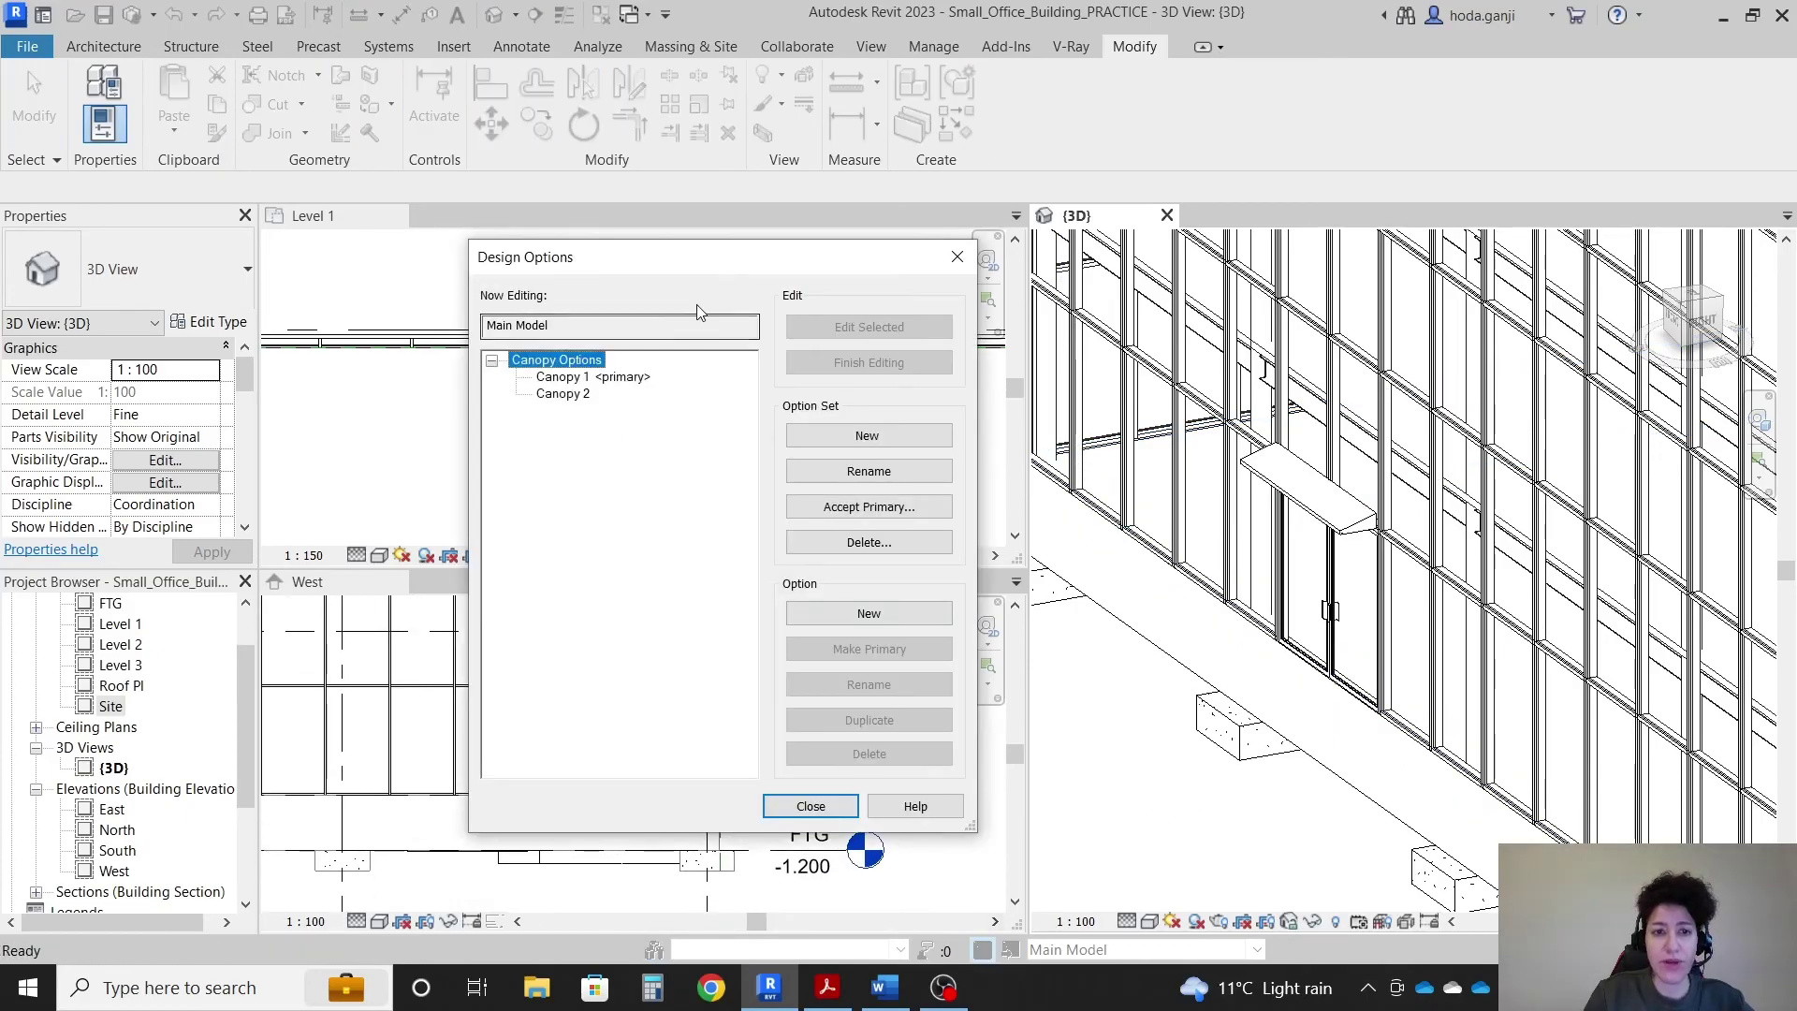
left_click_drag(637, 257, 225, 166)
left_click(149, 303)
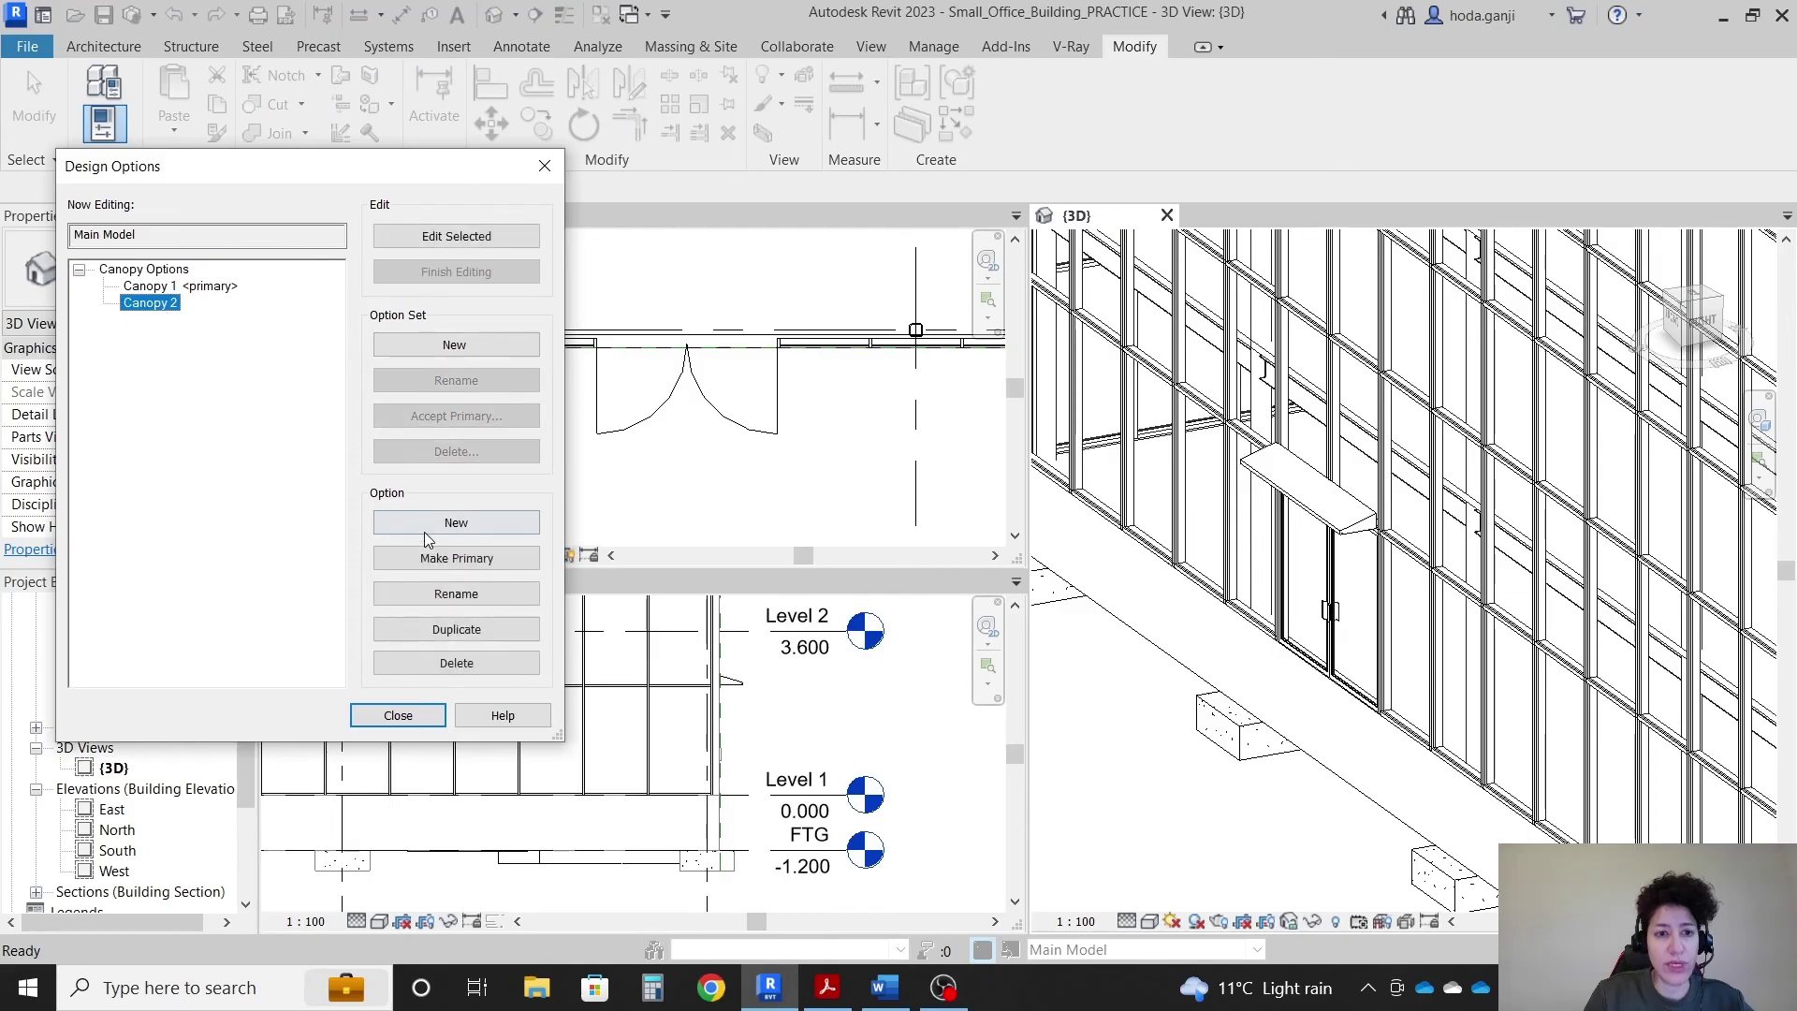
left_click(432, 558)
left_click(397, 714)
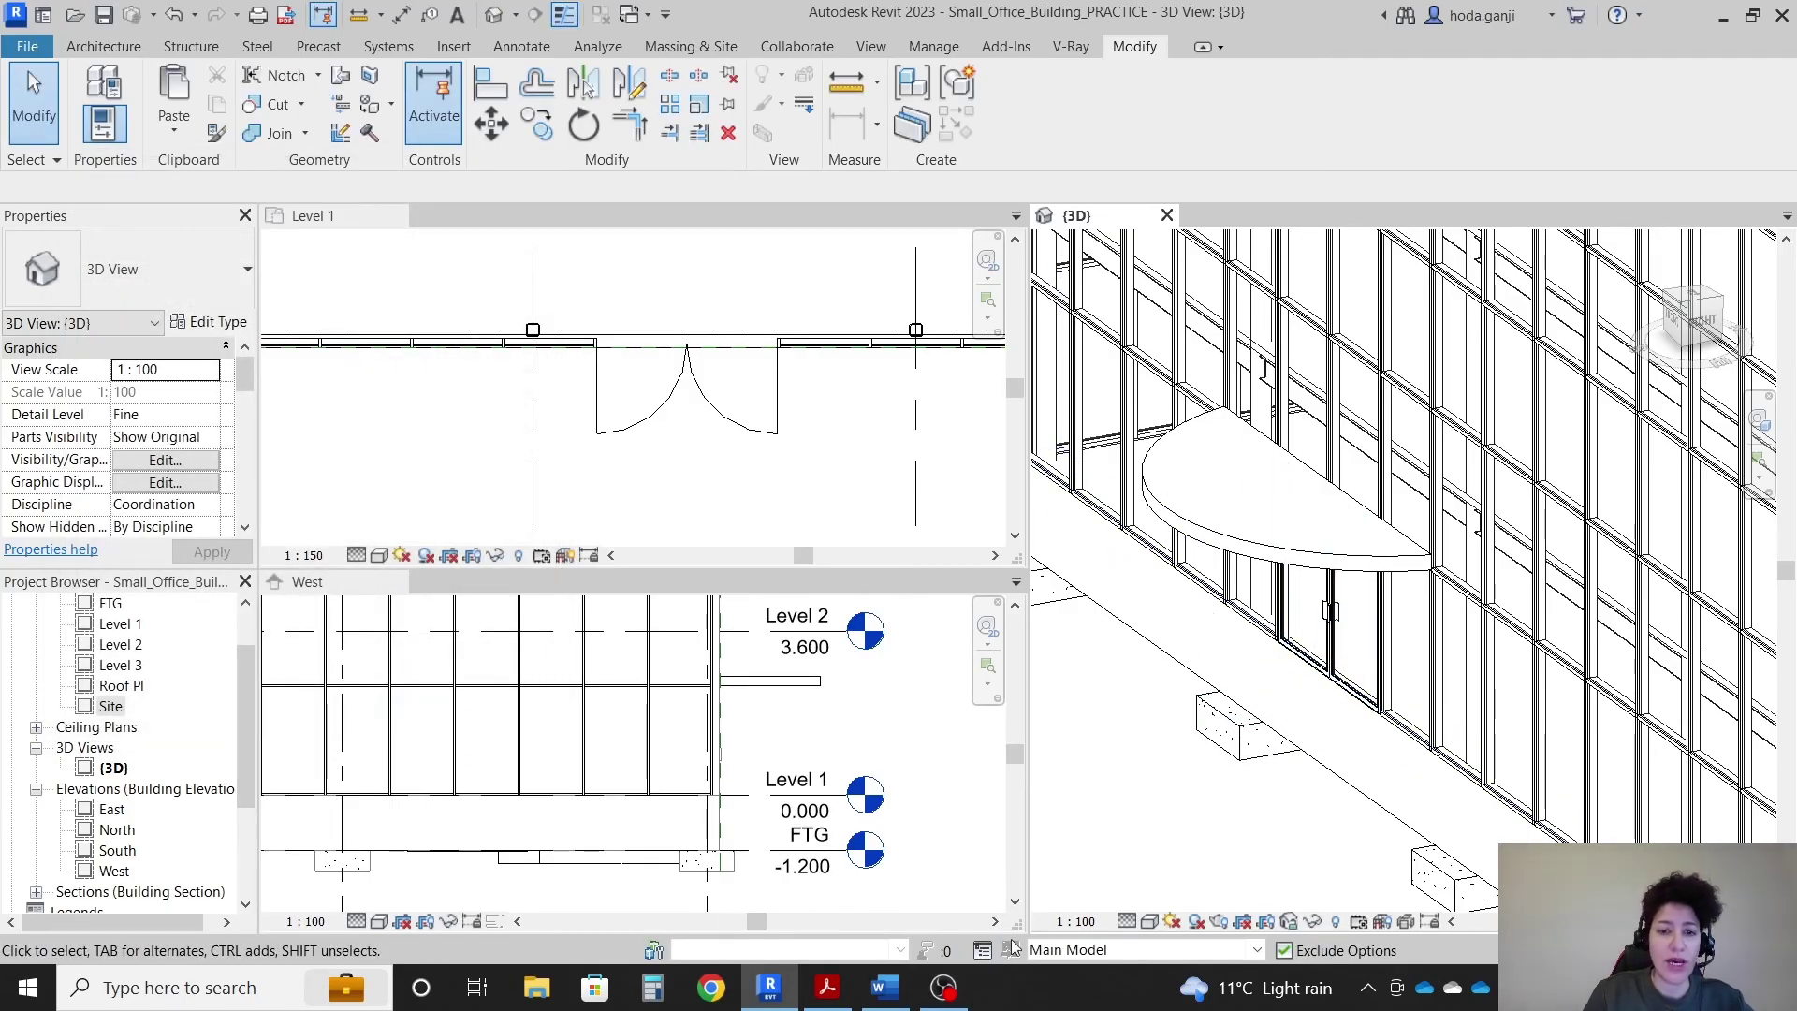
Step: Restore Canopy 1 as the primary option and close Design Options
left_click(981, 950)
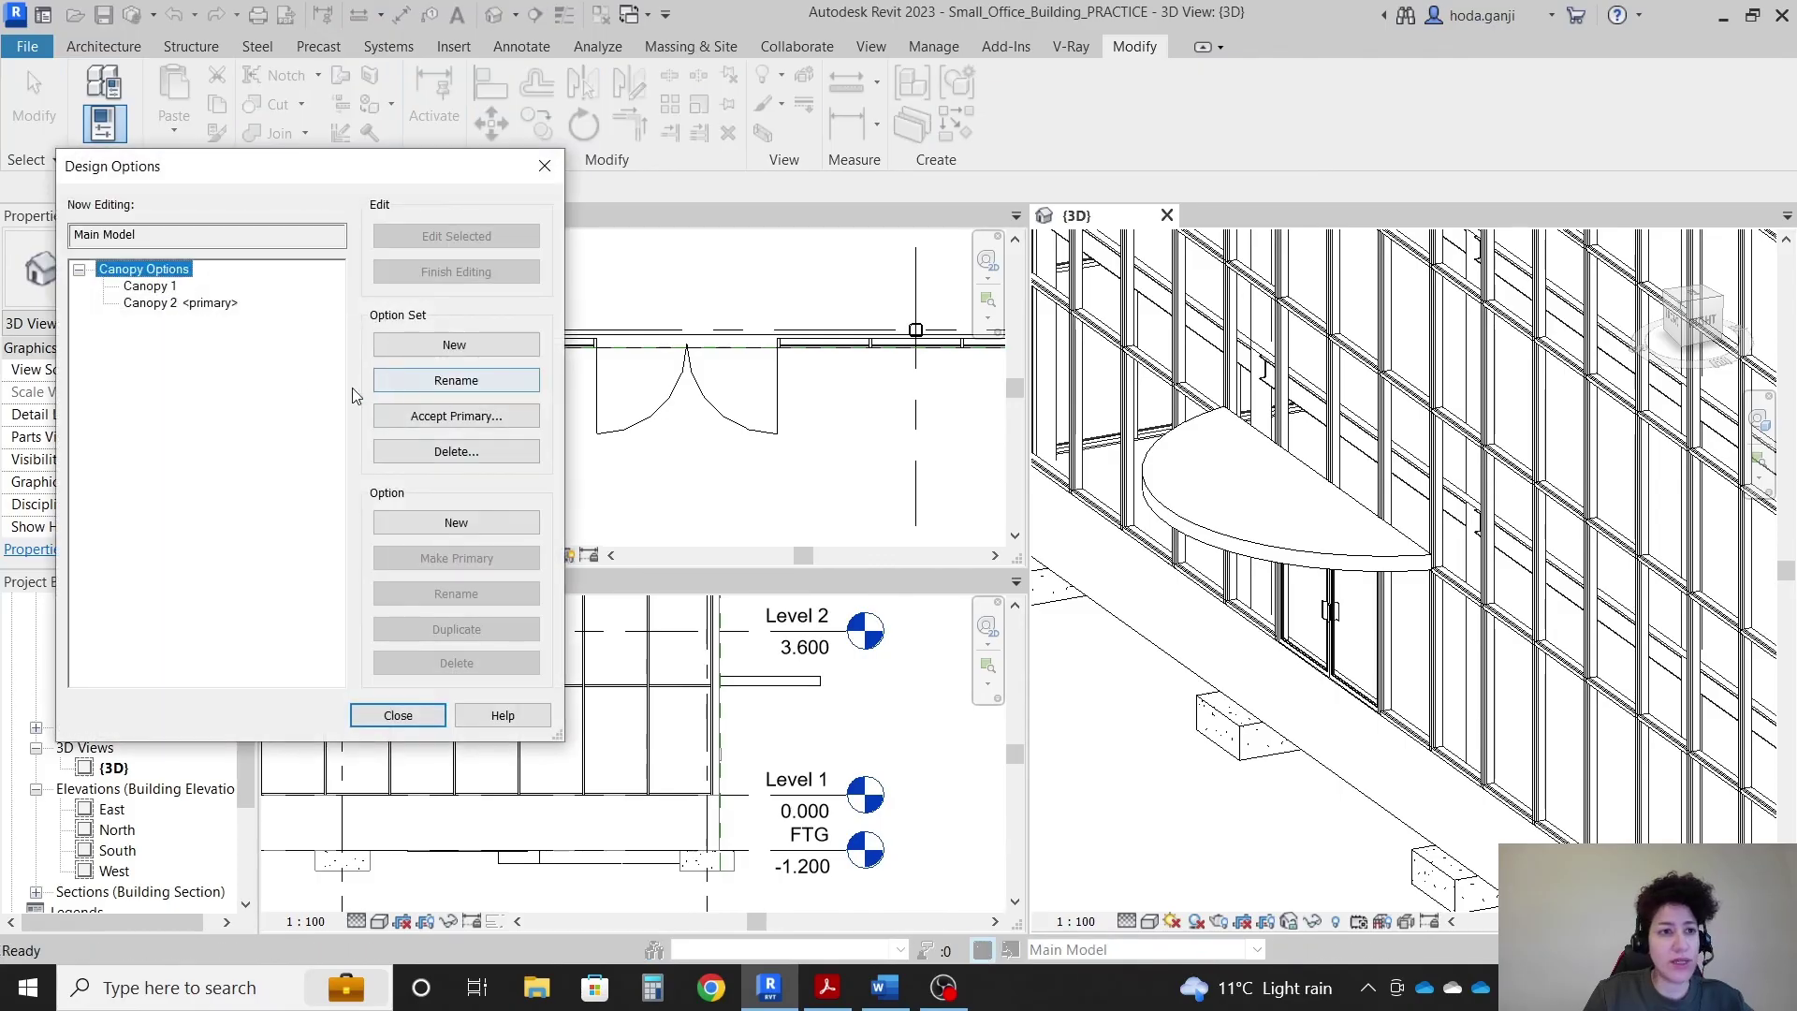
left_click(152, 286)
left_click(457, 558)
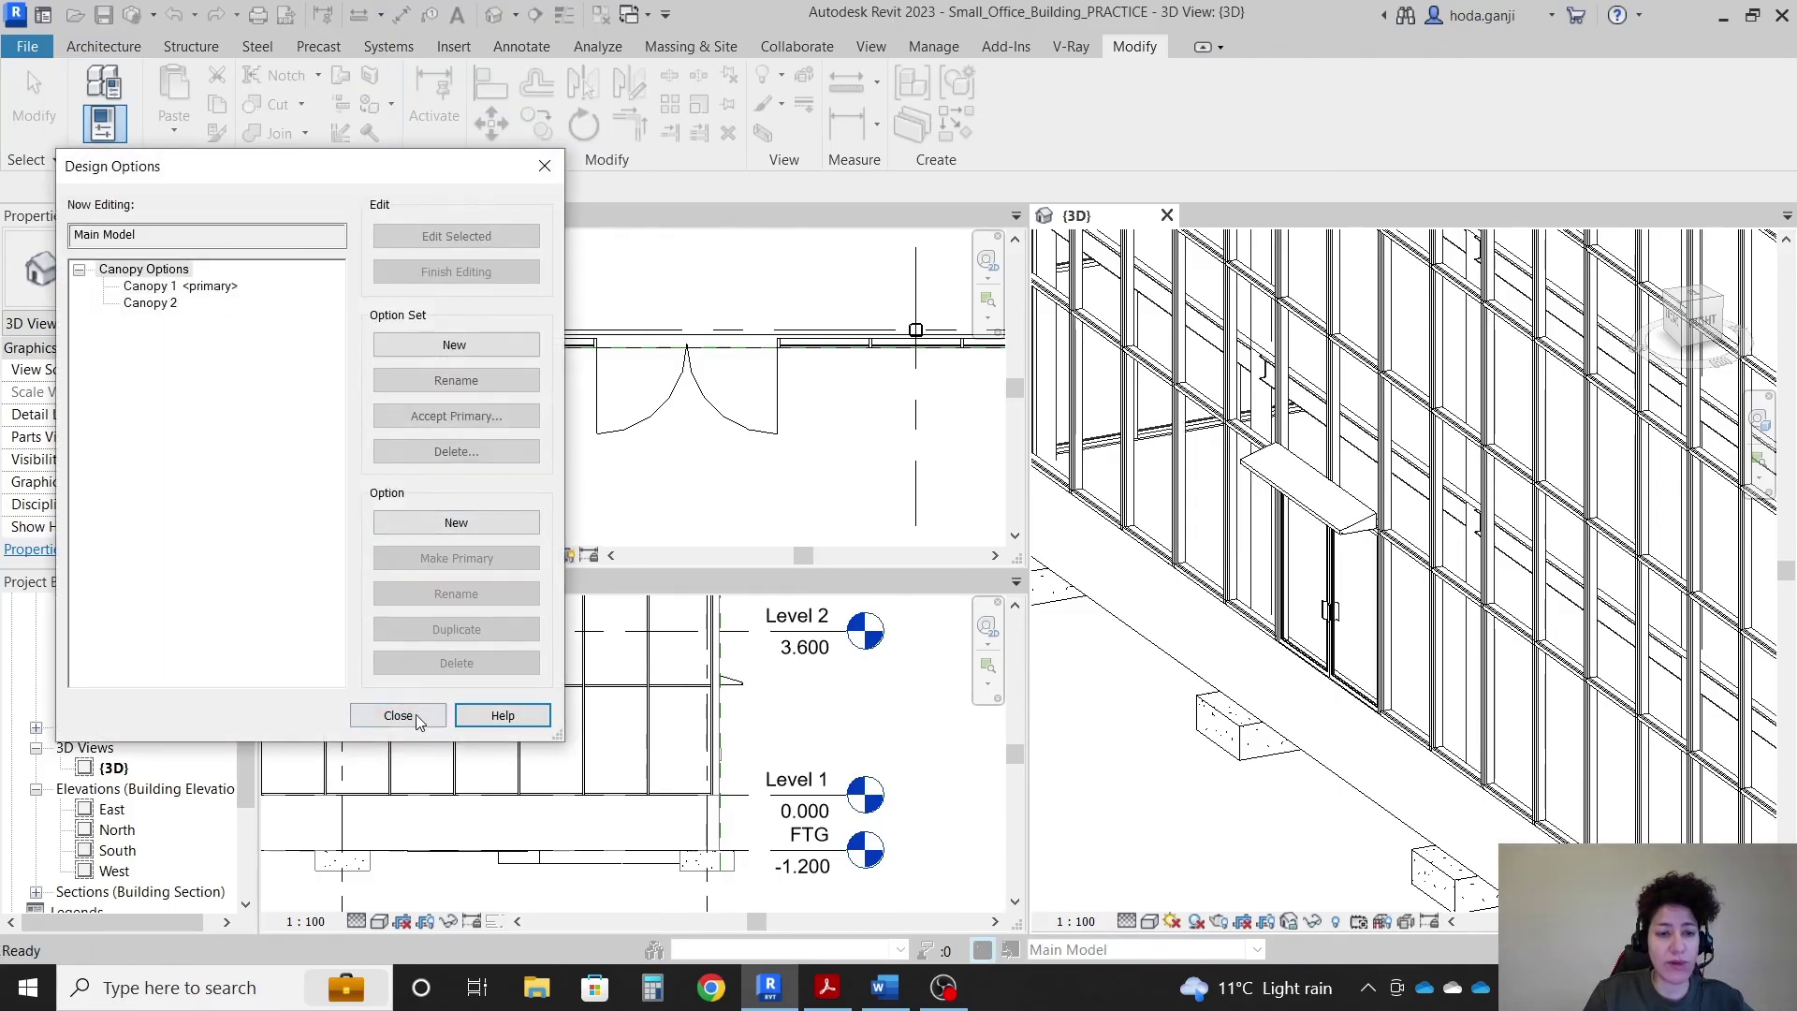
left_click(398, 715)
scroll(1145, 710, "down", 3)
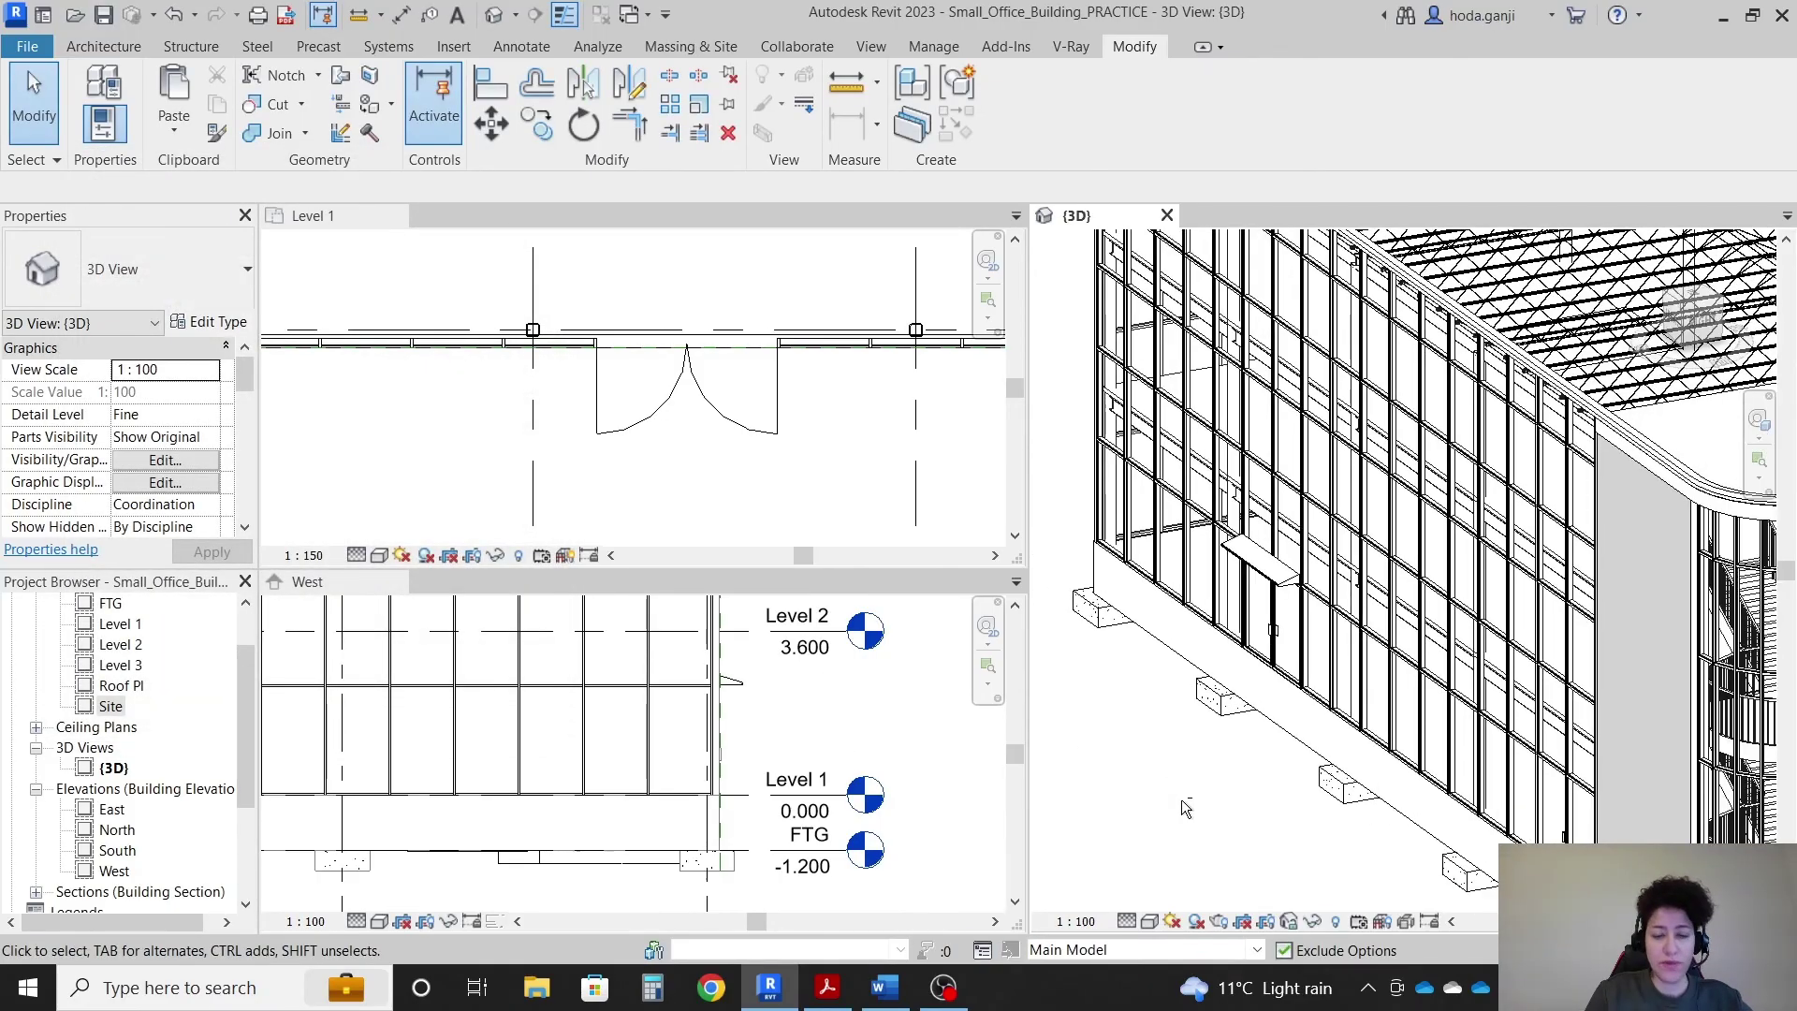
middle_click_drag(1181, 800, 1628, 814, "shift")
scroll(1352, 737, "up", 5)
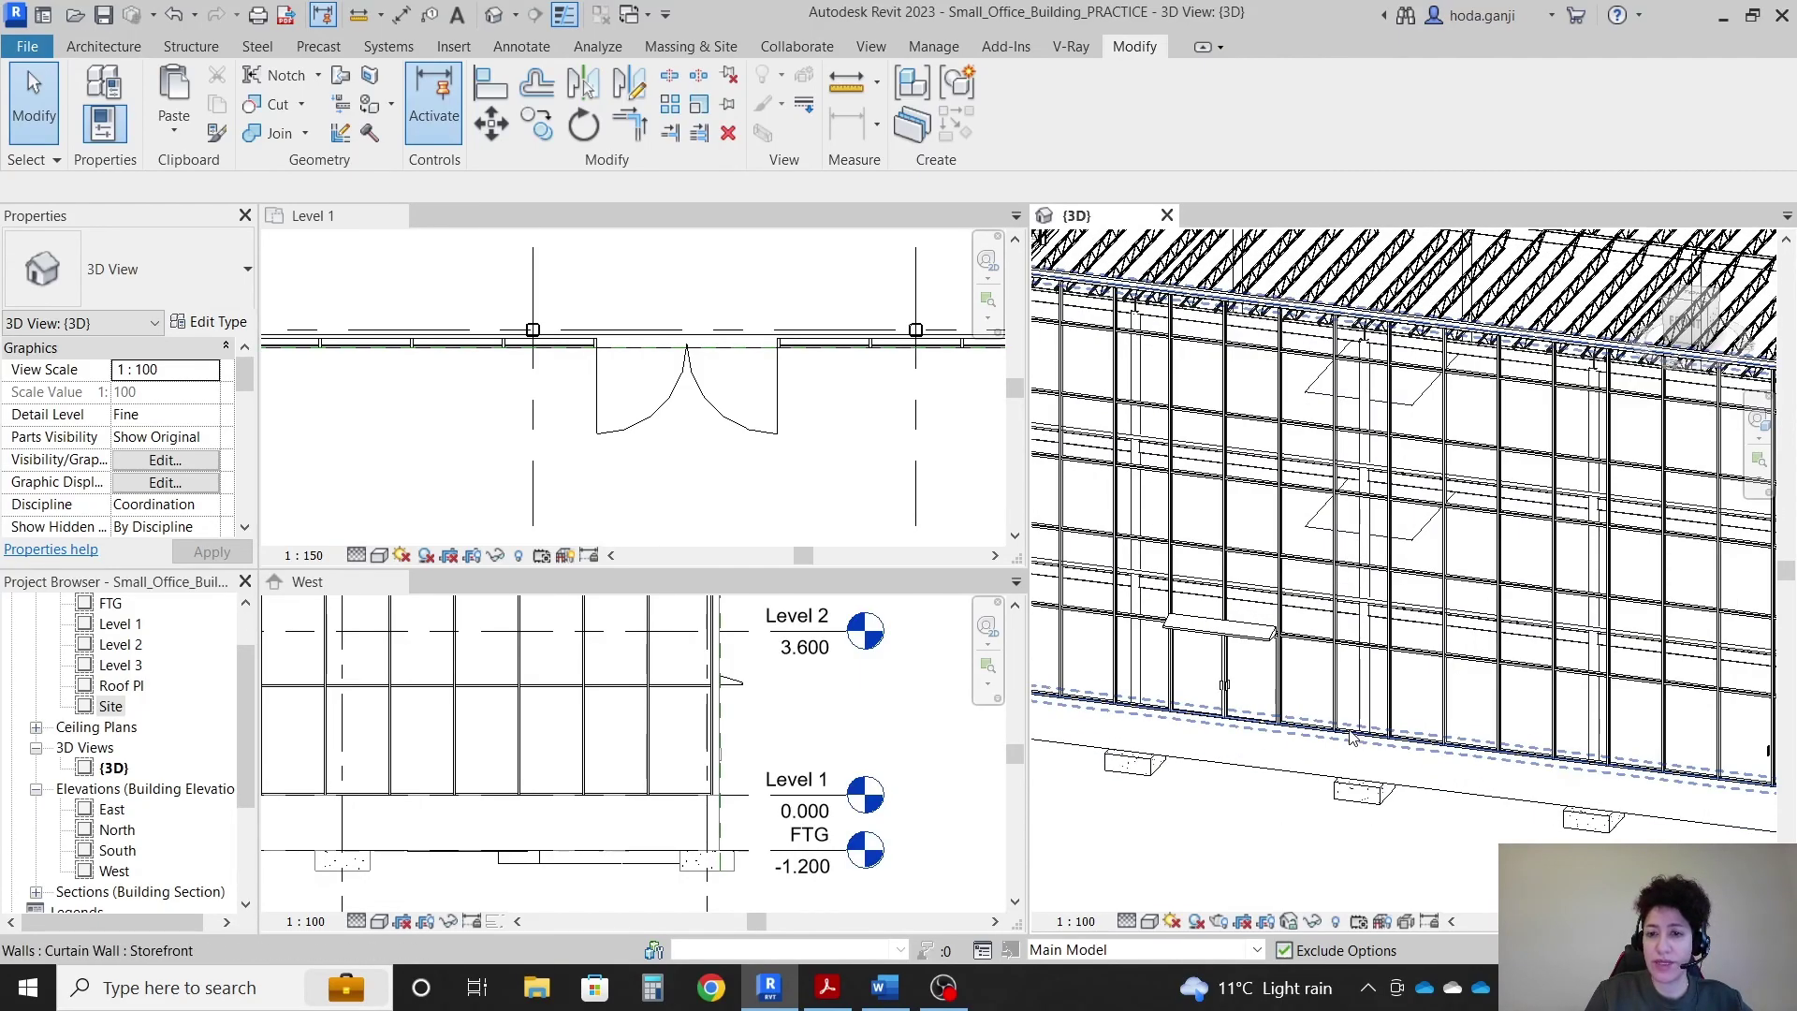